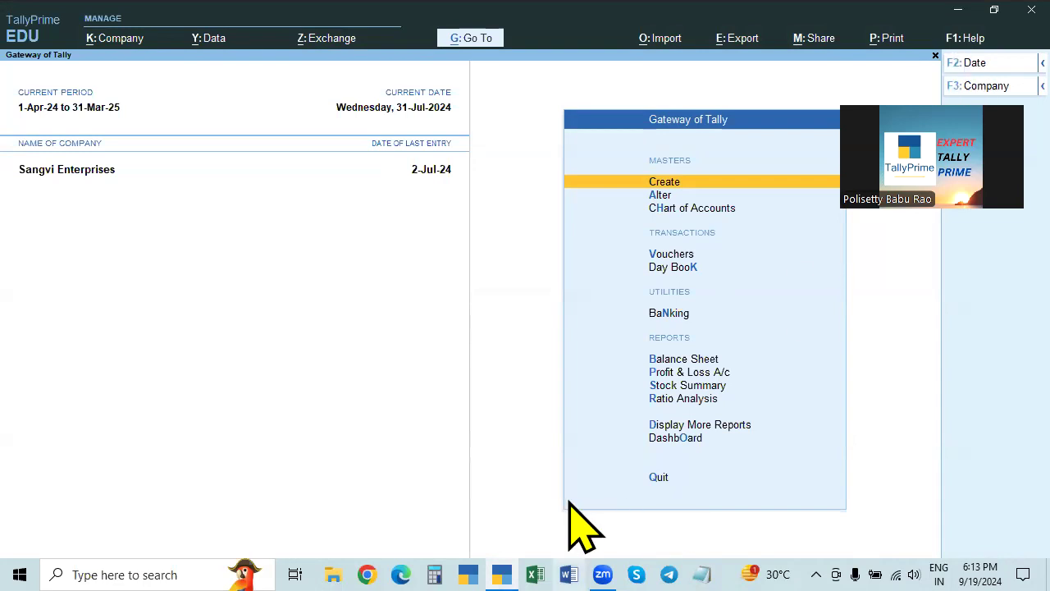
Switch to Word, open the Bill-wie Entries document and review the normal rounding rules with their upward, downward and normal examples.
click(568, 575)
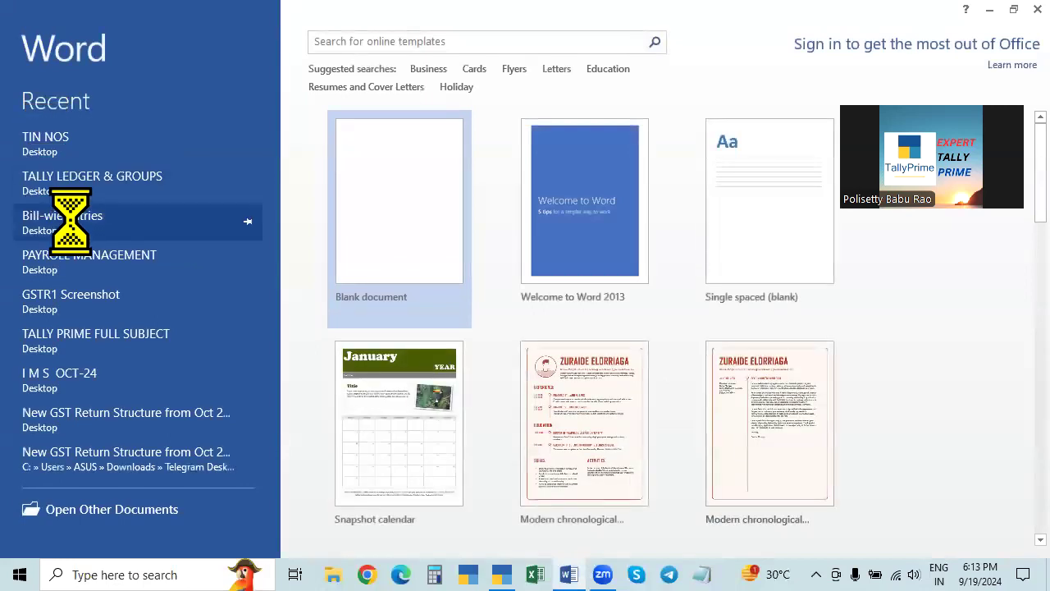
click(67, 215)
scroll(533, 415, down, 6)
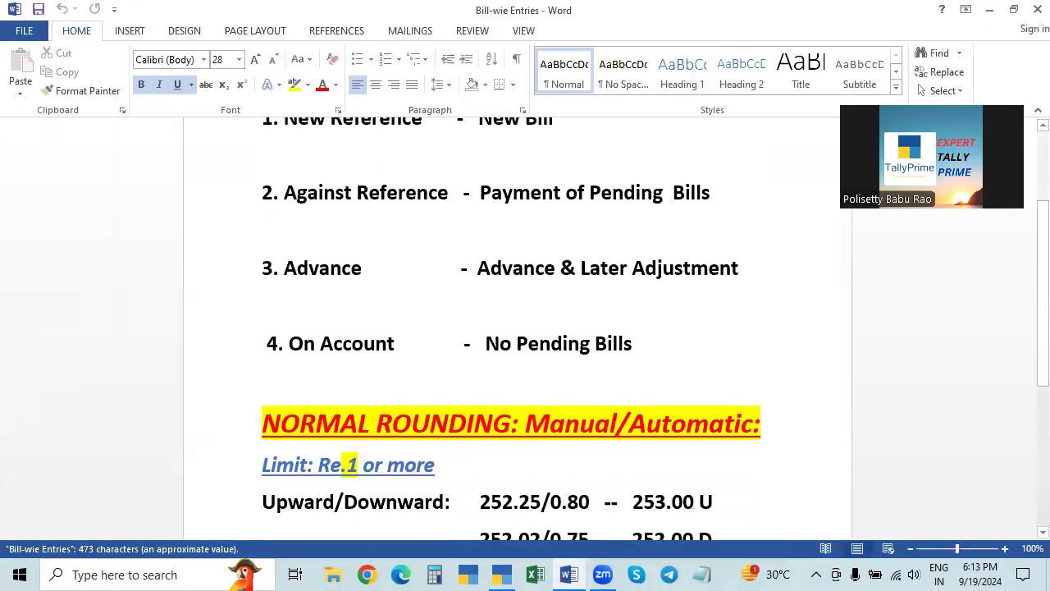
scroll(554, 416, up, 3)
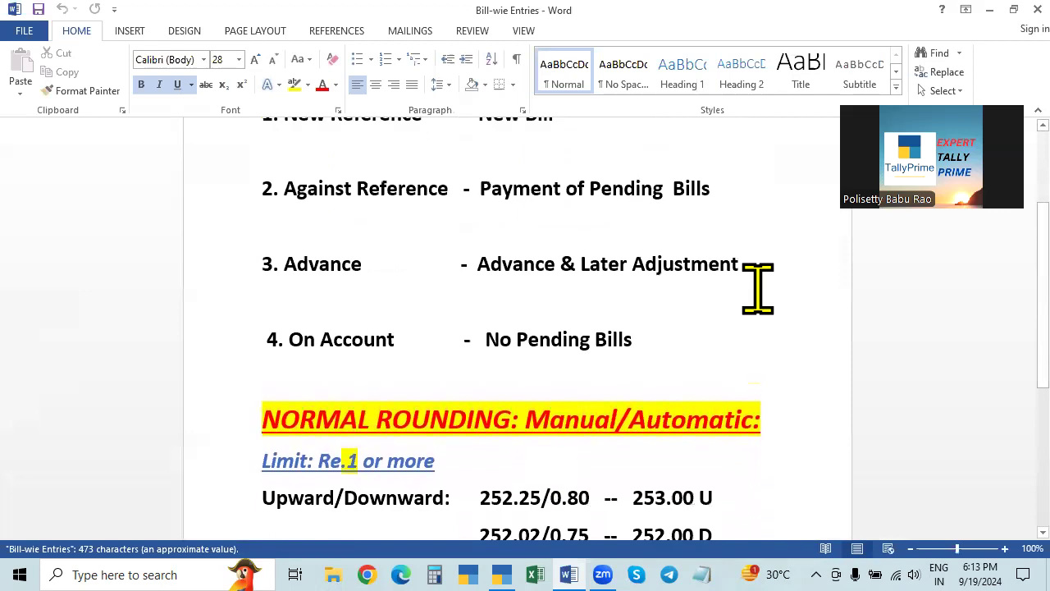
scroll(509, 521, down, 2)
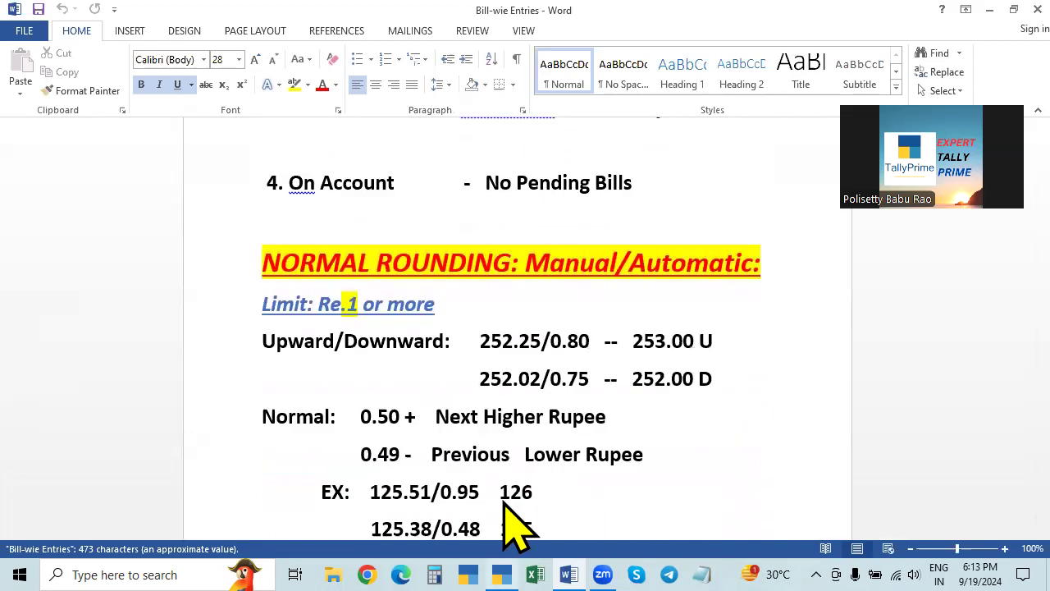
key(alt+Tab)
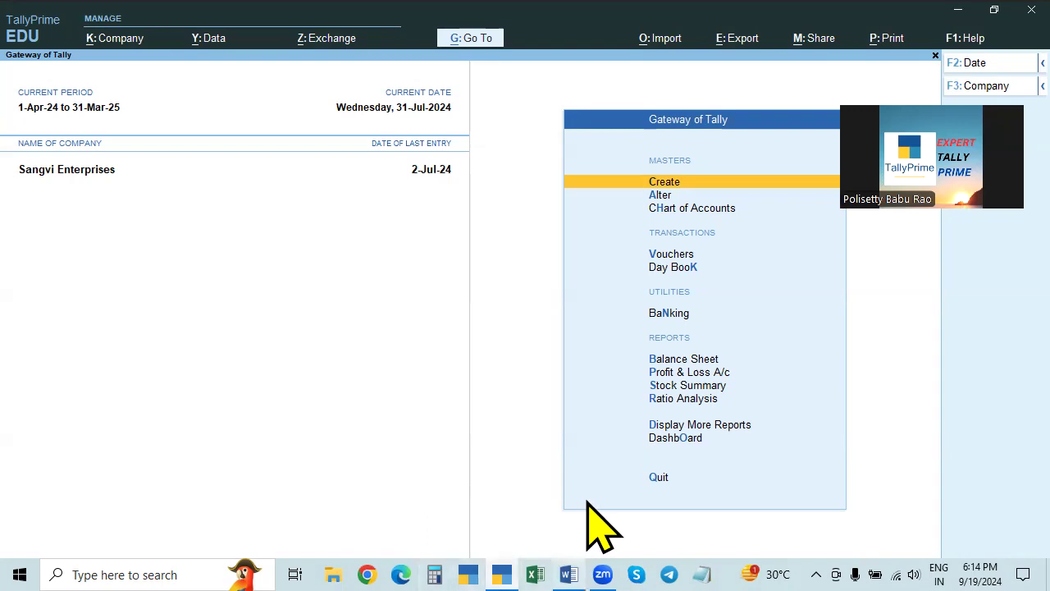
key(alt+Tab)
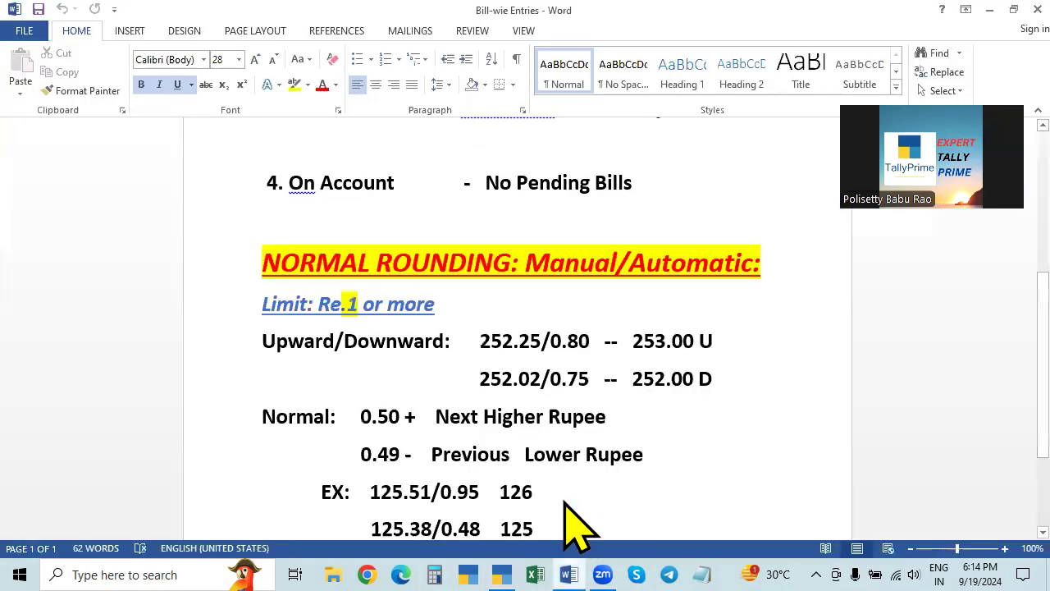
scroll(548, 472, down, 2)
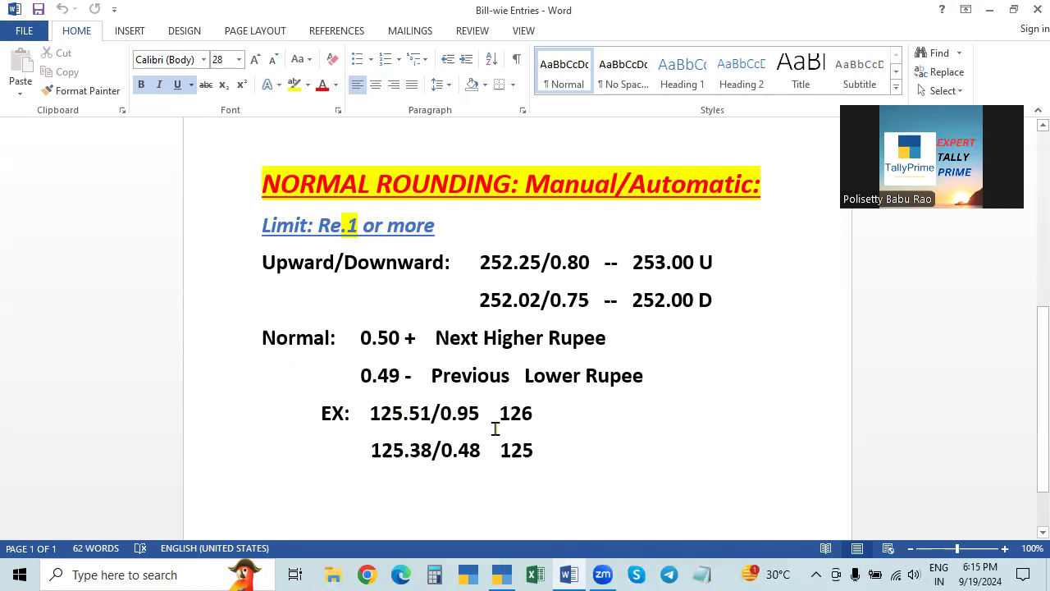
drag(495, 414, 545, 415)
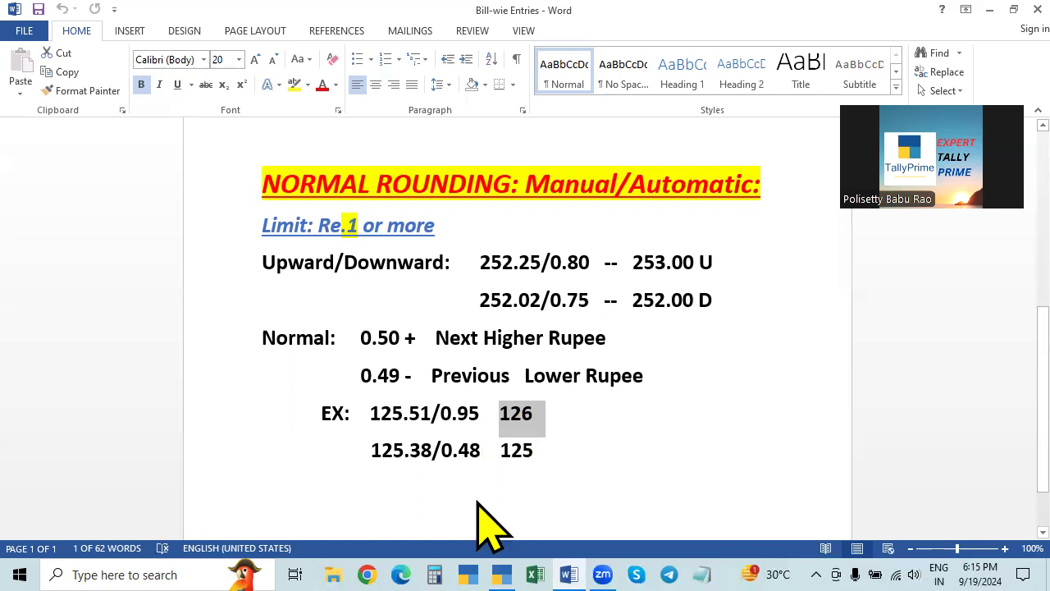
Switch to TallyPrime and display the Day Book for the period 1-Apr-24 to 2-Jul-24.
key(alt+Tab)
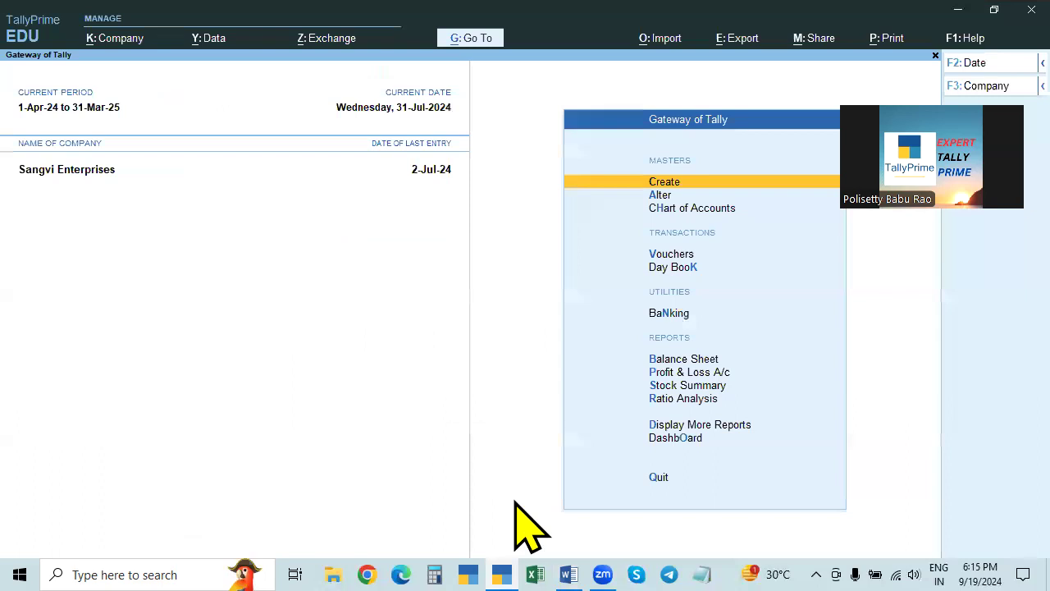
key(Down)
key(Down)
key(Down)
key(Up)
key(Up)
key(Down)
key(Down)
key(Down)
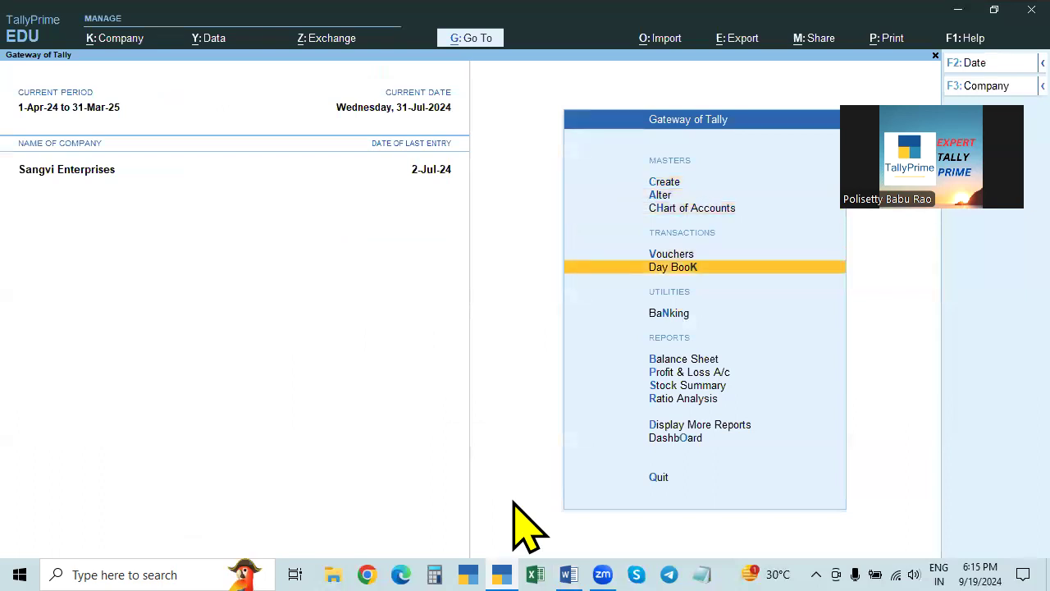
key(Return)
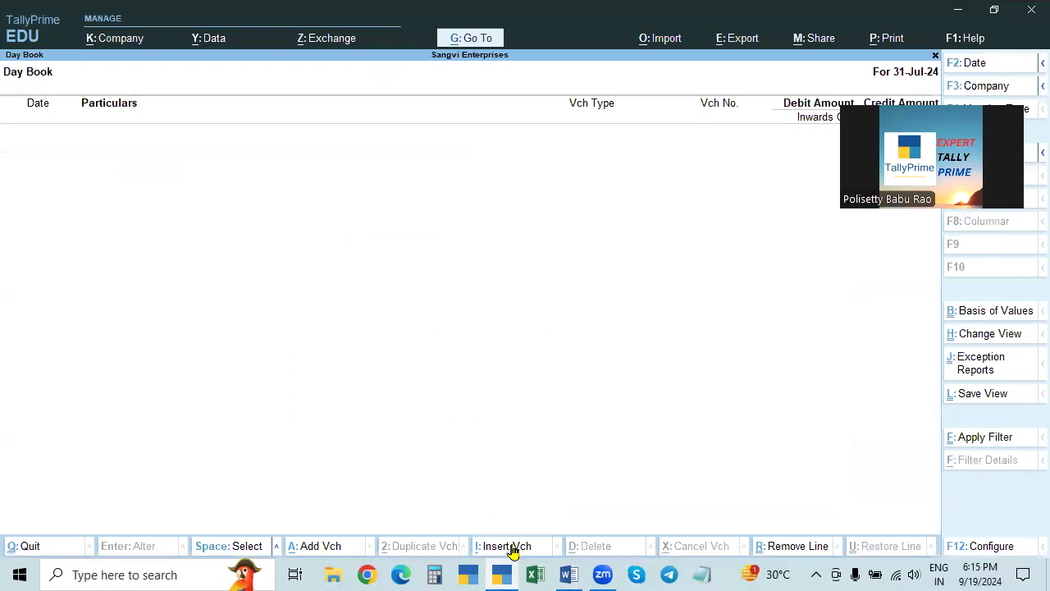
key(F2)
key(space)
key(Return)
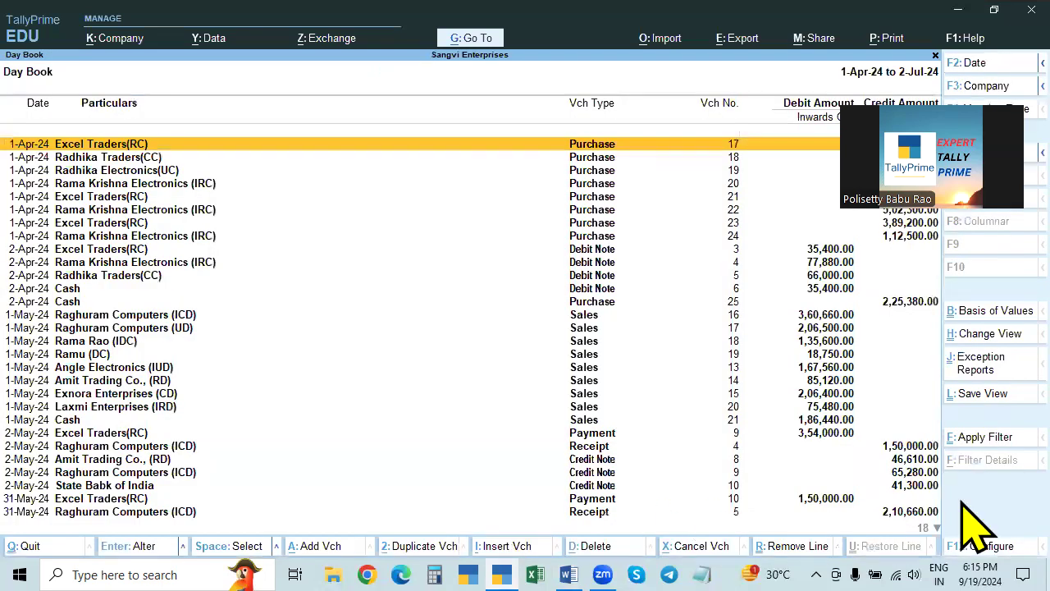
Open the X & Co., (D) sales voucher no. 25 dated 2-Jul-24 from the Day Book for alteration.
key(End)
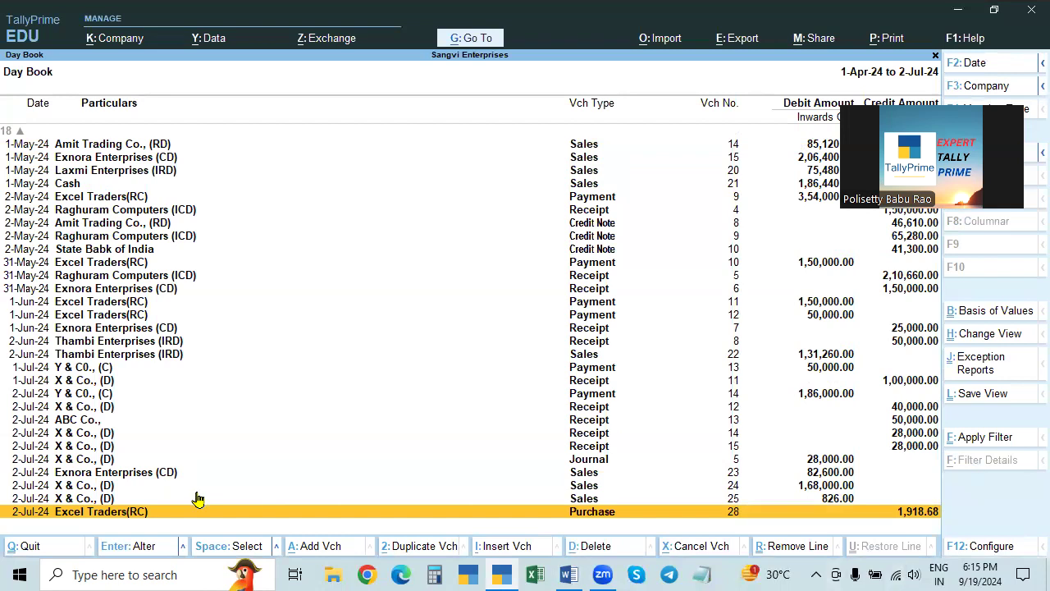
click(834, 498)
click(835, 498)
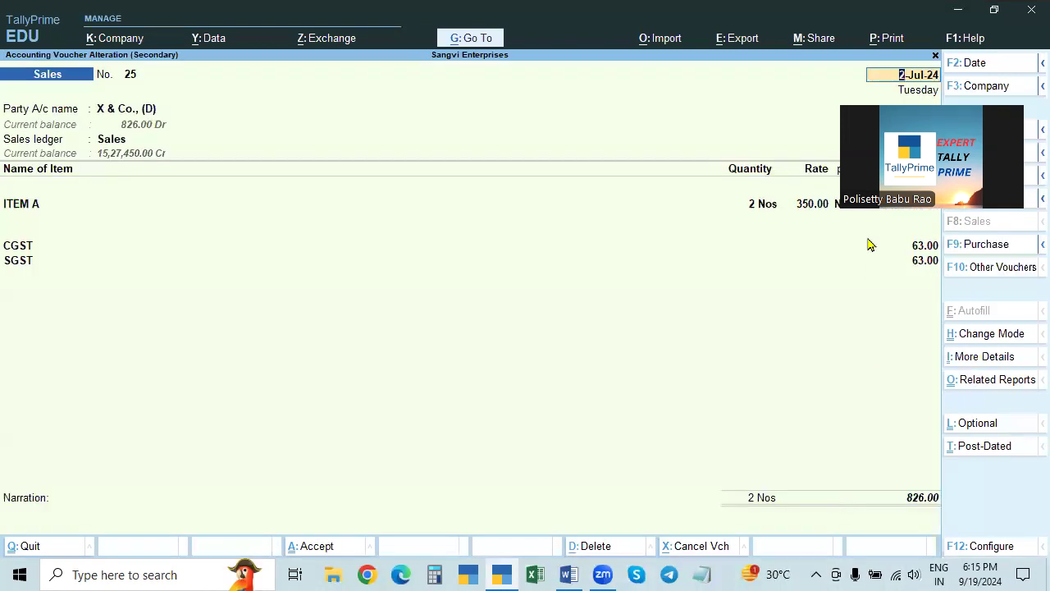
drag(883, 163, 42, 385)
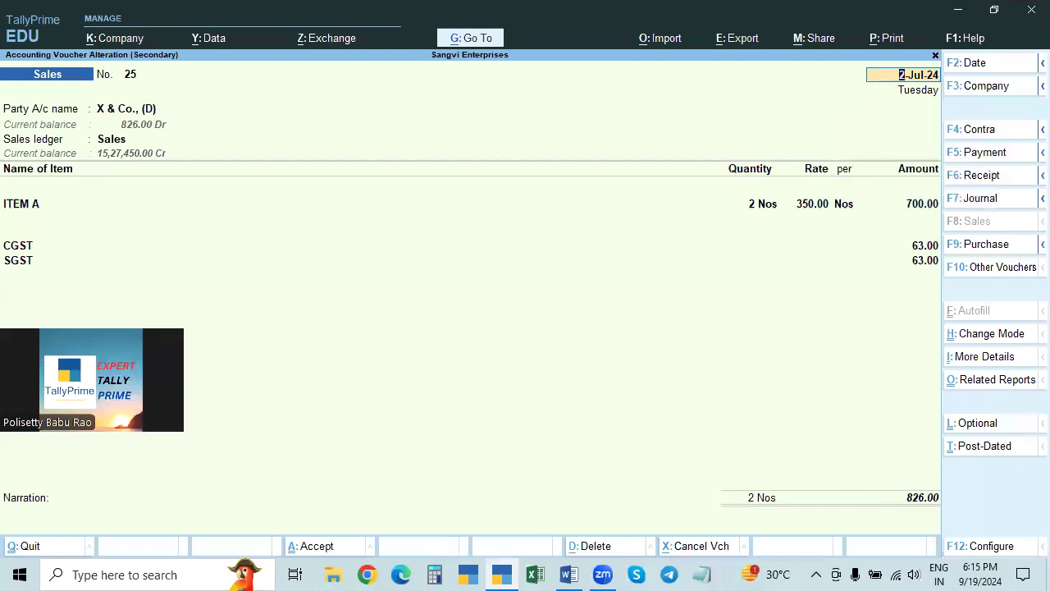
Preview the voucher's printed Tax Invoice, examine its item, tax and total amounts enlarged, and return to the voucher.
key(ctrl+p)
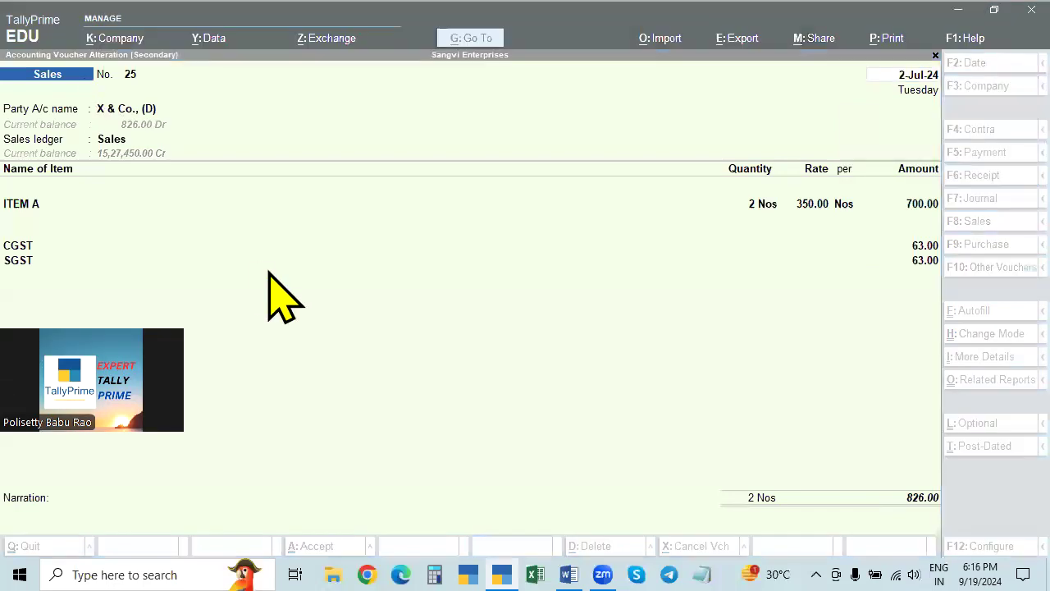
key(ctrl+p)
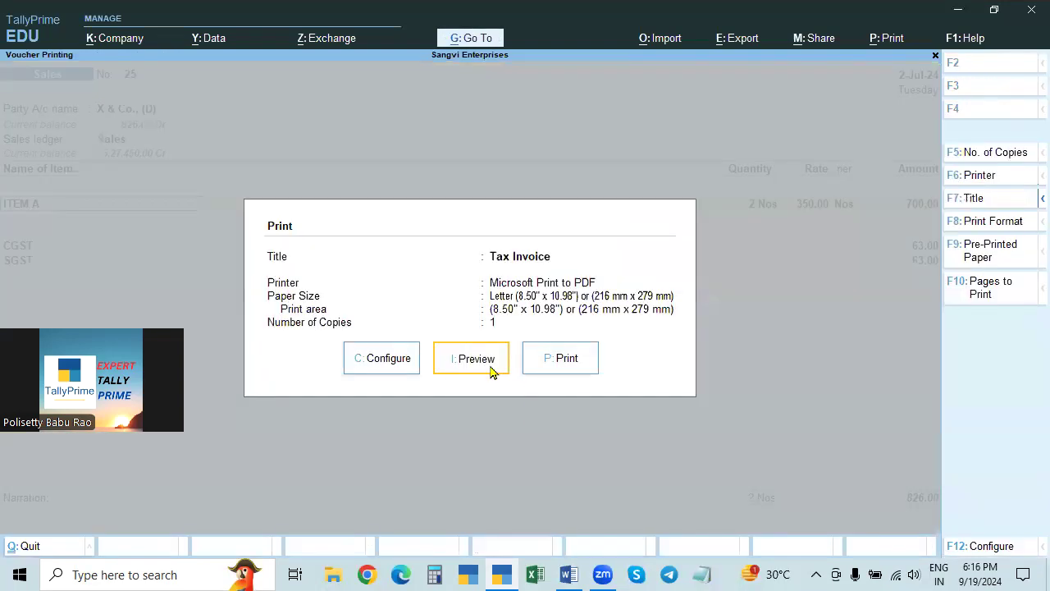
click(490, 369)
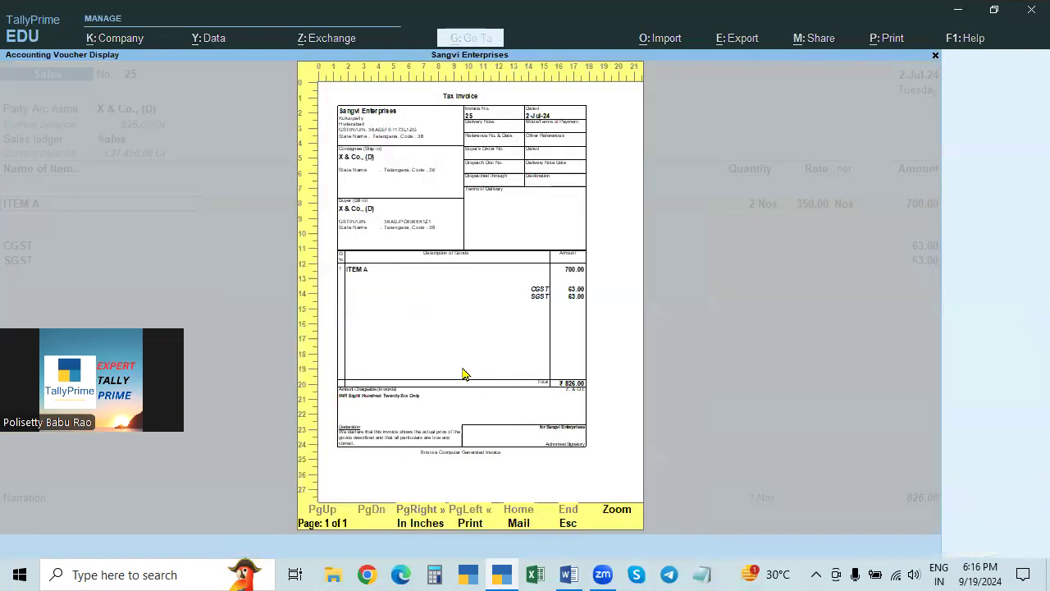
key(alt+z)
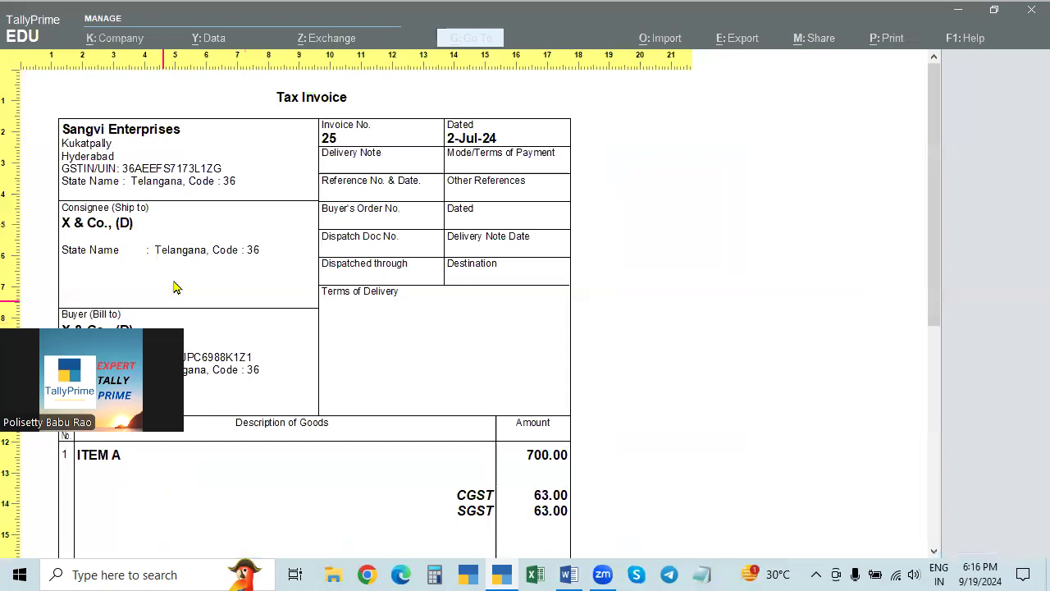
scroll(563, 451, down, 3)
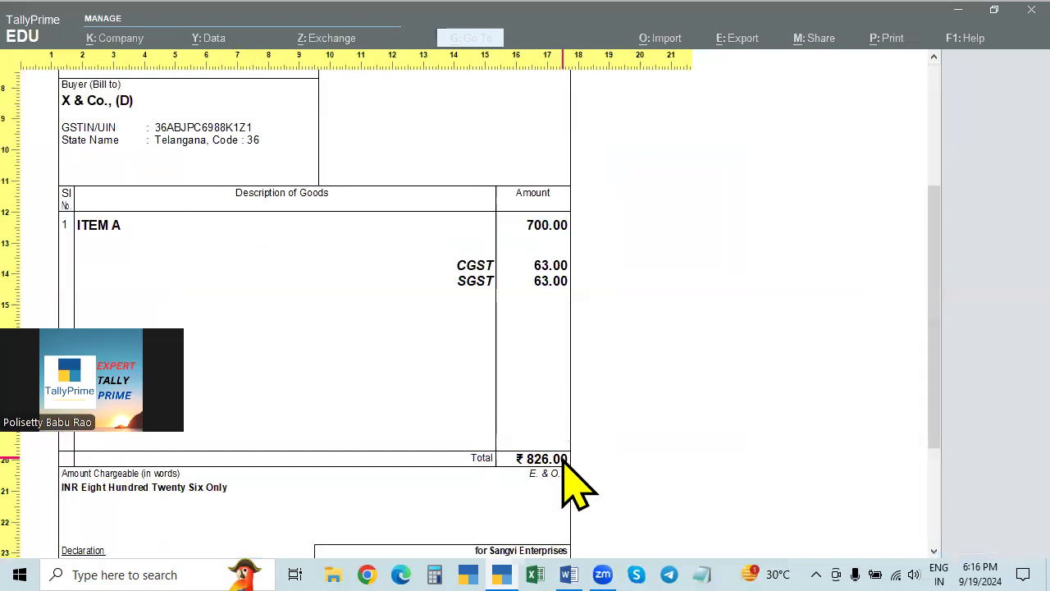
scroll(563, 458, up, 1)
key(alt+z)
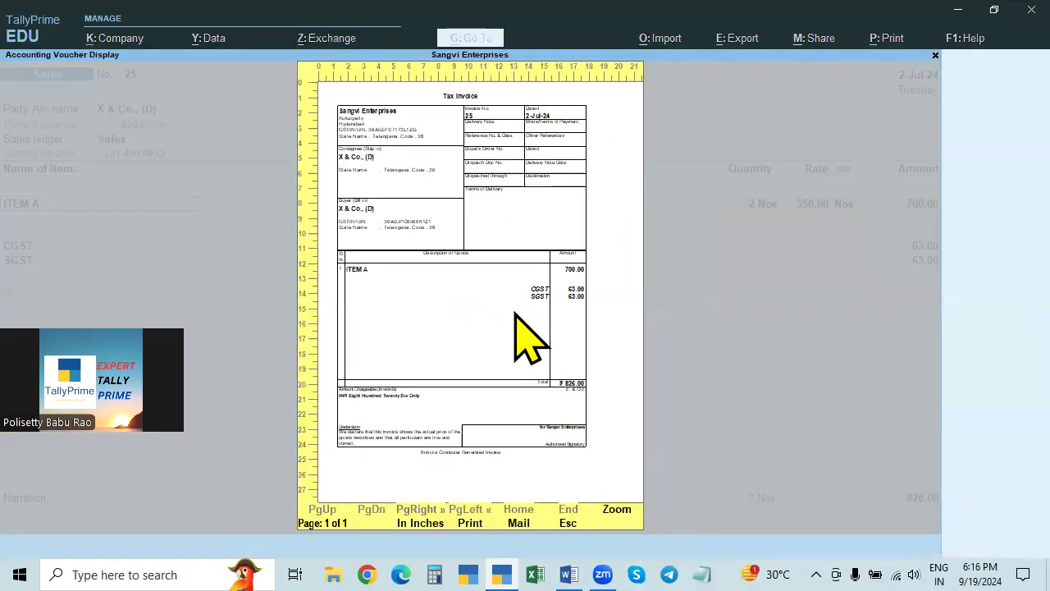
key(Escape)
key(Escape)
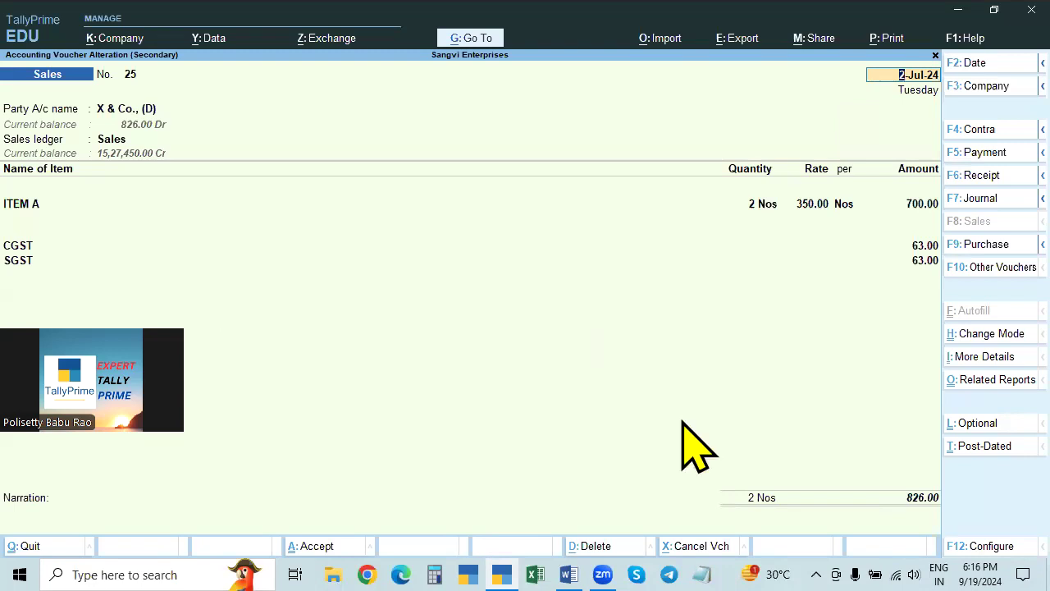
Set ITEM A's rate to 345.65 and accept the entries through the CGST and SGST lines to recalculate the taxes.
click(47, 211)
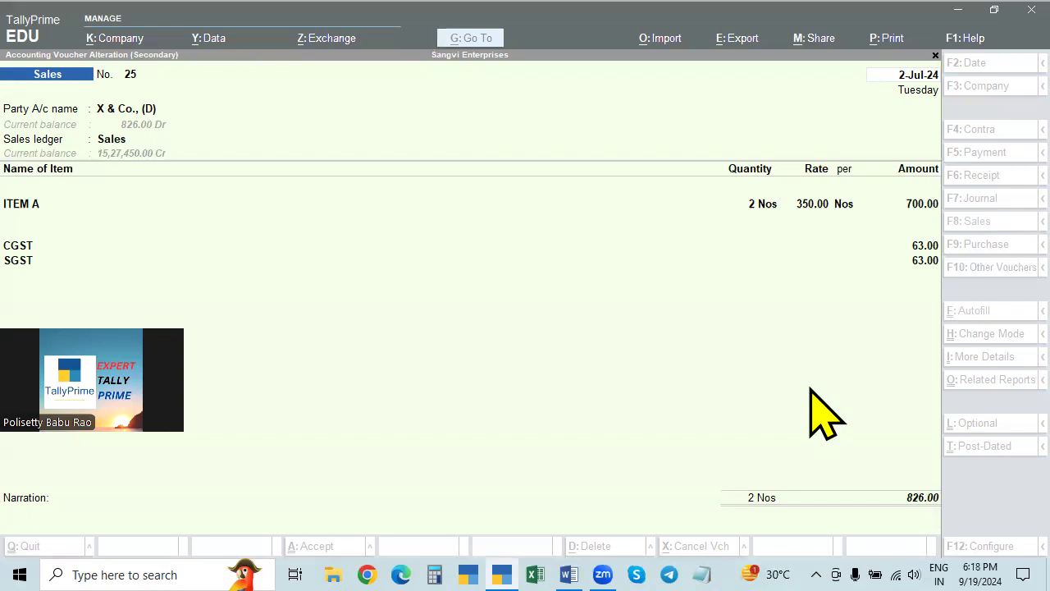
click(815, 210)
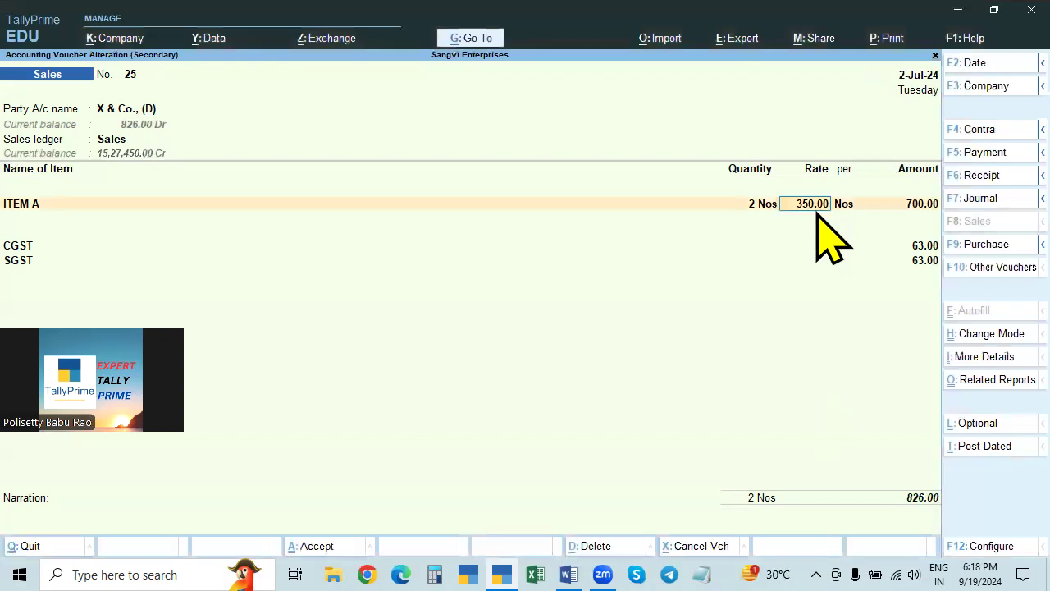
text(345.65)
key(Return)
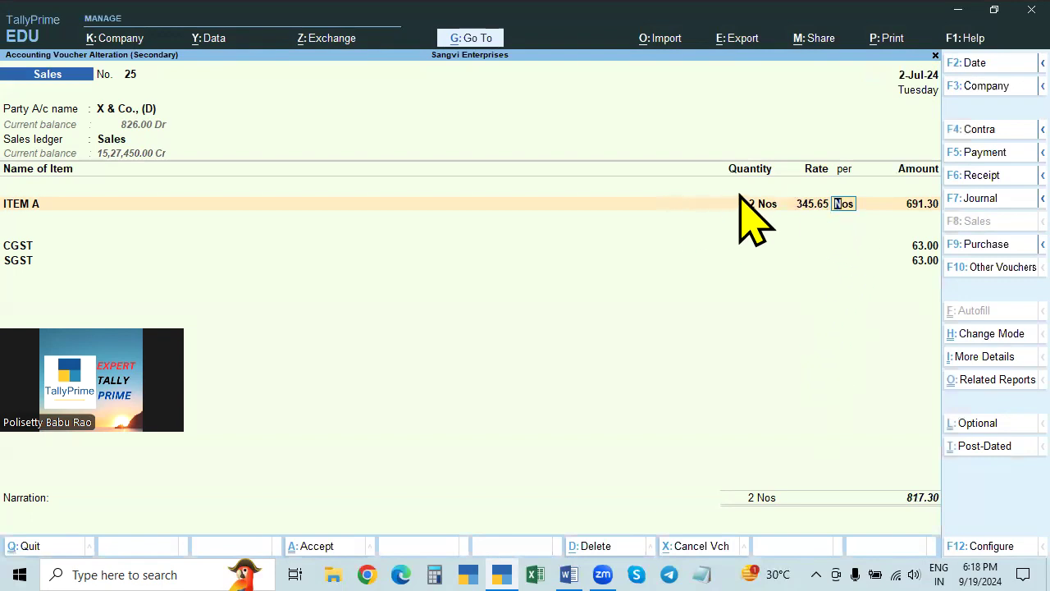
click(931, 207)
key(Return)
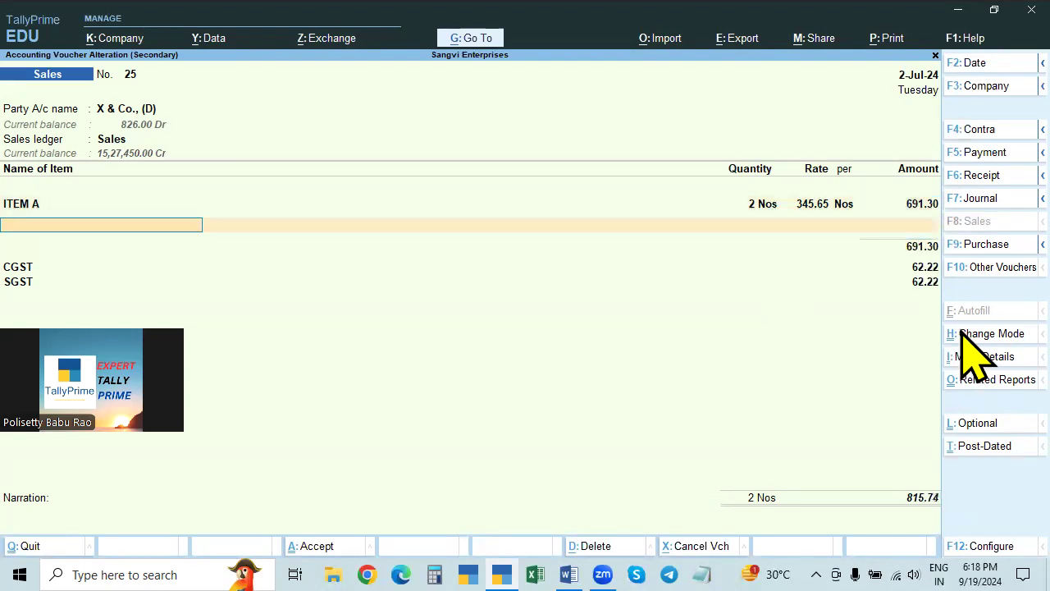
key(Return)
key(Return)
key(Return)
key(Return)
key(Return)
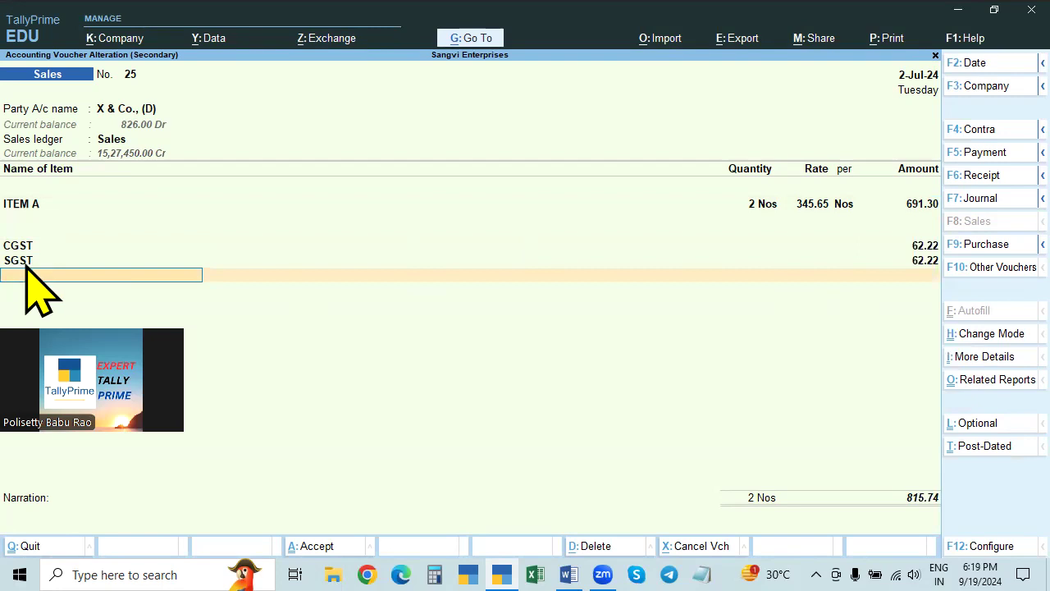
Examine the voucher's detailed GST tax analysis for the CGST and SGST calculation on ITEM A, and return to the voucher.
click(929, 245)
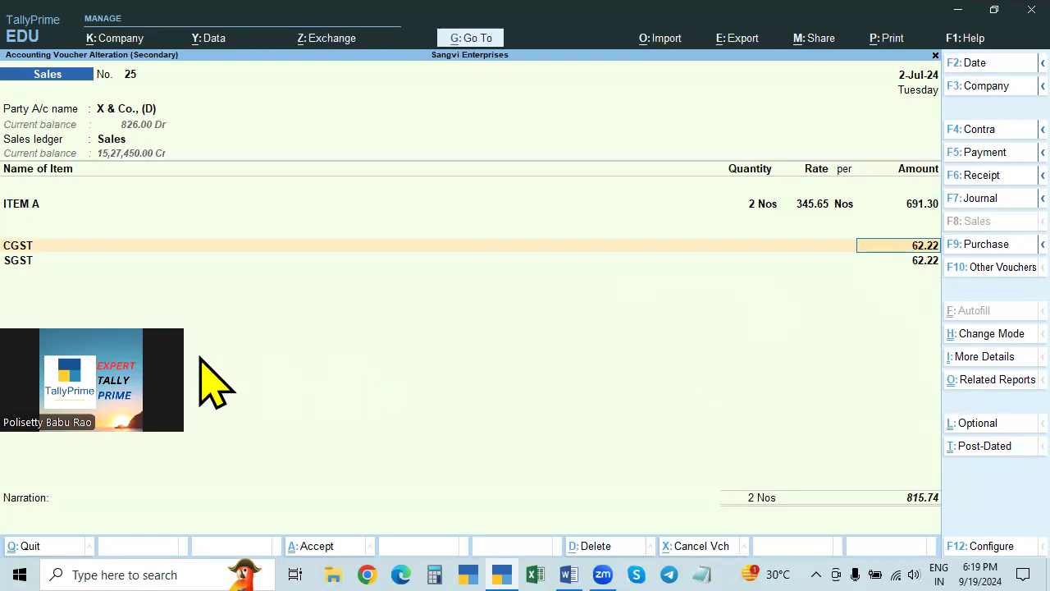
drag(159, 407, 237, 499)
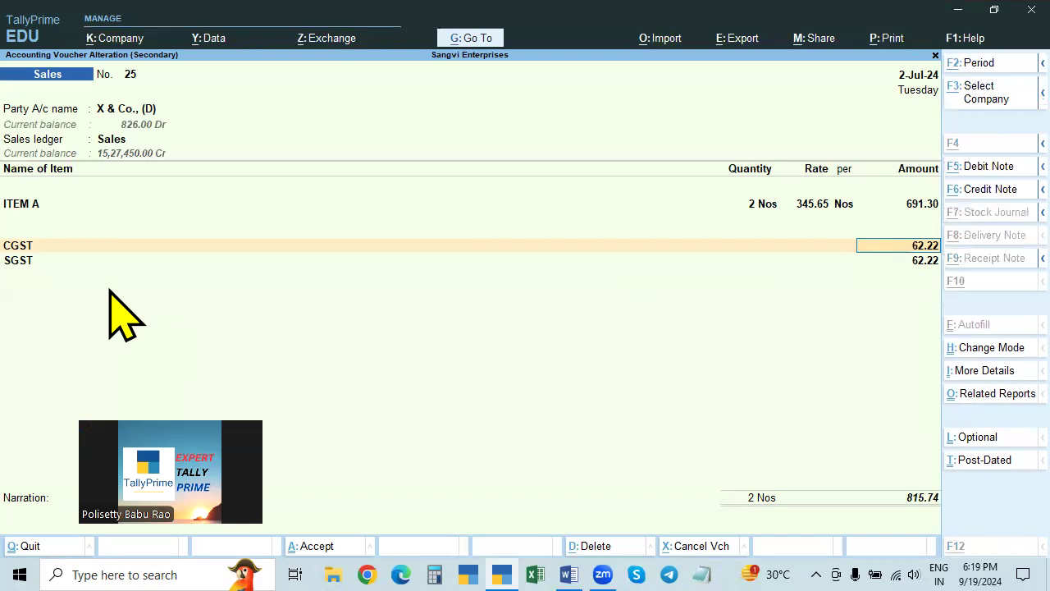
key(ctrl+o)
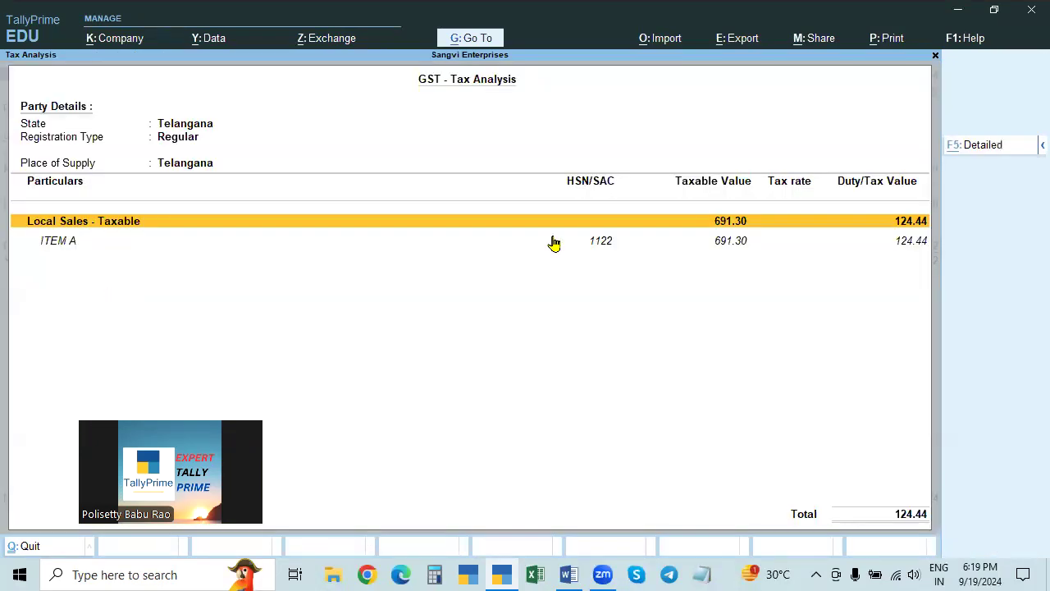
key(alt+F5)
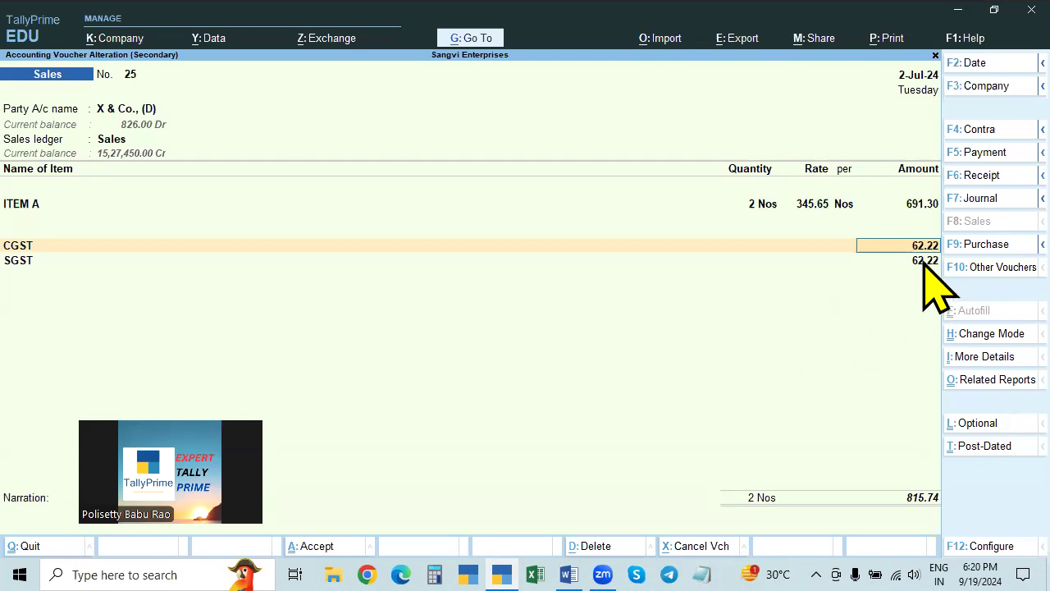
key(ctrl+o)
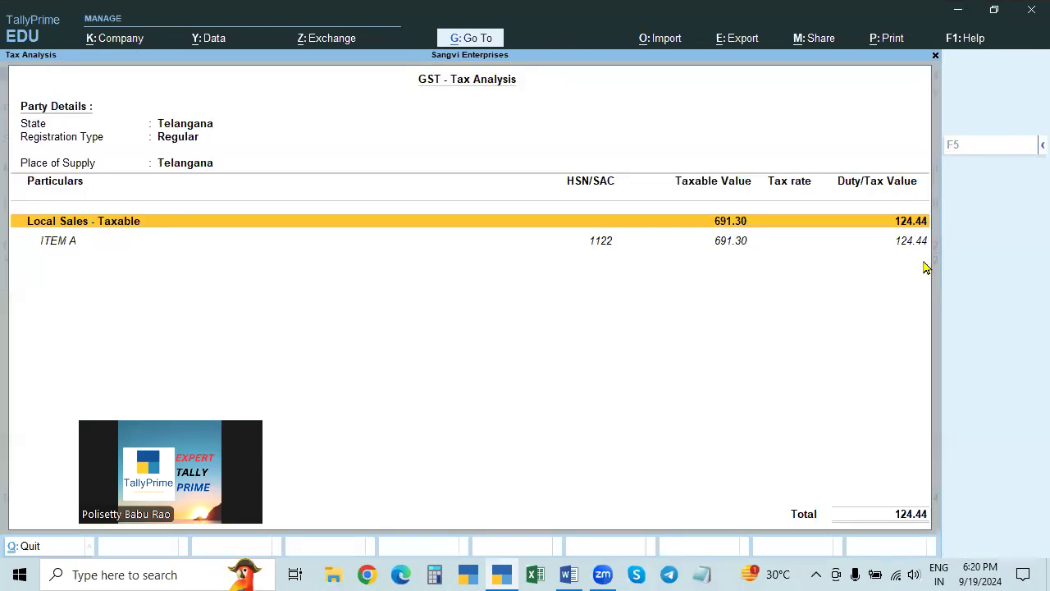
key(alt+F5)
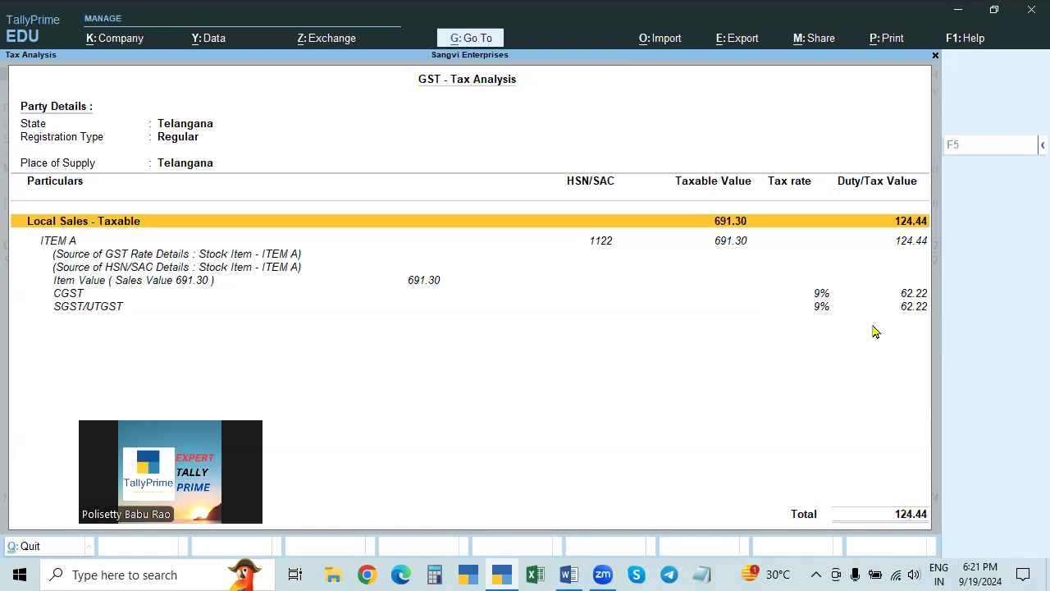
key(Escape)
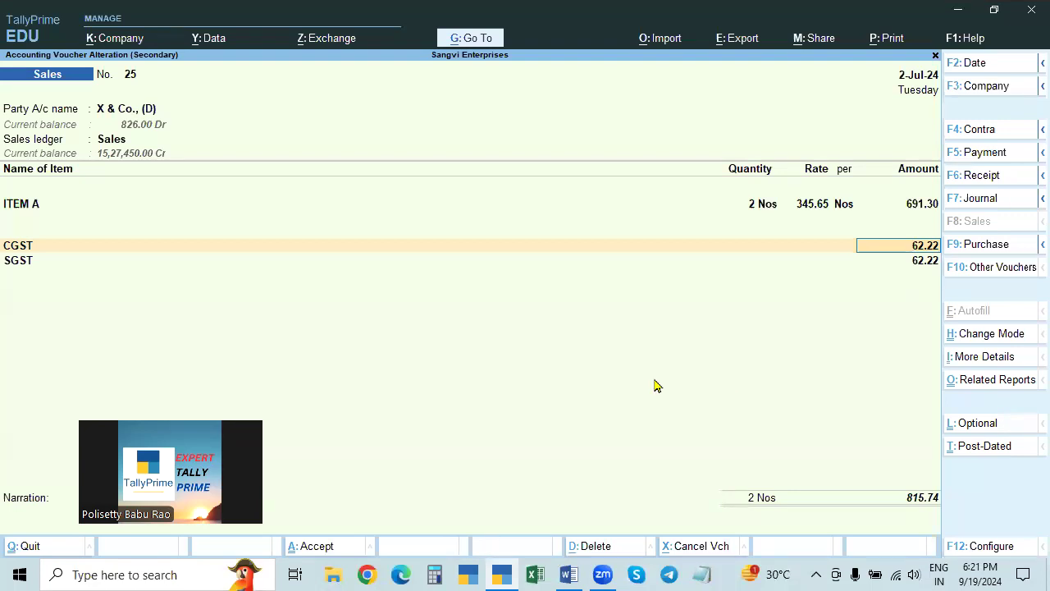
Open the CGST ledger master for alteration from the voucher's CGST line and advance to its rounding method.
click(17, 249)
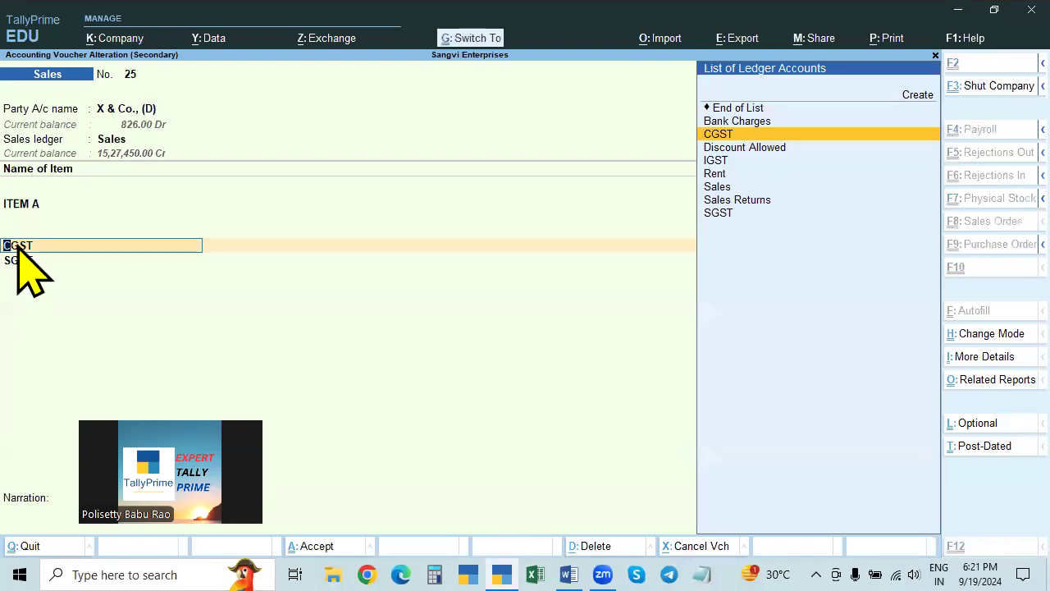
key(ctrl+Return)
key(Return)
key(Return)
key(Return)
key(Return)
key(Return)
key(Return)
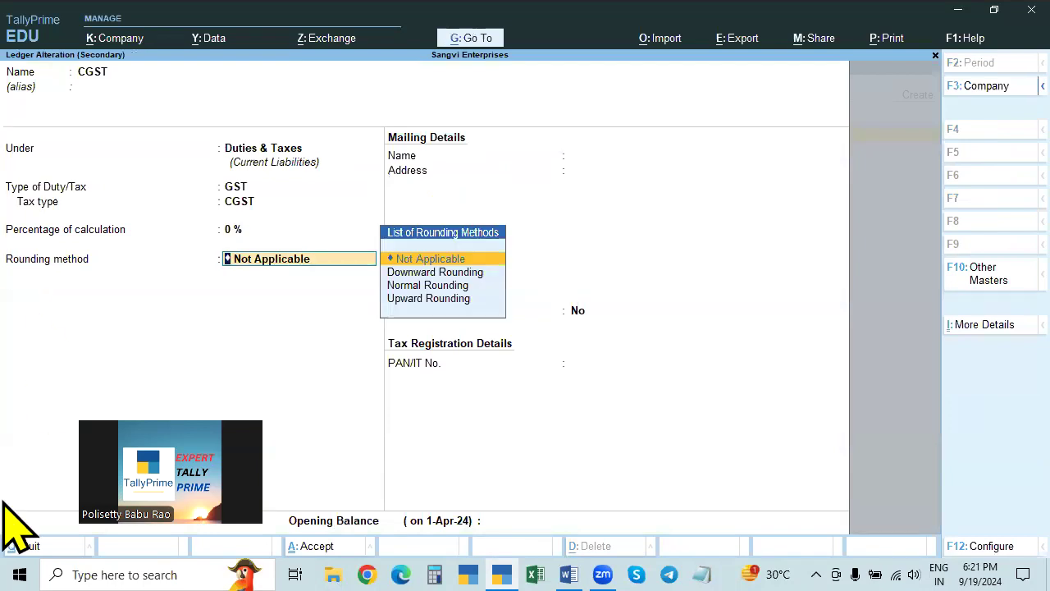
Look through the Downward, Normal and Upward Rounding choices for the CGST ledger's rounding method.
key(Down)
key(Down)
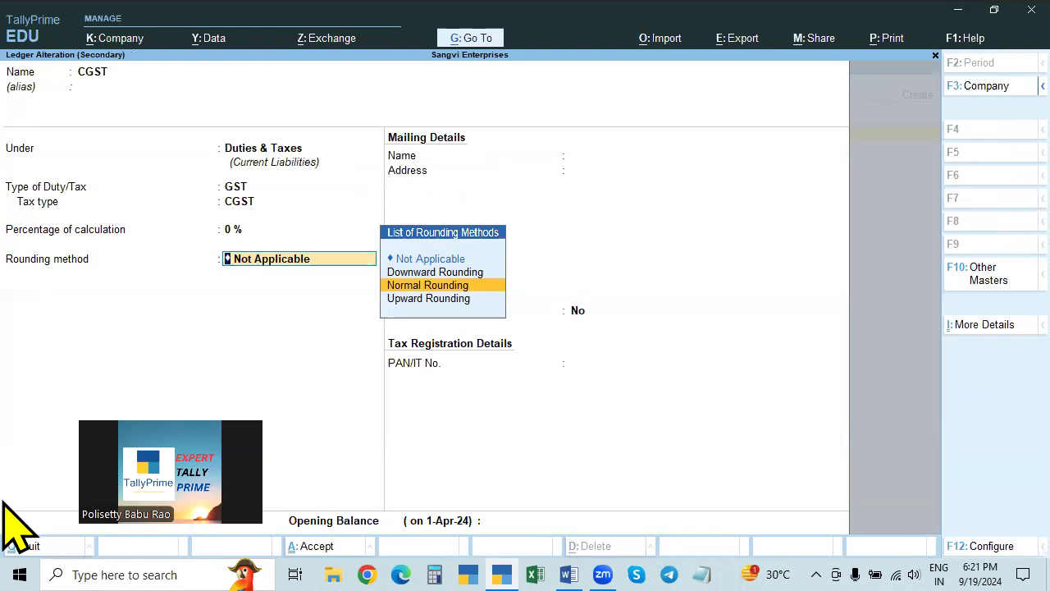
key(Up)
key(Down)
key(Up)
key(Down)
key(Up)
key(Down)
key(Down)
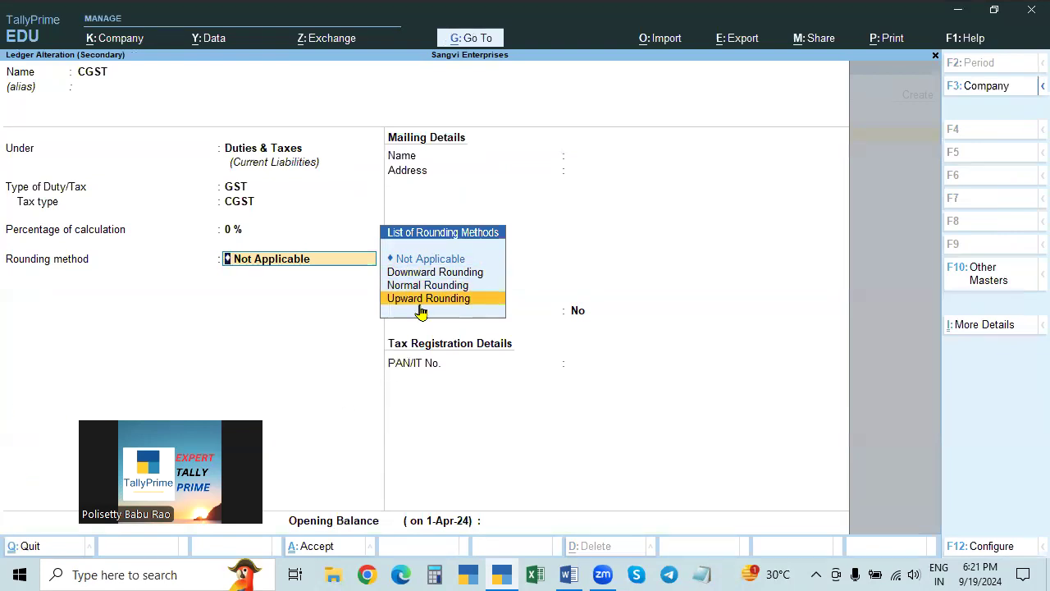
Compare the rounding methods with the notes in the Word document, highlighting the Upward/Downward examples, and return to the CGST ledger in TallyPrime.
click(566, 574)
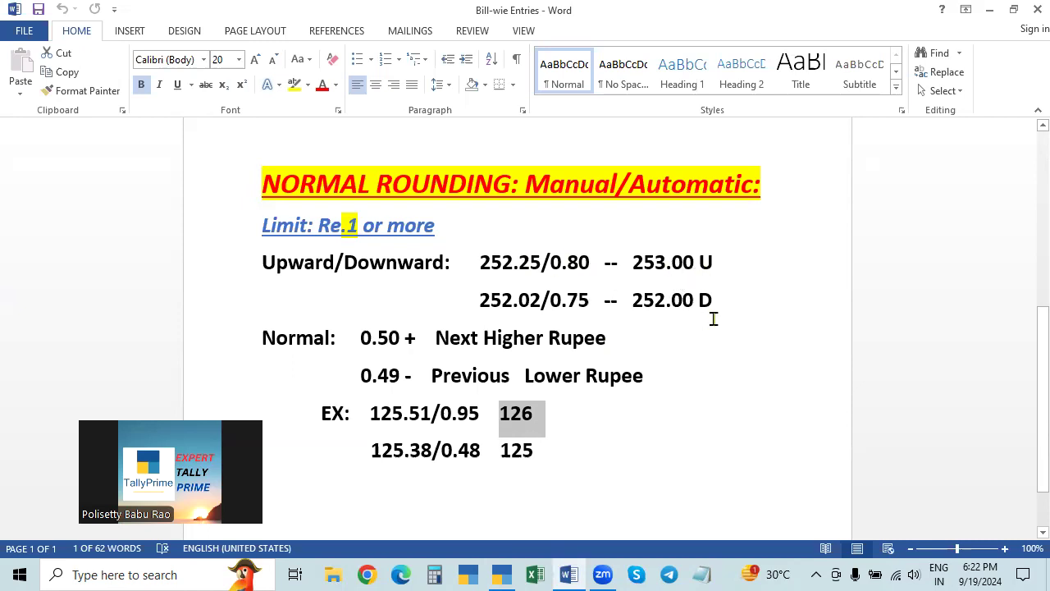
click(501, 566)
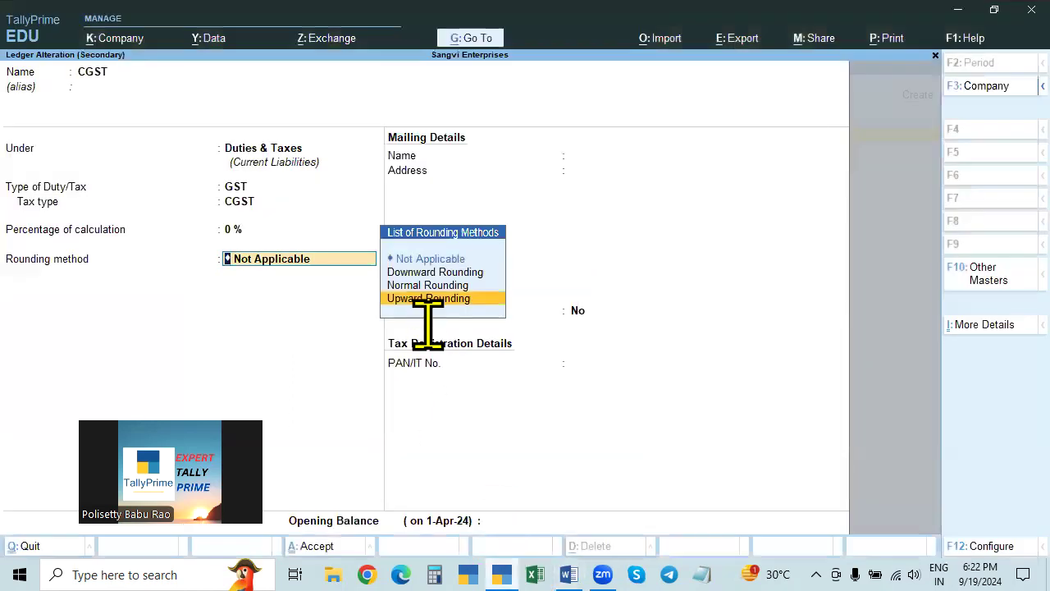
click(565, 566)
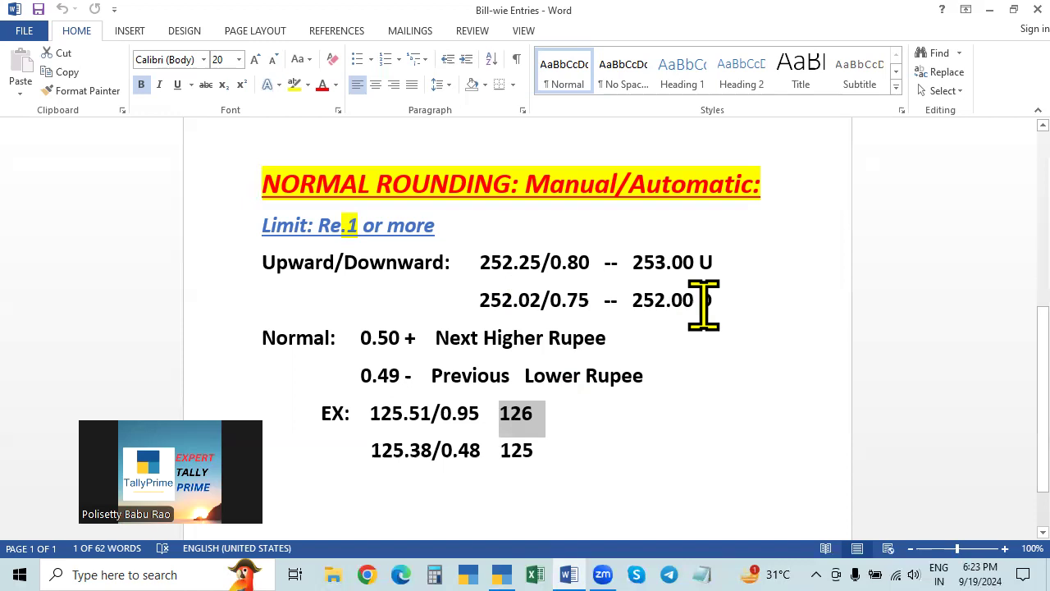
drag(476, 253, 754, 304)
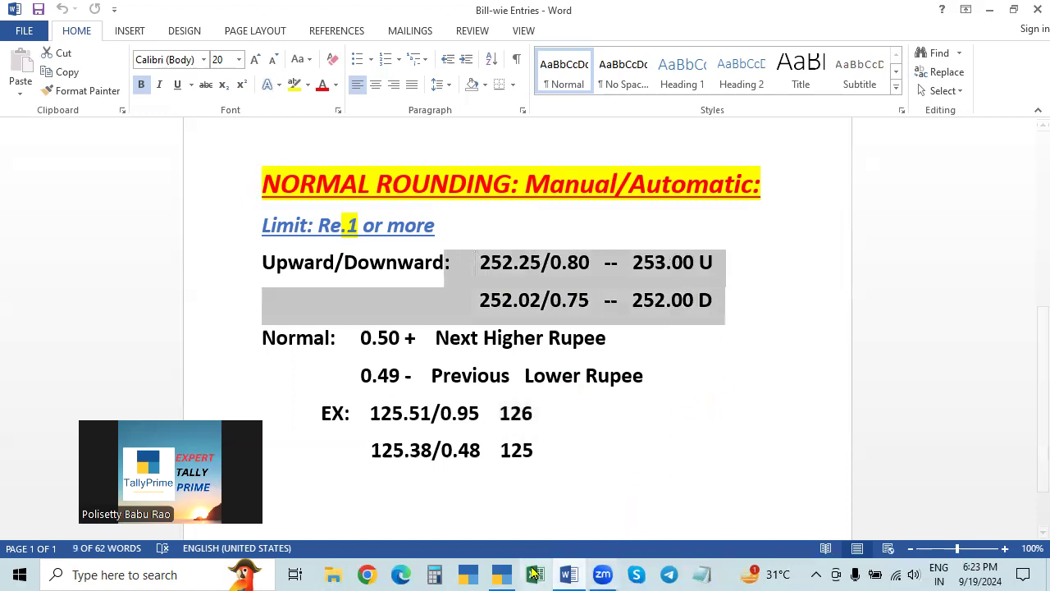
click(503, 574)
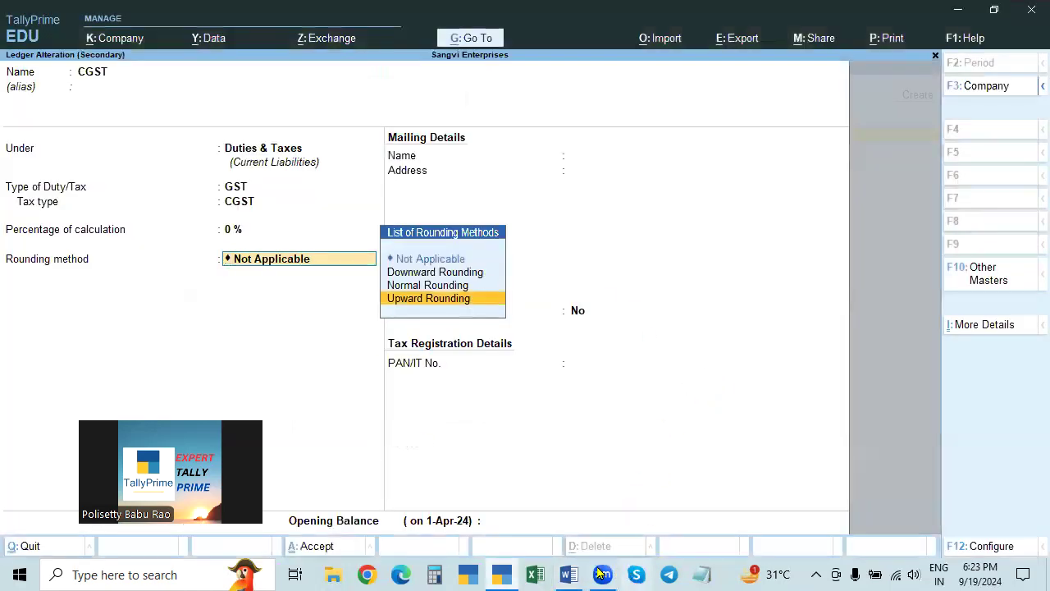
click(569, 573)
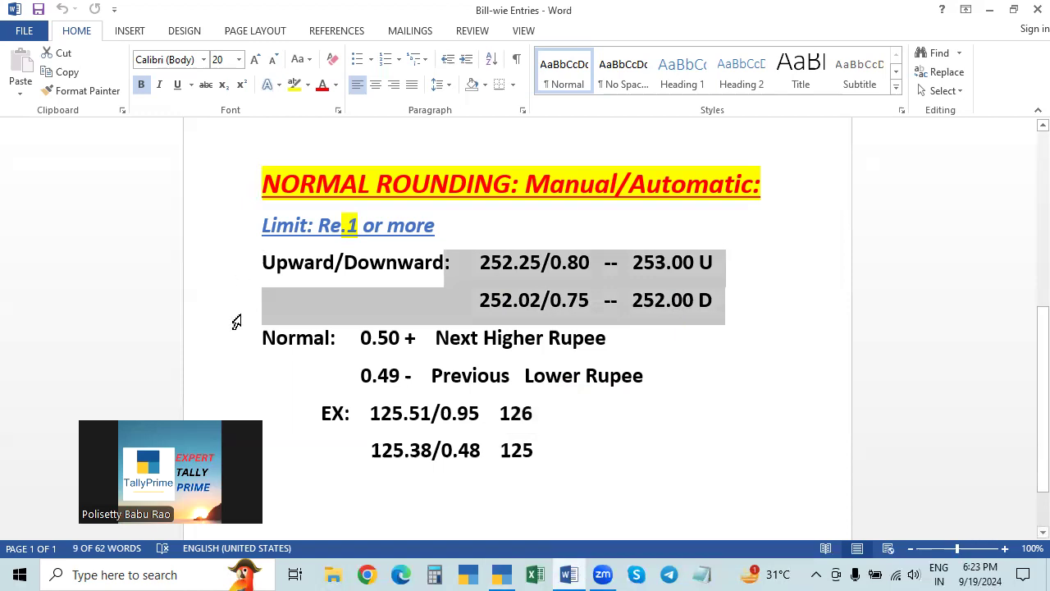
click(499, 574)
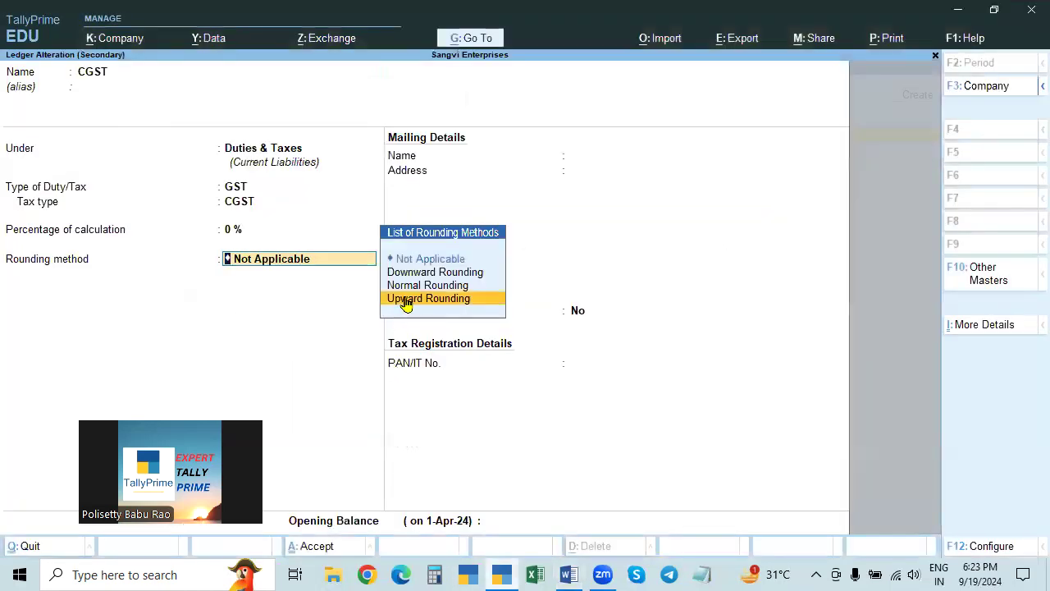
click(579, 573)
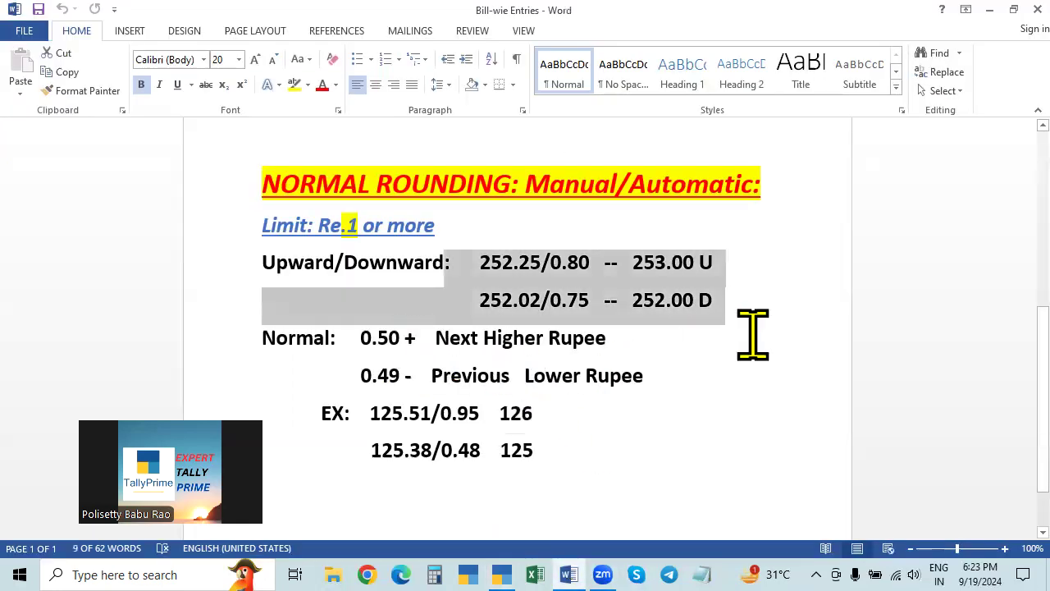
click(990, 9)
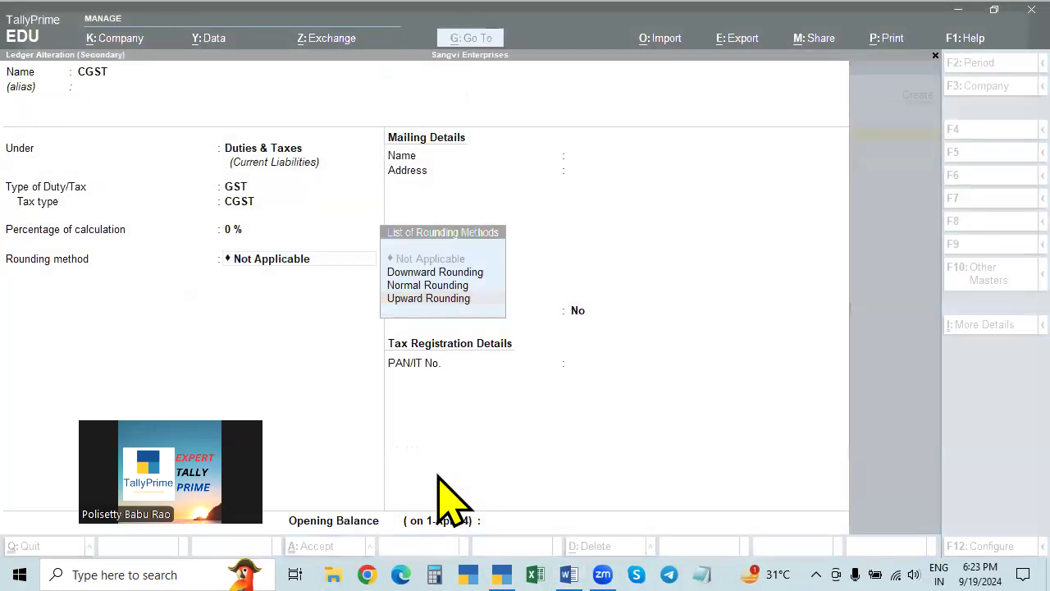
Set the CGST ledger's rounding method to Normal Rounding with a rounding limit of 1 and save the ledger.
click(423, 285)
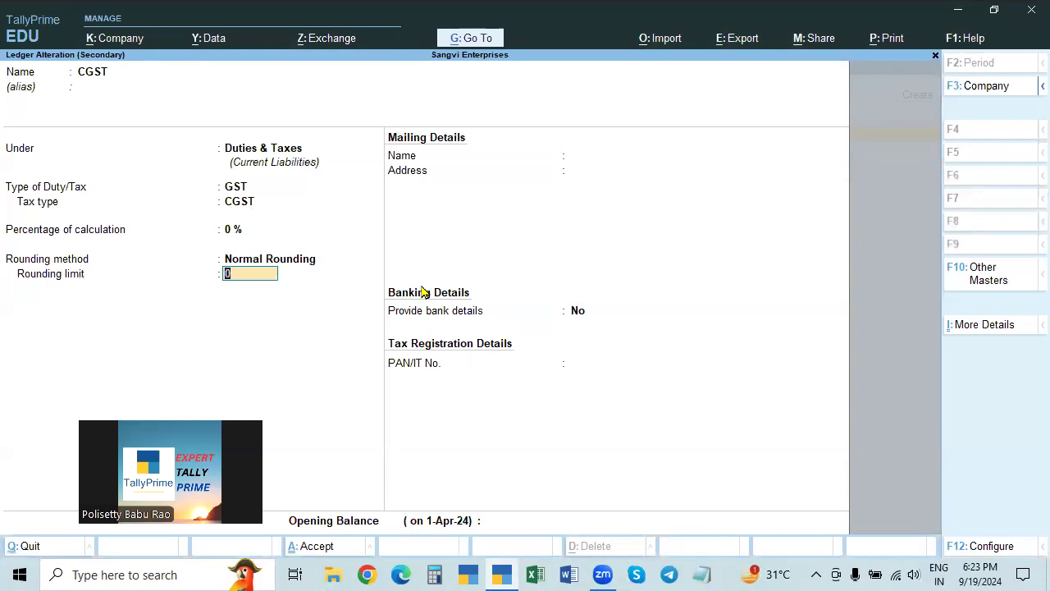
text(1)
key(Return)
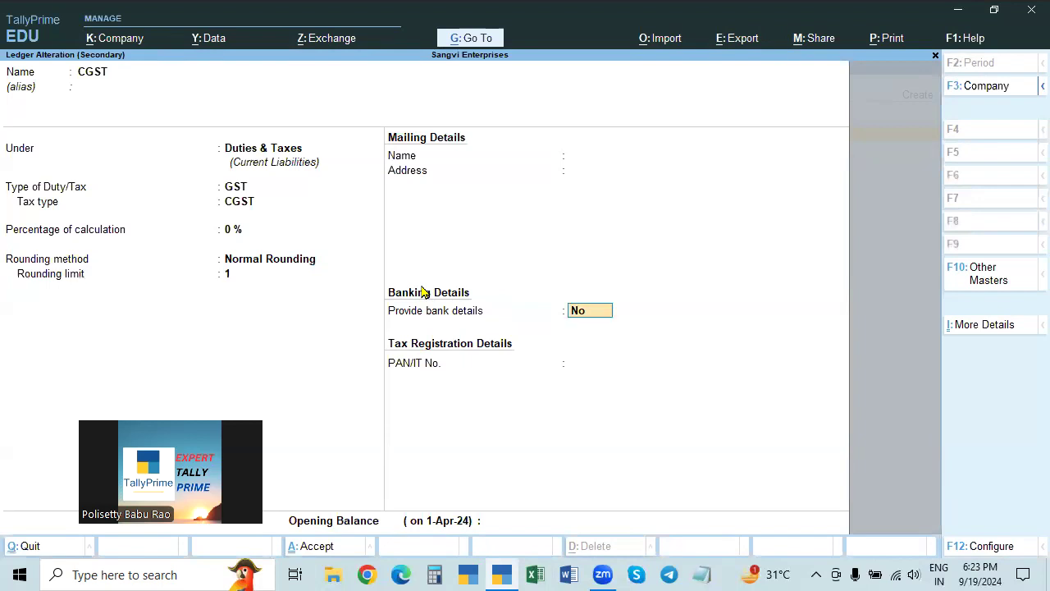
key(ctrl+a)
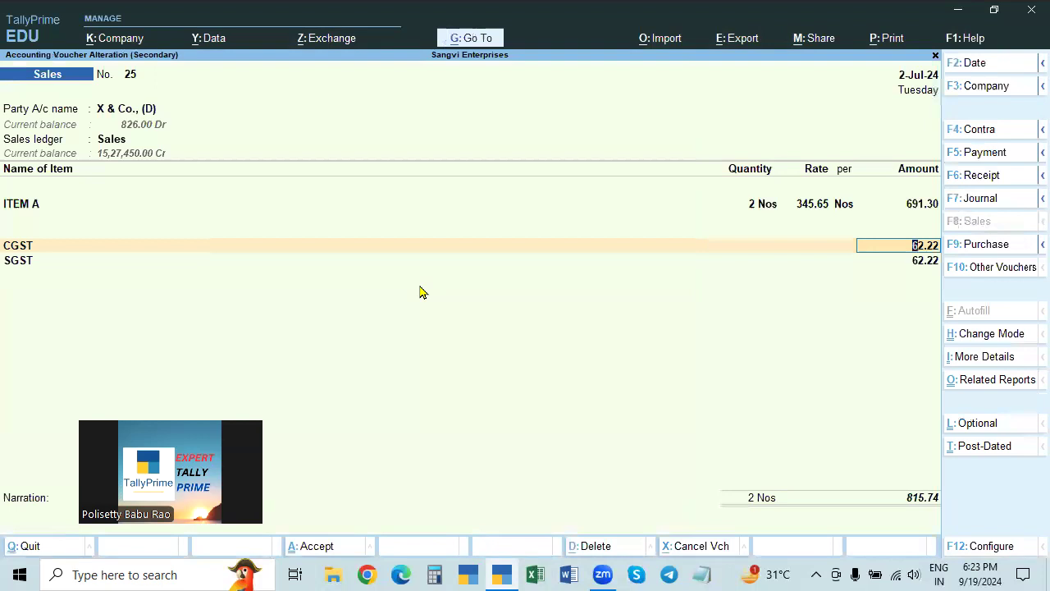
Try to recalculate the voucher's CGST amount by going back to ITEM A and accepting the lines again.
key(BackSpace)
key(BackSpace)
key(BackSpace)
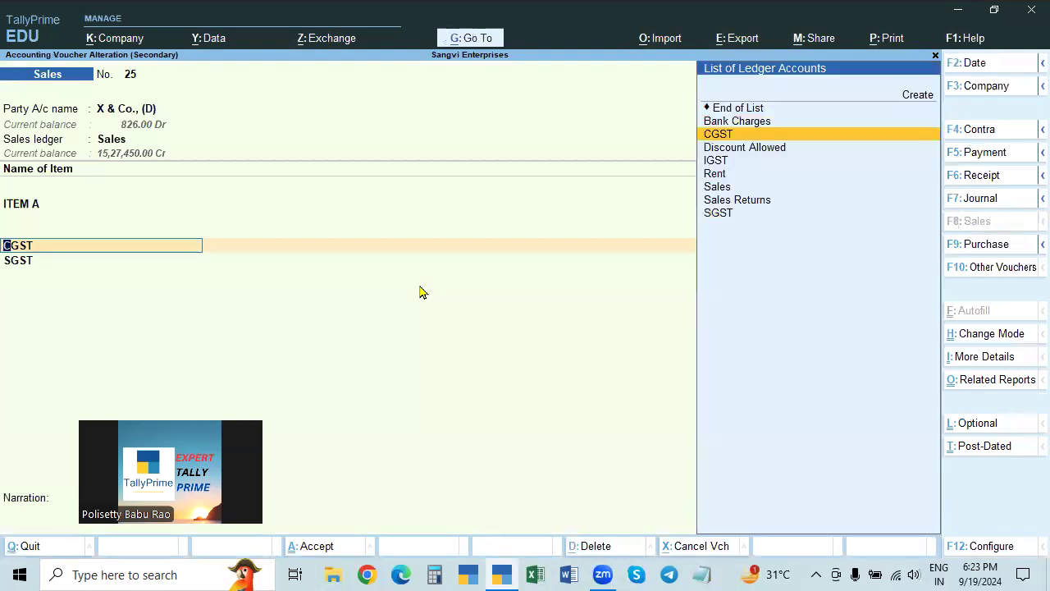
key(Return)
key(Return)
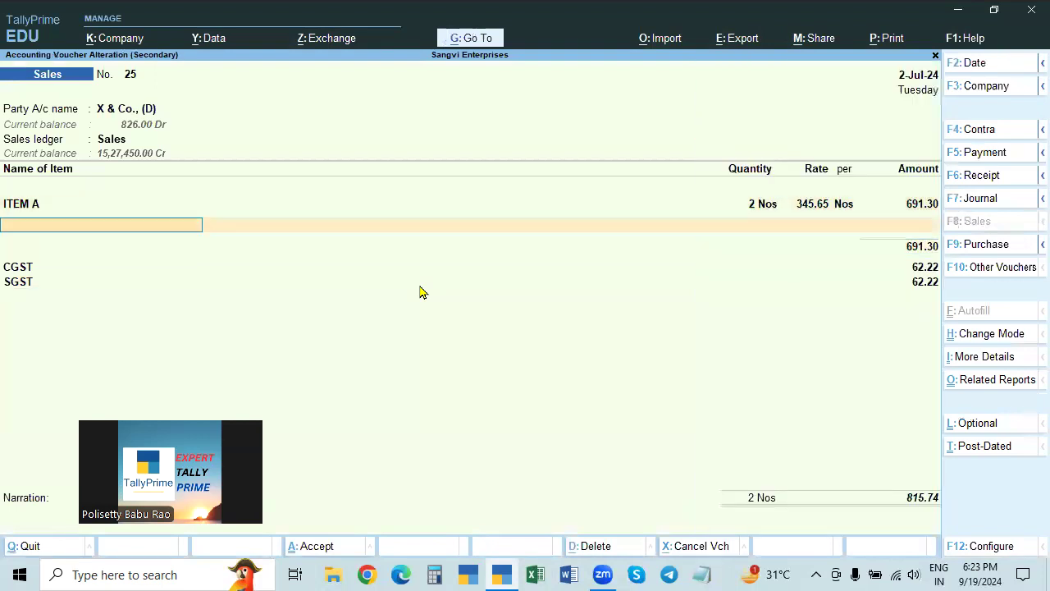
key(Return)
key(Return)
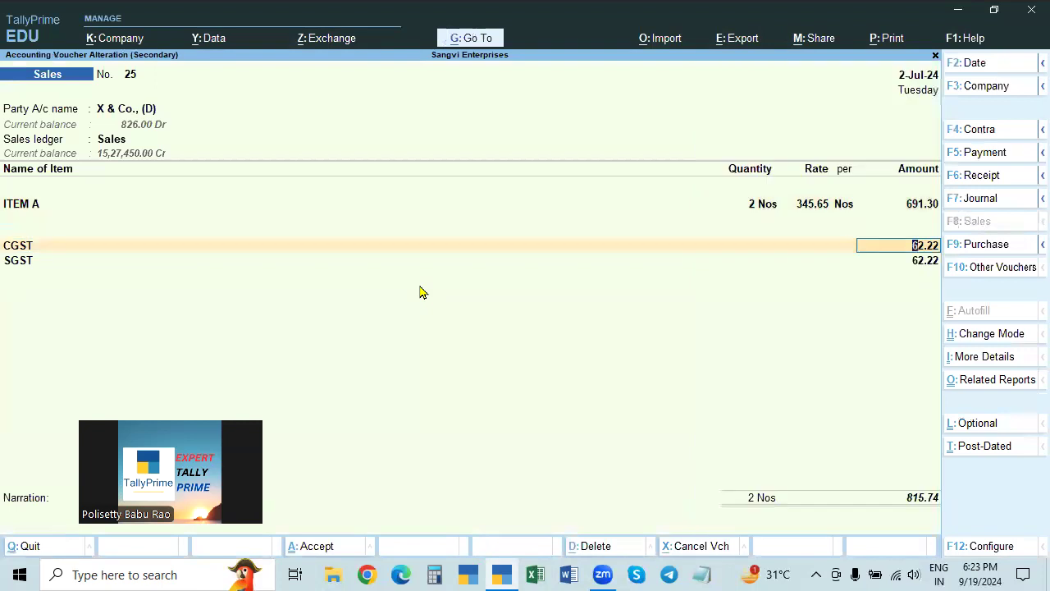
Reopen the CGST ledger master to check its rounding method and limit, and return to the voucher.
key(Return)
key(BackSpace)
key(BackSpace)
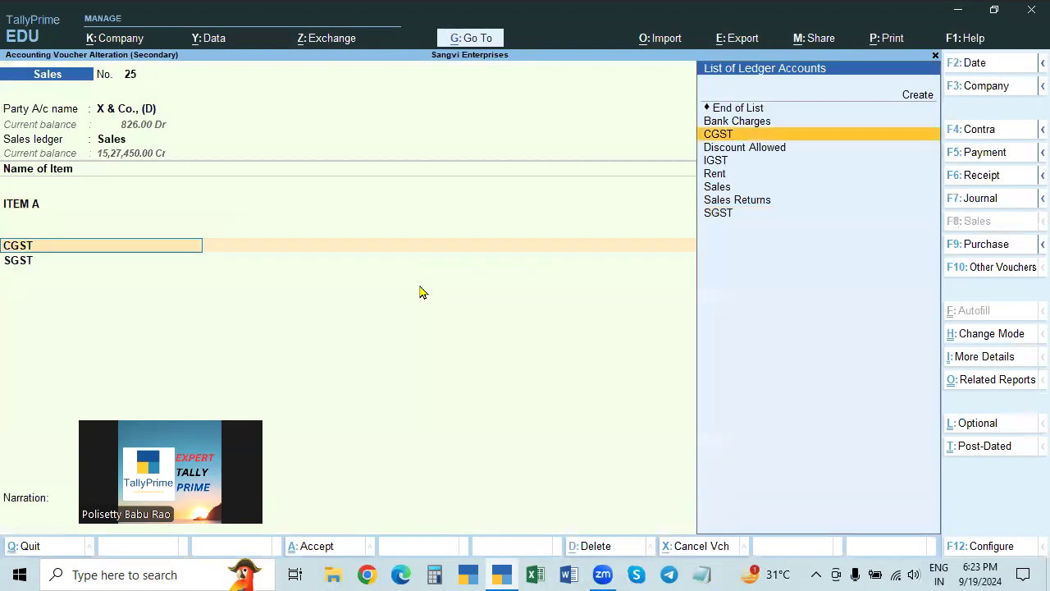
key(ctrl+Return)
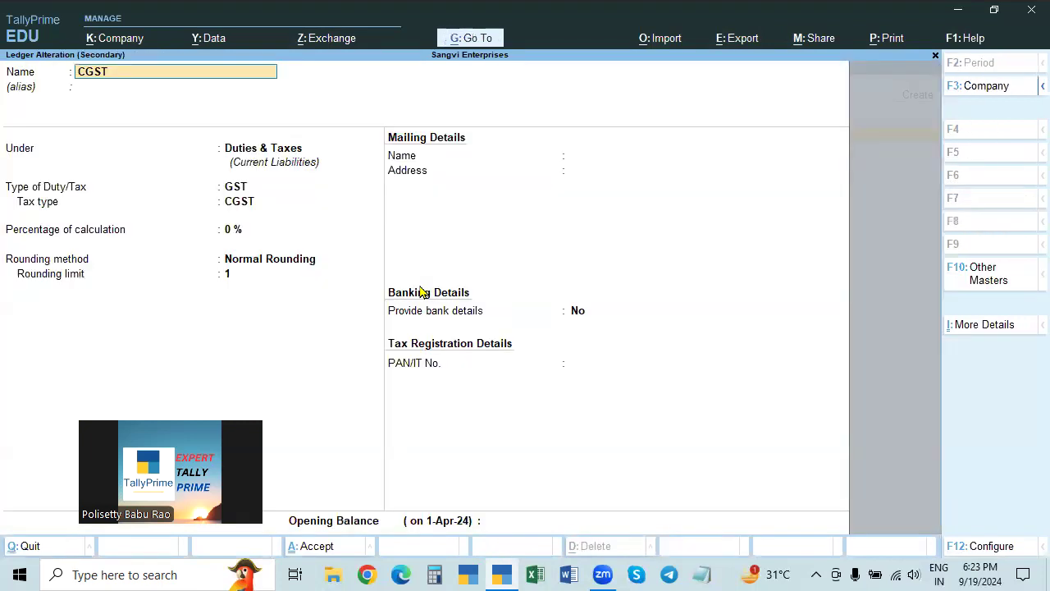
key(Escape)
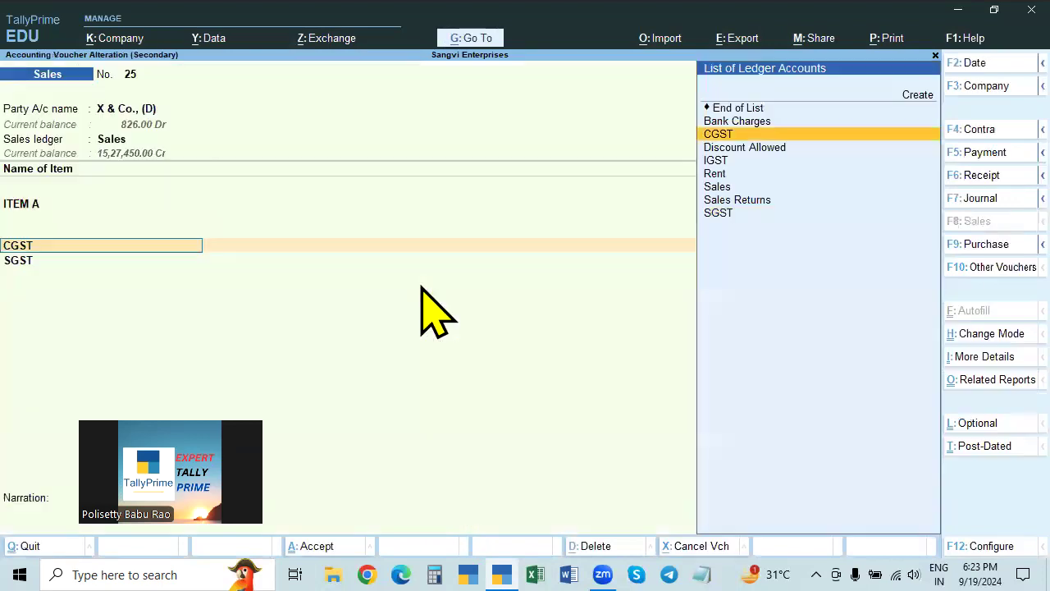
Try to refresh the CGST amount from the ITEM A line by selecting the CGST ledger again.
click(23, 202)
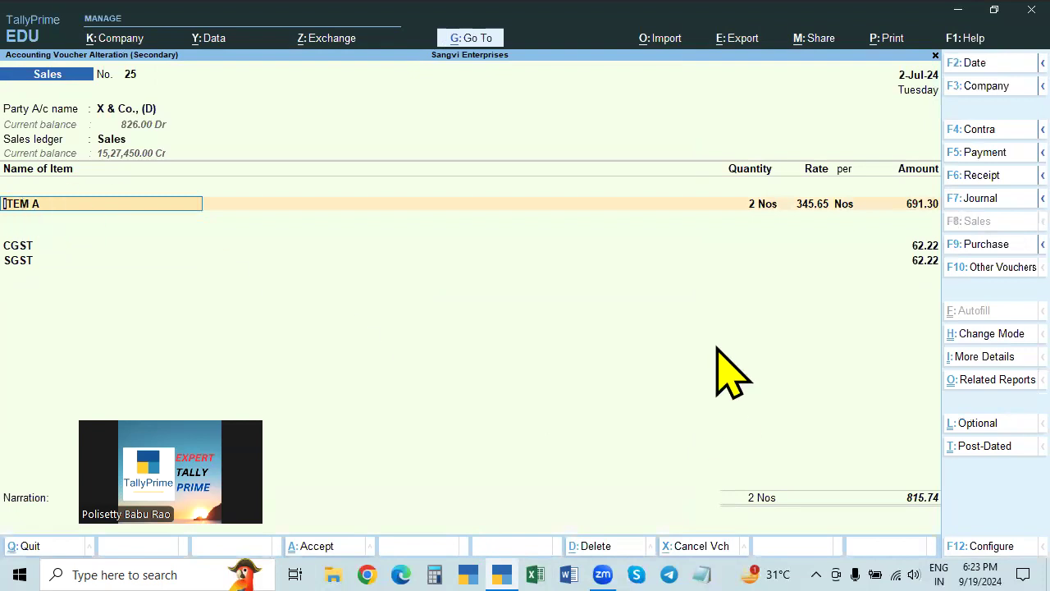
click(928, 248)
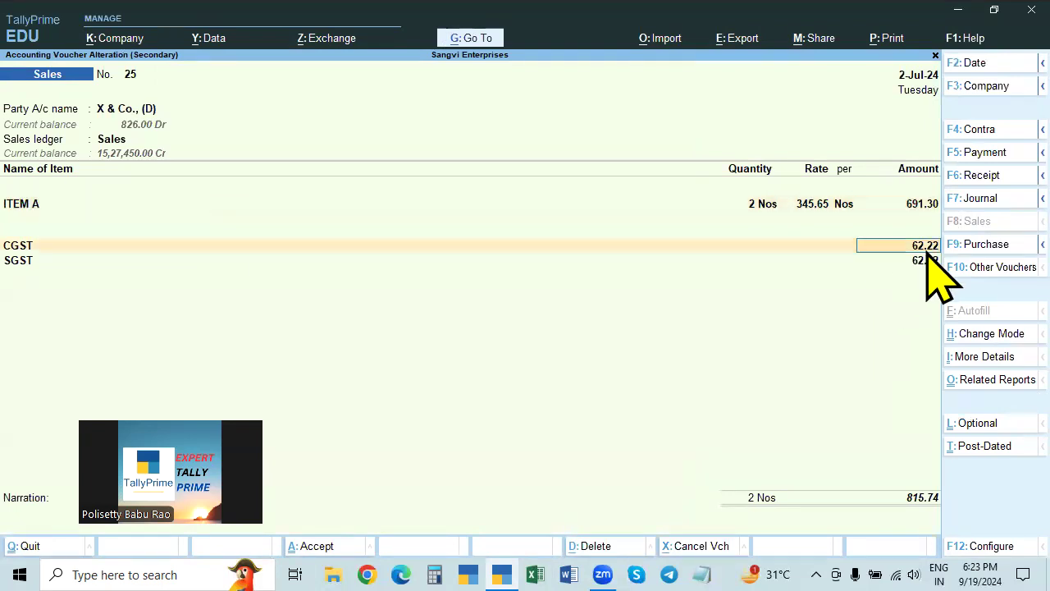
key(Return)
key(BackSpace)
key(BackSpace)
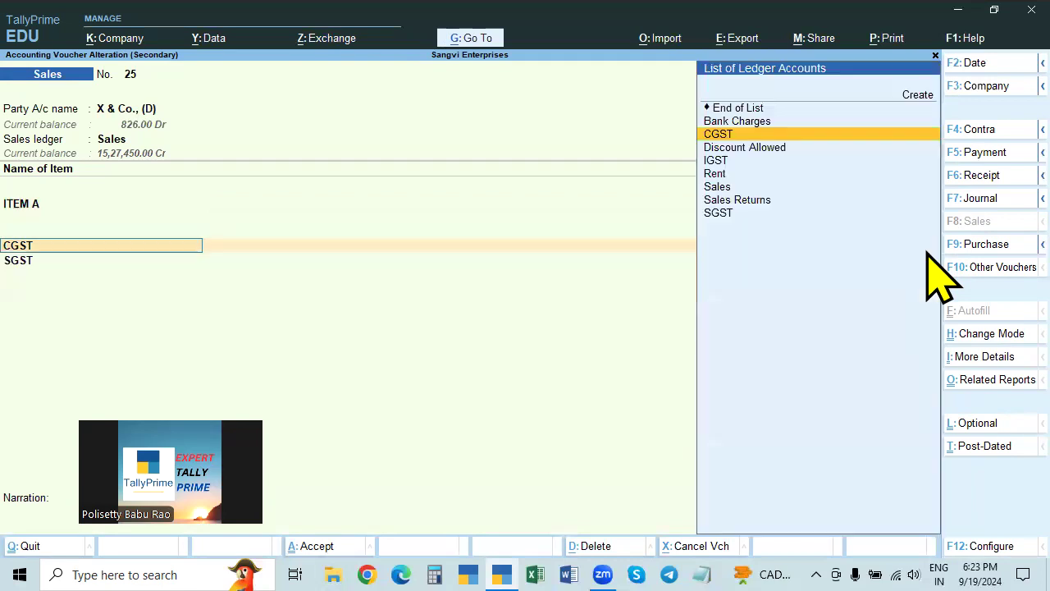
key(BackSpace)
key(Return)
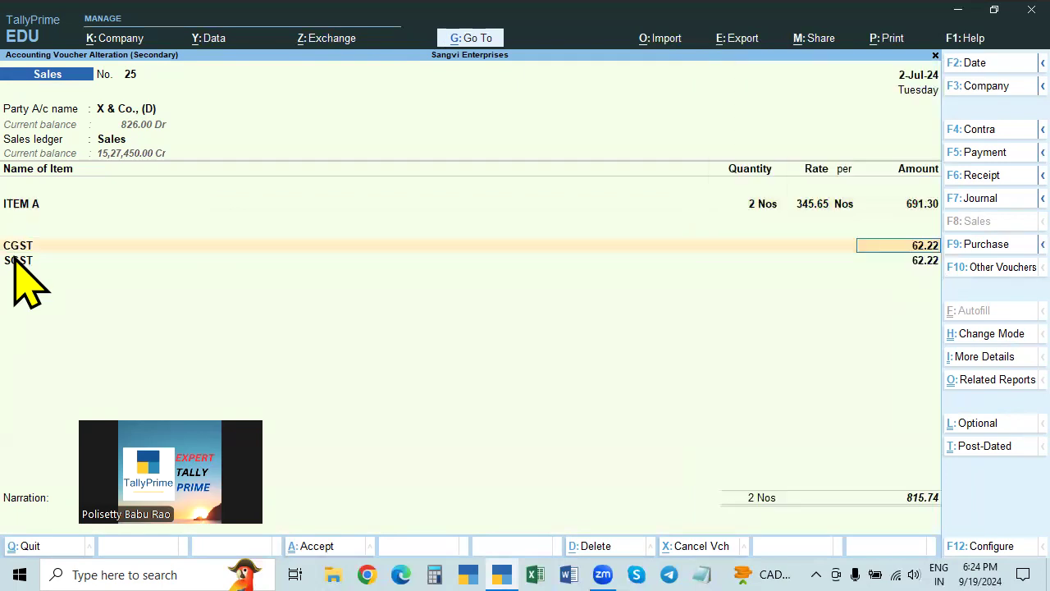
Try to recalculate the SGST amount by accepting the voucher's SGST line again.
key(Return)
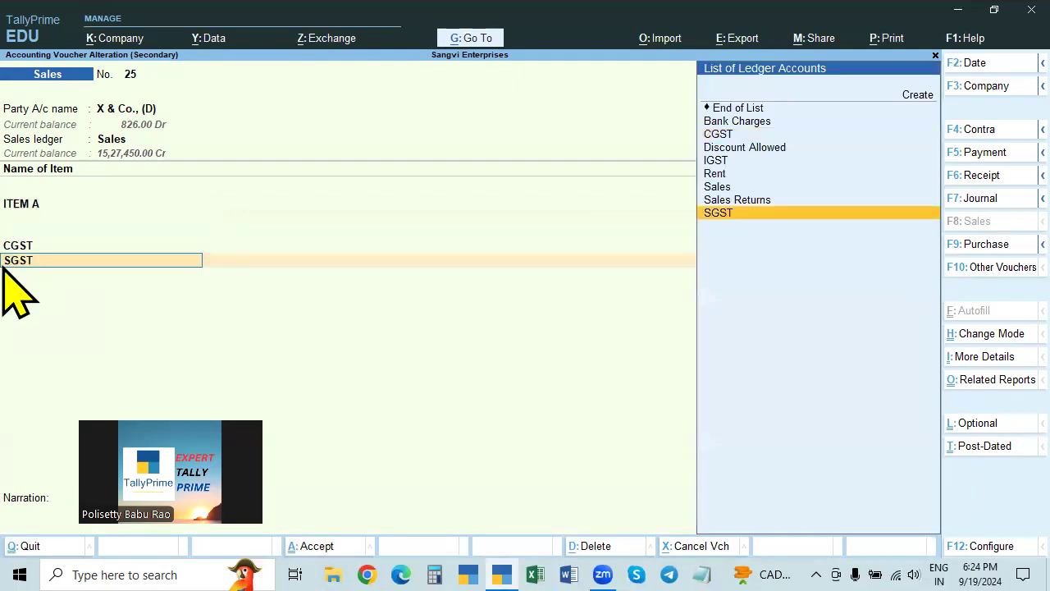
key(Return)
key(BackSpace)
key(Return)
key(BackSpace)
key(BackSpace)
key(BackSpace)
key(Return)
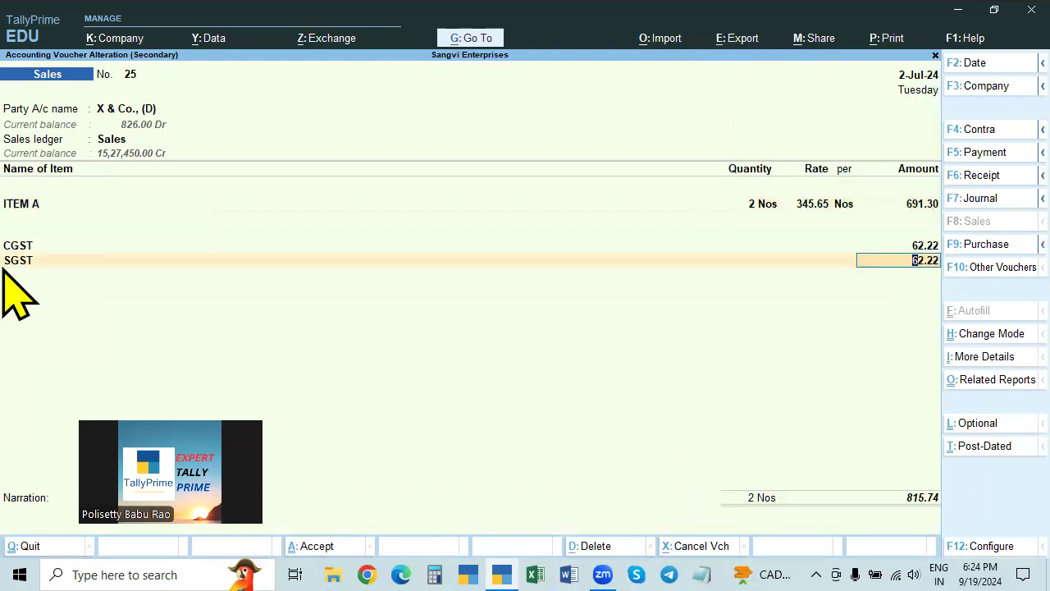
Clear the SGST ledger from the sales voucher's tax lines.
key(BackSpace)
key(Return)
key(BackSpace)
key(BackSpace)
key(BackSpace)
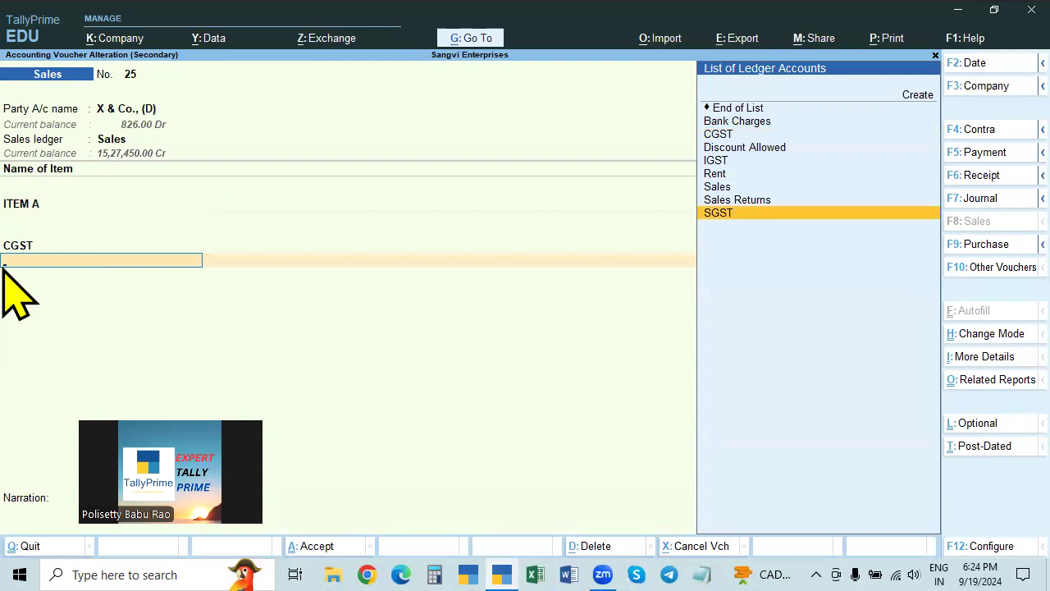
Clear the CGST ledger from the voucher and end the ledger list below ITEM A.
click(12, 248)
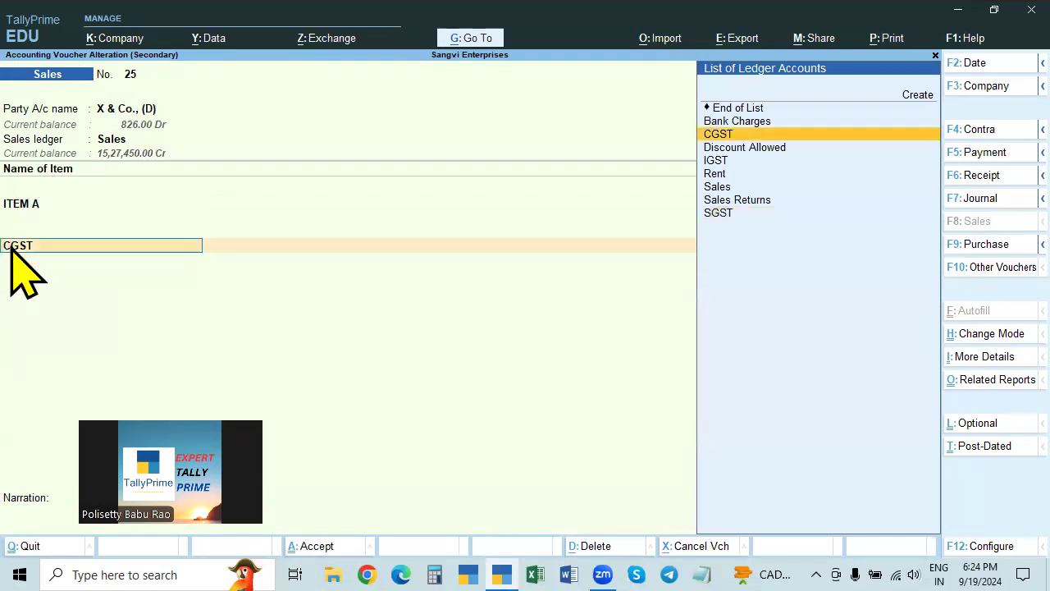
key(Up)
key(Up)
key(BackSpace)
key(BackSpace)
key(BackSpace)
key(BackSpace)
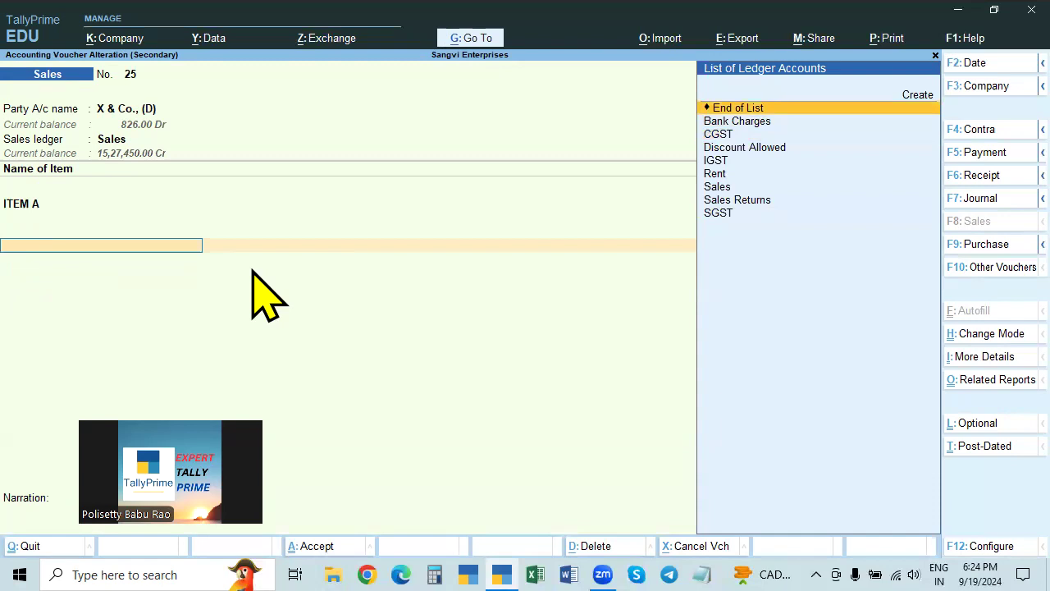
key(Return)
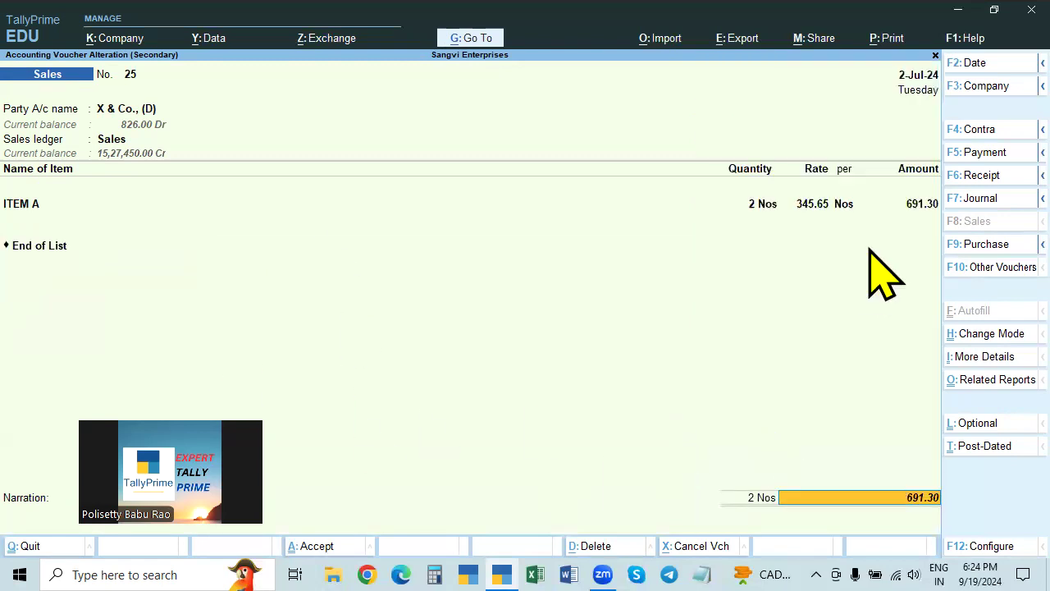
Accept the ITEM A line again and add the CGST ledger below it in place of End of List.
click(915, 204)
key(Return)
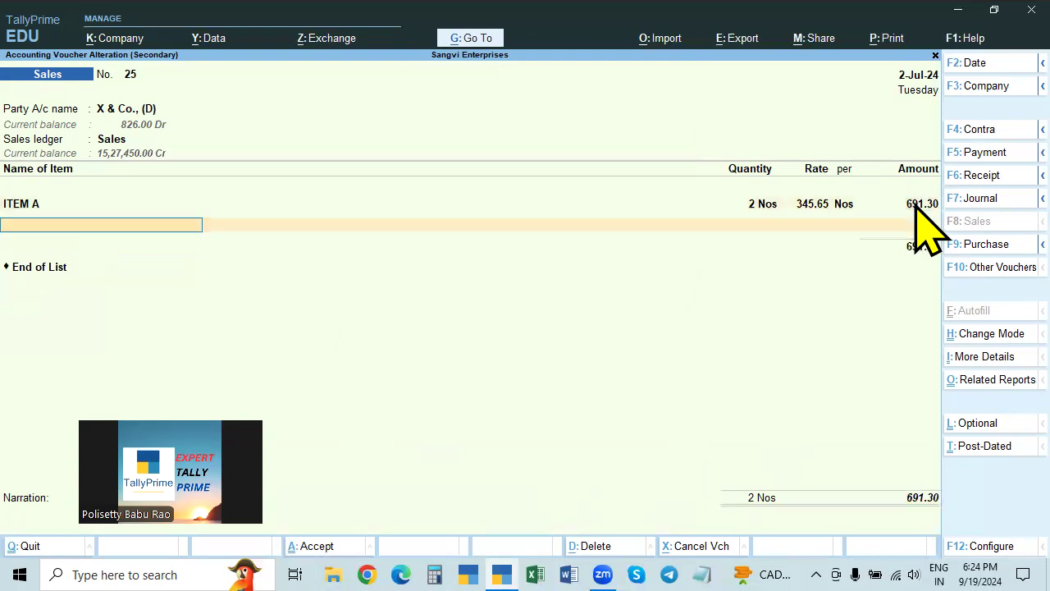
key(Return)
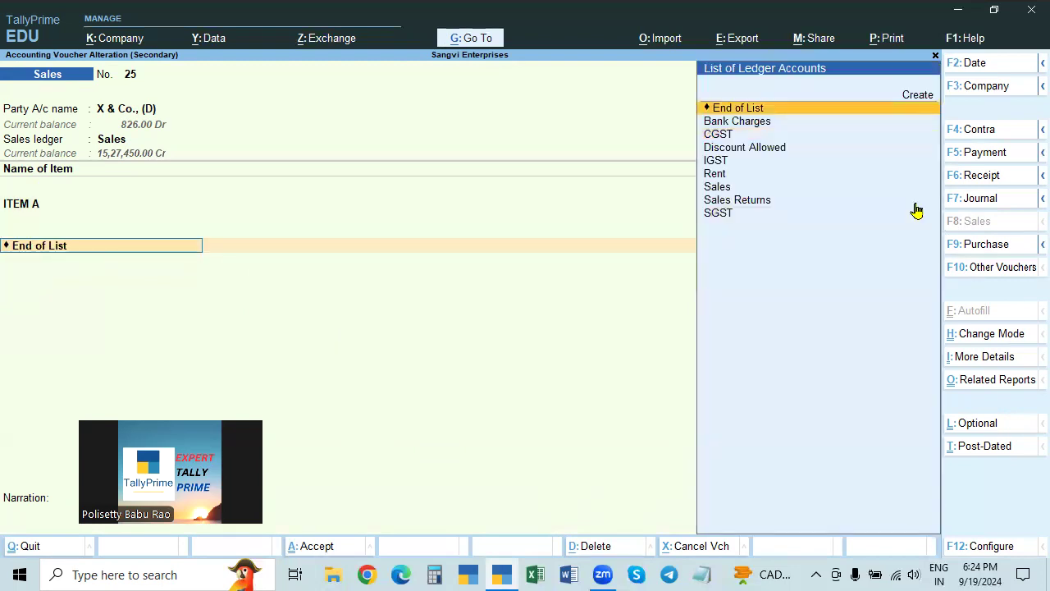
text(Cg)
key(Return)
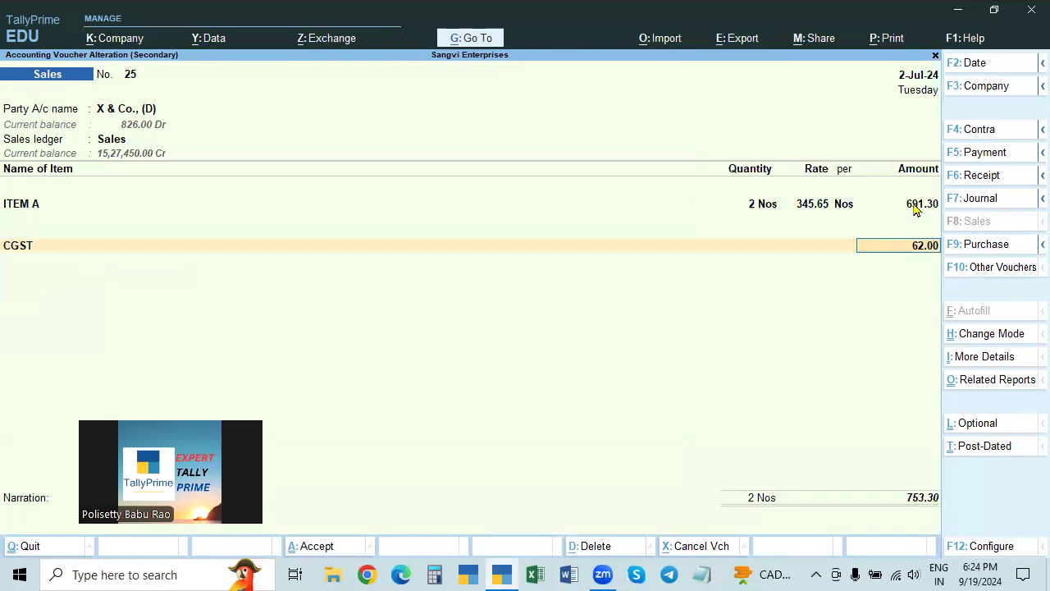
Accept the ITEM A and CGST lines again and add the SGST ledger below CGST.
click(914, 206)
key(Return)
key(Return)
key(Return)
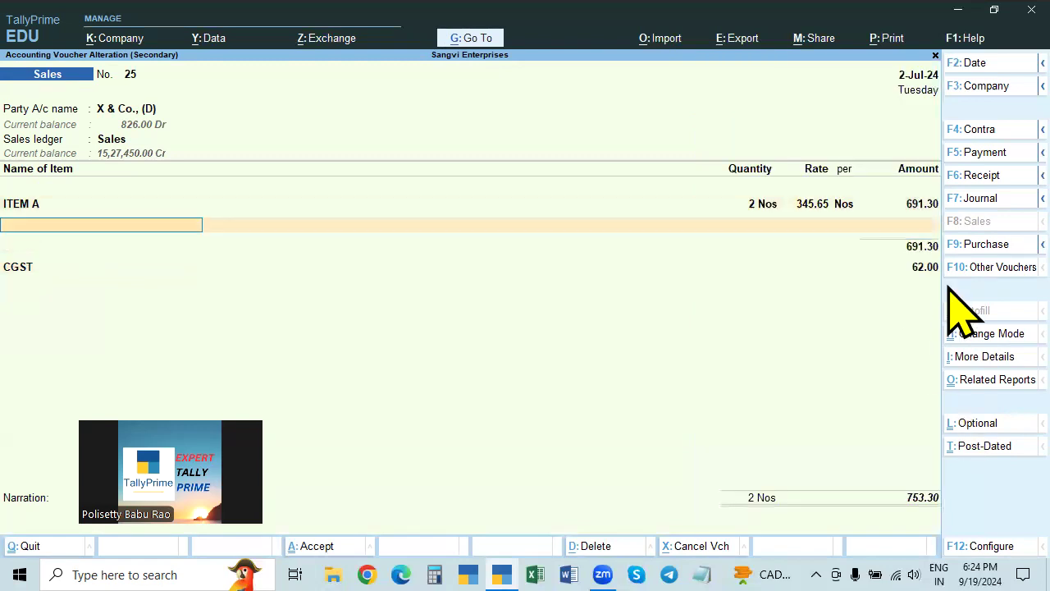
key(Return)
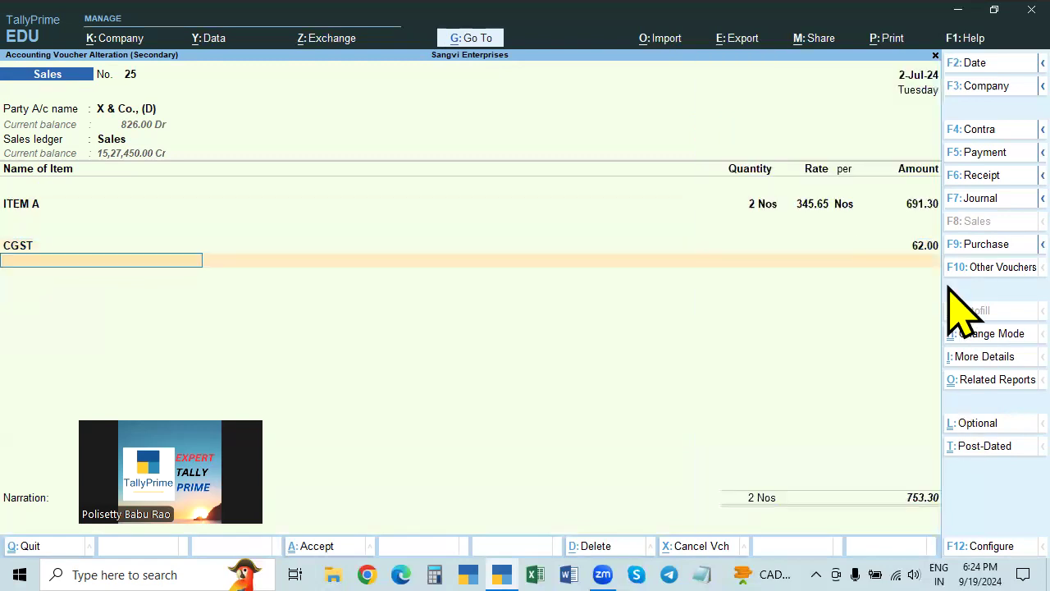
text(Sgs)
key(Return)
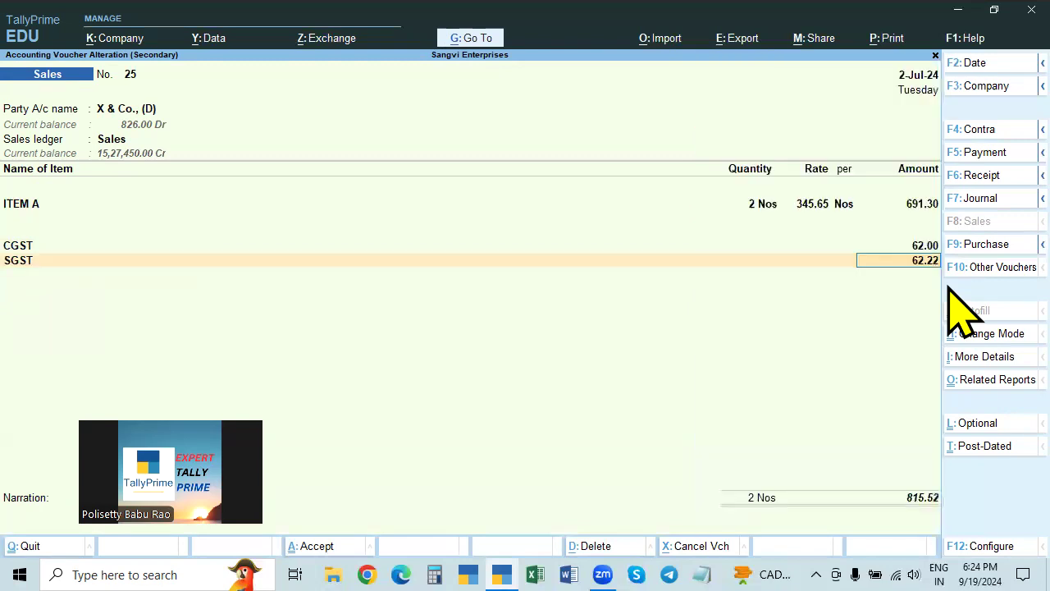
Alter the SGST ledger from the voucher, setting its rounding method to Normal Rounding with a rounding limit of 1.
key(Return)
key(BackSpace)
key(BackSpace)
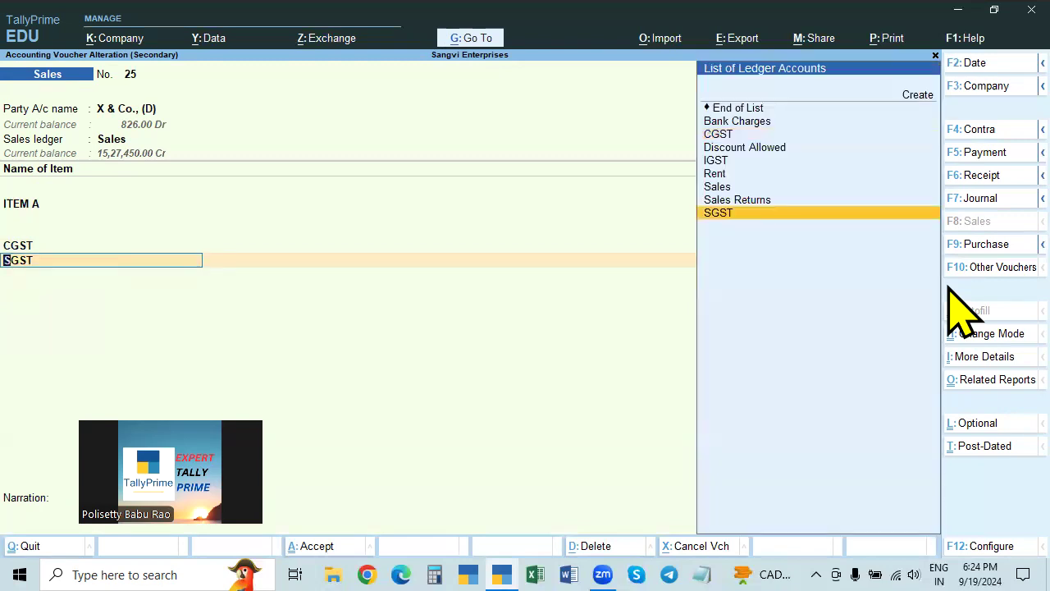
key(ctrl+Return)
click(264, 265)
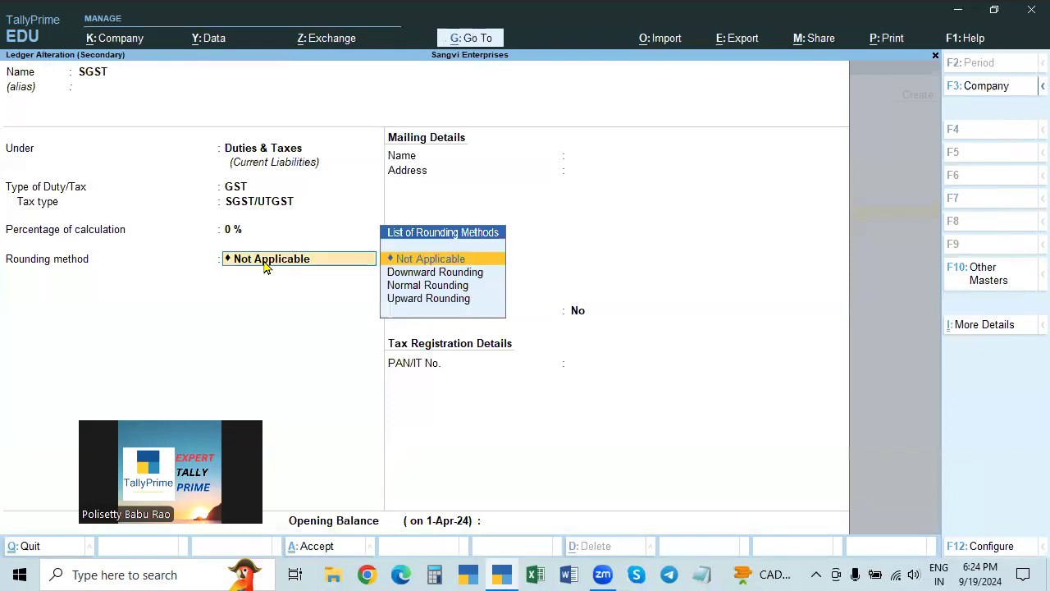
key(Down)
key(Down)
key(Return)
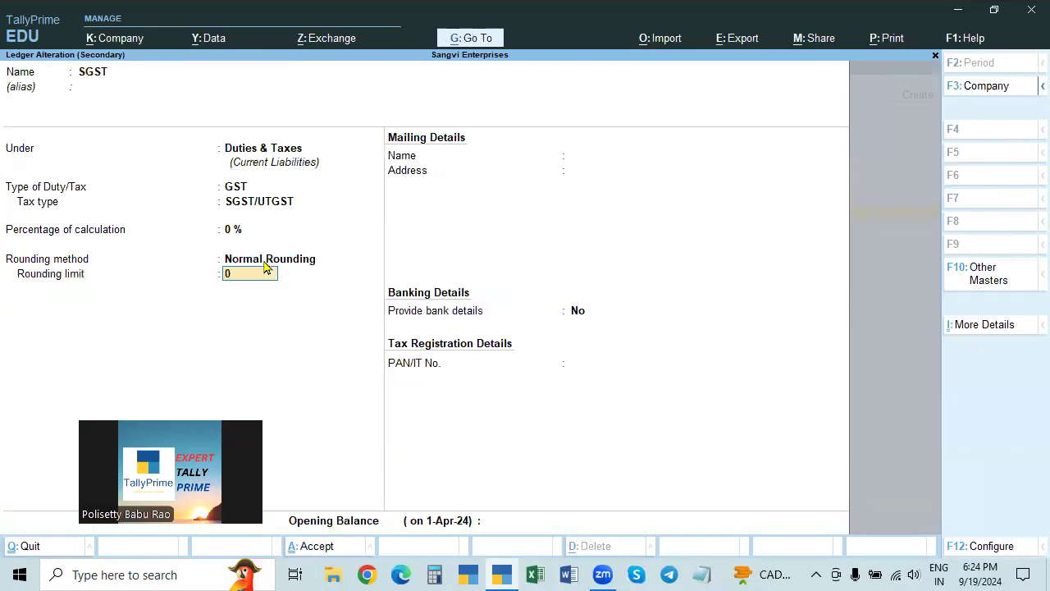
key(Return)
key(Return)
key(Return)
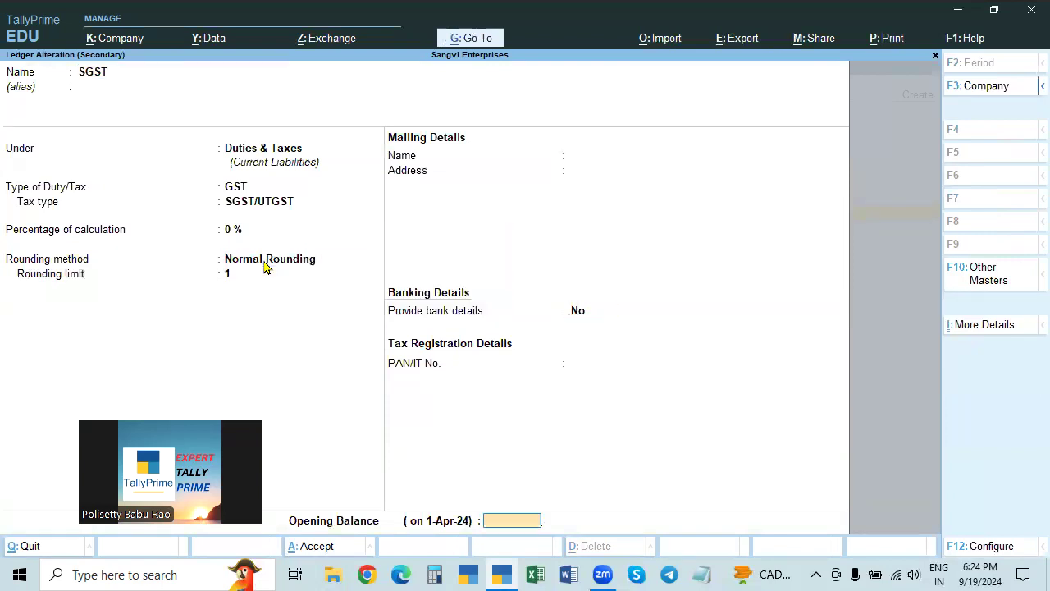
key(y)
Recalculate the SGST amount by accepting the SGST line again and end the voucher's ledger list.
key(Return)
key(Return)
key(Return)
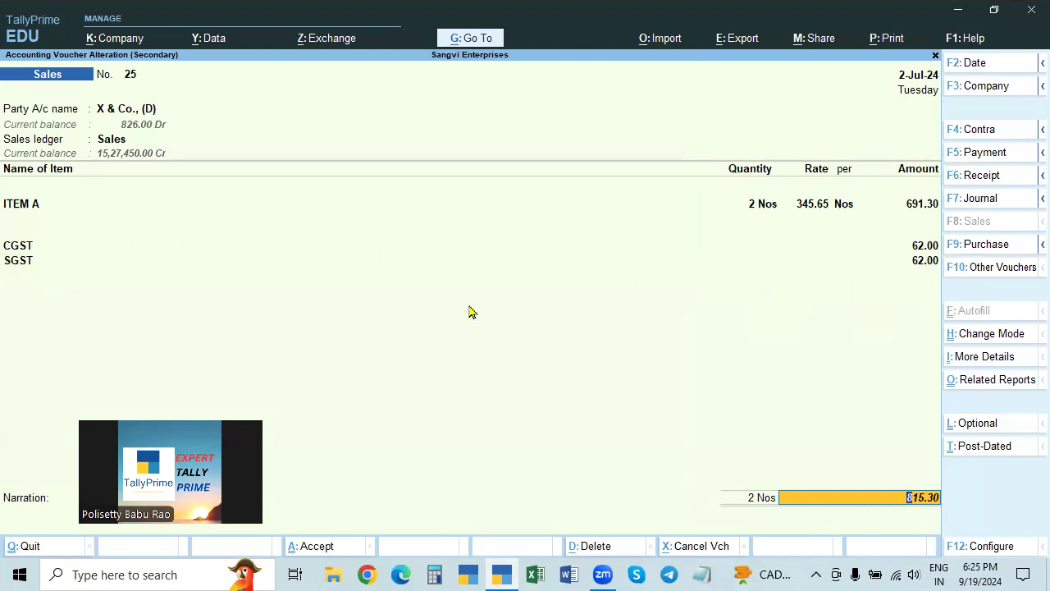
View the voucher's GST tax analysis with its detailed CGST and SGST breakdown for ITEM A.
key(ctrl+o)
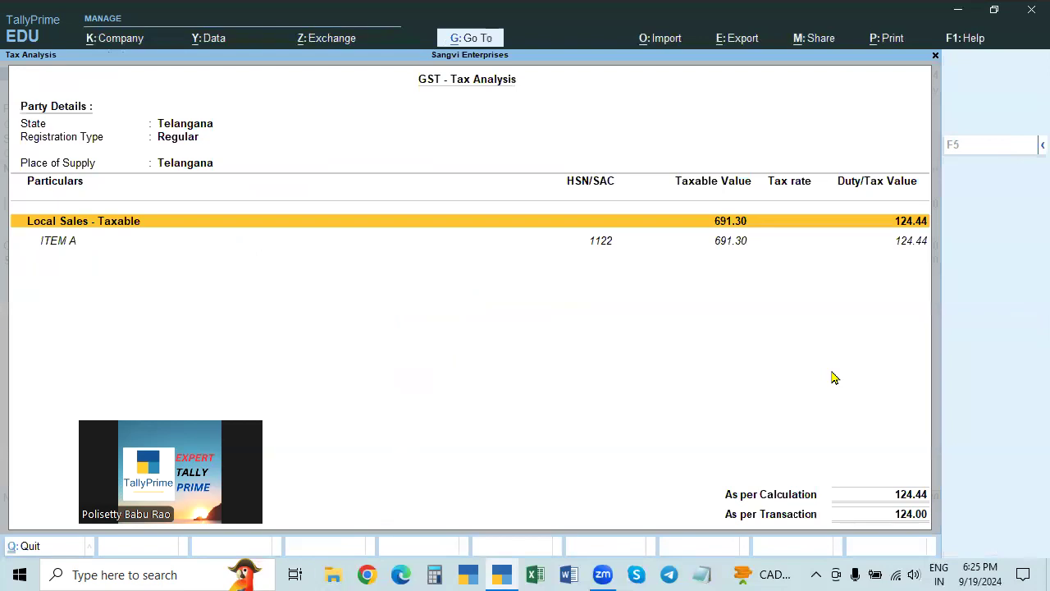
key(F5)
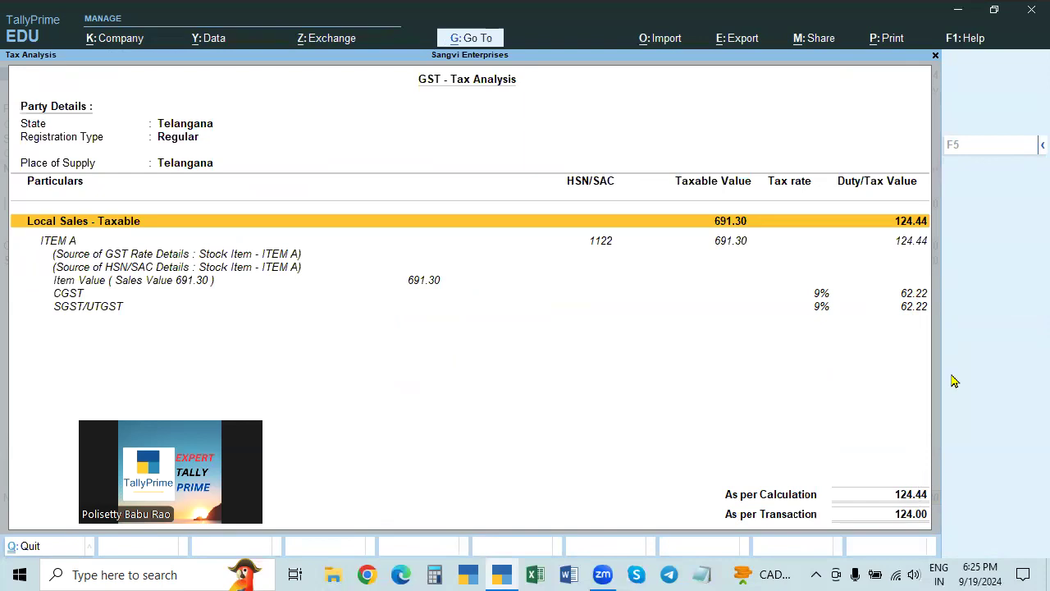
key(Escape)
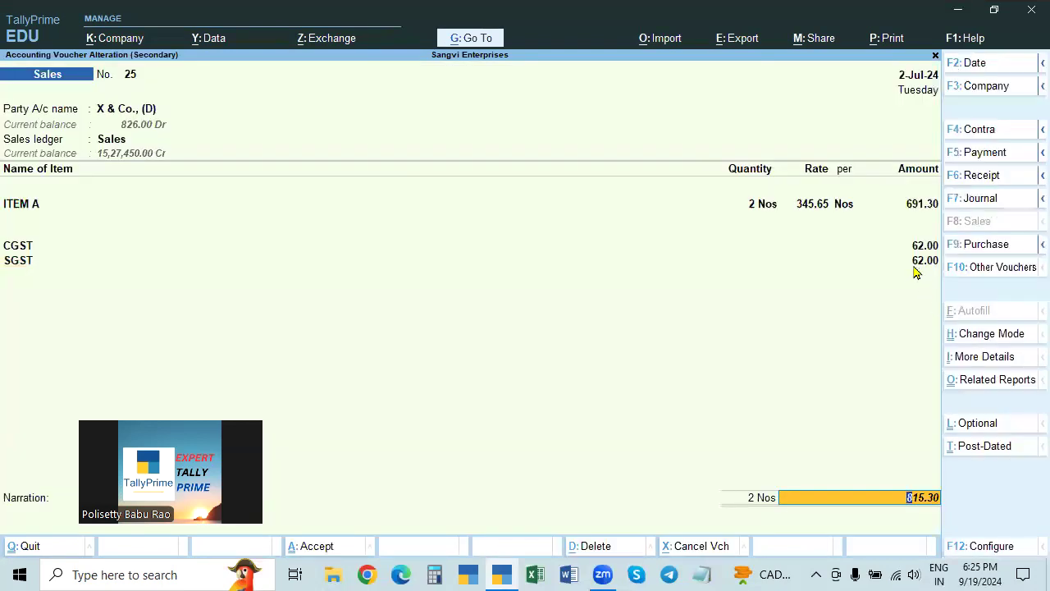
key(ctrl+o)
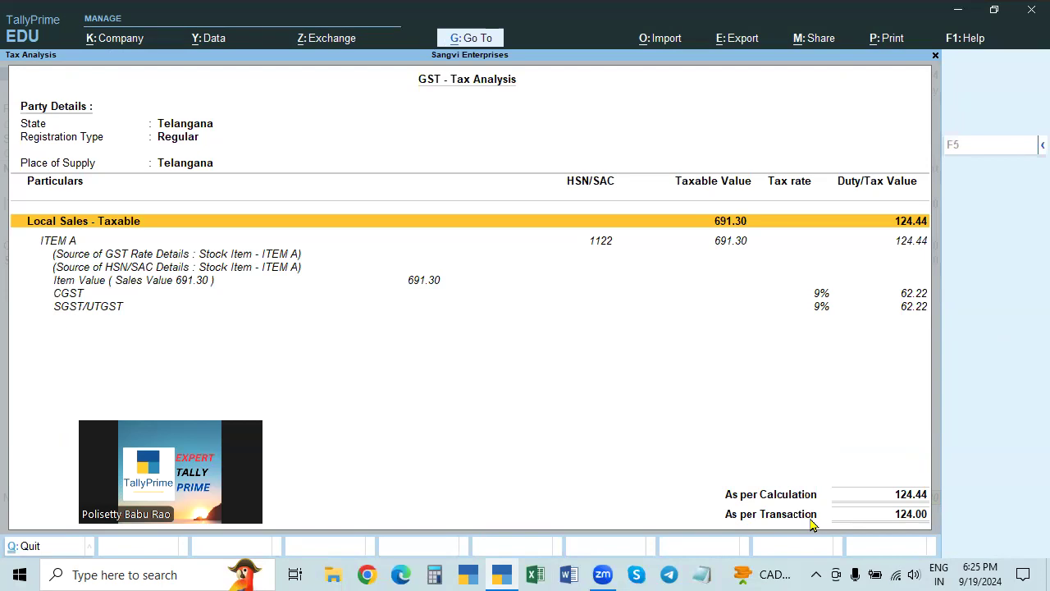
key(Escape)
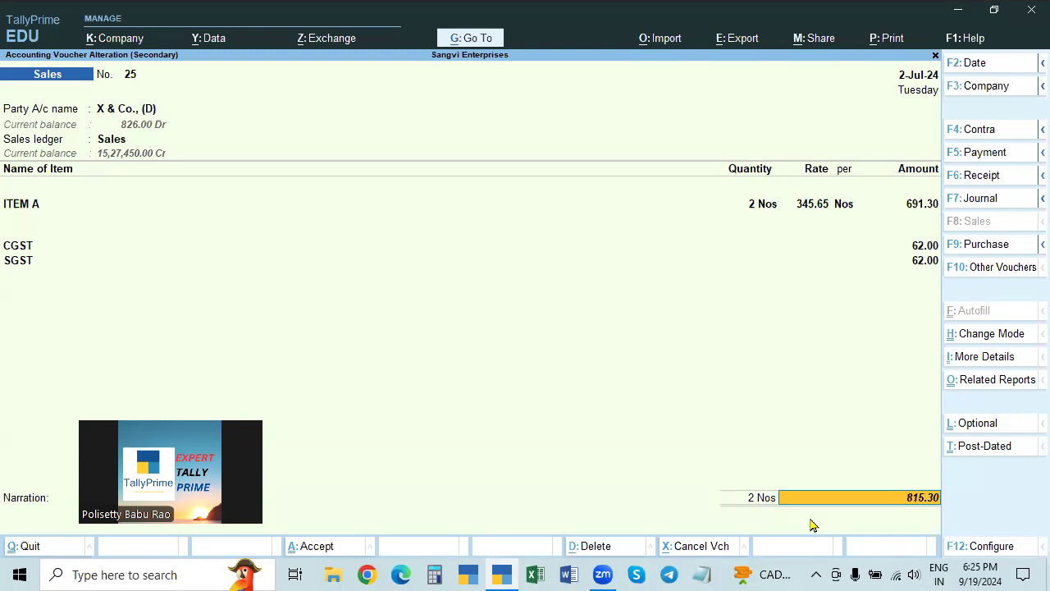
Compare the tax as per calculation with the tax as per transaction in the voucher's GST tax analysis.
key(alt)
key(alt+a)
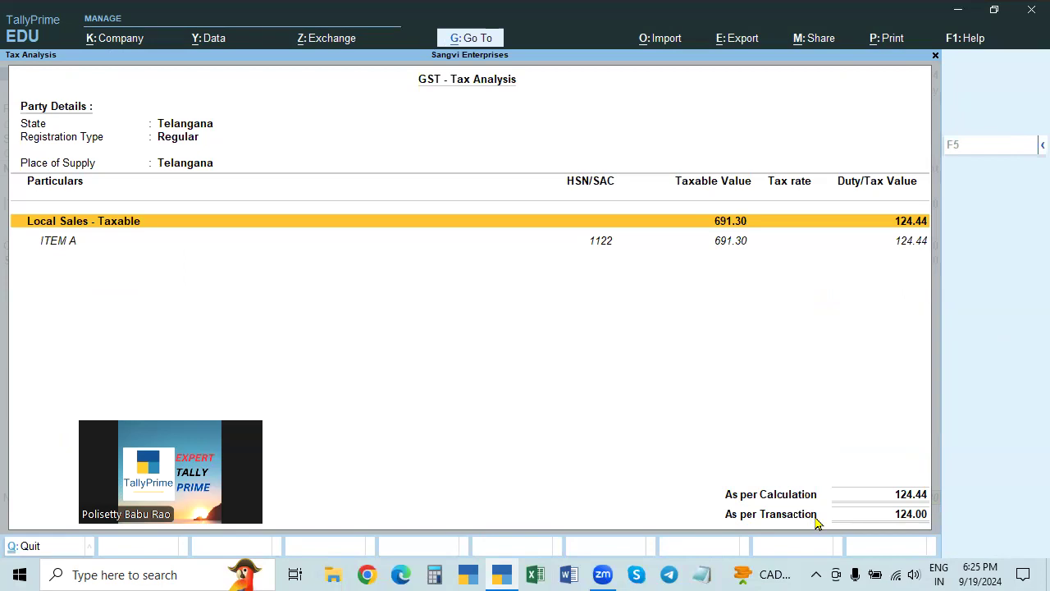
key(Escape)
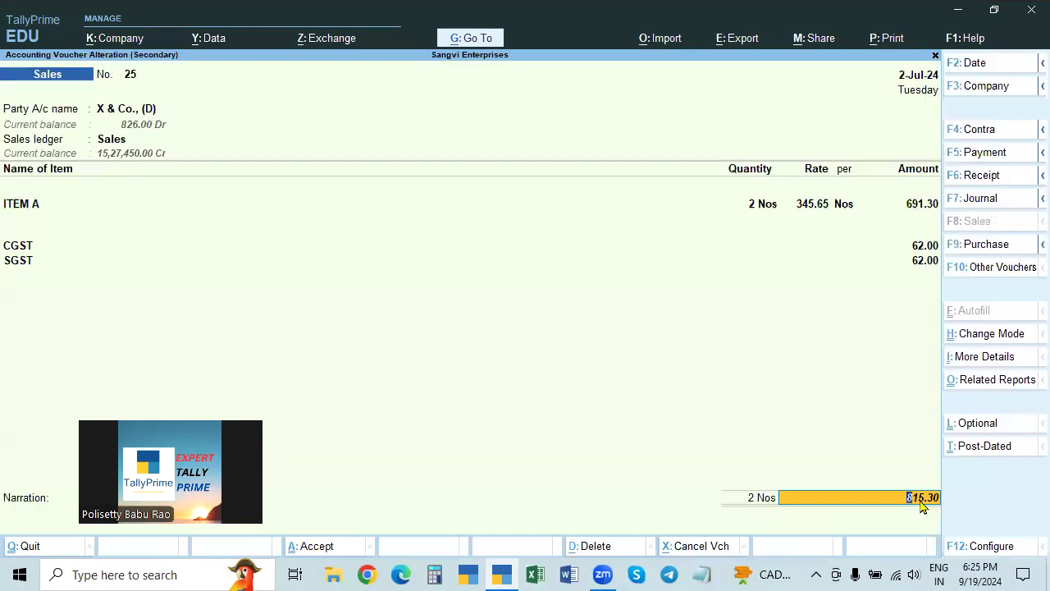
click(925, 262)
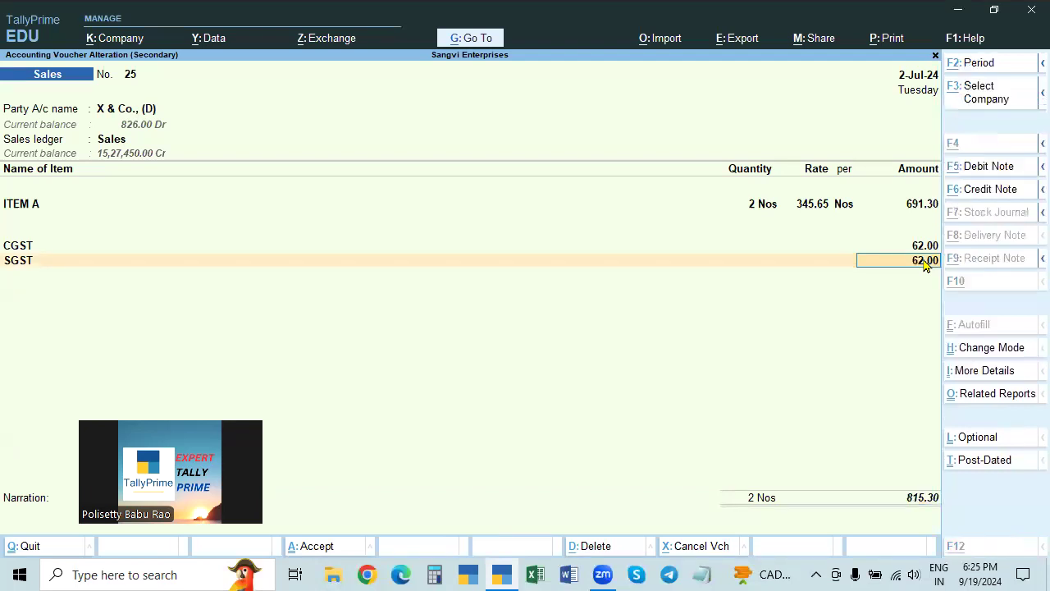
key(alt+a)
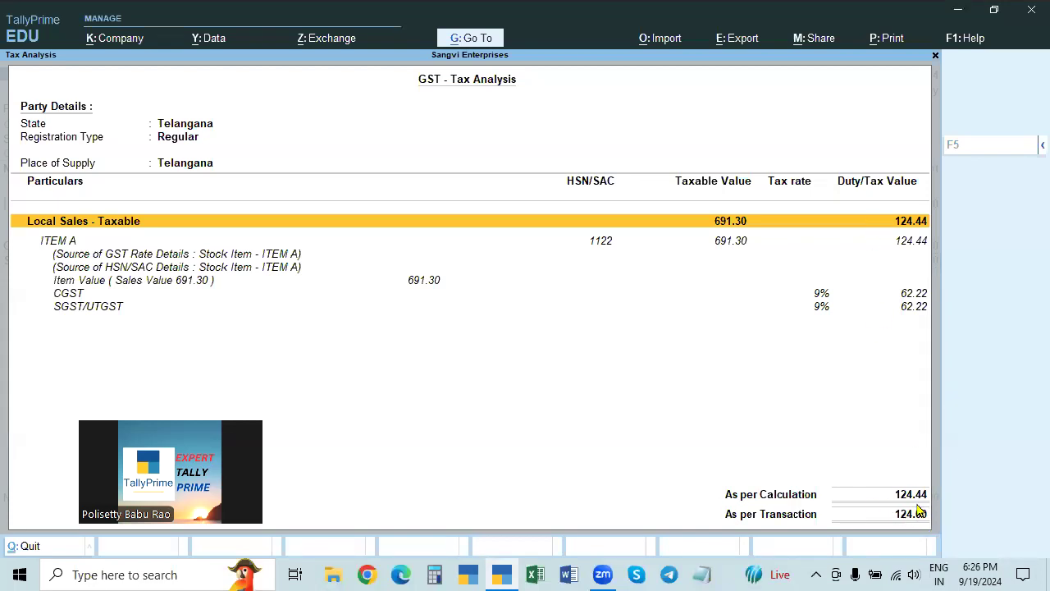
key(Escape)
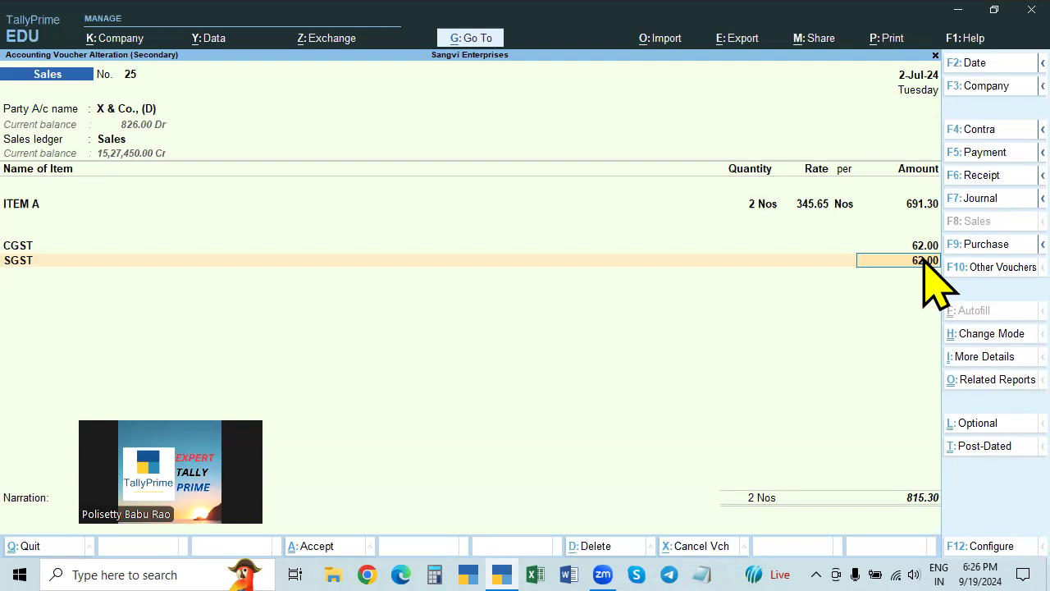
Accept the remaining fields, save sales voucher No. 25 with an empty narration and reopen it for alteration.
key(Return)
key(Return)
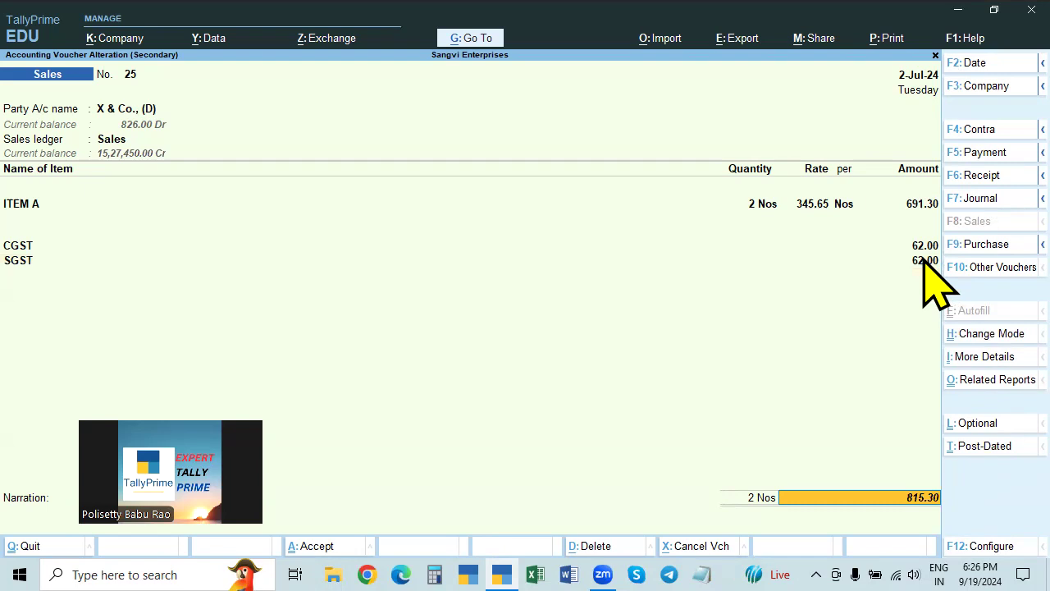
key(Return)
key(Return)
key(Return)
key(Return)
key(Return)
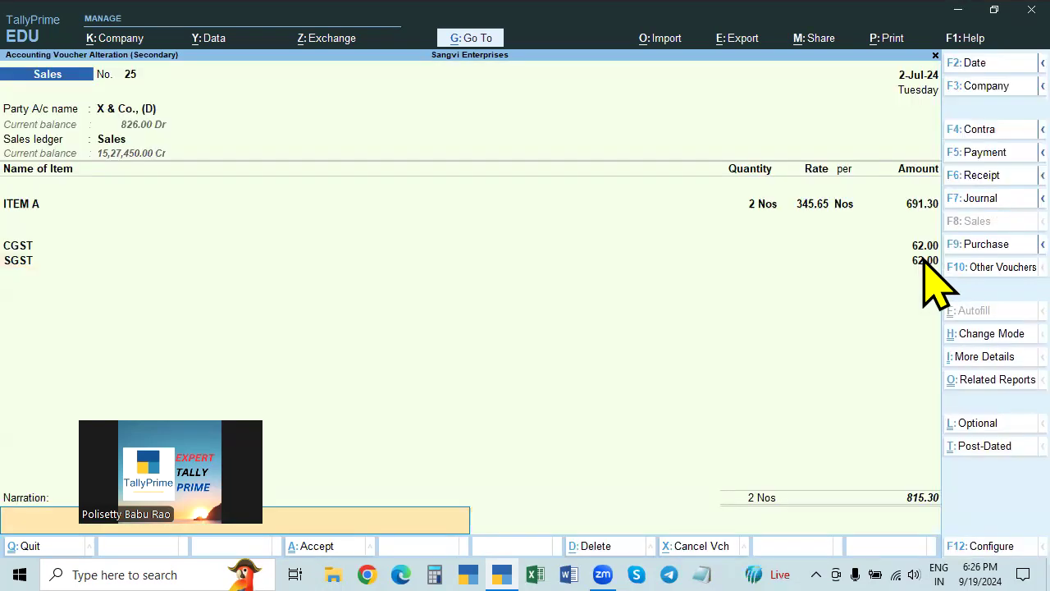
key(Return)
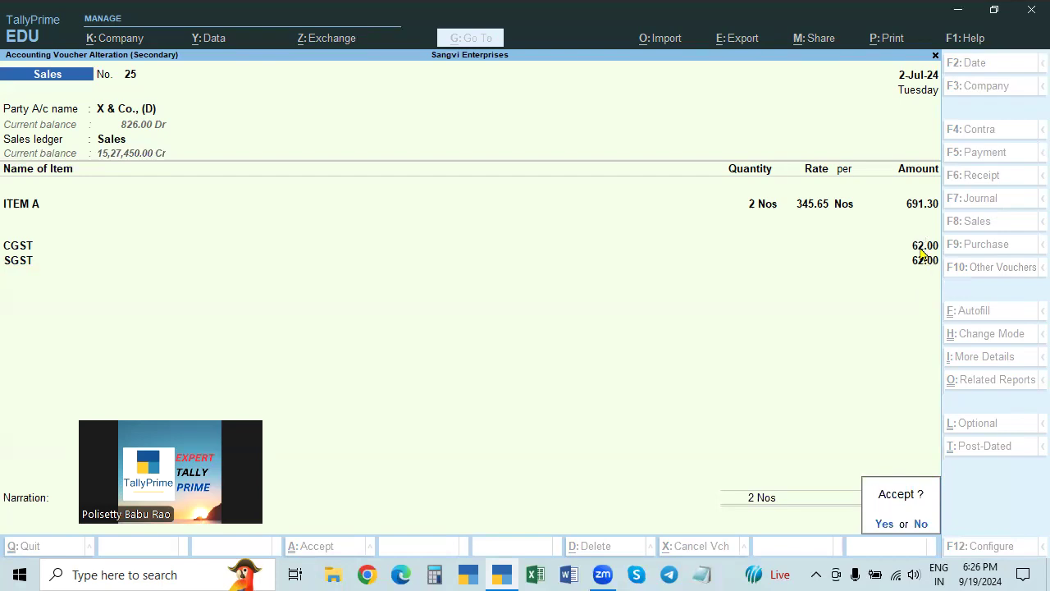
key(Return)
key(Return)
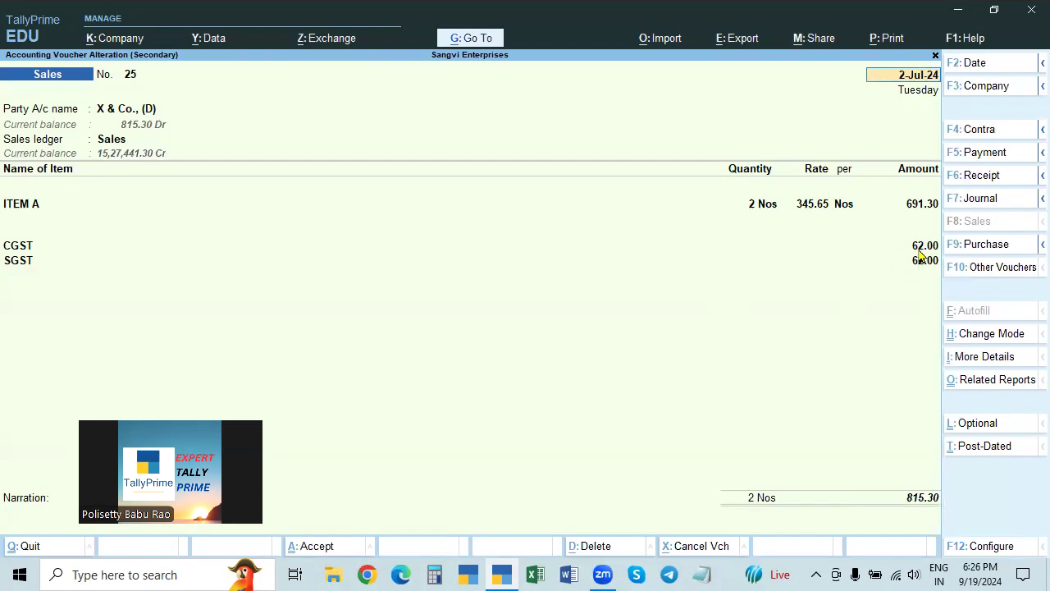
Set the CGST ledger's rounding method to Not Applicable and save the ledger.
click(17, 247)
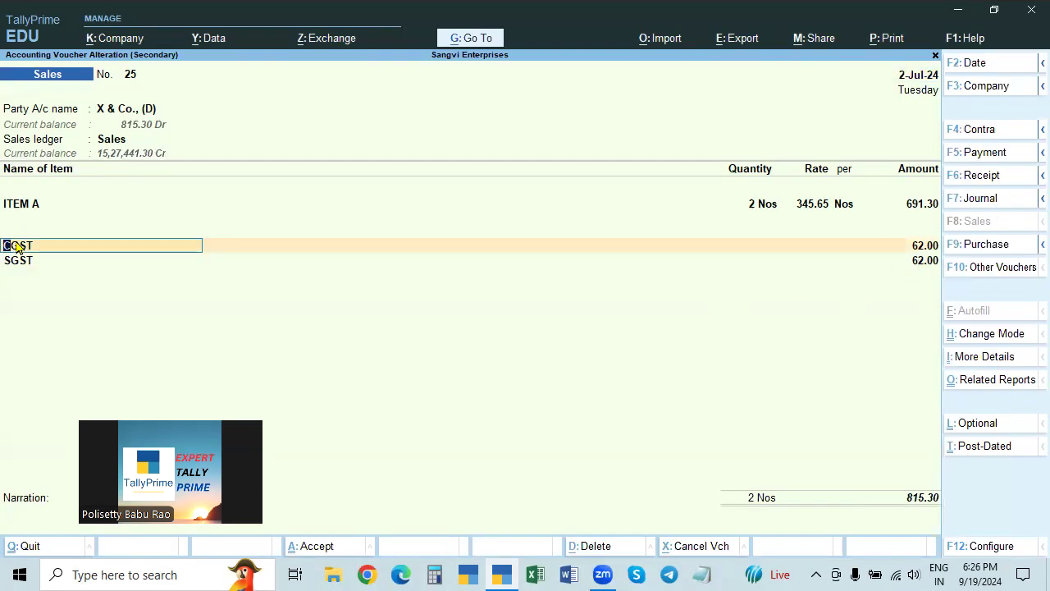
key(ctrl+Return)
key(Return)
key(Return)
key(Return)
key(Return)
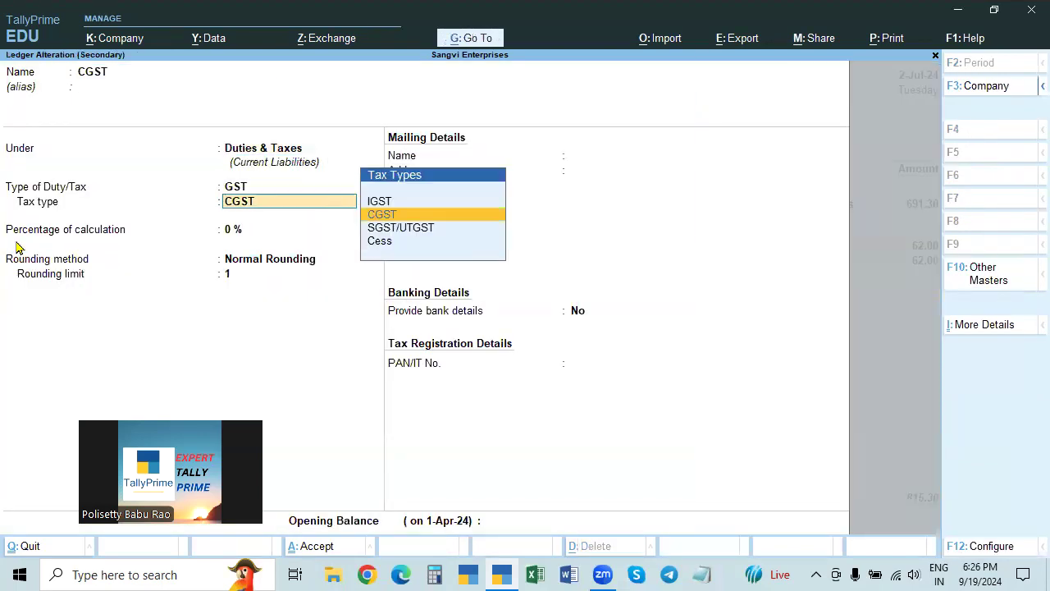
key(Up)
key(Up)
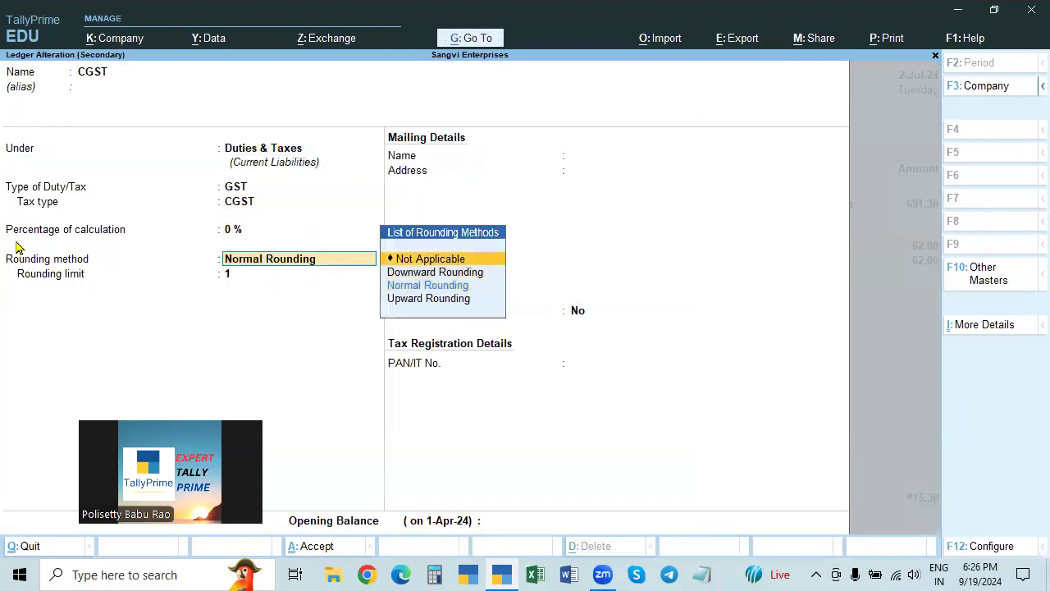
key(Return)
key(Return)
key(Return)
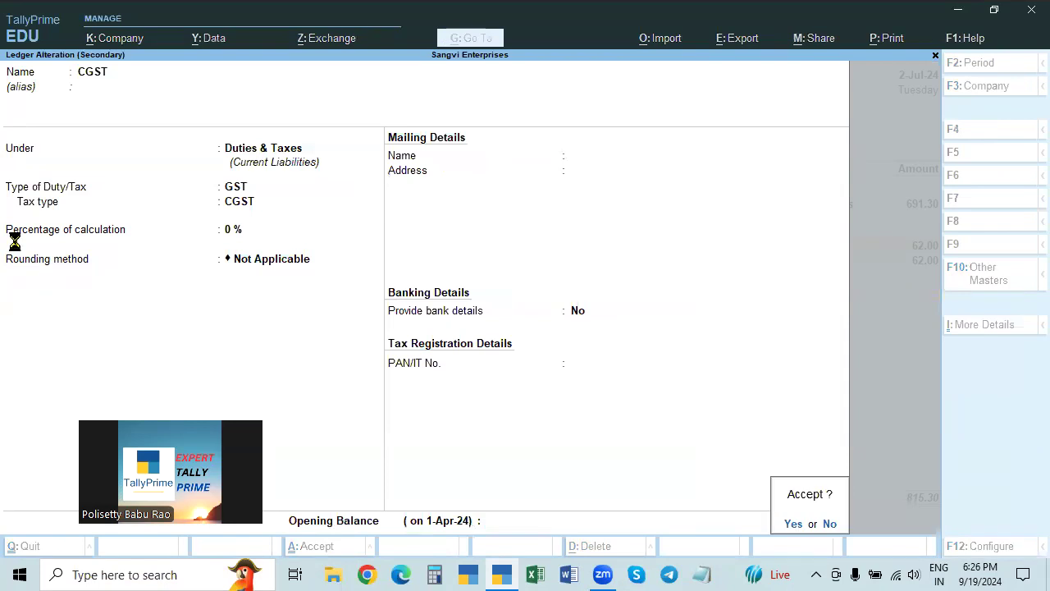
key(Return)
key(Return)
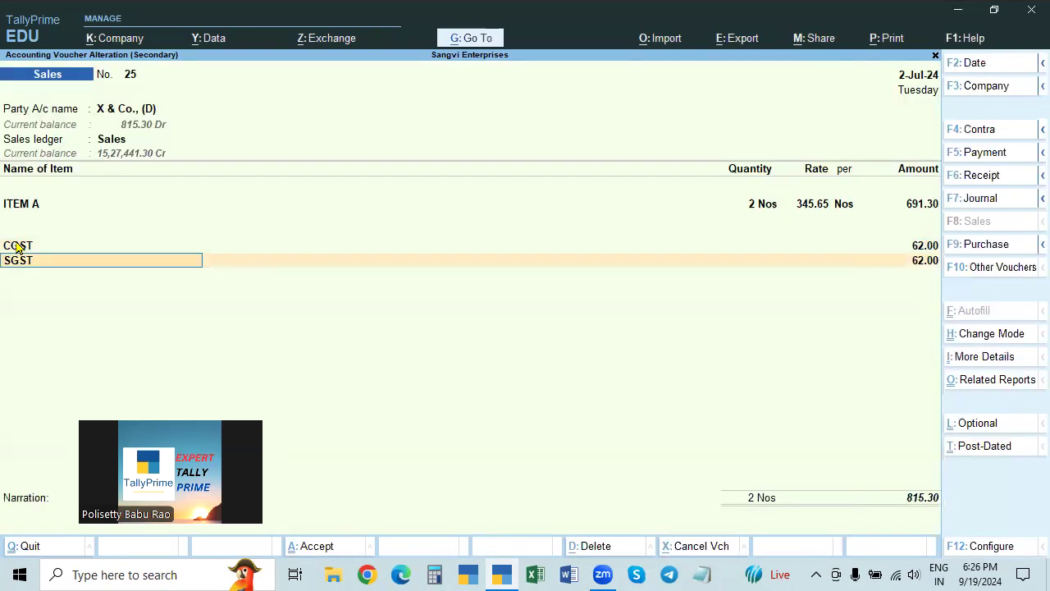
Set the SGST ledger's rounding method to Not Applicable and save the ledger.
key(ctrl+Return)
key(Return)
key(Return)
key(Return)
key(Return)
key(Return)
key(Return)
key(Up)
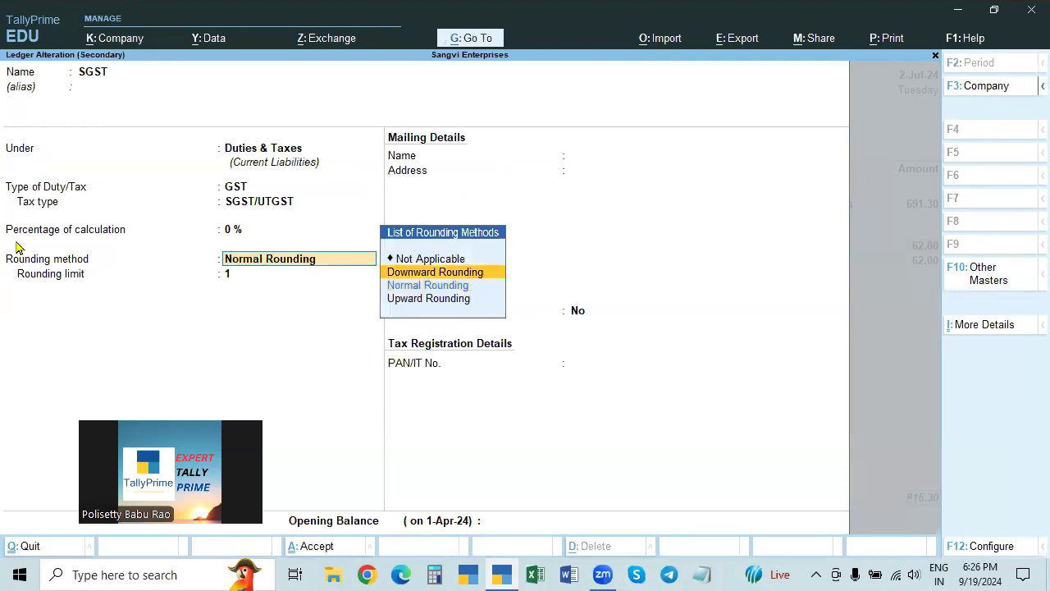
key(Up)
key(Return)
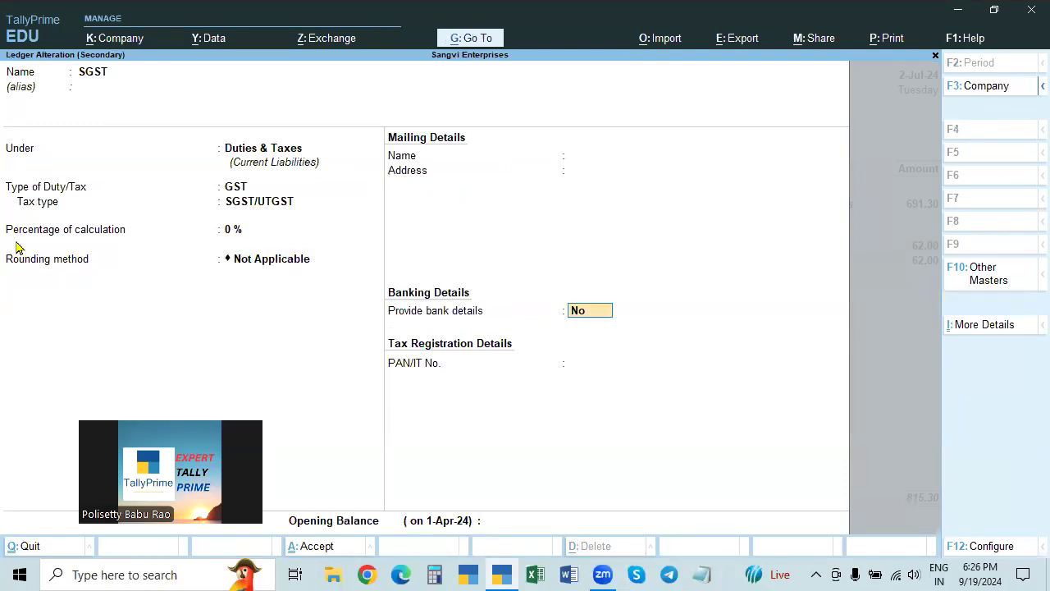
key(Return)
key(Return)
key(Return)
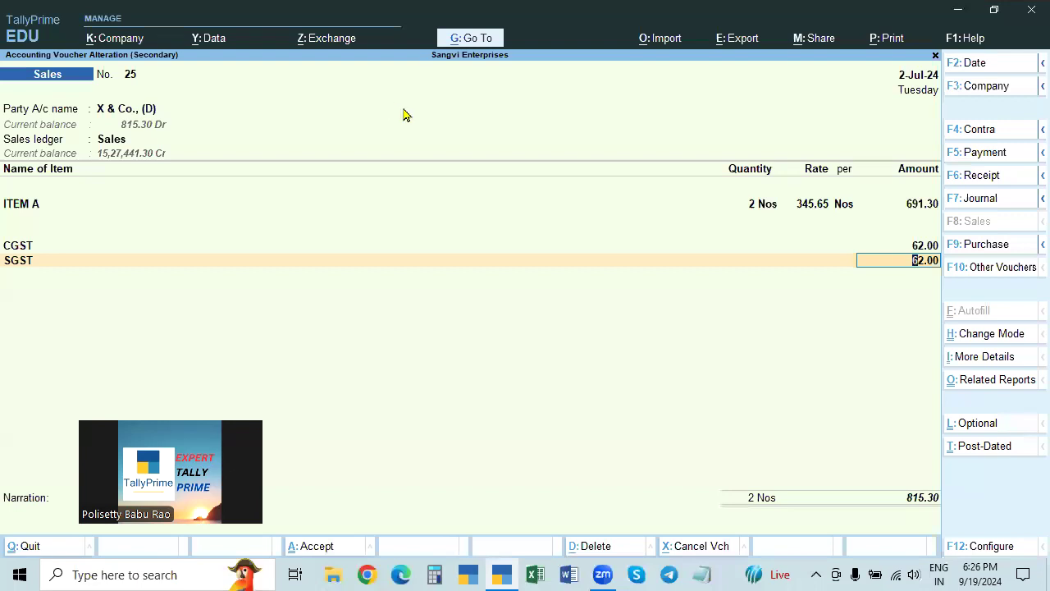
Accept the ITEM A line again and clear the CGST ledger from the voucher's tax lines.
click(923, 207)
key(Return)
key(Return)
key(Return)
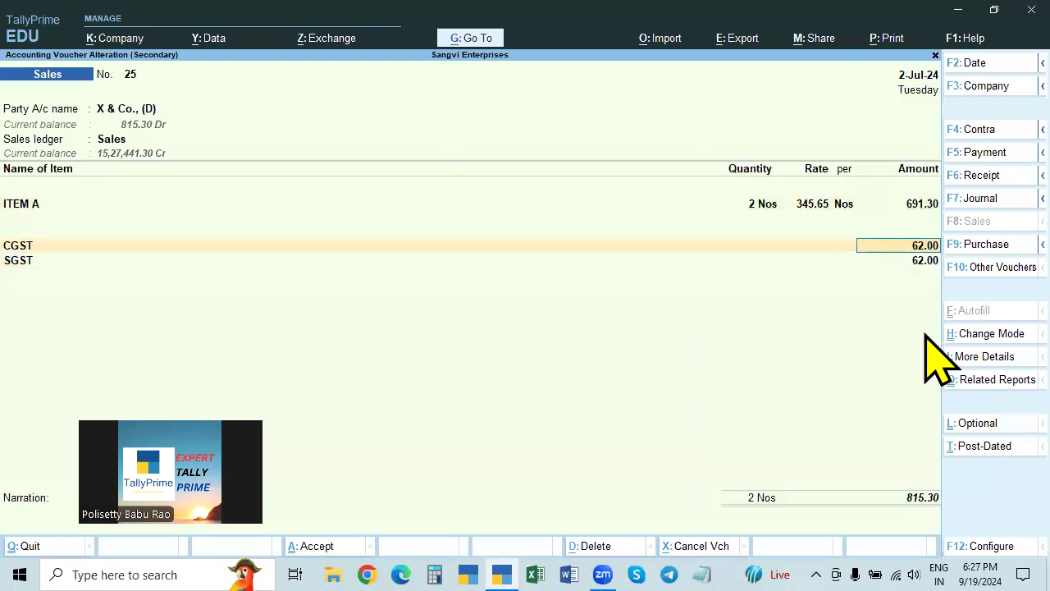
key(BackSpace)
key(BackSpace)
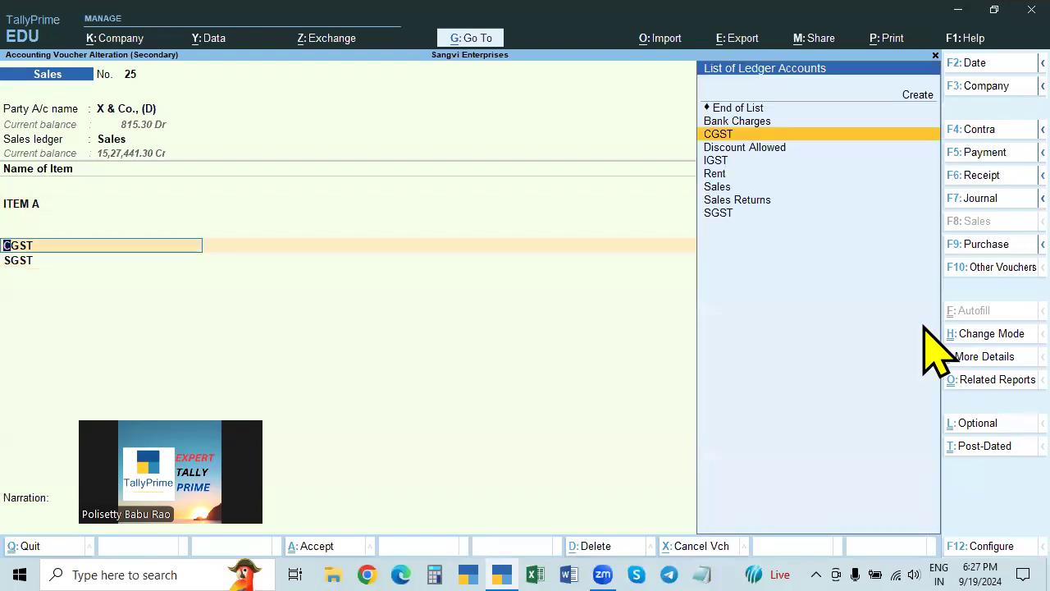
key(BackSpace)
key(Up)
key(Up)
key(Up)
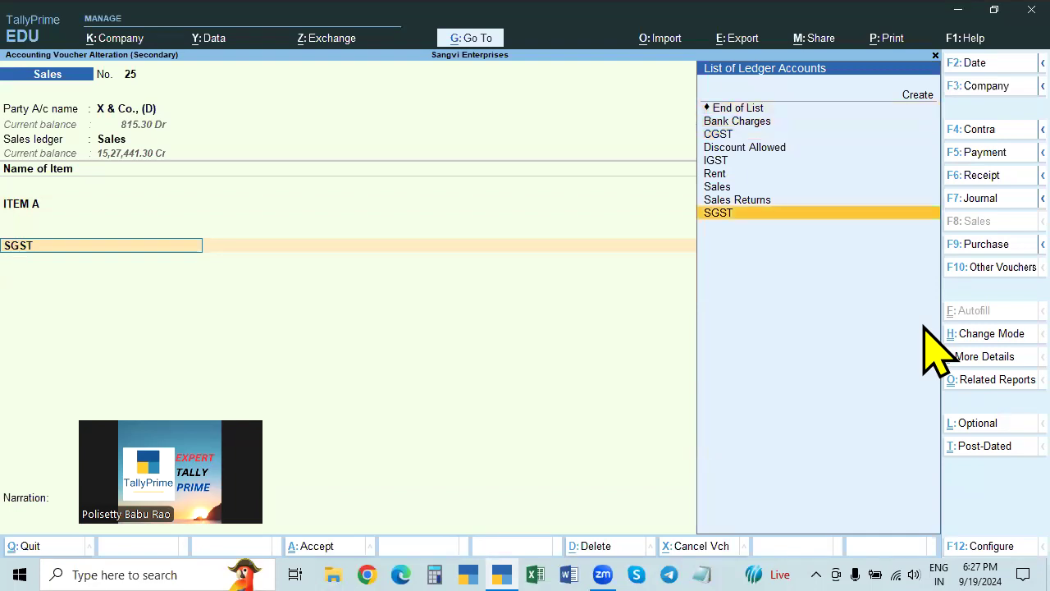
key(ctrl)
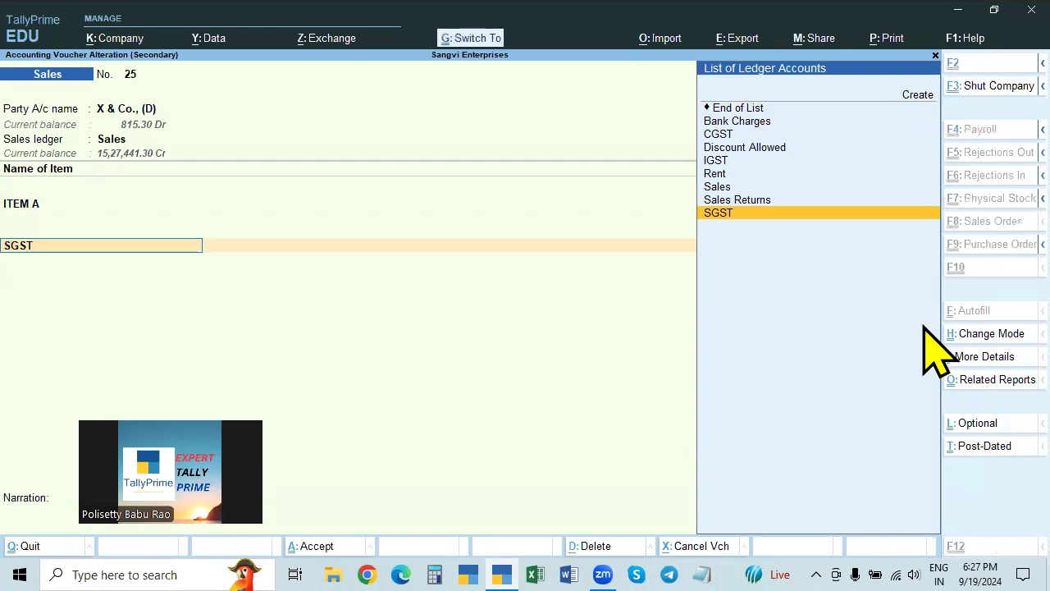
key(ctrl+Return)
key(Escape)
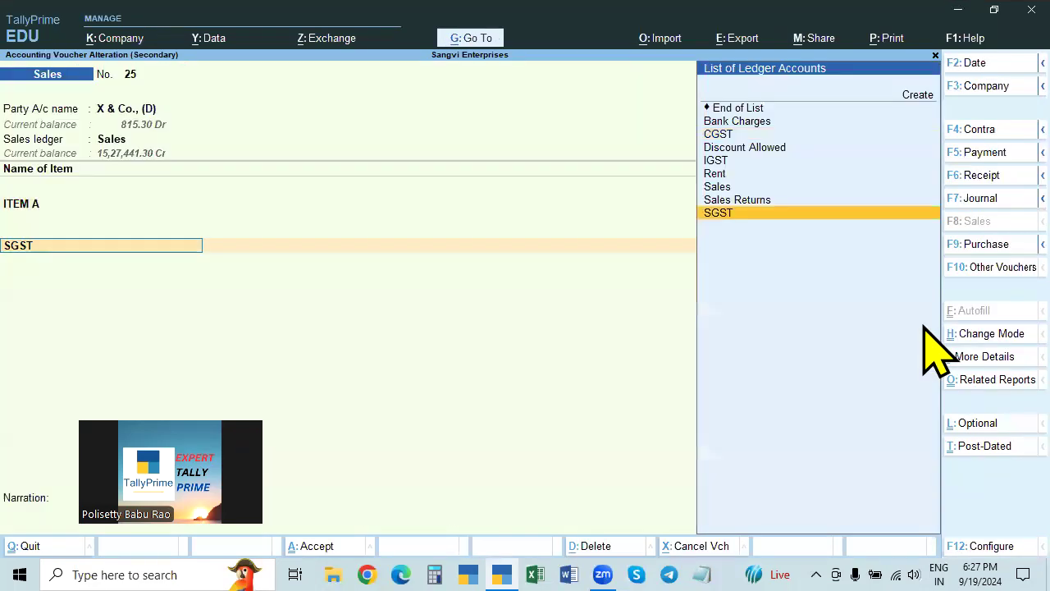
Replace the SGST ledger in the voucher's tax lines with End of List.
key(Up)
key(Up)
key(Up)
key(Up)
key(Up)
key(Up)
key(Up)
key(Up)
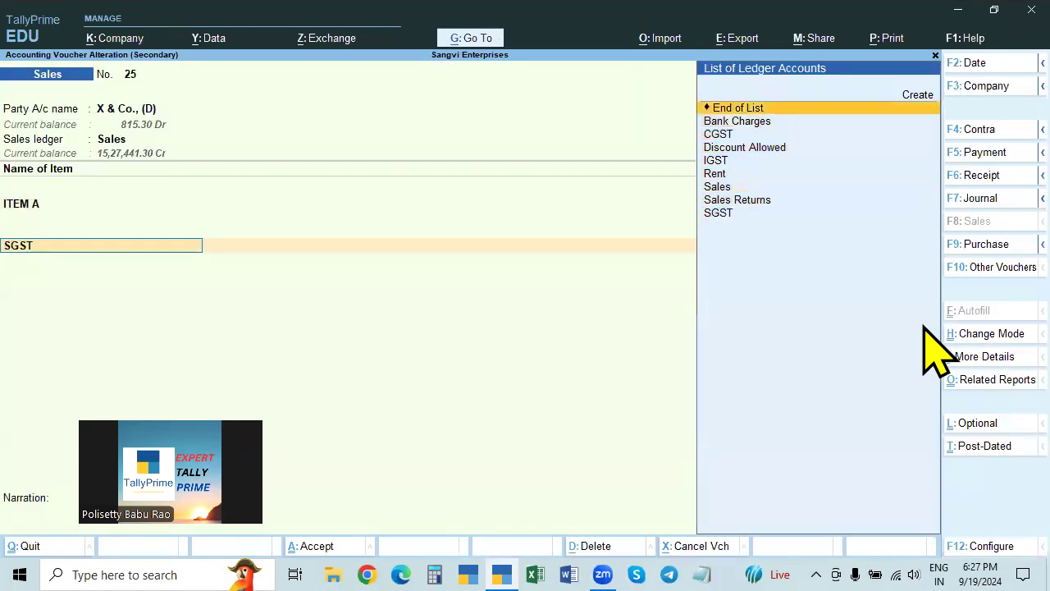
key(Return)
key(Return)
key(Return)
key(space)
key(space)
key(space)
key(space)
key(space)
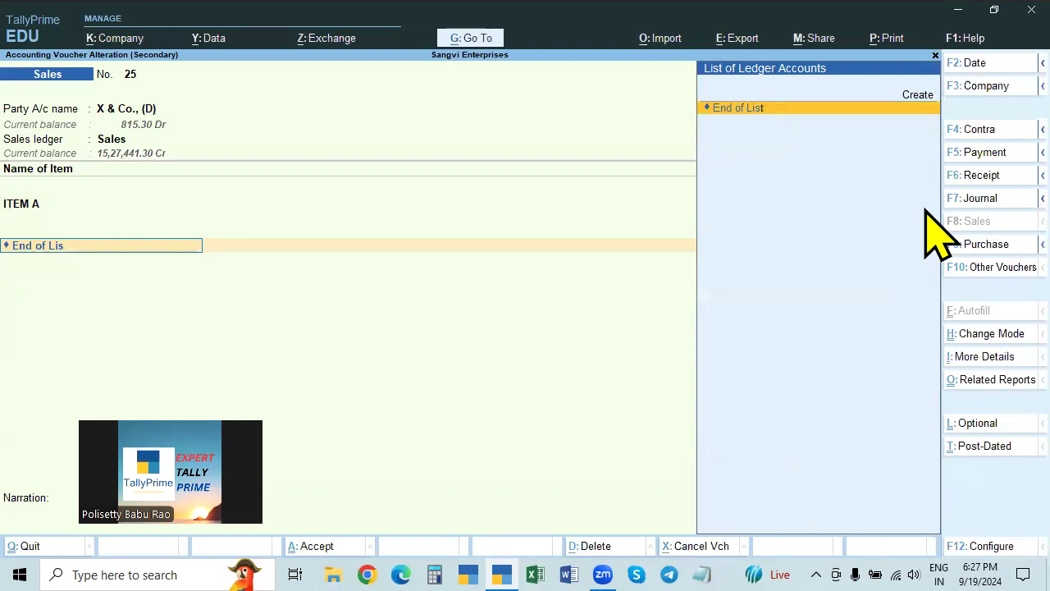
Clear the remaining tax line entry and add the CGST and SGST ledgers to the voucher again.
key(BackSpace)
key(BackSpace)
key(BackSpace)
key(BackSpace)
key(BackSpace)
key(BackSpace)
key(BackSpace)
key(BackSpace)
text(c)
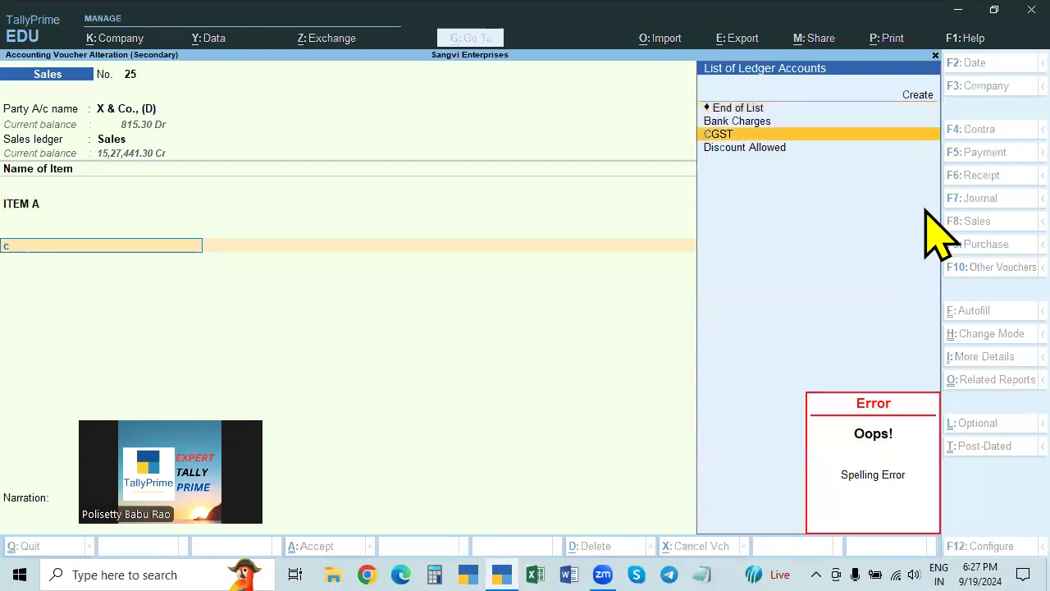
key(Return)
key(Return)
text(sg)
key(Return)
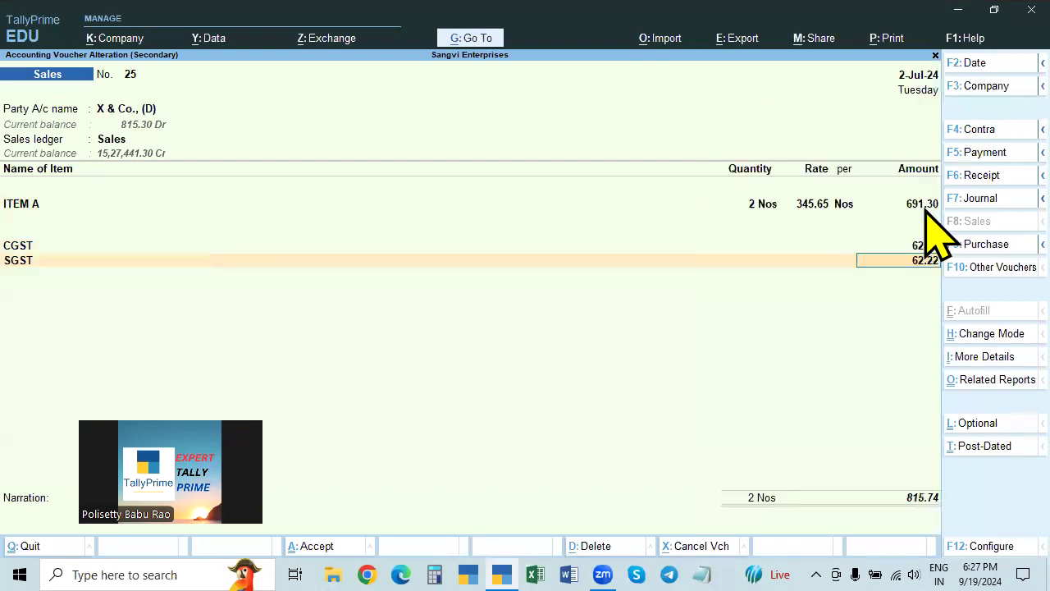
Accept the SGST amount and the remaining voucher fields as far as the narration.
key(Return)
key(Return)
key(Return)
key(Return)
key(Return)
key(Return)
key(Return)
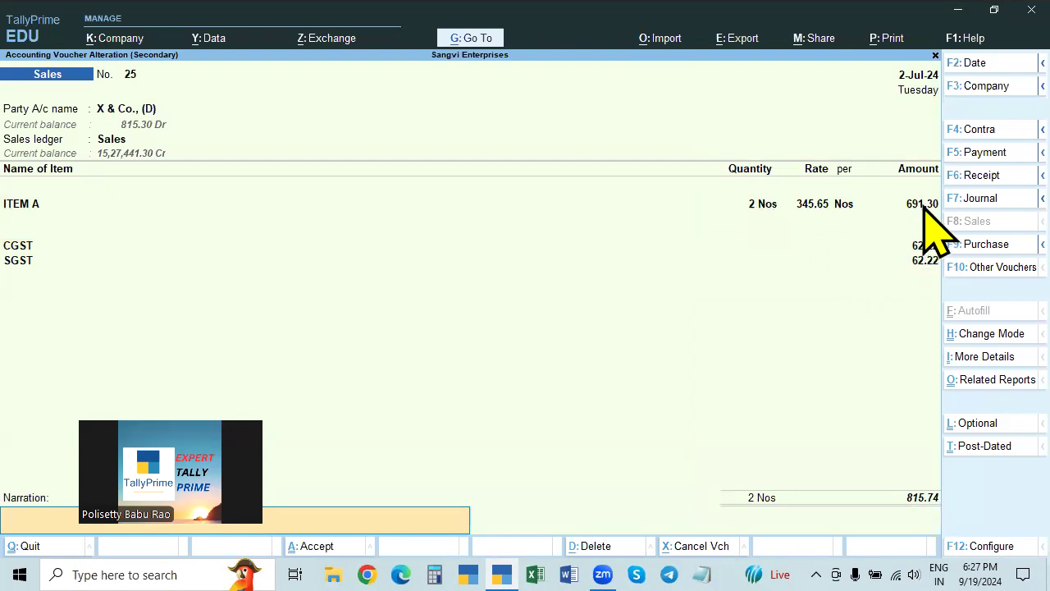
Examine the voucher's detailed GST tax analysis for the CGST and SGST on ITEM A, and close it.
key(ctrl+o)
key(Return)
key(alt+F5)
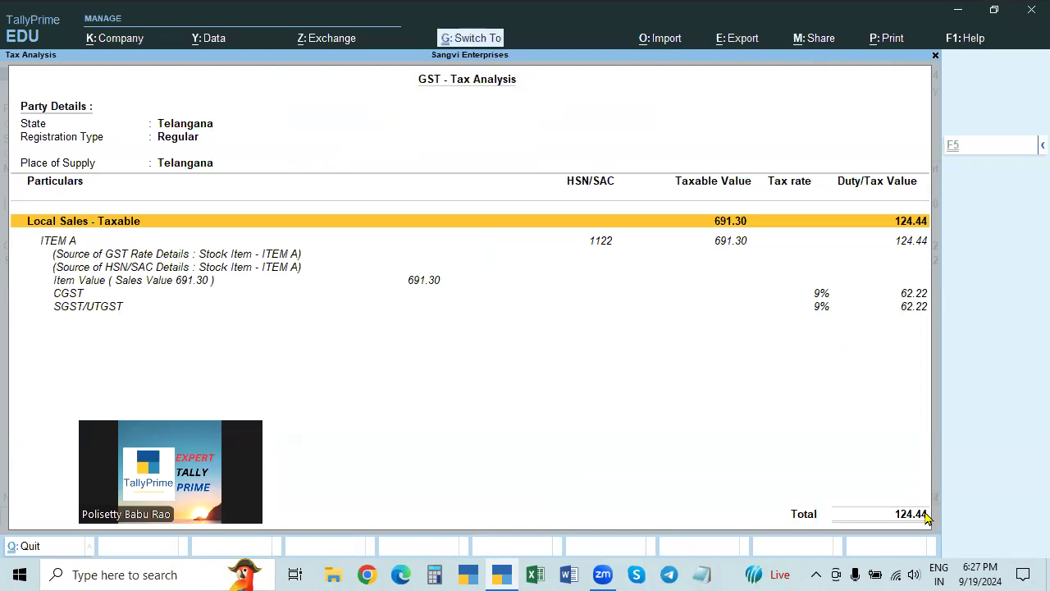
key(Escape)
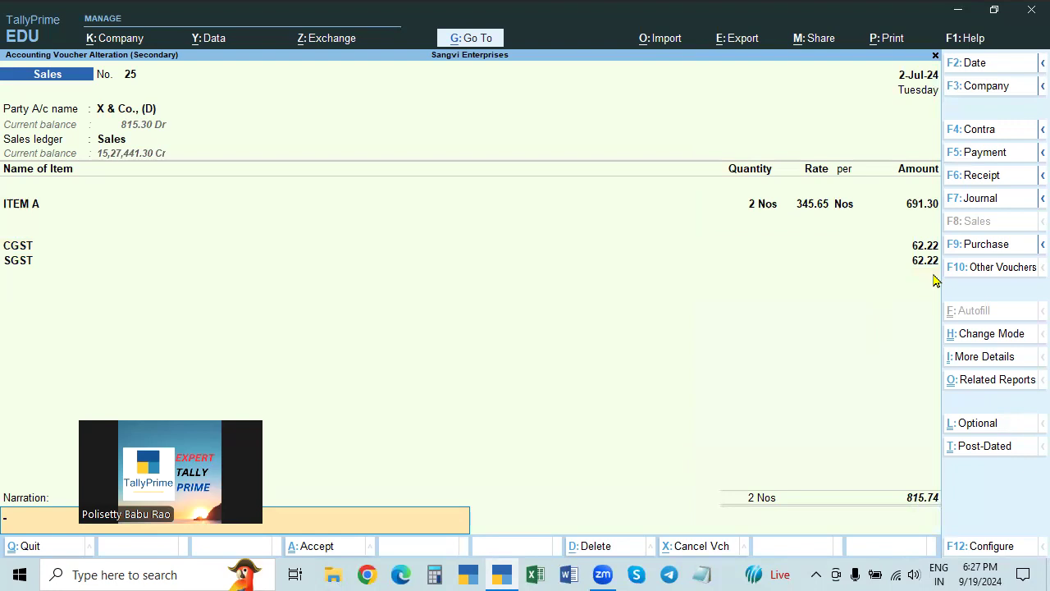
Save sales voucher No. 25 with an empty narration and reopen it from the Day Book.
key(Return)
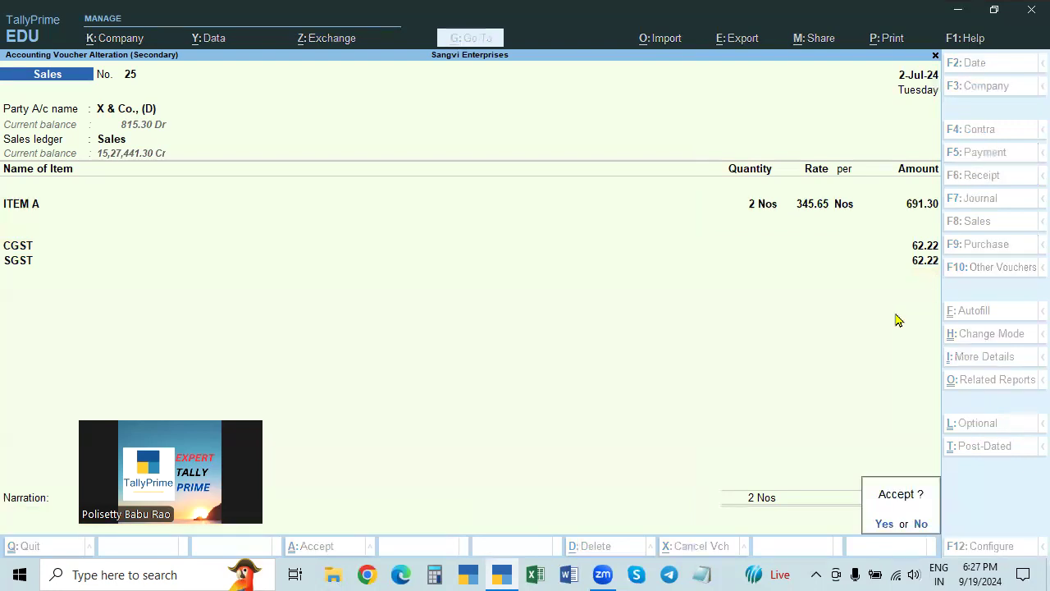
key(Return)
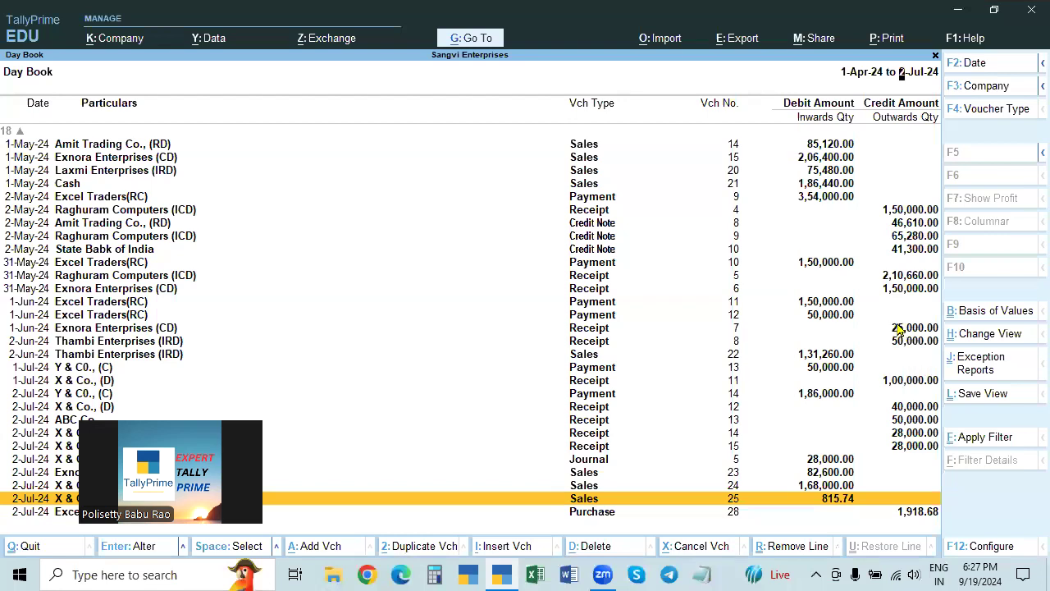
key(Return)
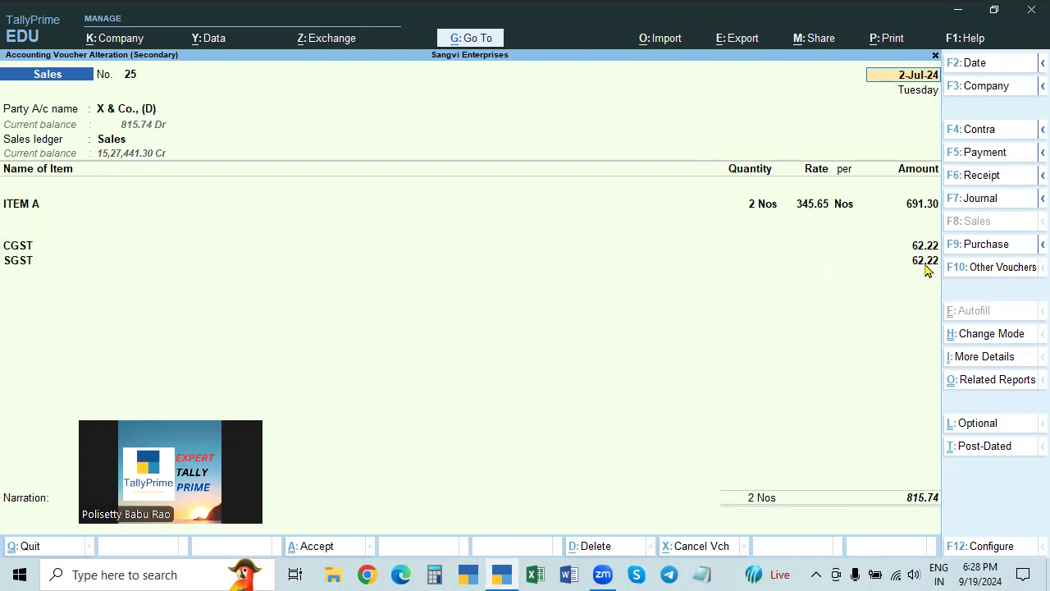
Review the reopened voucher's GST tax analysis in detailed form and return to the voucher.
key(ctrl+o)
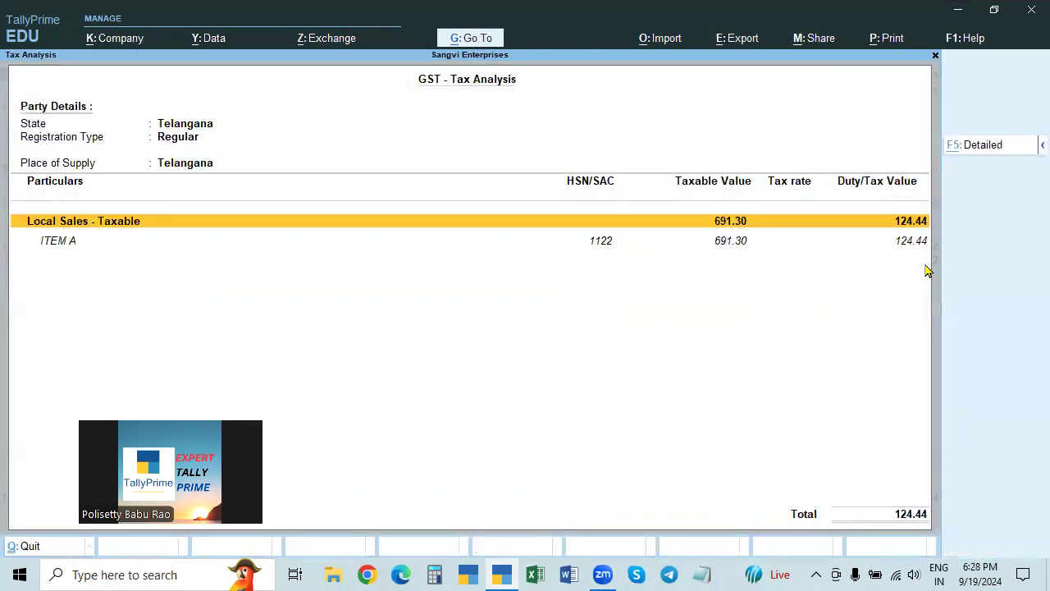
key(alt+F5)
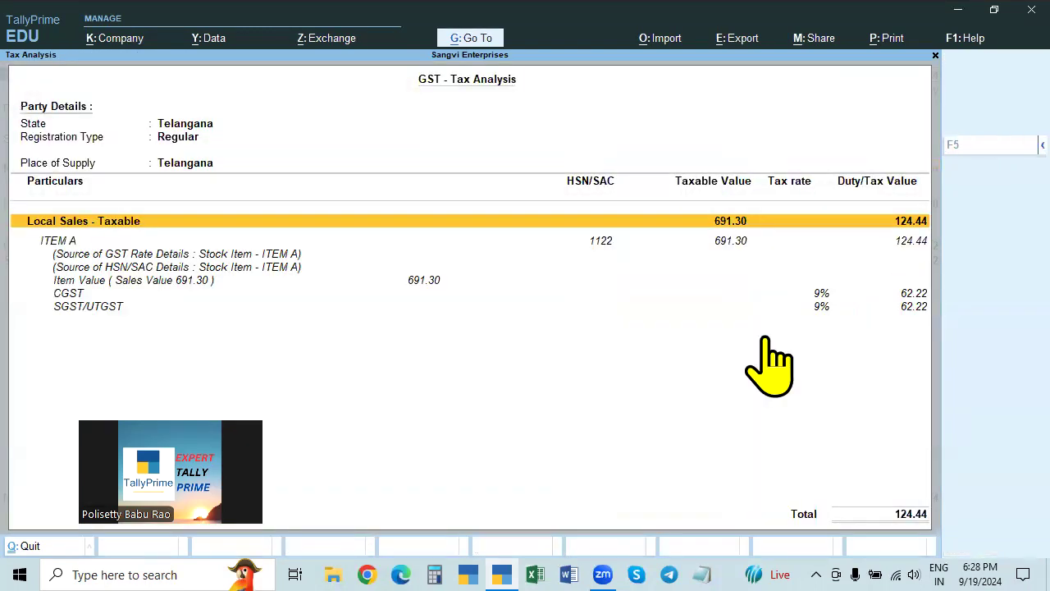
key(Escape)
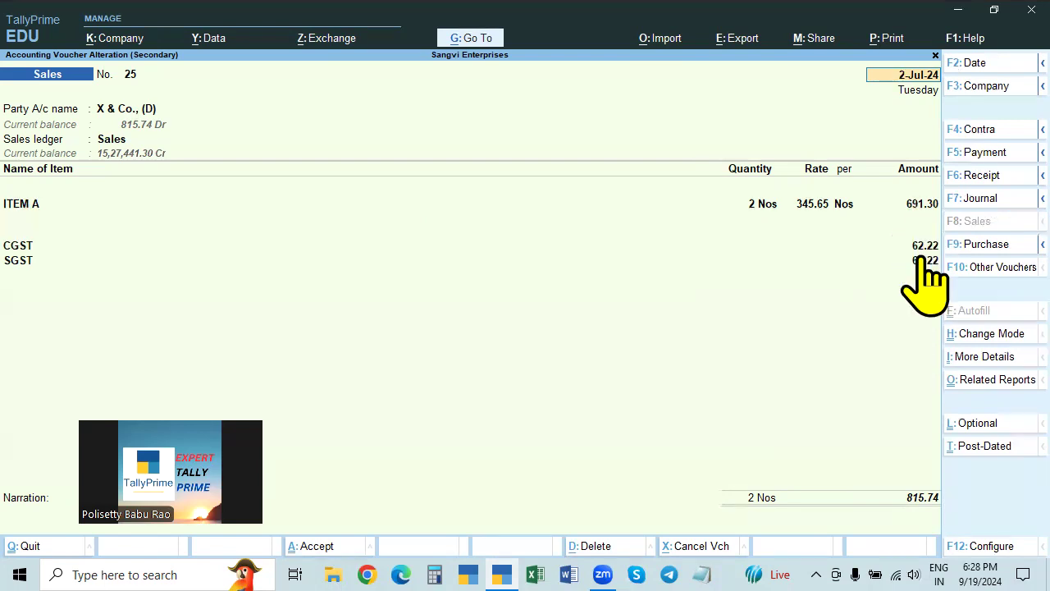
Accept the CGST and SGST amounts and go to the blank ledger line beneath them.
click(921, 500)
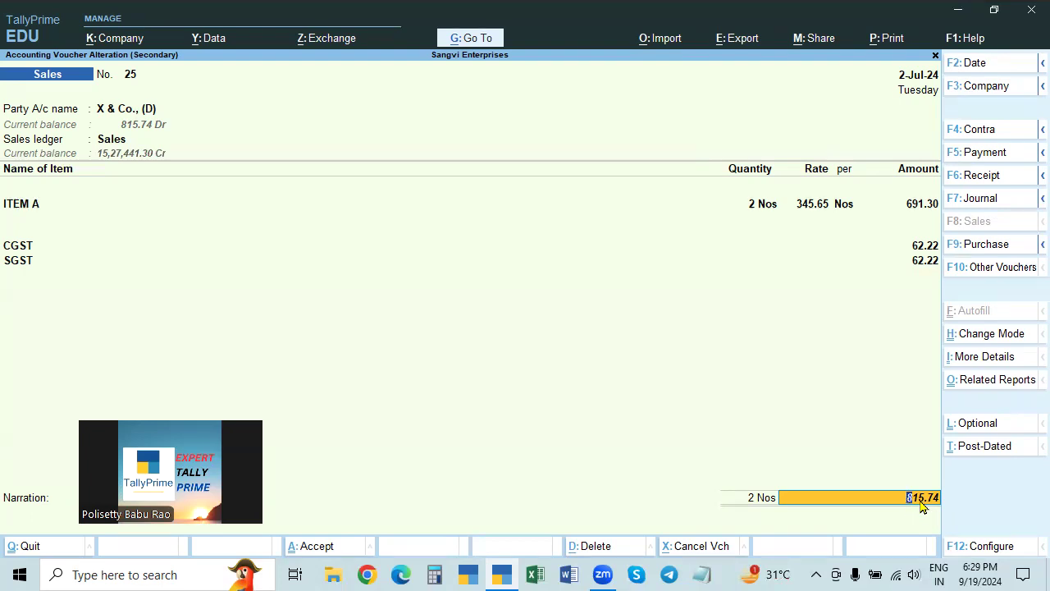
key(Up)
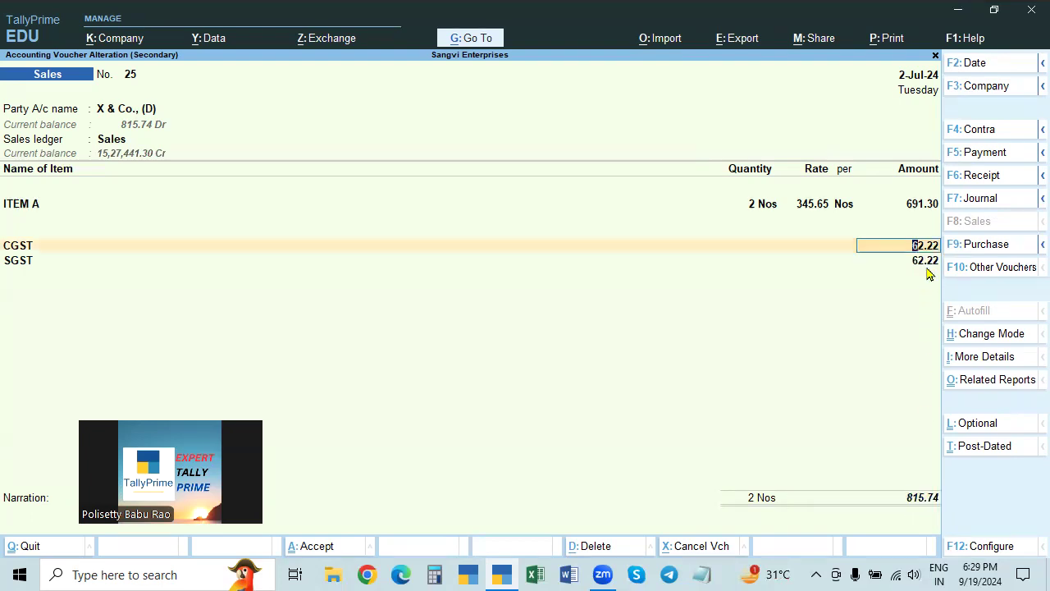
key(Return)
key(Return)
key(Return)
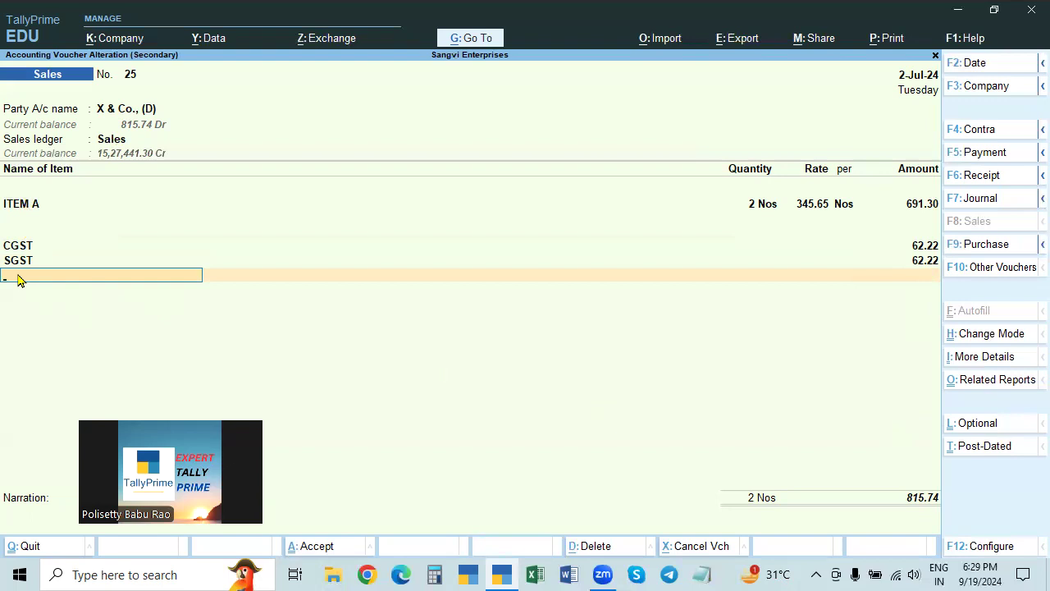
text(R)
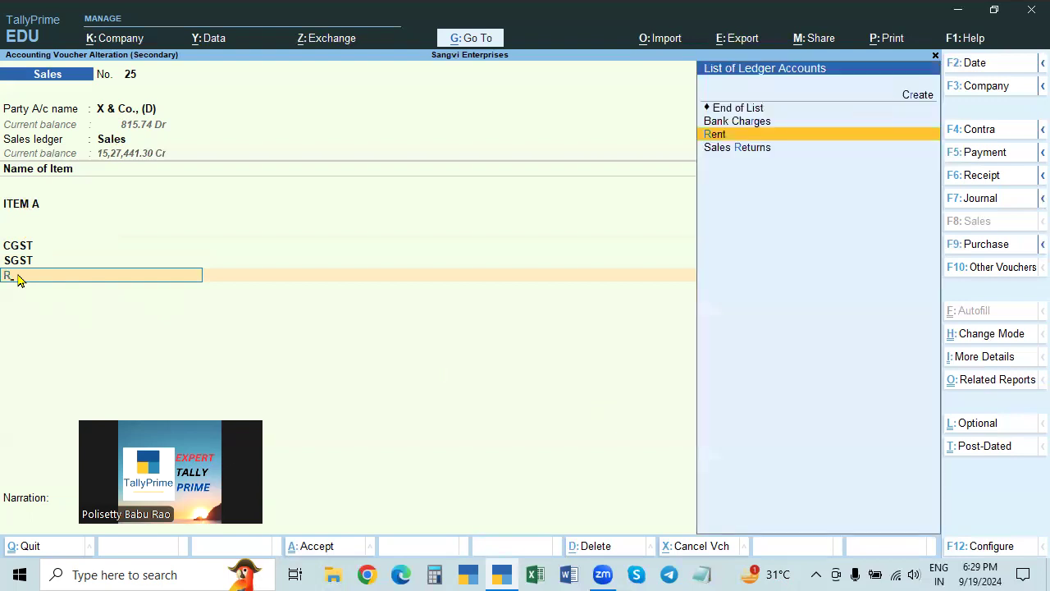
key(BackSpace)
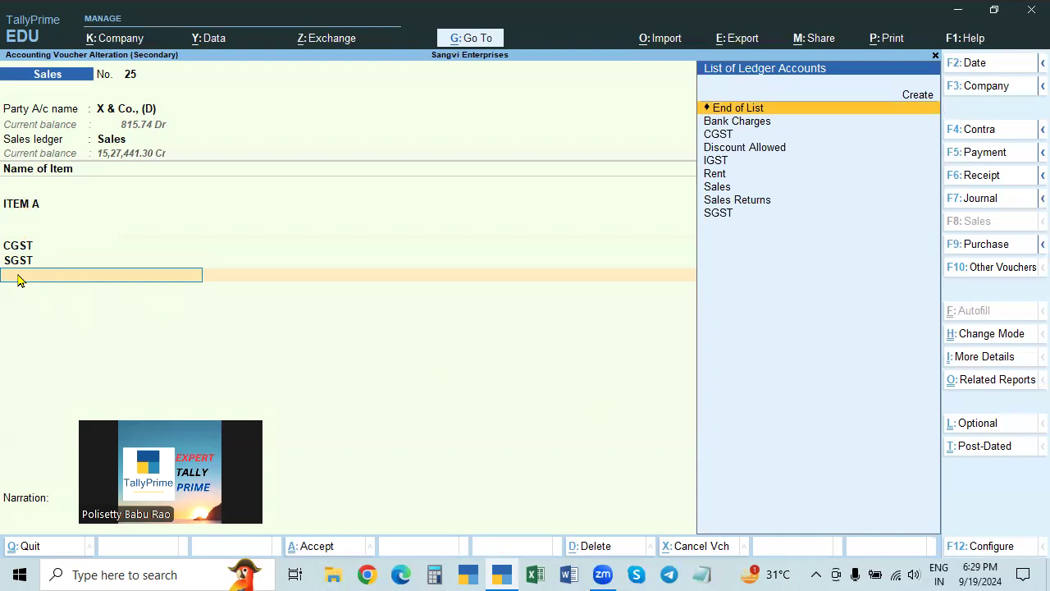
Create a ledger named Round Off under Indirect Expenses, keep its ledger type Not Applicable, and save it.
key(ctrl)
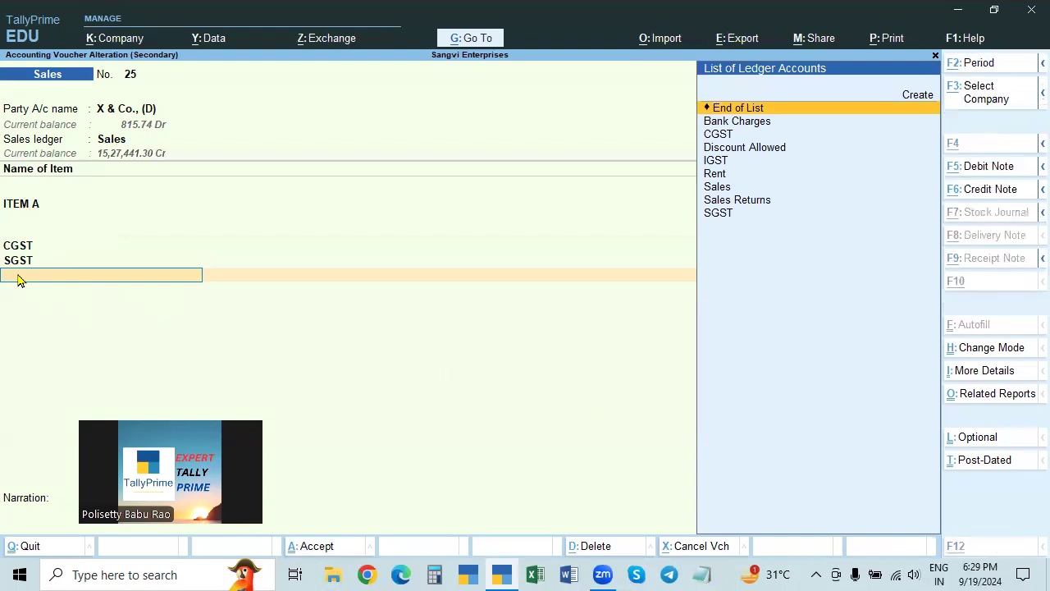
key(alt+c)
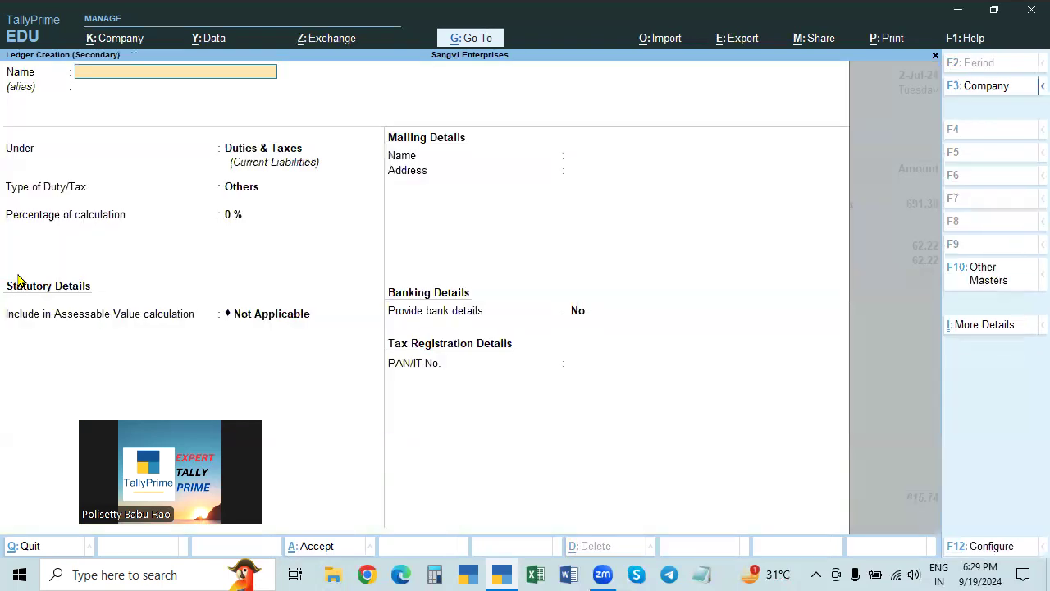
text(Round Off)
key(Return)
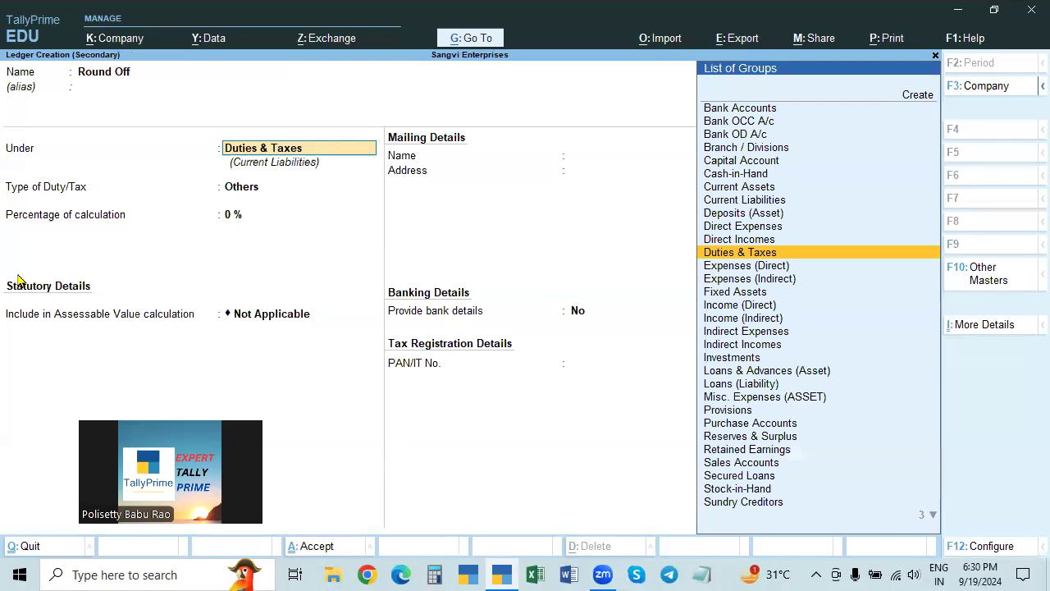
text(Ind)
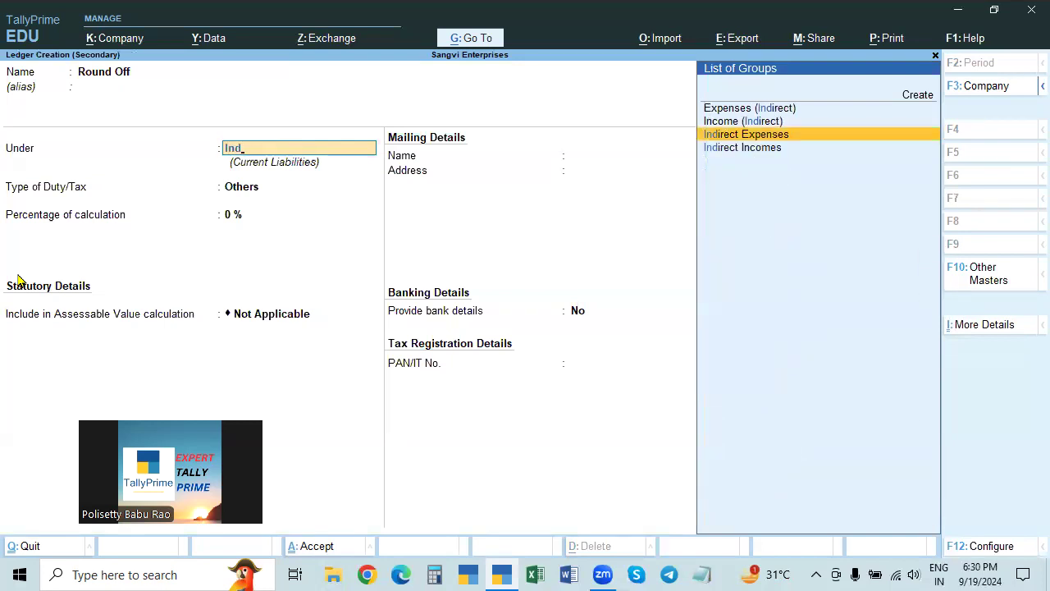
key(Return)
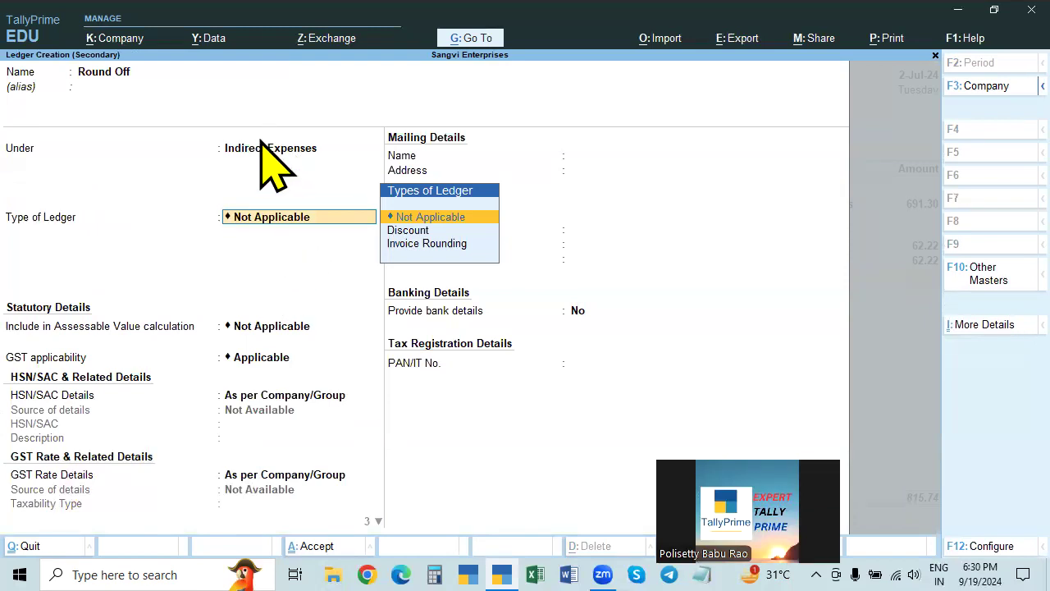
key(Return)
key(ctrl)
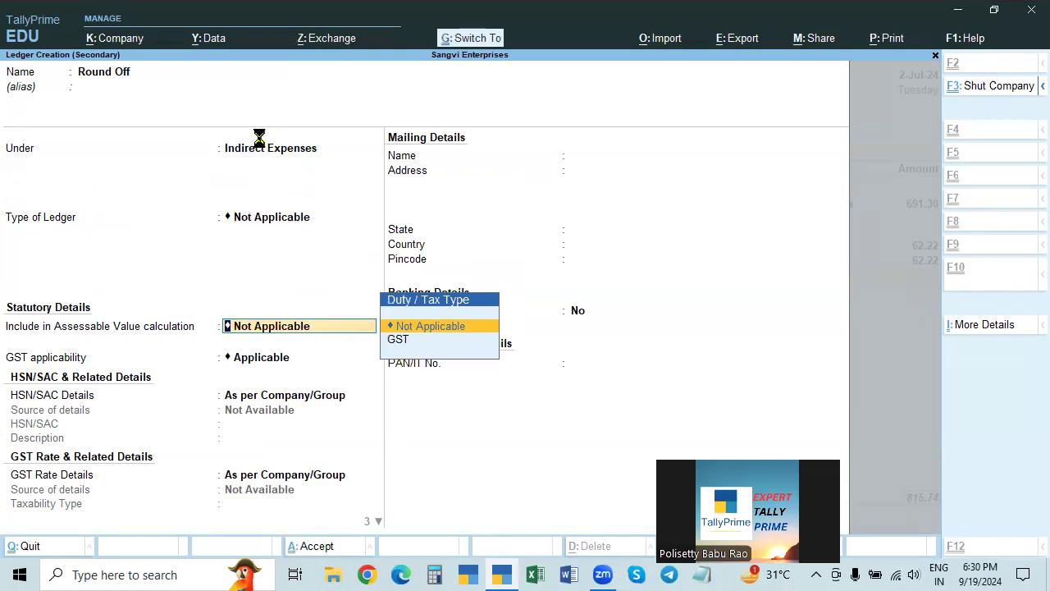
key(ctrl+a)
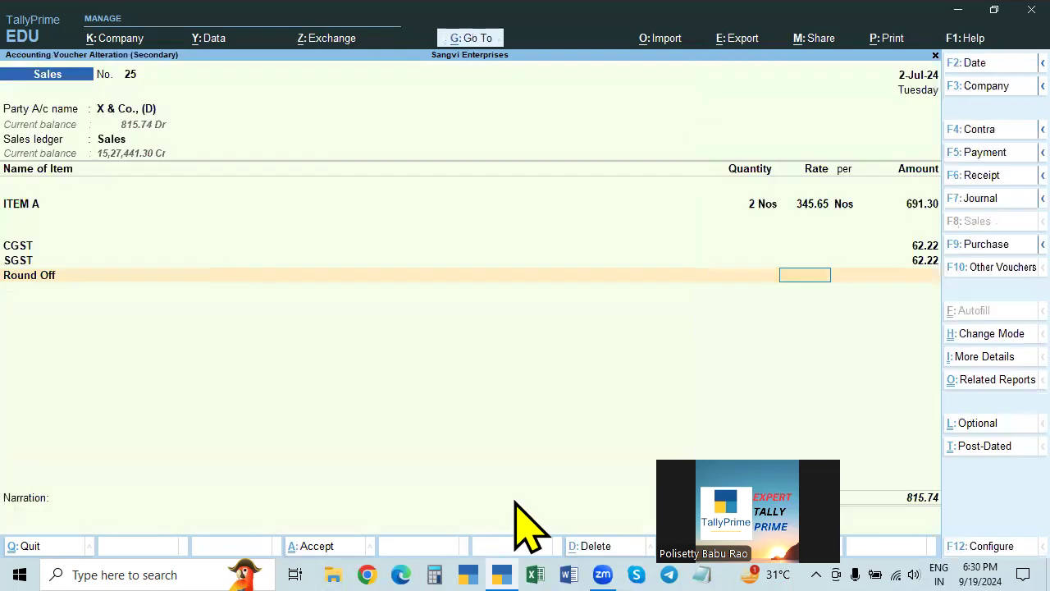
Keep the Round Off ledger on the line below SGST and set its amount to +0.26.
click(37, 279)
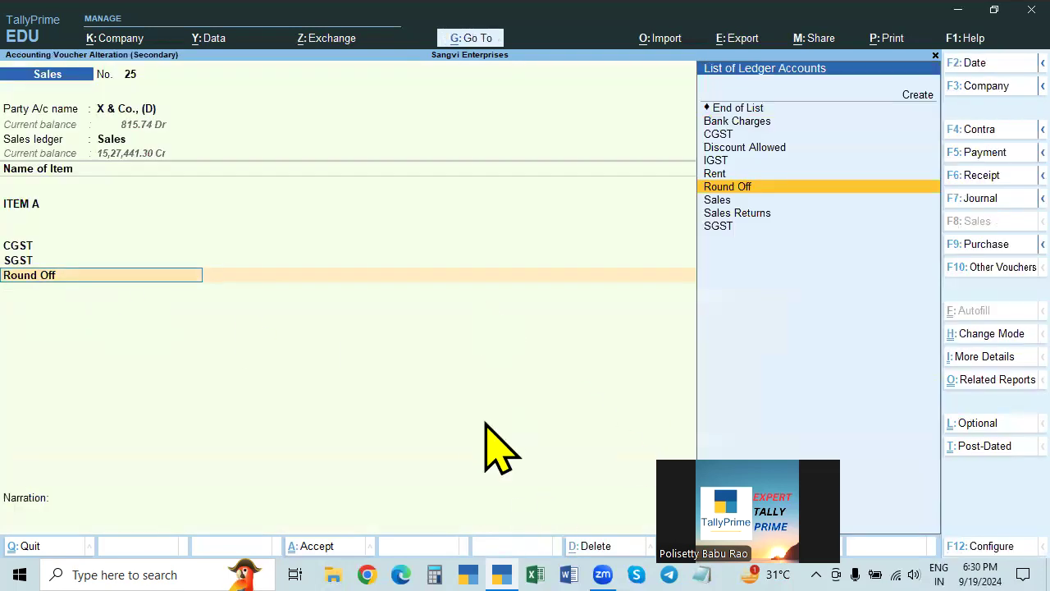
key(Return)
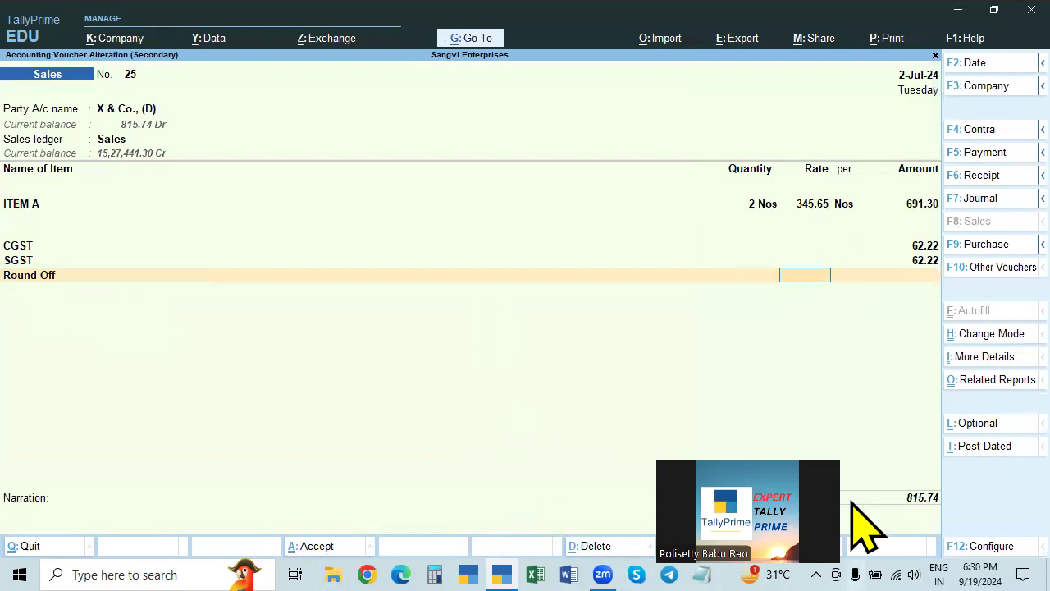
key(Return)
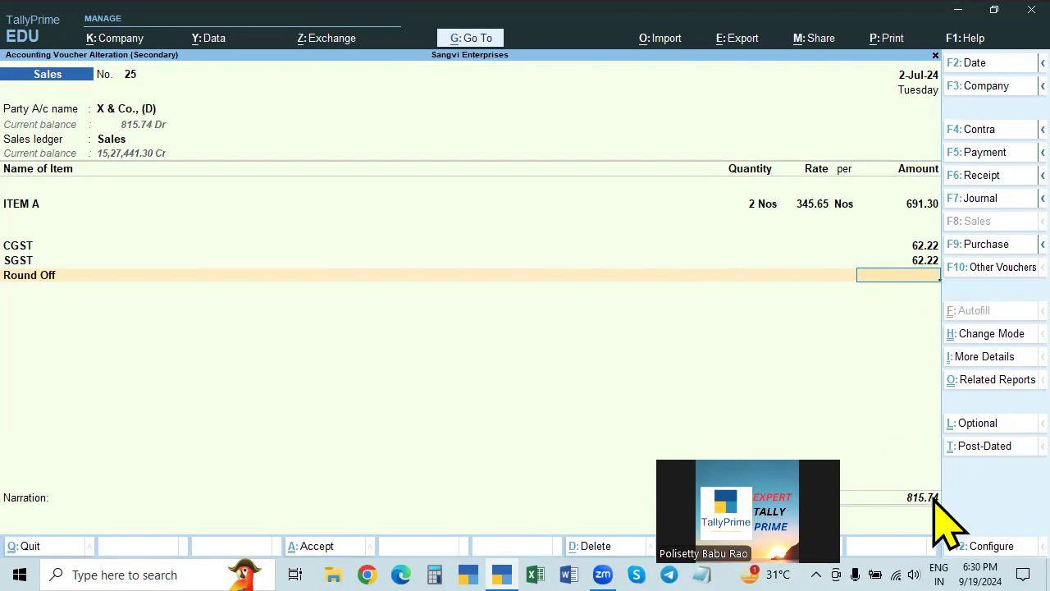
text(0.26)
key(BackSpace)
key(BackSpace)
key(BackSpace)
key(BackSpace)
text(+0.26)
key(Return)
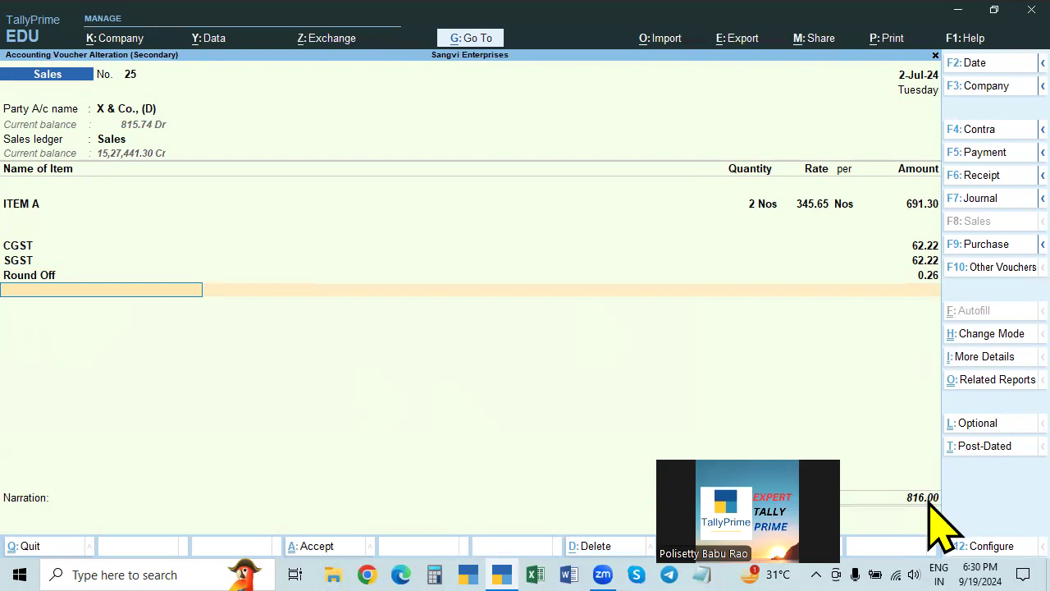
Clear the Round Off amount, re-enter it as 0.26 and end the voucher's ledger list.
click(929, 275)
key(BackSpace)
key(Return)
key(BackSpace)
key(Return)
key(BackSpace)
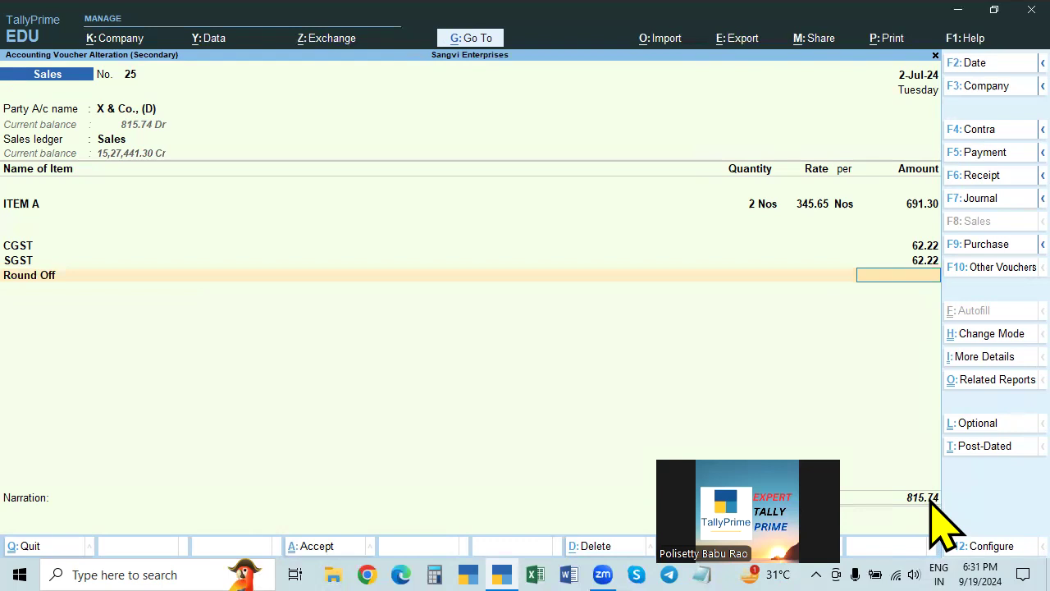
text(0.26)
key(Return)
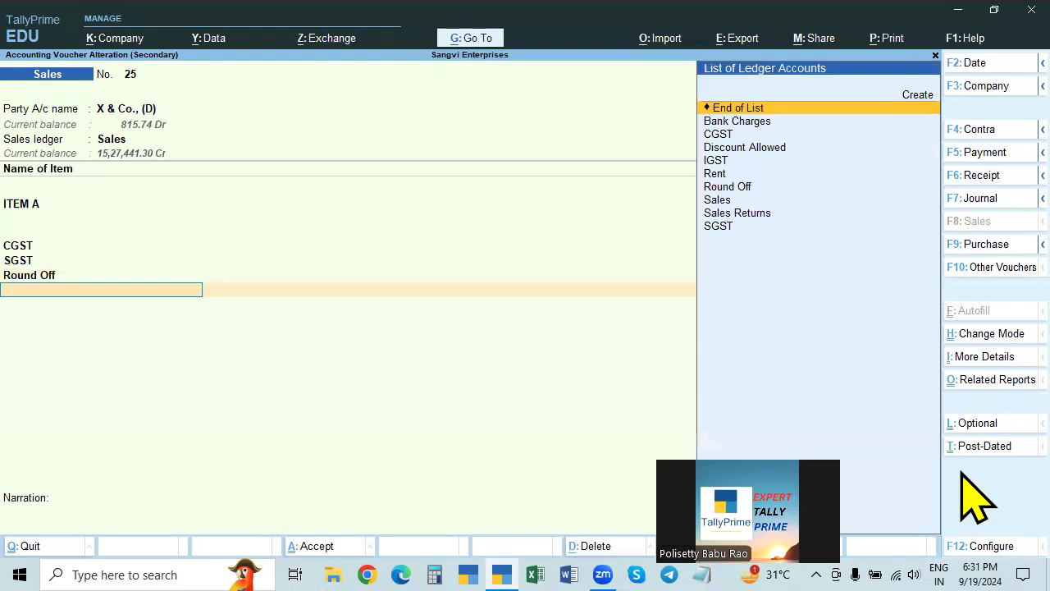
key(Return)
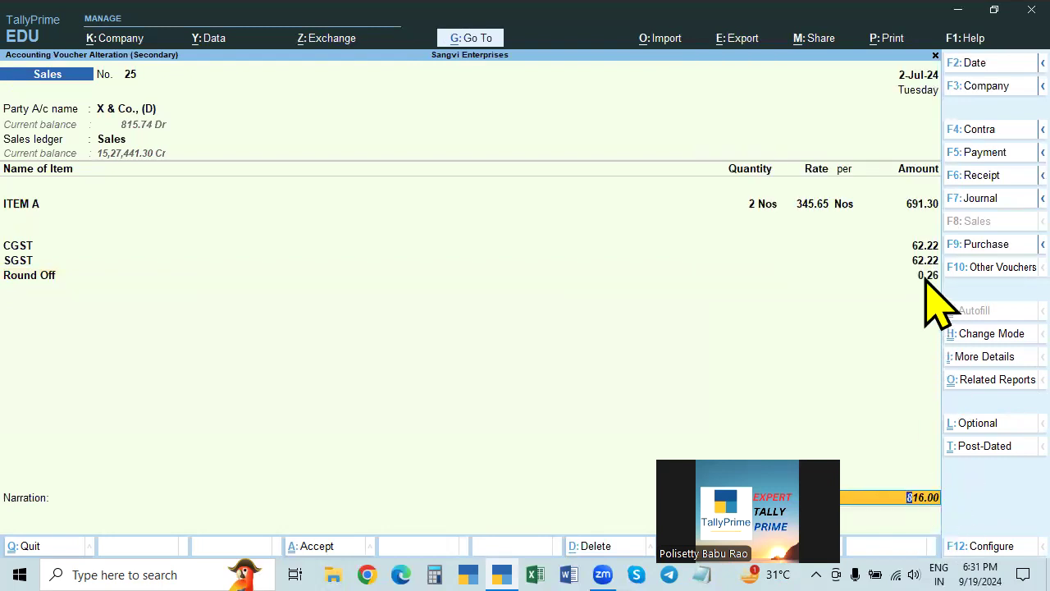
Set ITEM A's rate to 345.22 and accept the item line to recalculate CGST and SGST.
click(817, 211)
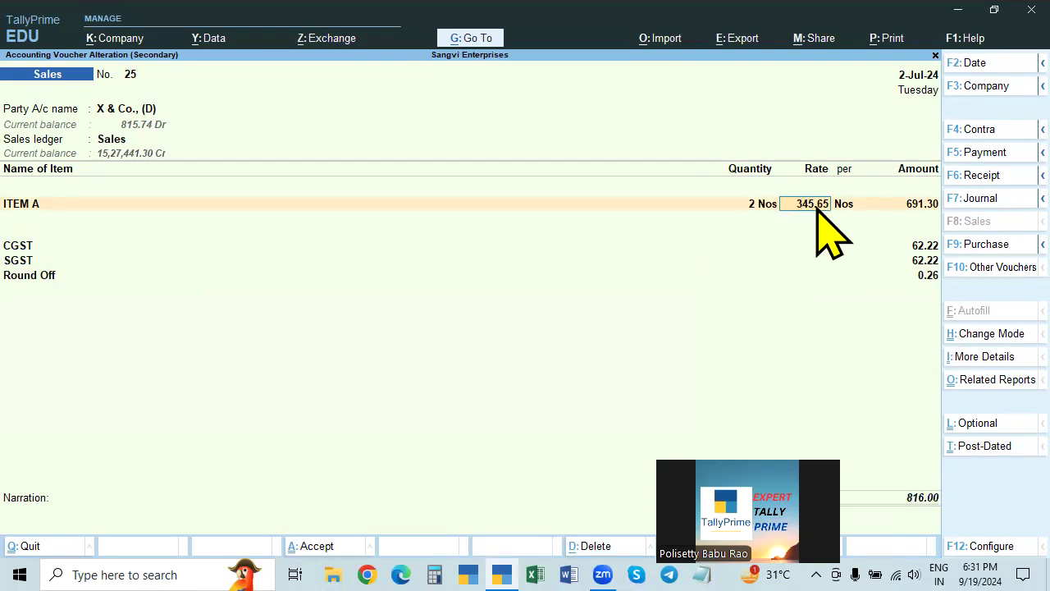
text(345.22)
key(Return)
key(Return)
key(Return)
key(Return)
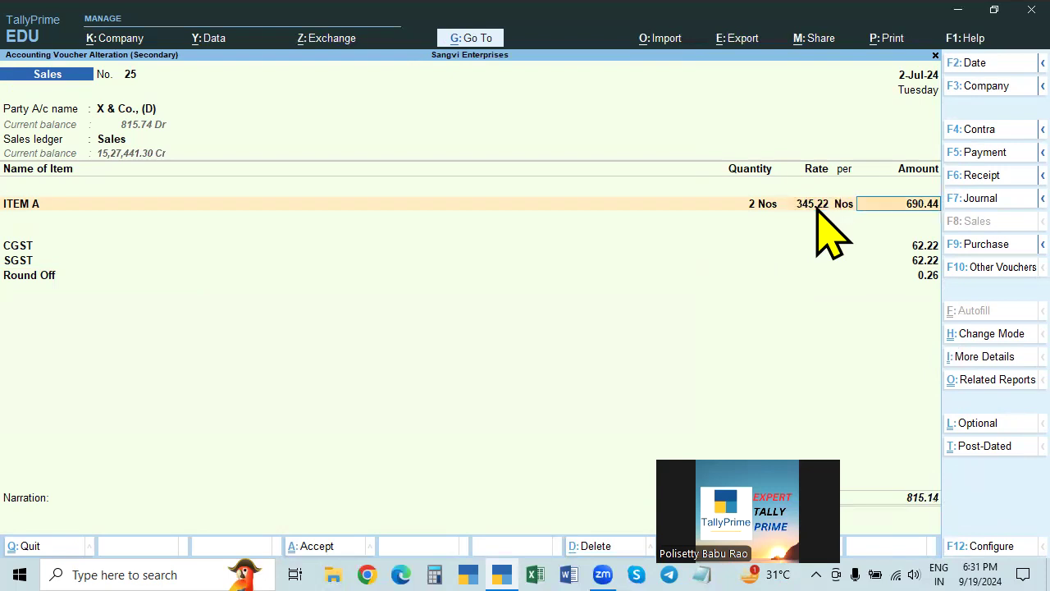
key(Return)
key(Return)
key(Return)
key(Return)
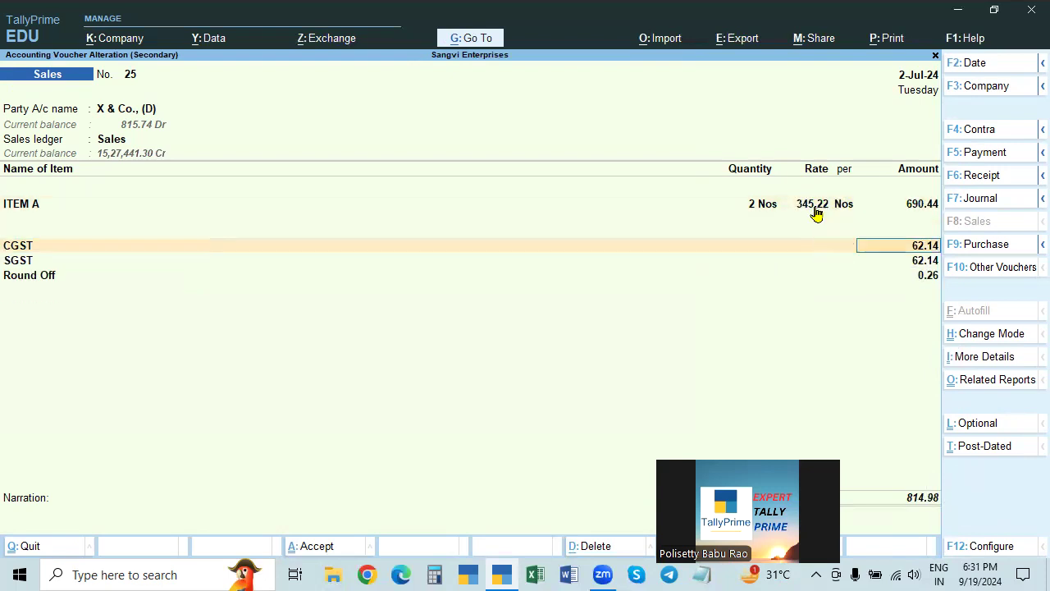
Accept the CGST and SGST lines and clear the Round Off amount.
key(Return)
key(Return)
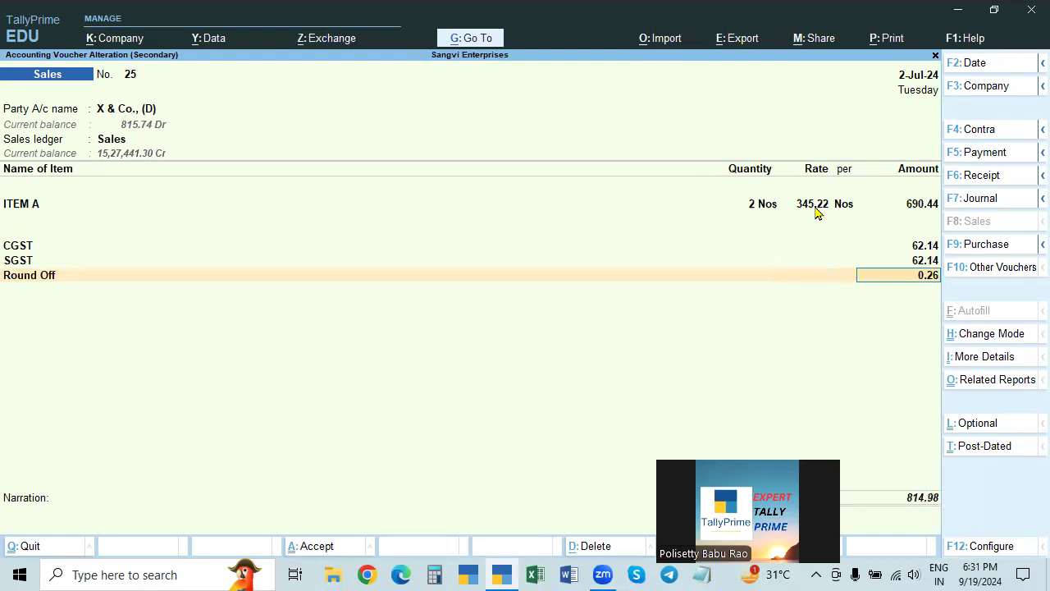
key(space)
key(BackSpace)
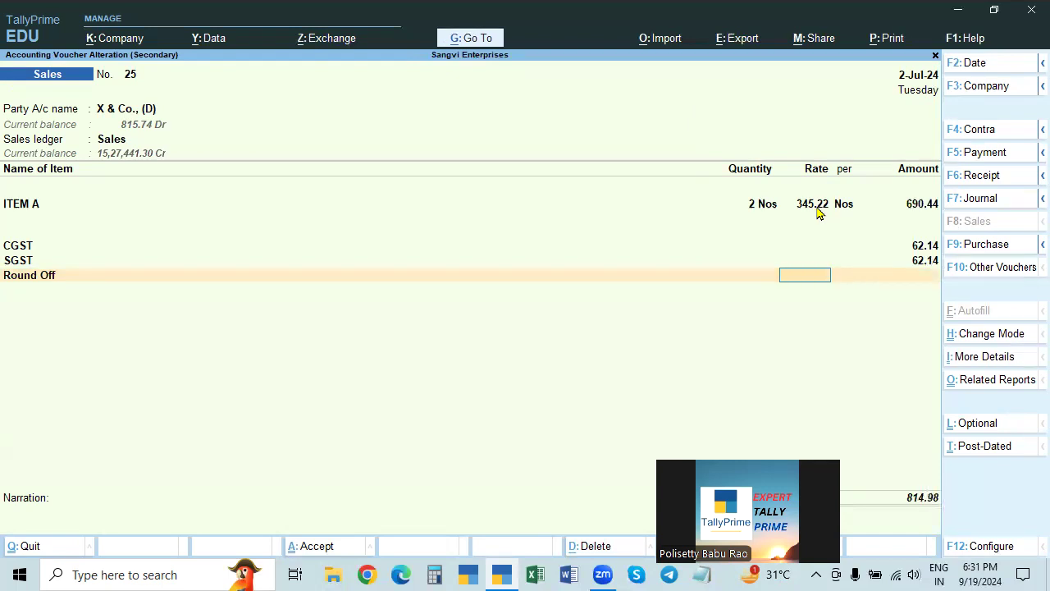
Set ITEM A's rate to 344.62 and accept the item line to recalculate CGST and SGST.
click(816, 207)
key(BackSpace)
text(34)
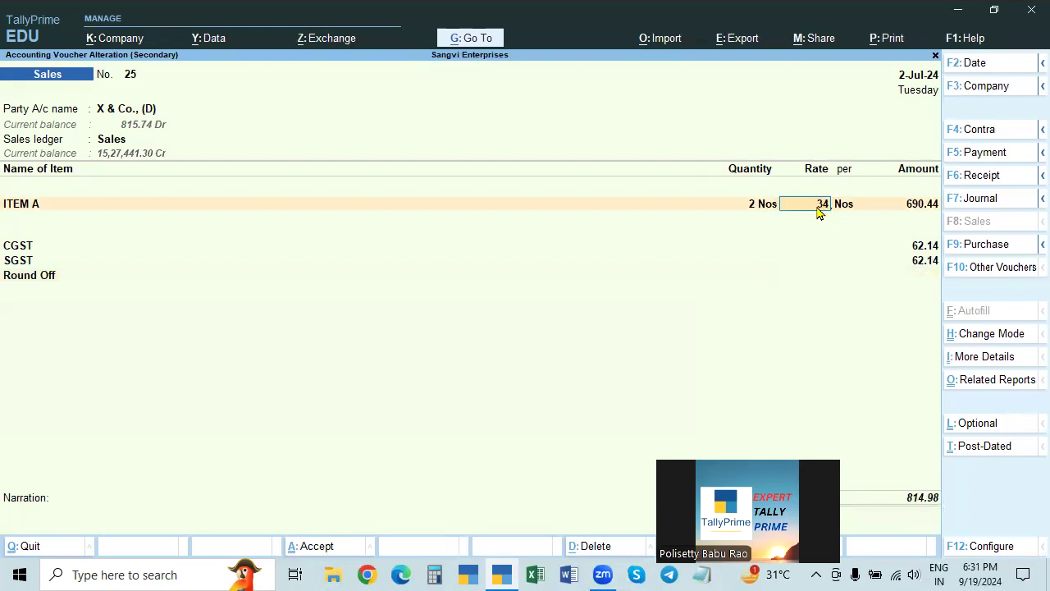
text(4.62)
key(Return)
key(Return)
key(Return)
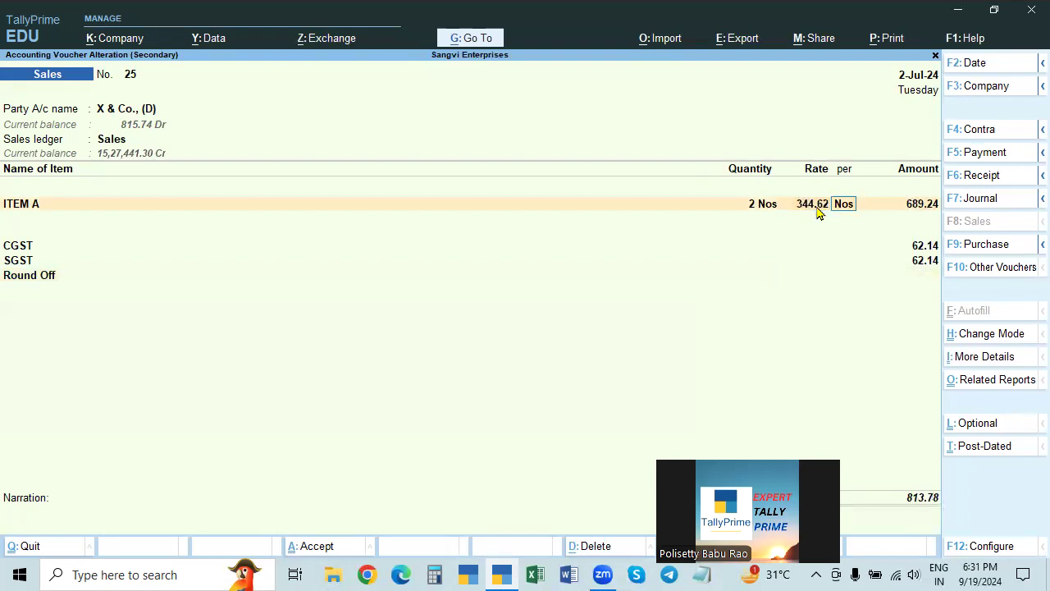
key(Return)
key(Return)
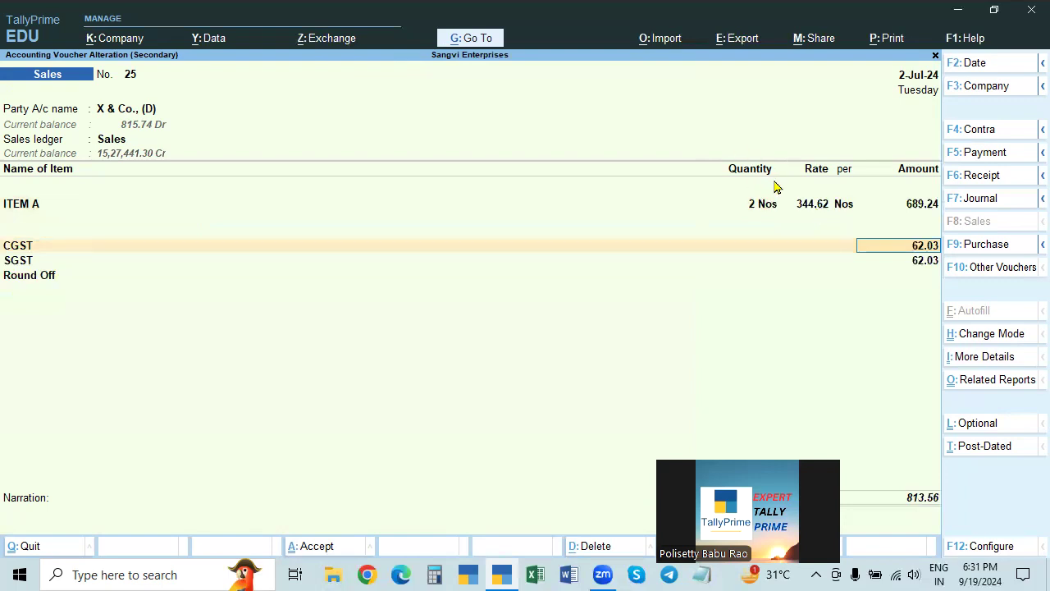
Change ITEM A's rate to 345.11 and accept the item line.
click(813, 205)
key(BackSpace)
text(345.11)
key(Return)
key(Return)
key(Return)
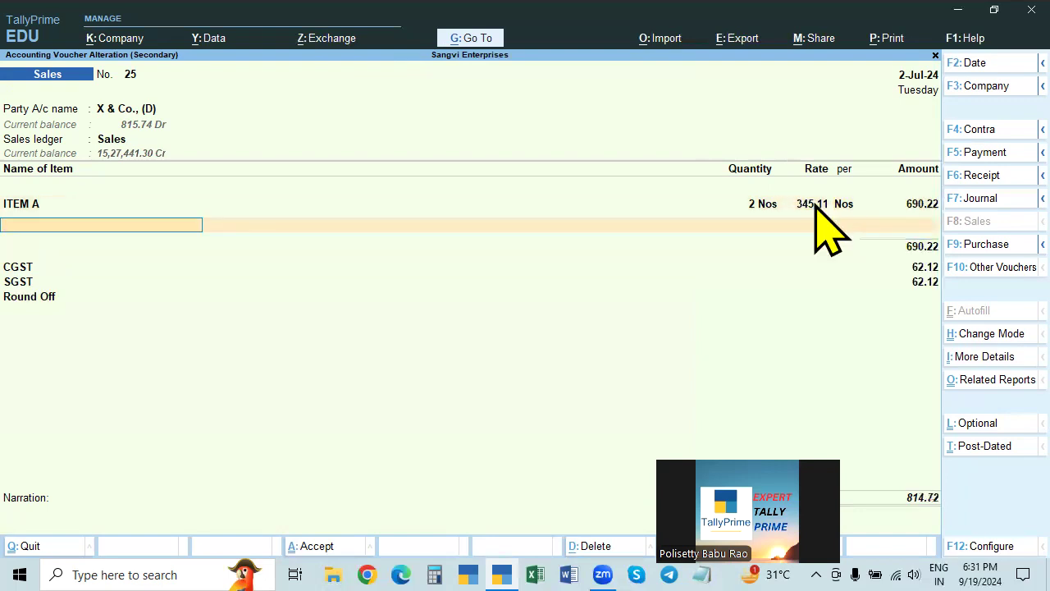
Return to ITEM A's rate, set it to 344.22 and recalculate the tax amounts.
key(BackSpace)
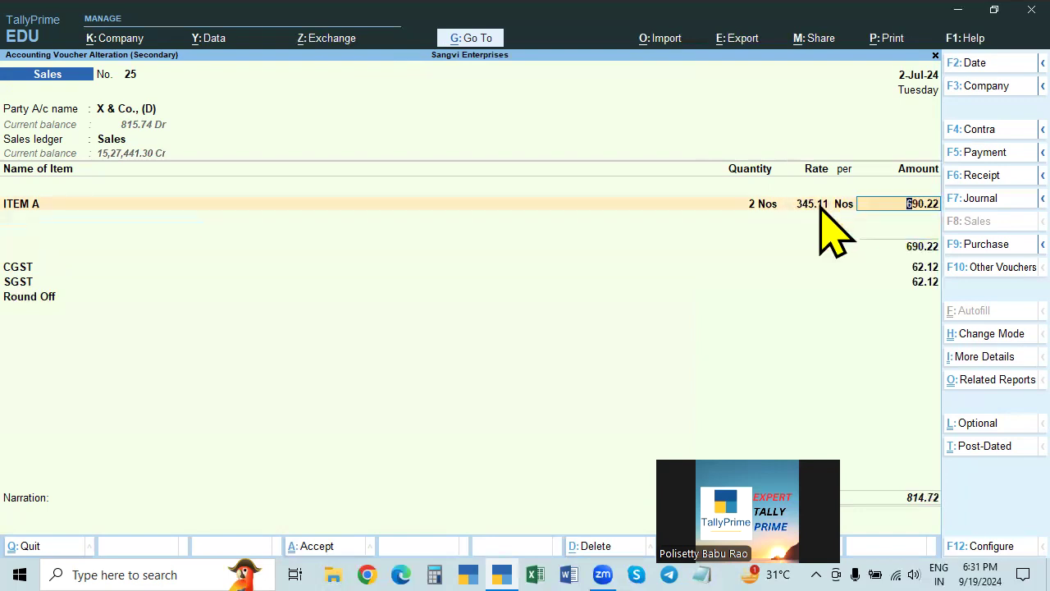
key(BackSpace)
text(3)
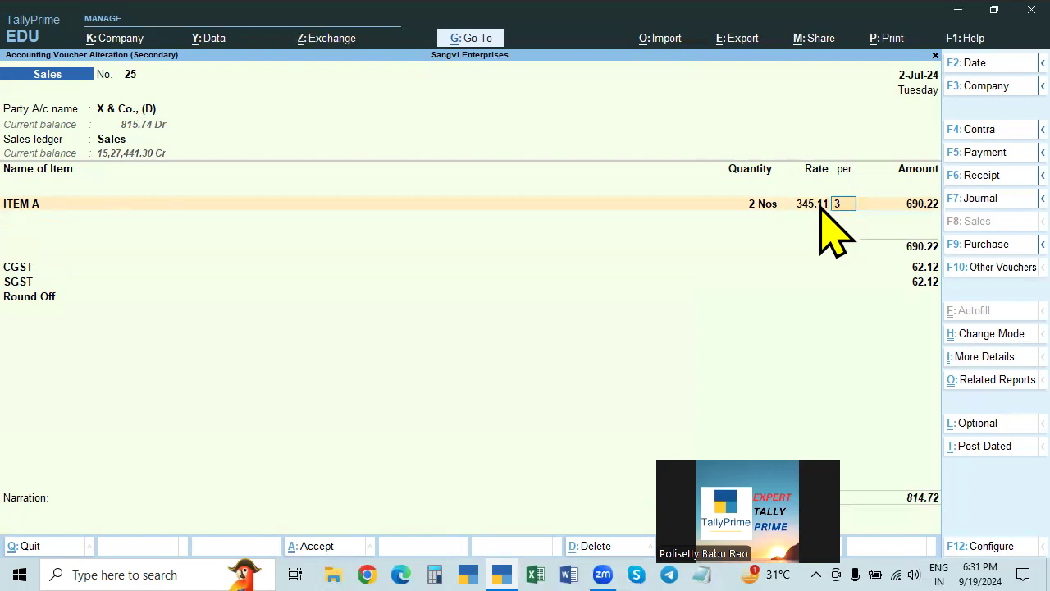
text(44.22)
key(Return)
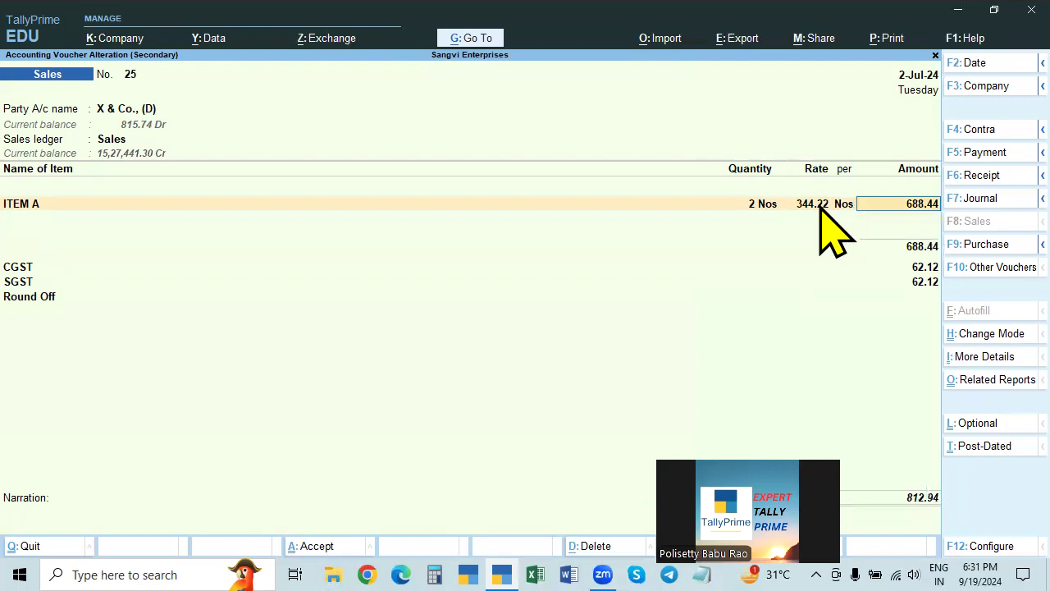
key(Return)
key(Return)
key(Return)
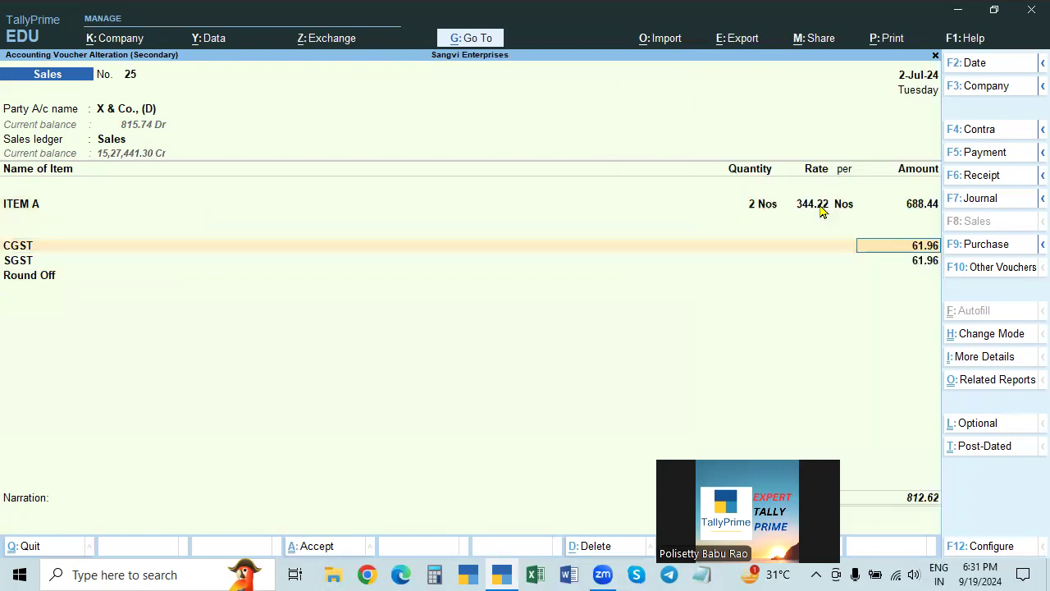
Replace ITEM A's rate with 344.05 and accept the line to recalculate CGST and SGST.
click(823, 205)
key(BackSpace)
key(BackSpace)
key(BackSpace)
key(BackSpace)
key(BackSpace)
key(BackSpace)
text(344.)
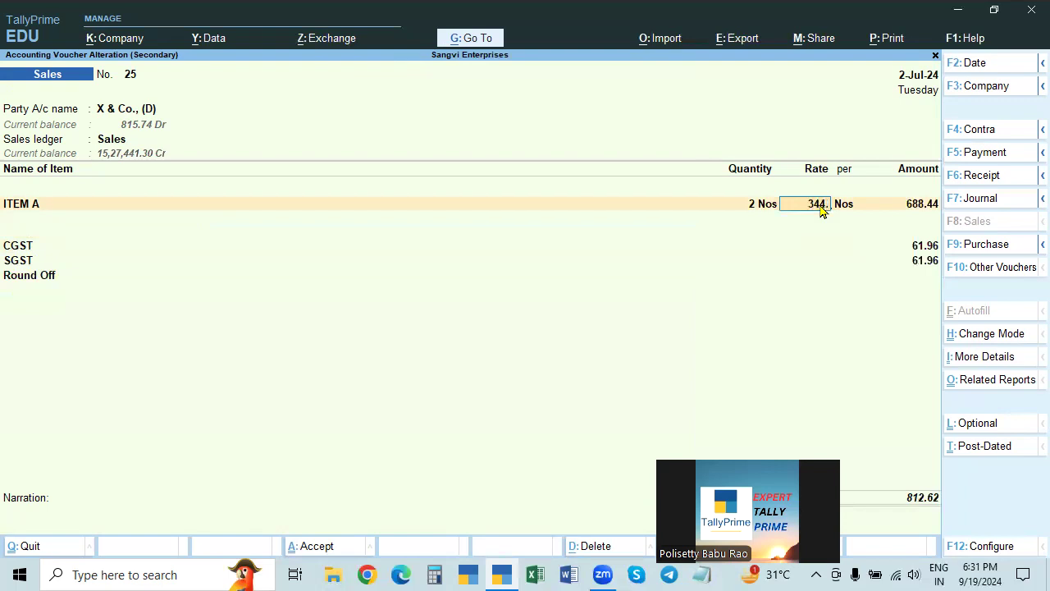
text(05)
key(Return)
key(Return)
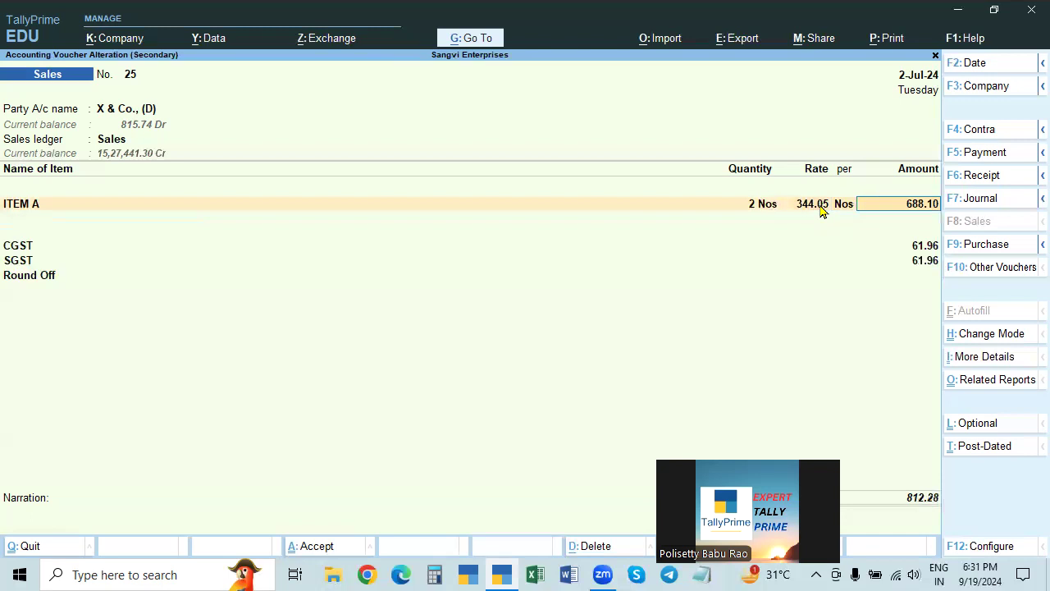
key(Return)
key(Return)
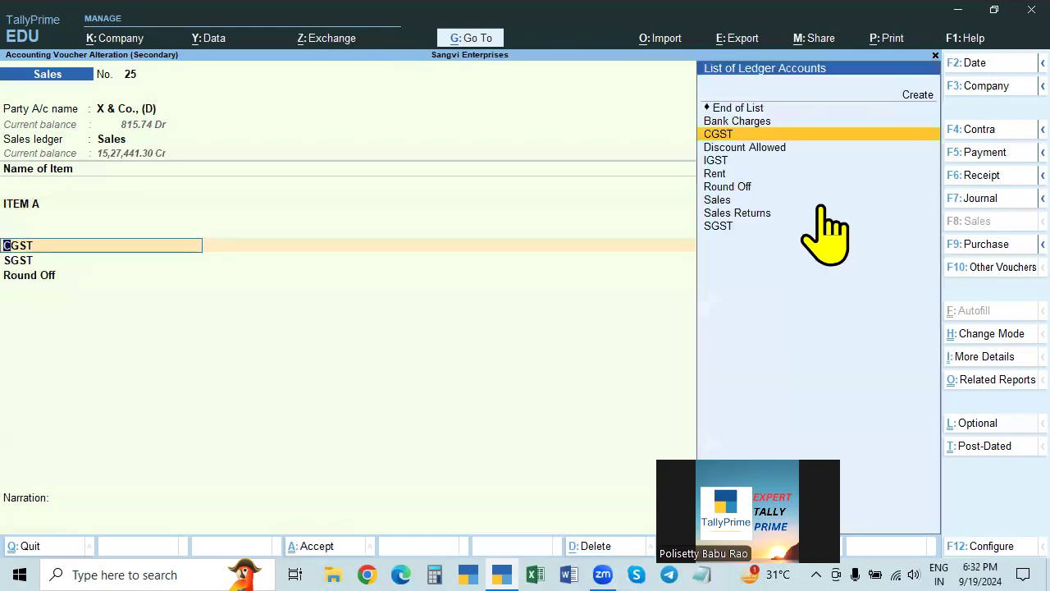
key(Return)
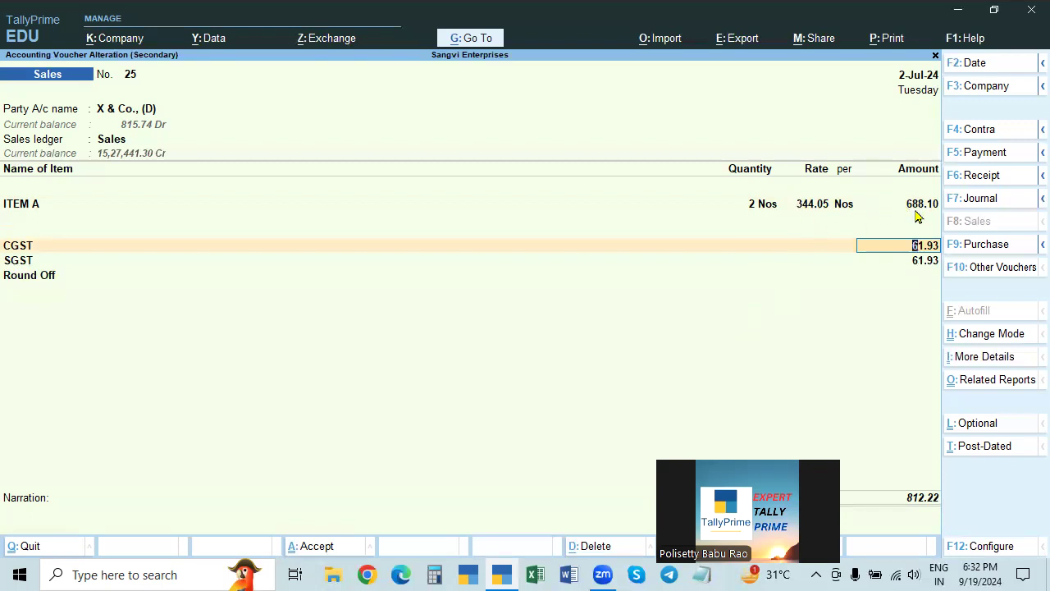
Accept the CGST and SGST amounts and enter -0.22 as the Round Off amount.
key(Return)
key(Return)
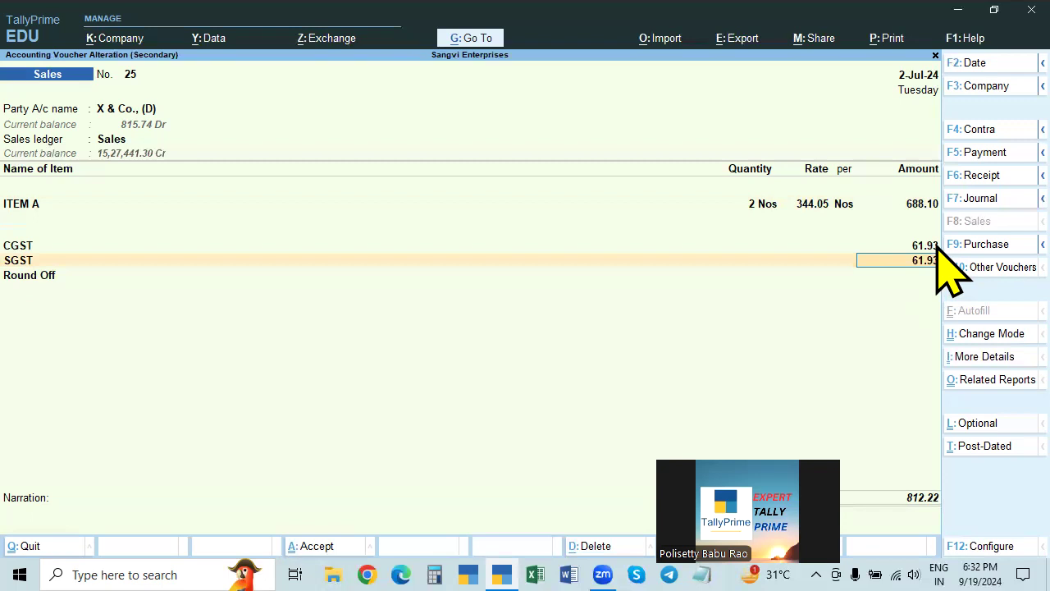
key(Return)
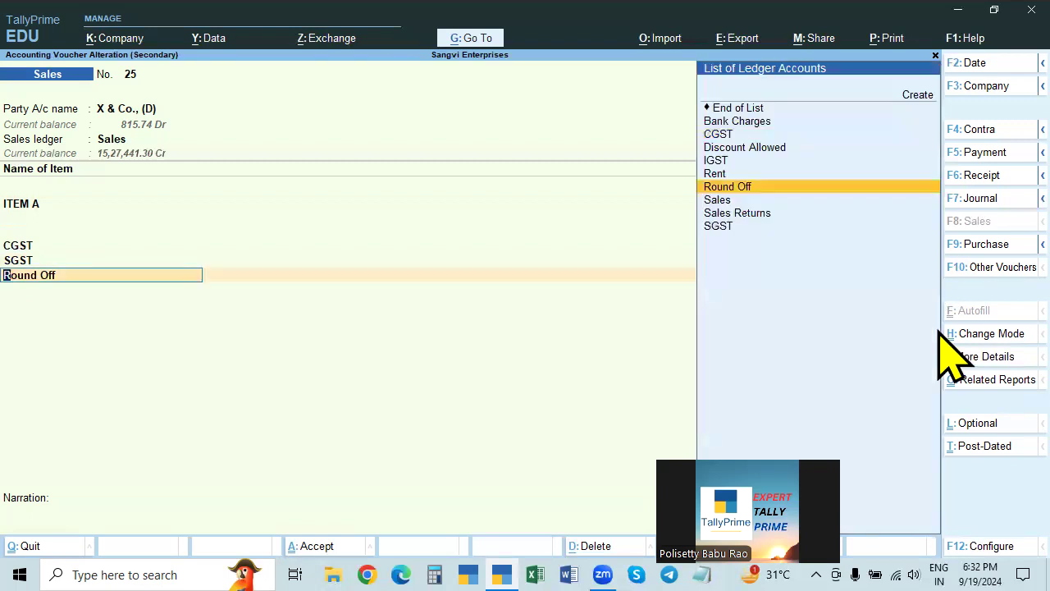
key(Return)
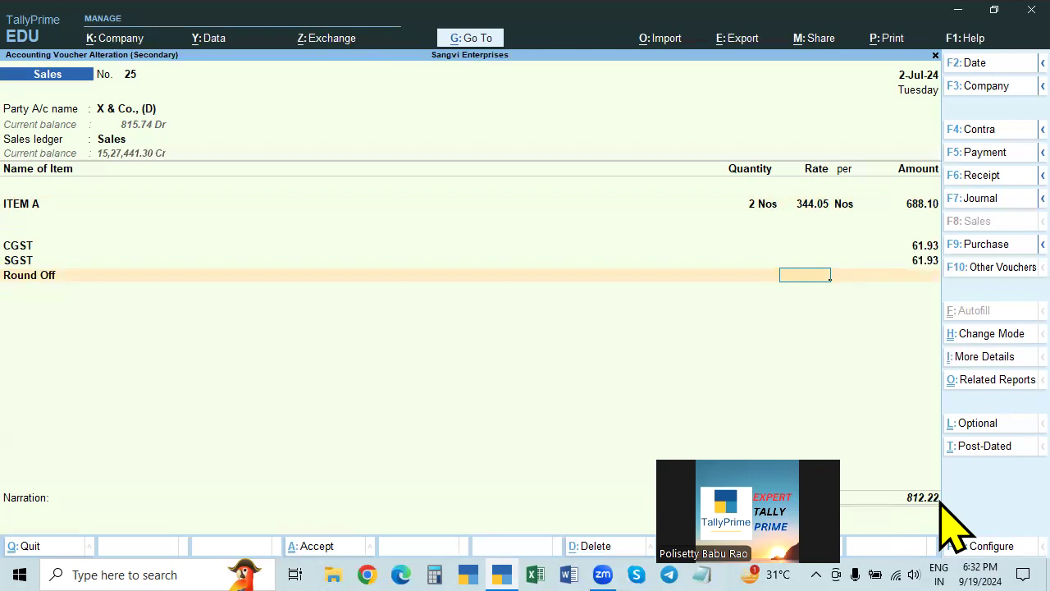
key(Return)
key(BackSpace)
key(Return)
key(BackSpace)
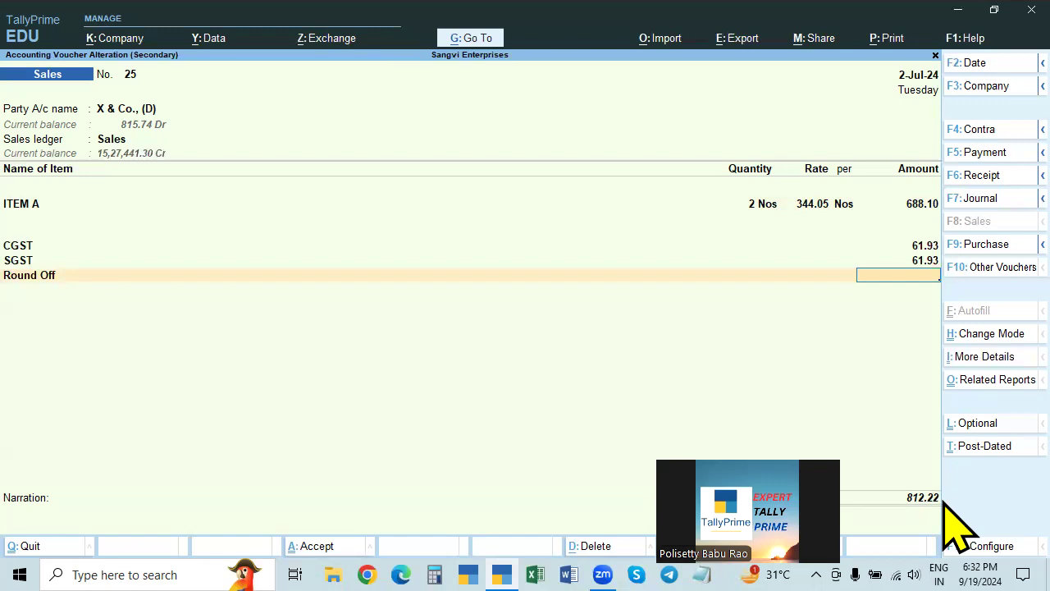
text(-)
text(.22)
key(BackSpace)
key(BackSpace)
key(BackSpace)
text(0.22)
key(Return)
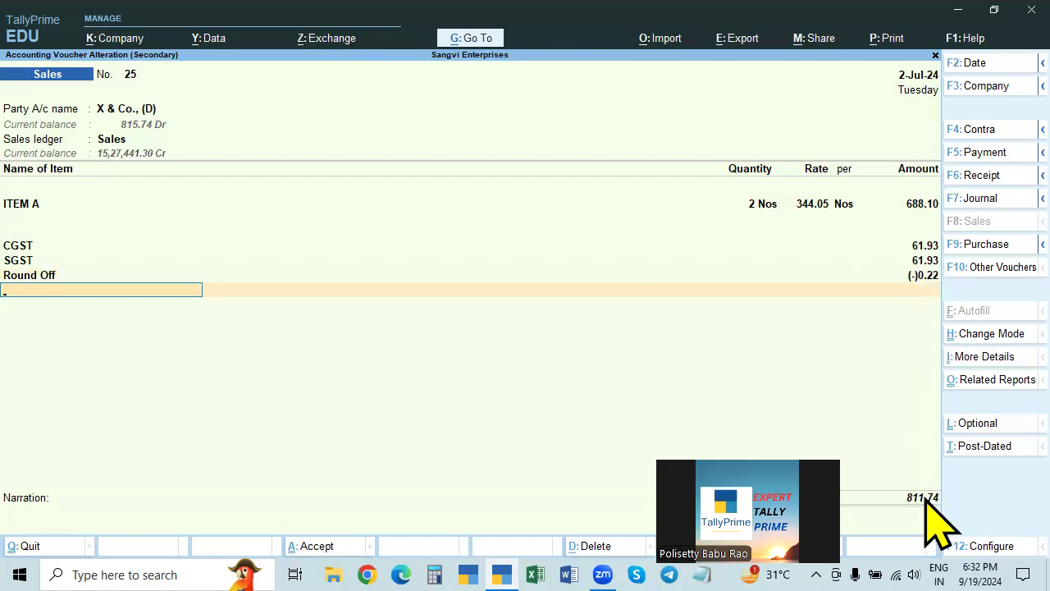
Clear the -0.22 amount from the Round Off line and accept the line blank.
click(920, 277)
key(BackSpace)
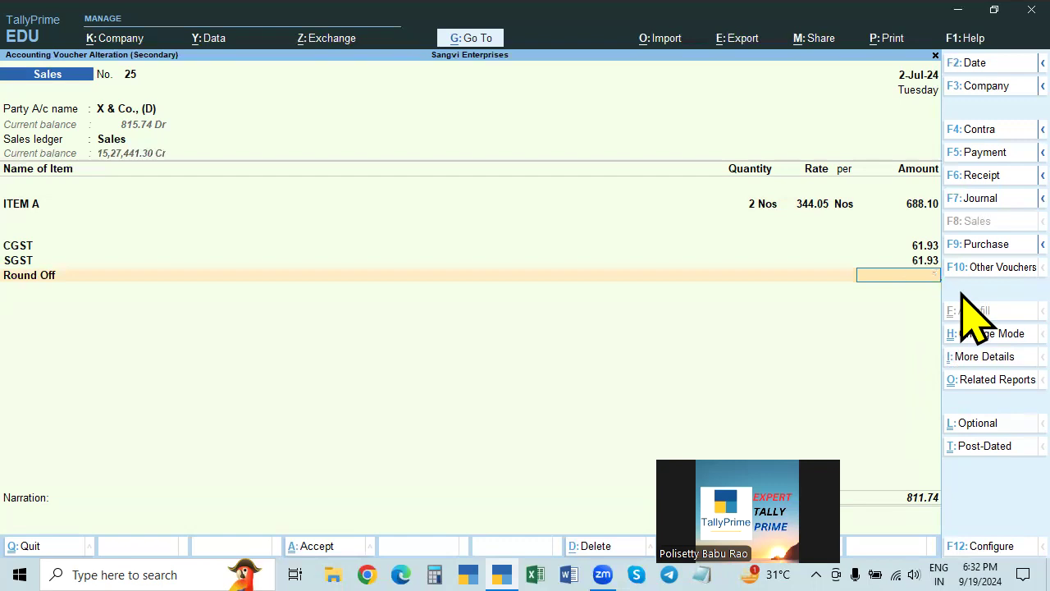
key(Return)
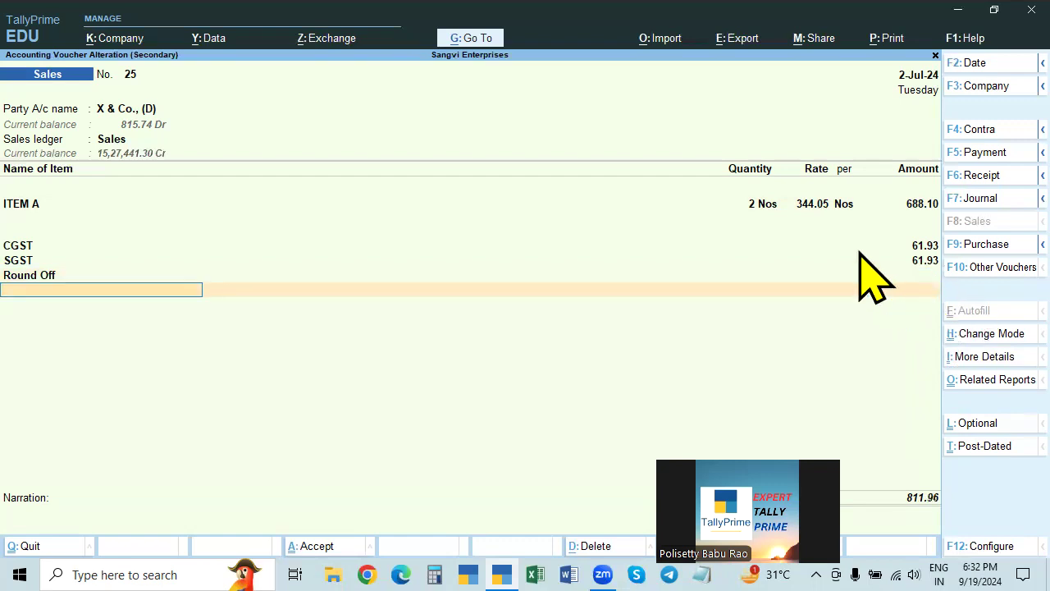
Set ITEM A's rate to 345.02 and accept the item line to recalculate CGST and SGST.
click(822, 202)
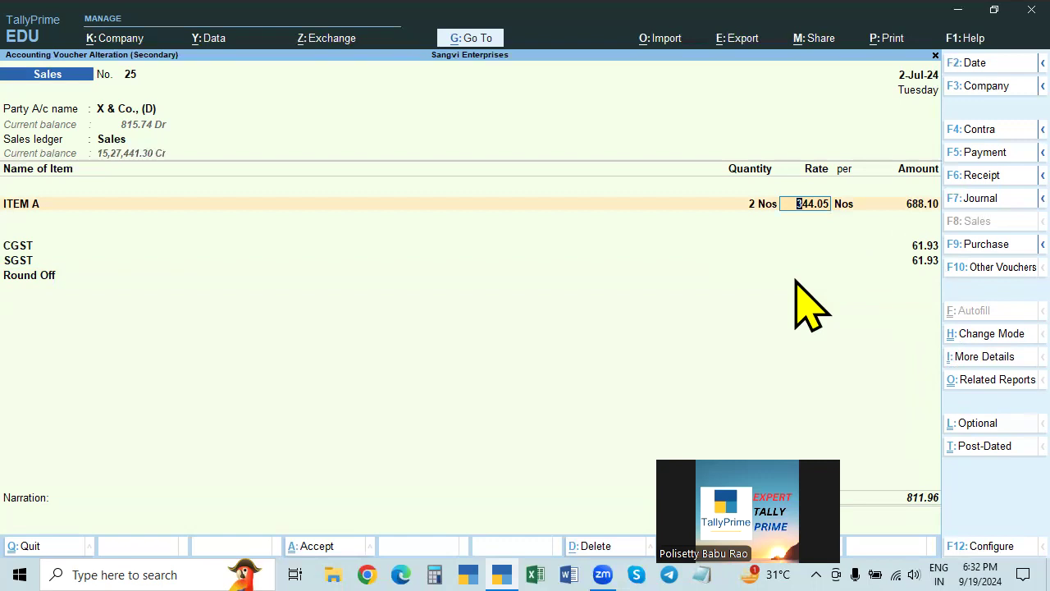
text(345.02)
key(Return)
key(Return)
key(Return)
key(Return)
key(Return)
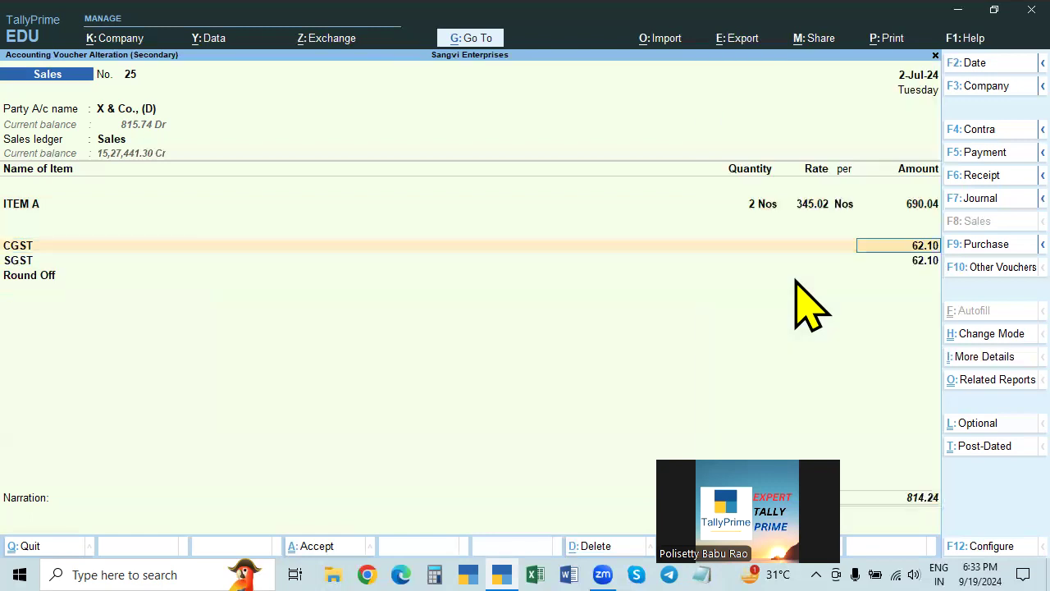
Keep the recalculated CGST and SGST amounts and set the Round Off amount to -0.24.
key(Return)
key(Return)
key(Return)
key(Return)
key(Return)
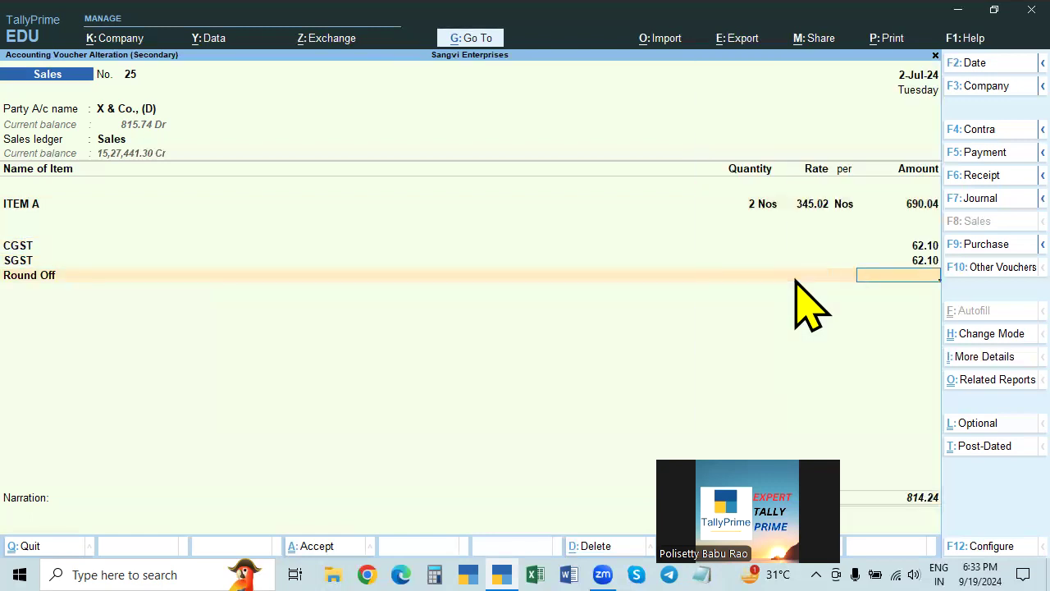
text(-0.24)
key(Return)
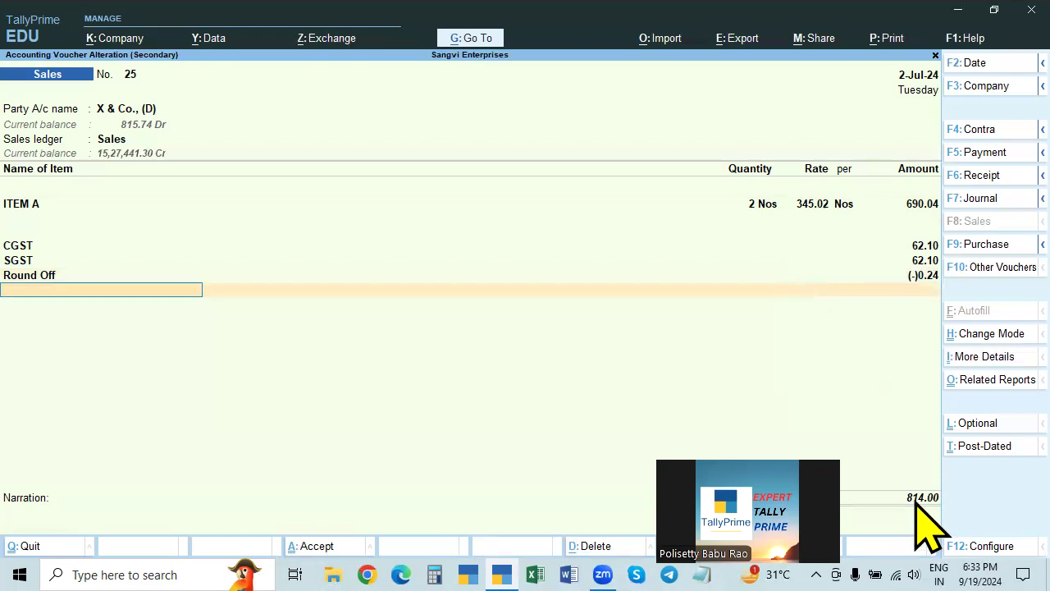
Review the SGST and Round Off amounts against the voucher total.
click(929, 277)
key(BackSpace)
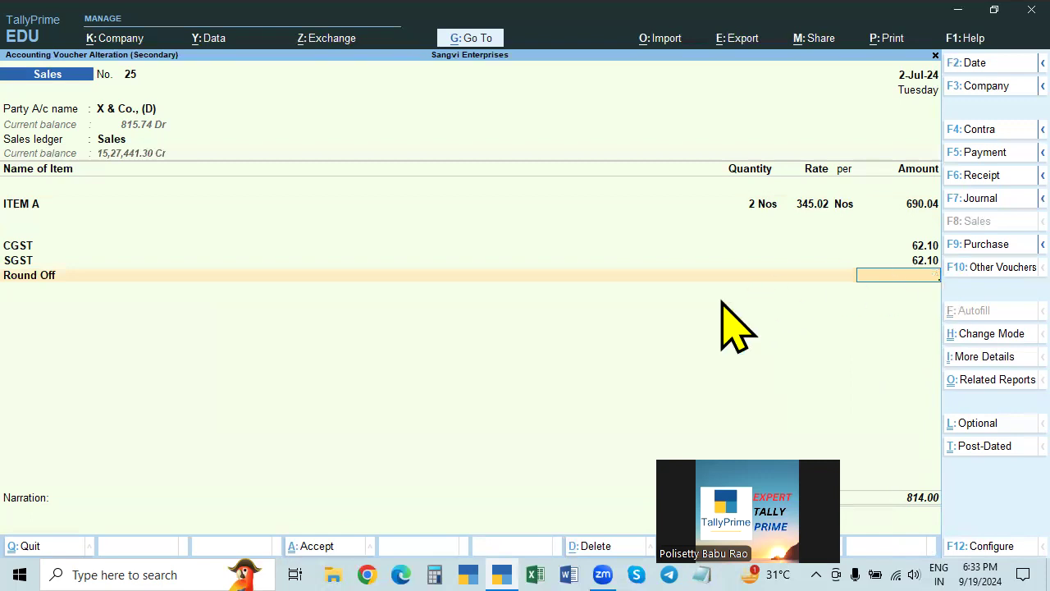
key(BackSpace)
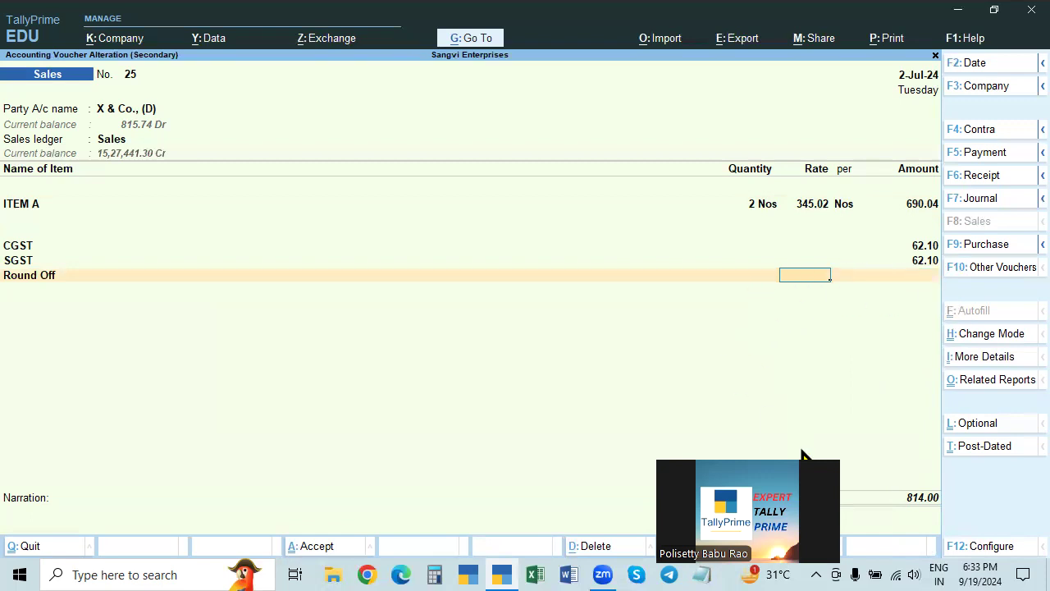
key(Return)
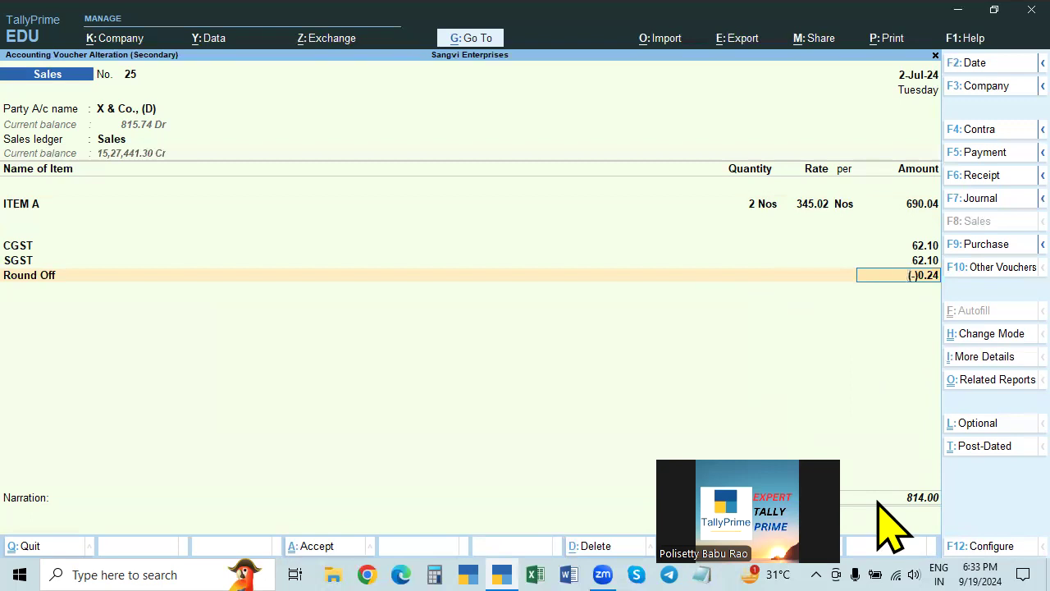
key(BackSpace)
key(BackSpace)
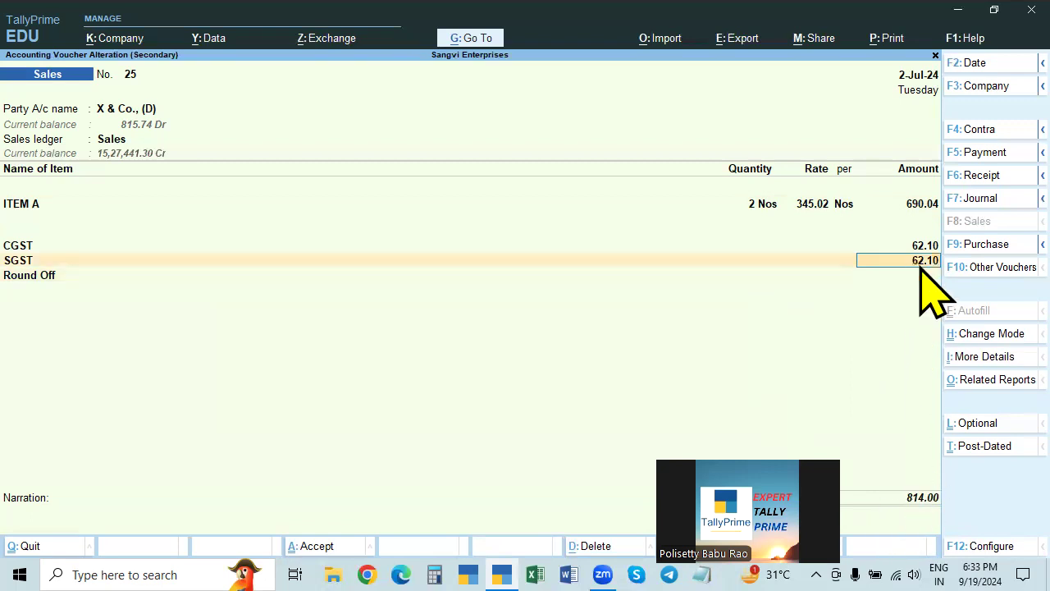
key(Return)
key(Return)
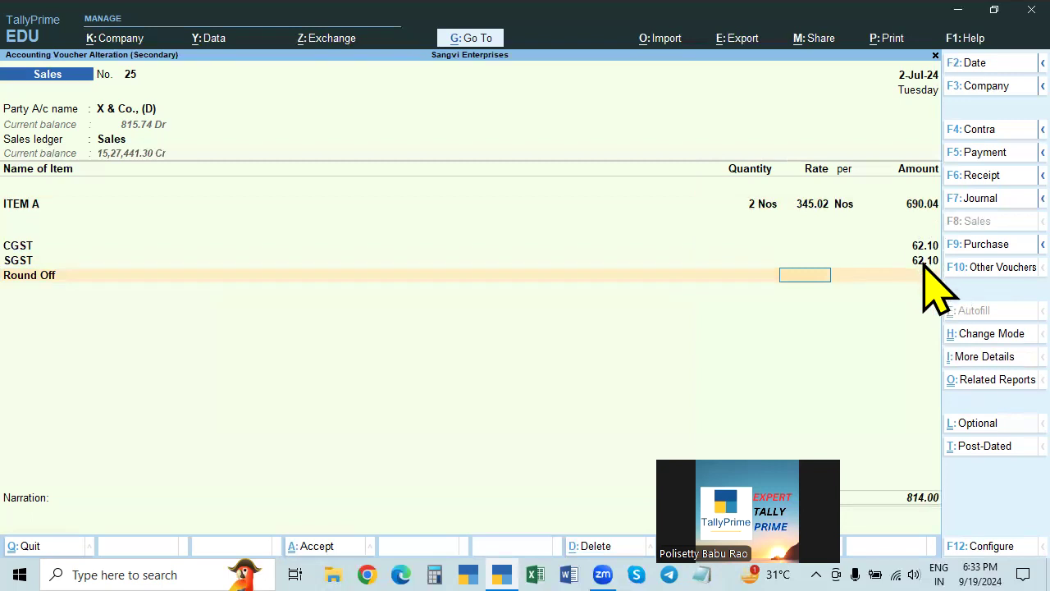
key(Return)
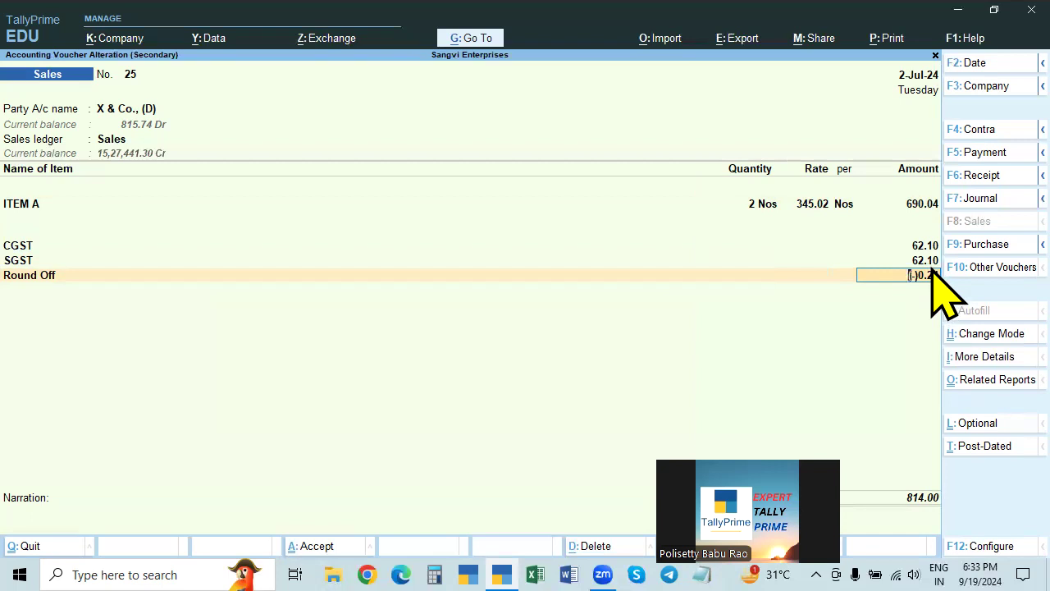
Remove the Round Off ledger from the line below SGST and end the voucher's ledger list.
key(BackSpace)
key(BackSpace)
key(BackSpace)
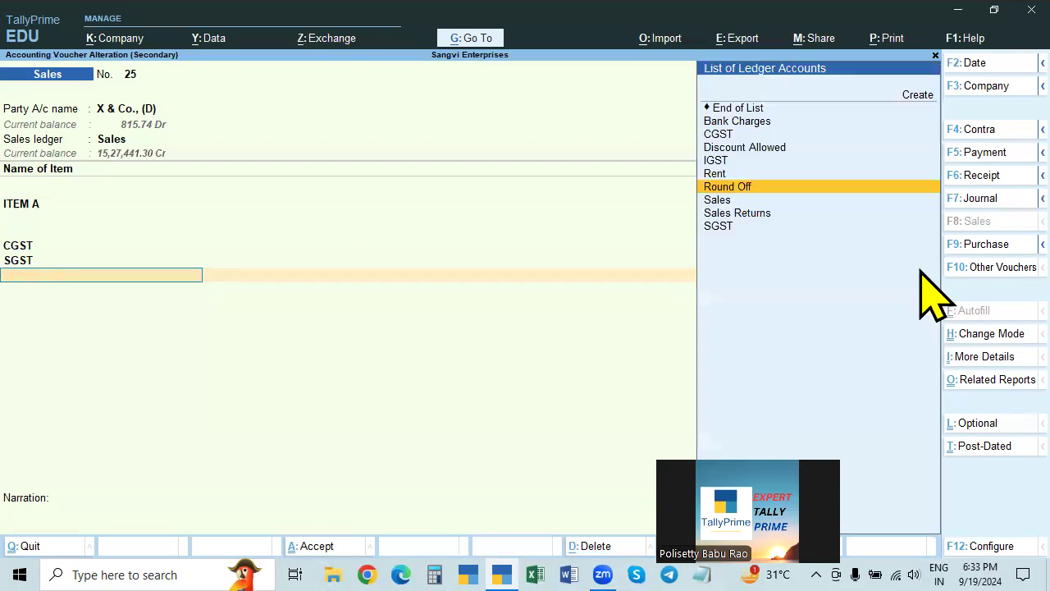
key(Up)
key(Up)
key(Up)
key(Up)
key(Up)
key(Up)
key(Return)
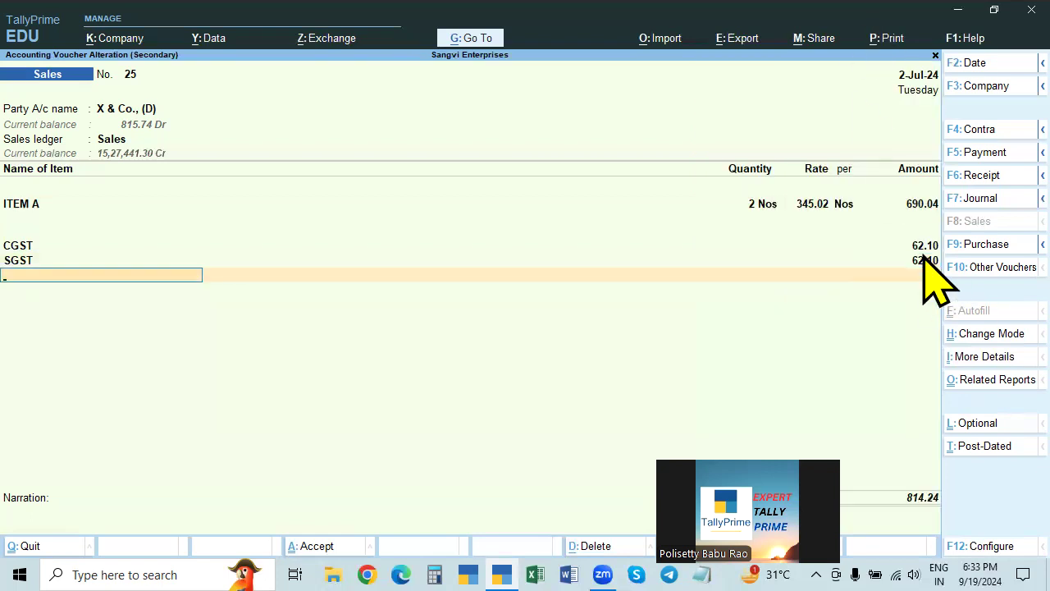
Add the Round Off ledger below SGST with an amount of -0.24.
text(Round)
key(Return)
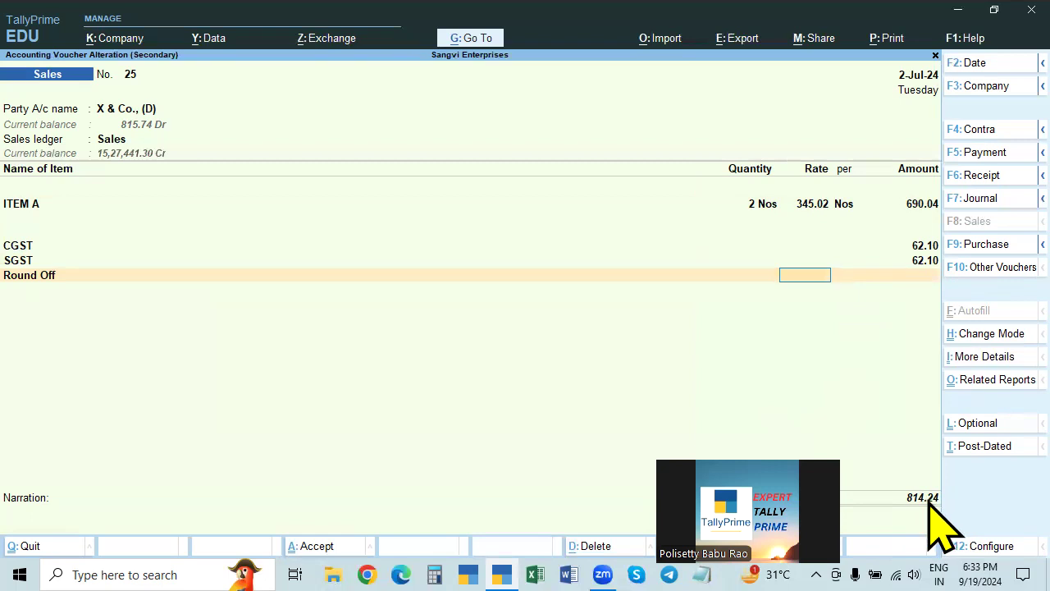
key(Return)
text(-0.24)
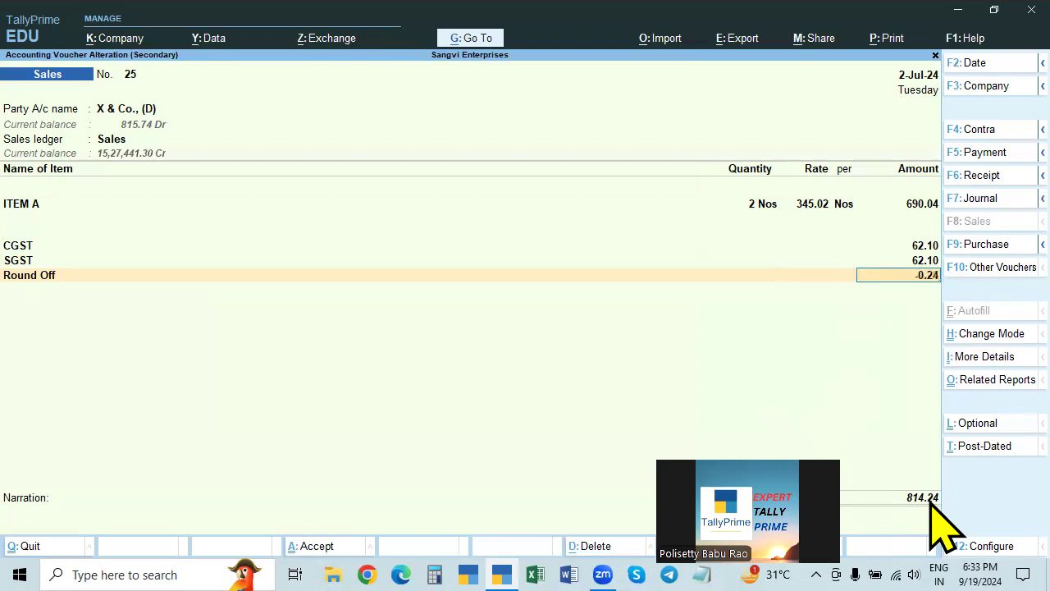
key(Return)
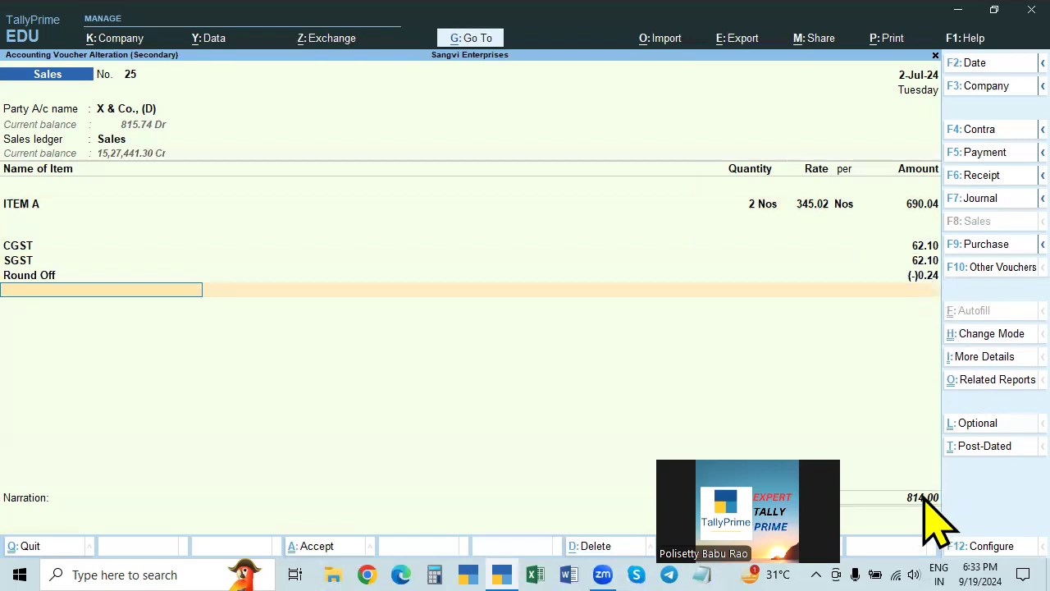
click(925, 497)
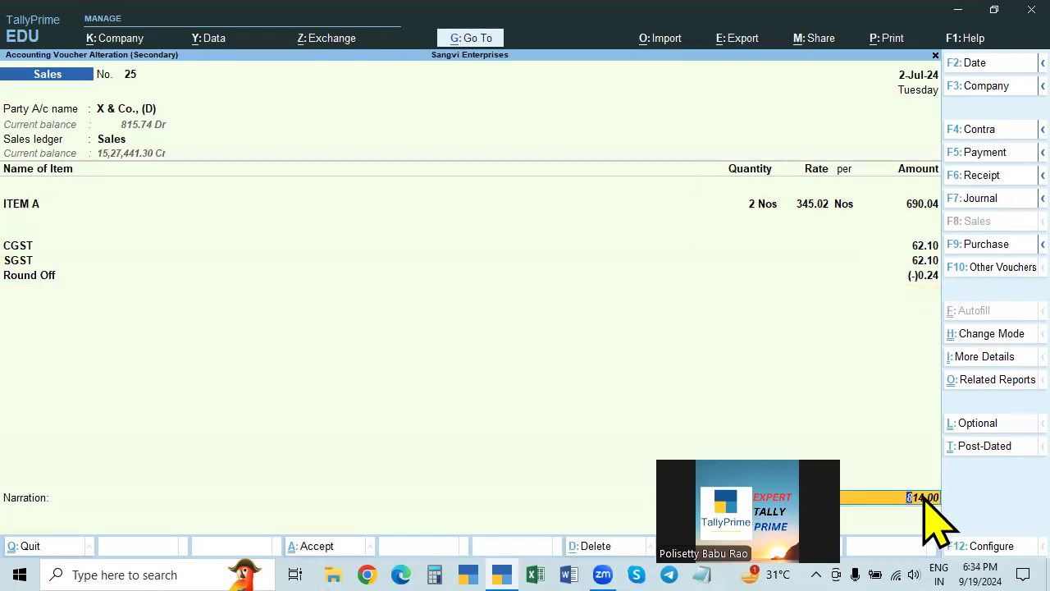
key(BackSpace)
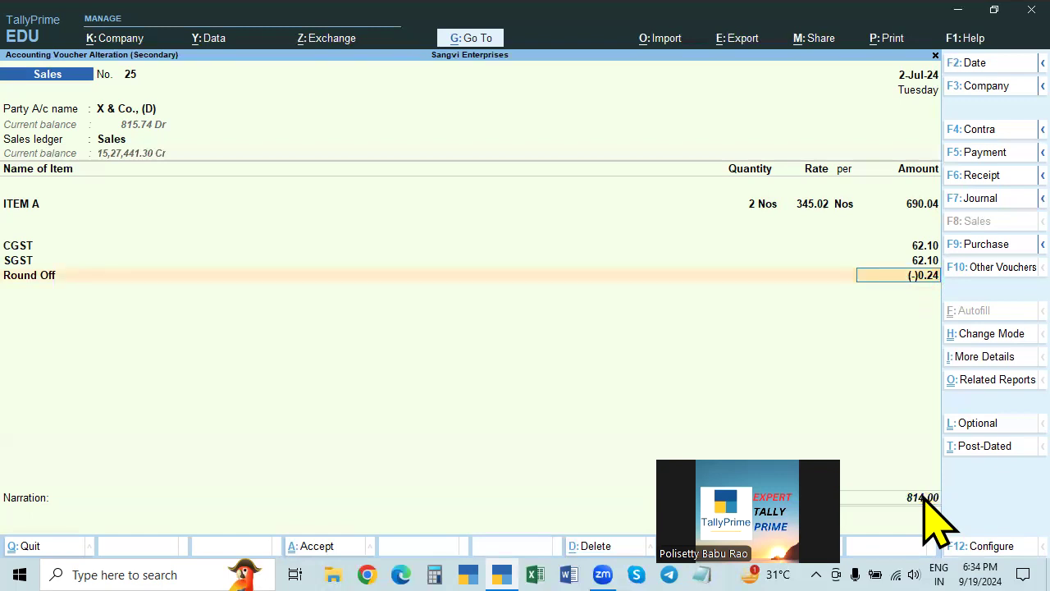
key(Return)
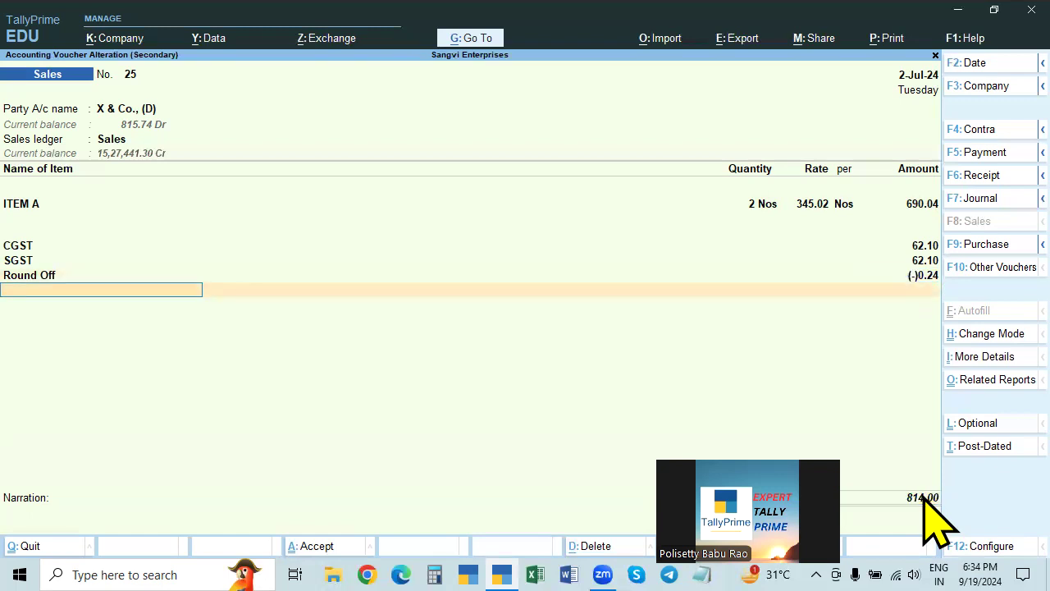
Clear the -0.24 amount, remove the Round Off ledger line from the voucher and end the ledger list.
key(BackSpace)
key(BackSpace)
key(BackSpace)
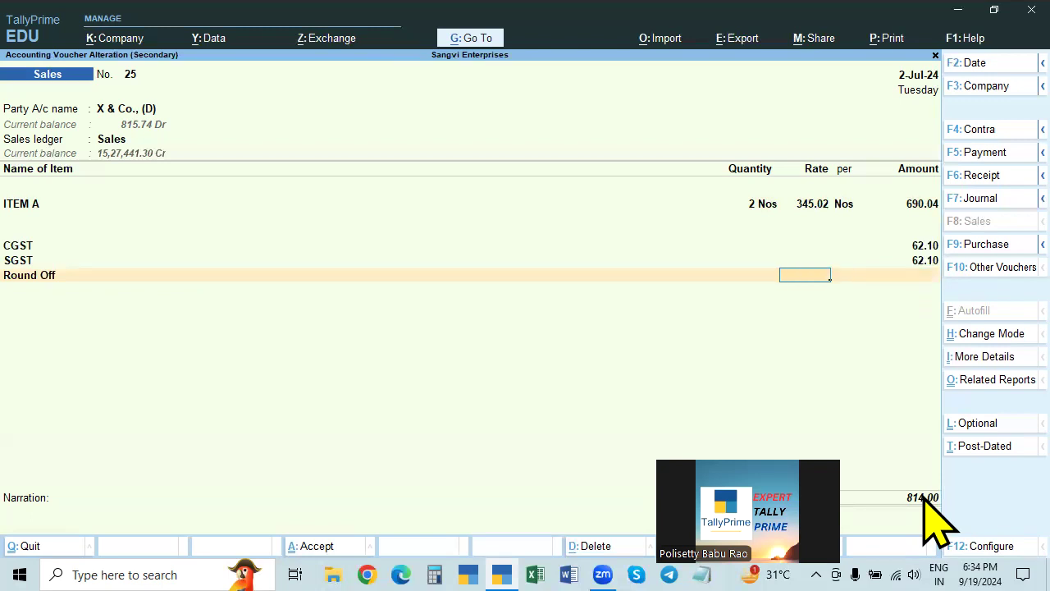
key(Escape)
key(Escape)
key(BackSpace)
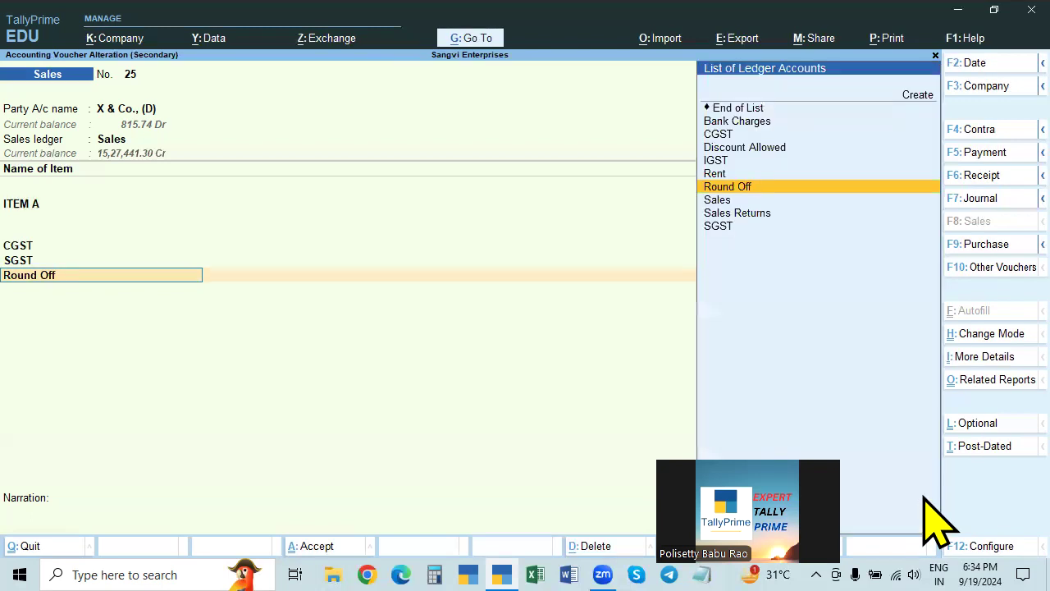
key(Up)
key(Up)
key(Up)
key(Up)
key(Up)
key(Up)
key(BackSpace)
key(Return)
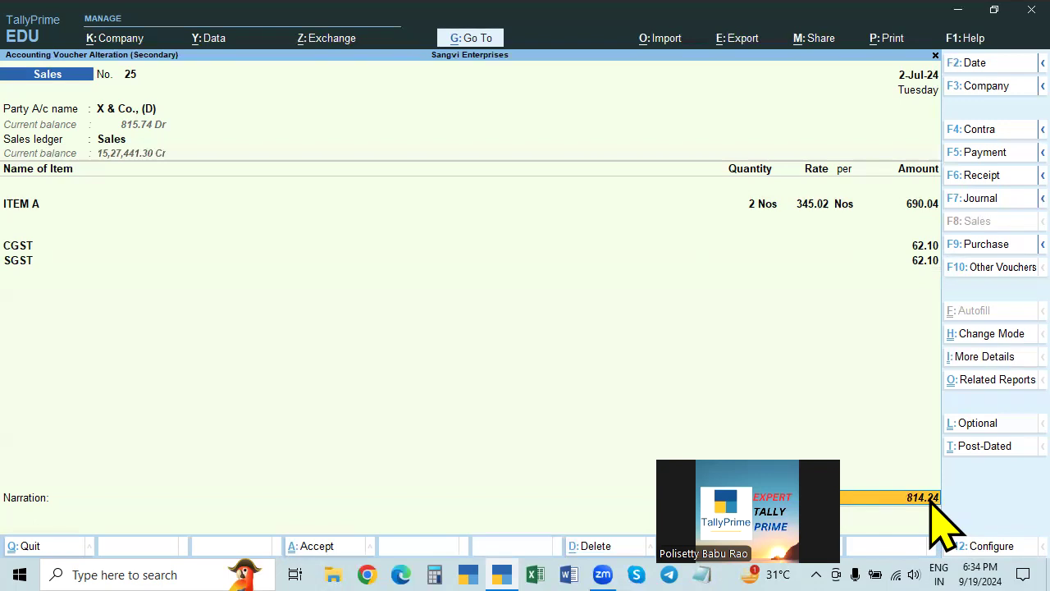
Enter the Round Off ledger on the line below SGST and return to its ledger name.
click(920, 280)
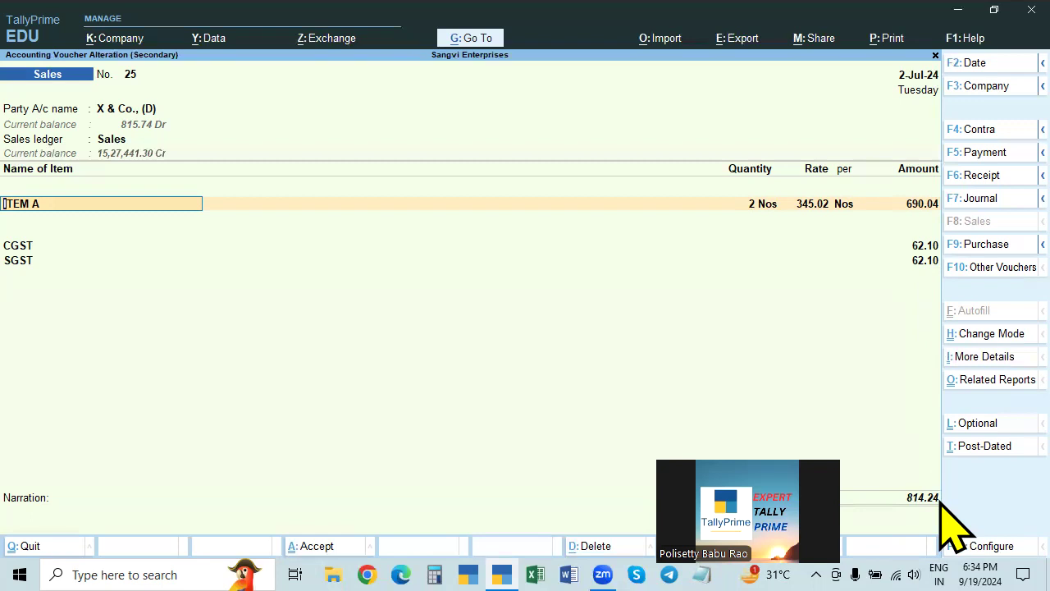
click(920, 264)
key(Return)
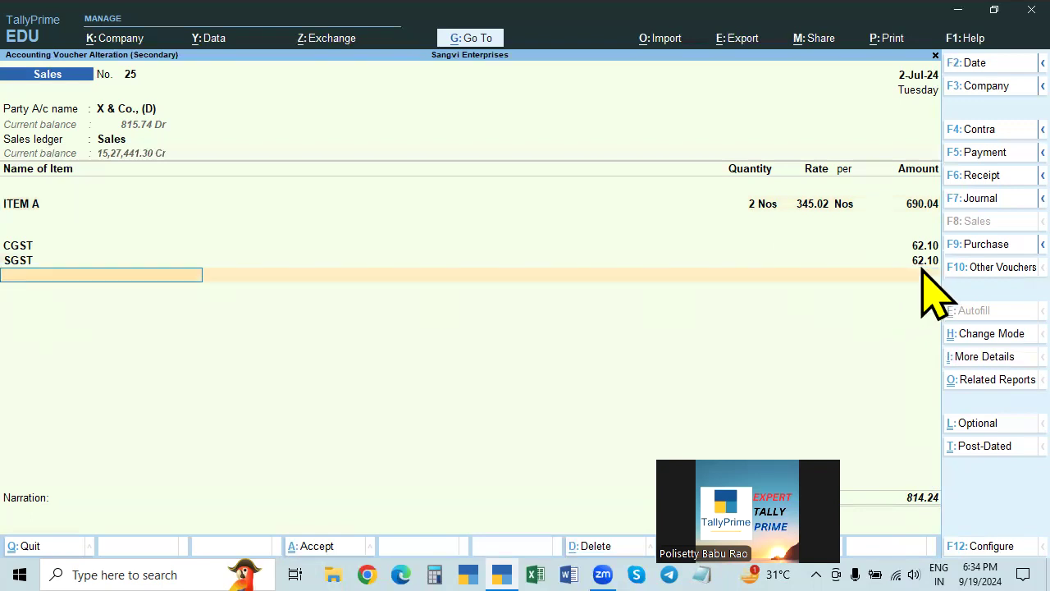
text(Round Off)
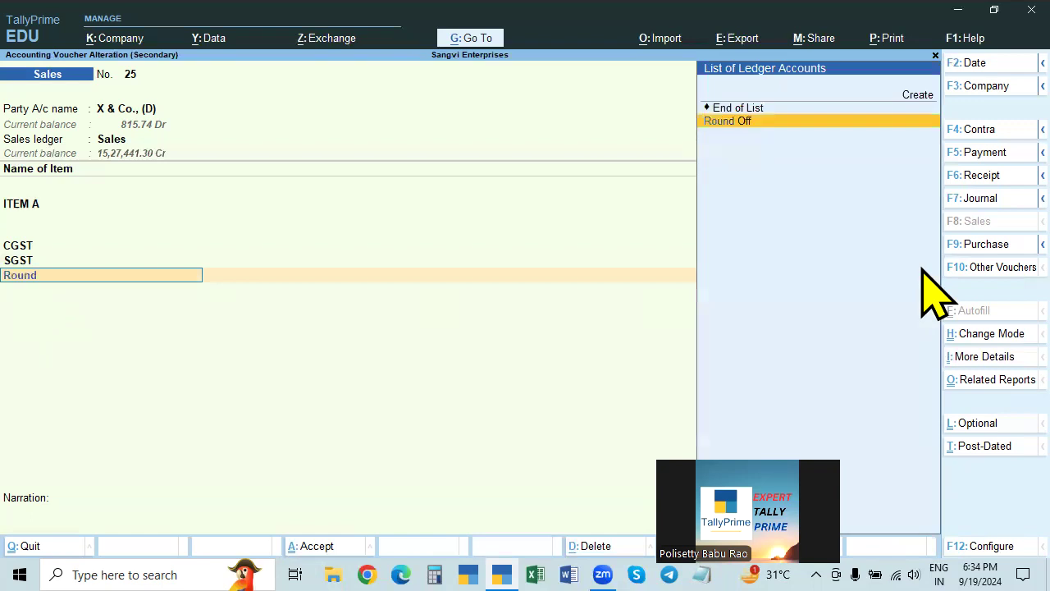
key(Return)
key(BackSpace)
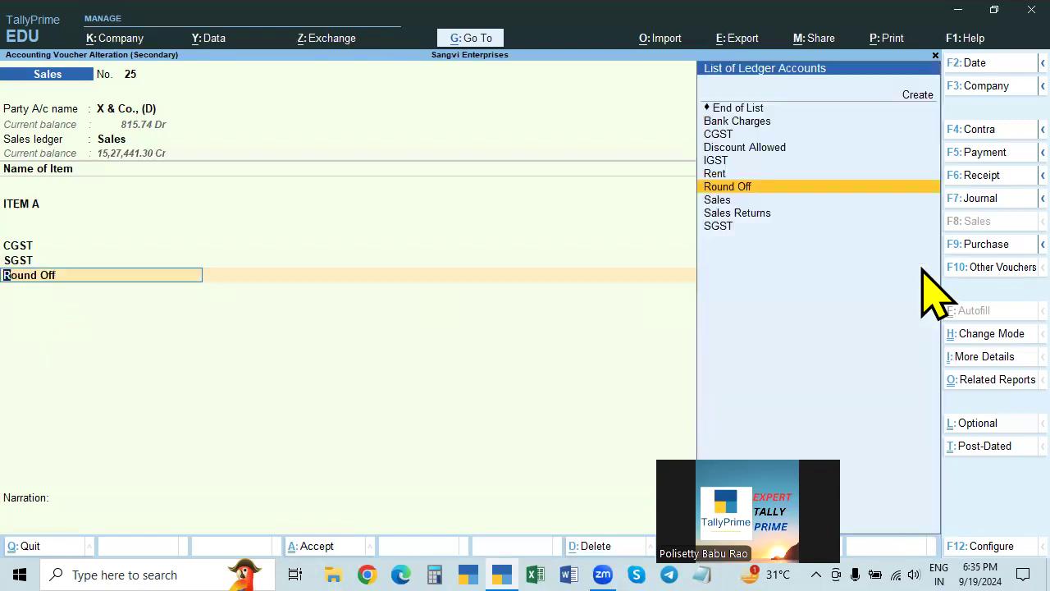
Open the Round Off ledger's master from the voucher, check its group and save it without changes.
key(ctrl+Return)
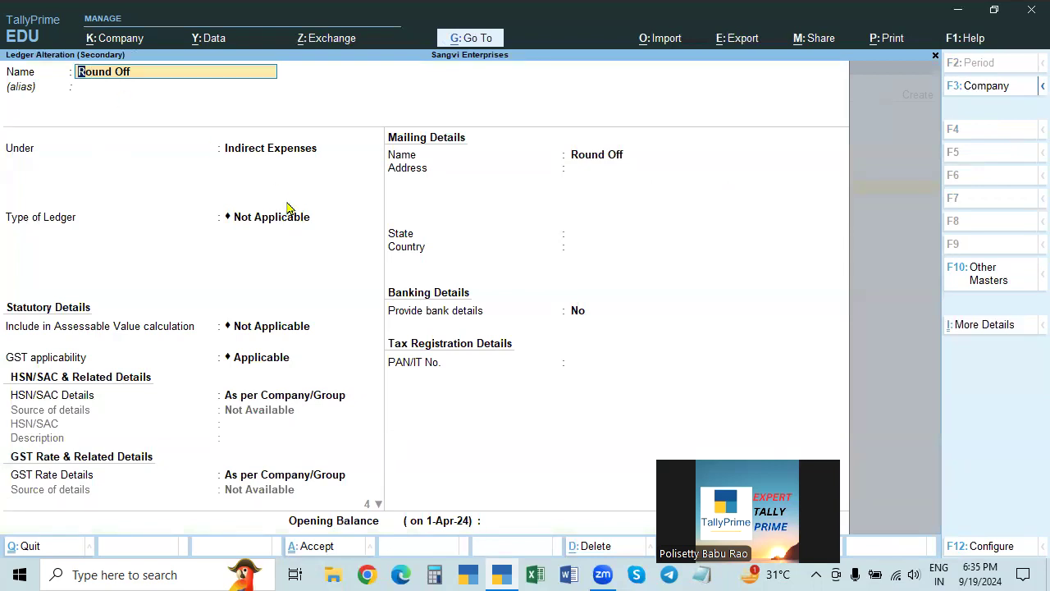
key(Return)
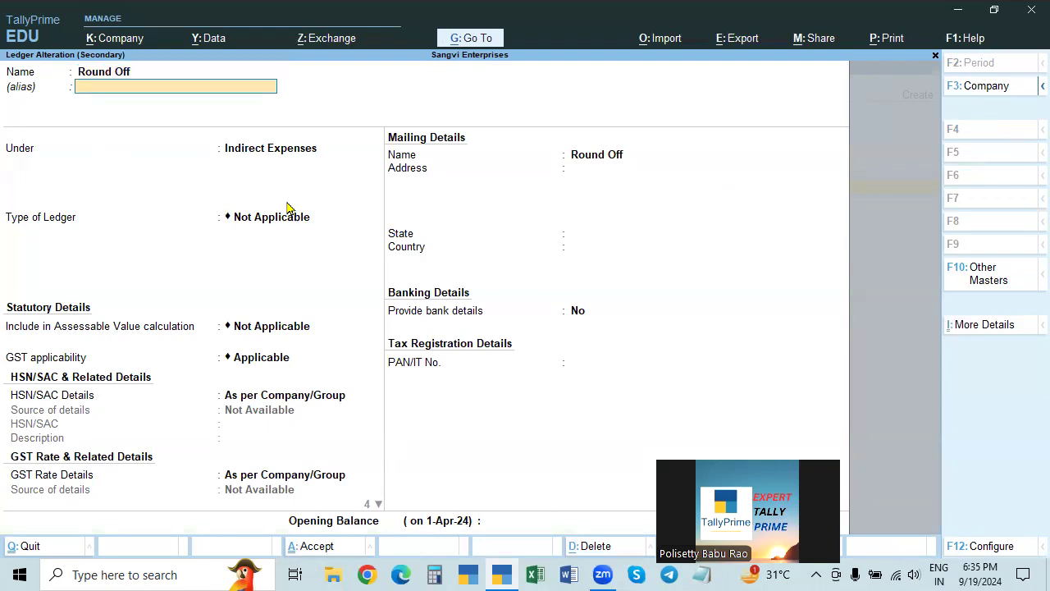
key(Return)
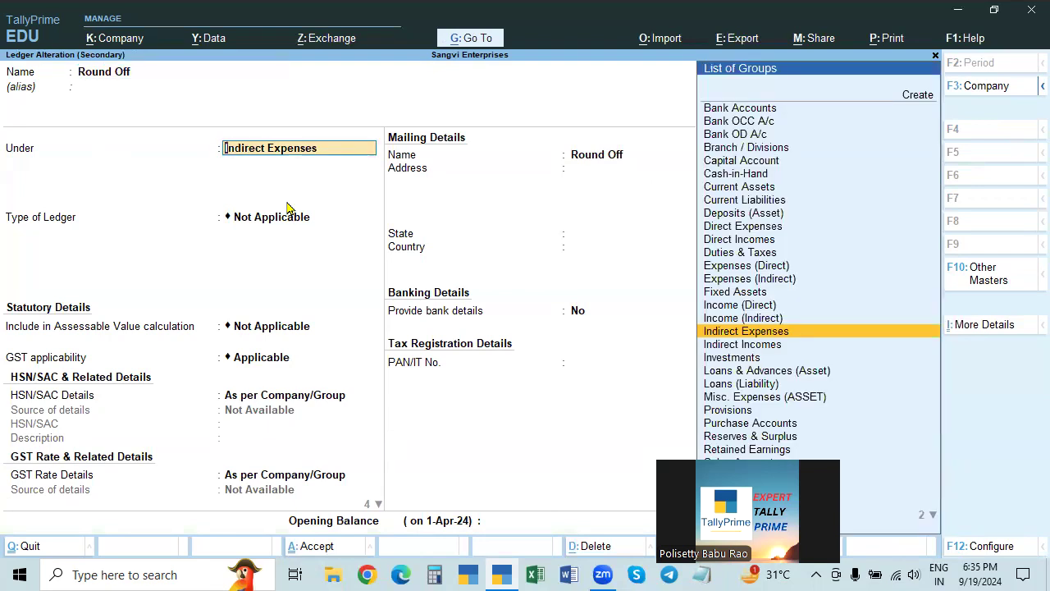
key(ctrl+a)
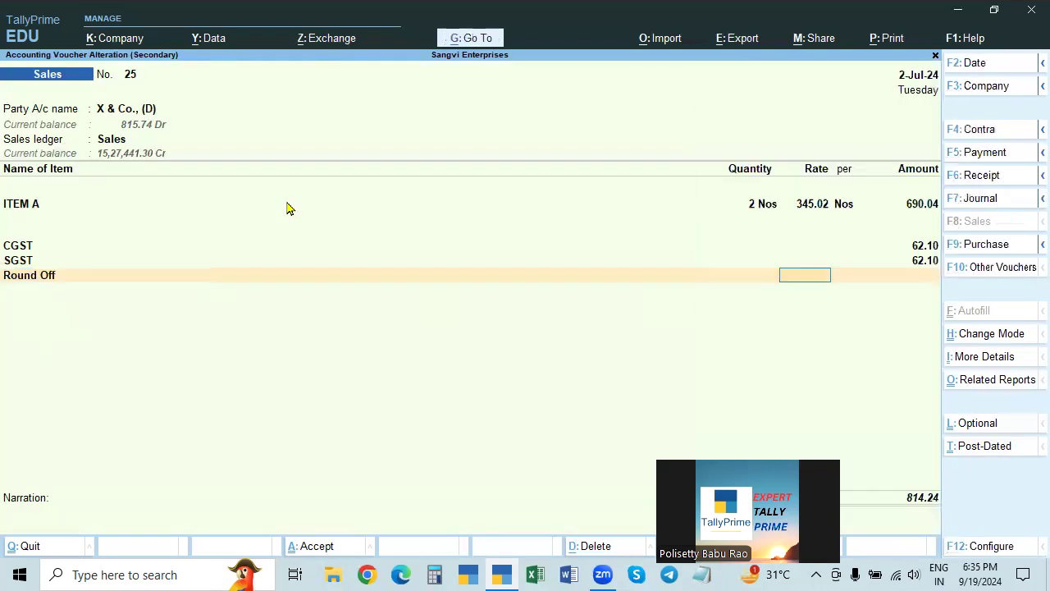
Reopen the Round Off ledger's master from the voucher and set its type of ledger to Invoice Rounding.
key(Return)
key(BackSpace)
key(BackSpace)
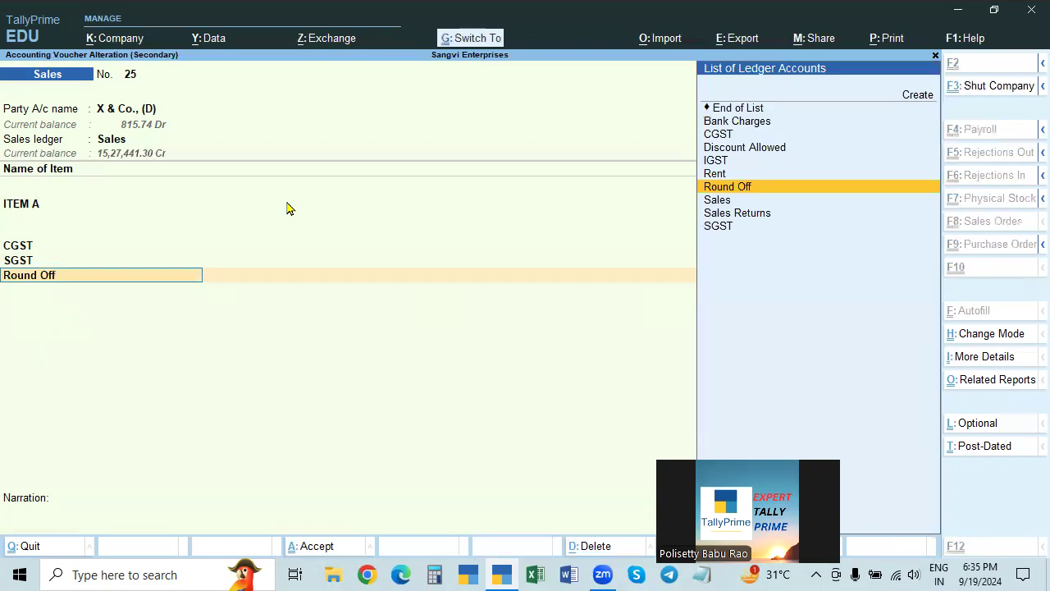
key(ctrl+Return)
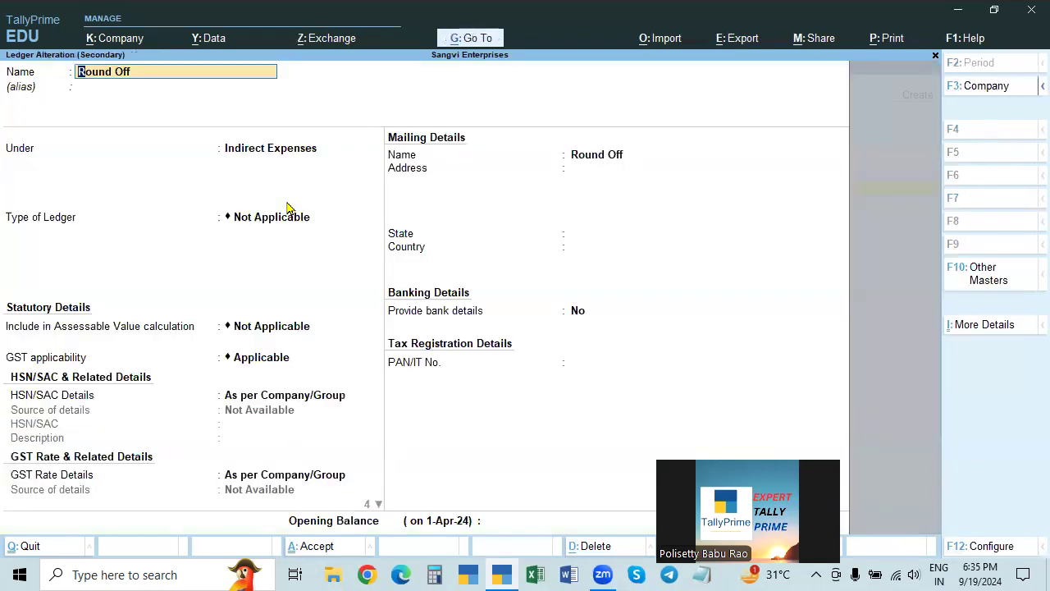
click(259, 151)
key(Return)
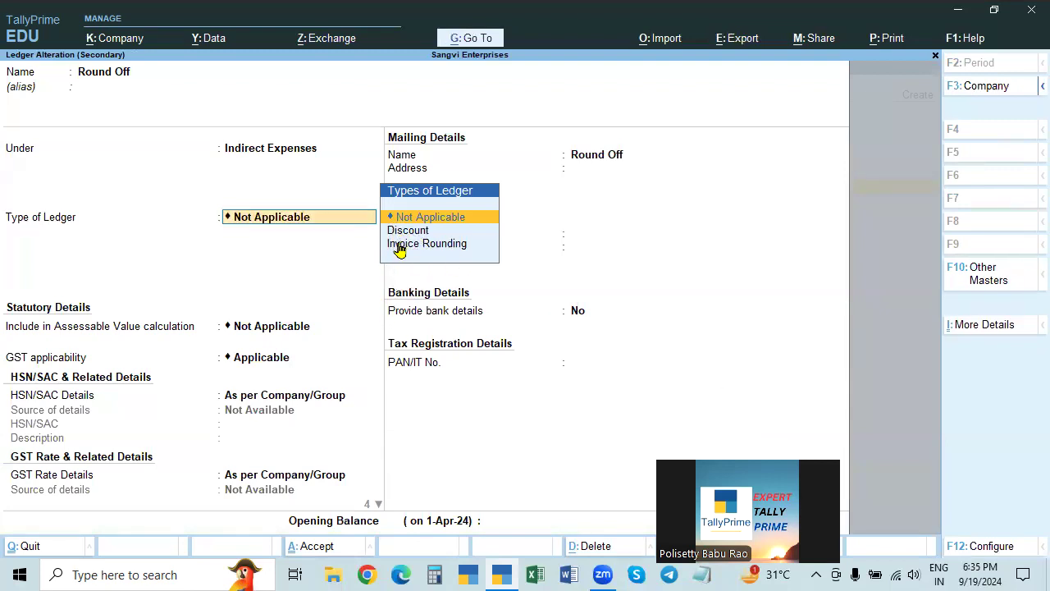
click(445, 244)
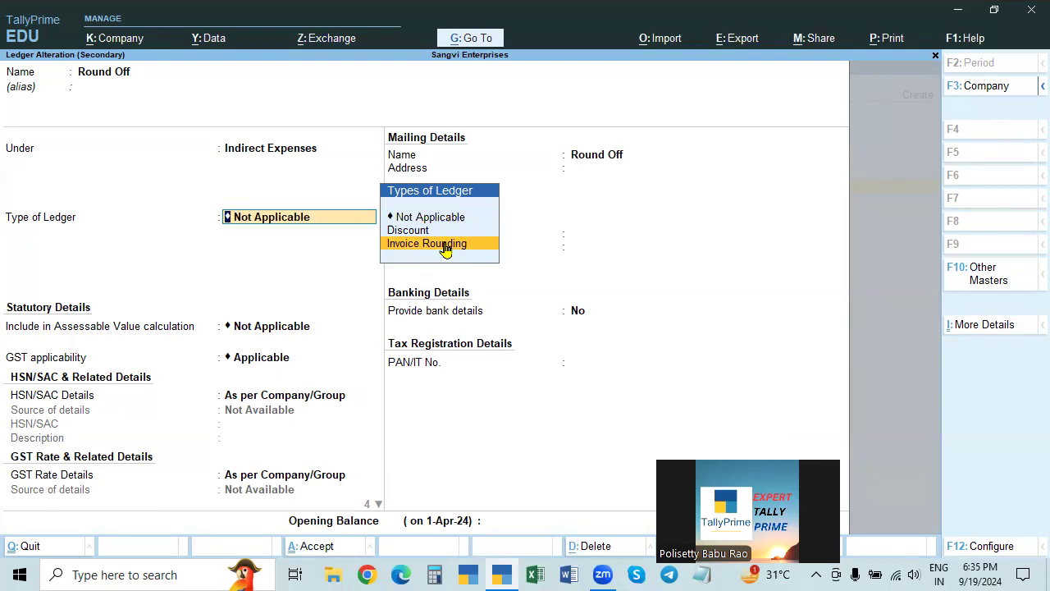
click(445, 247)
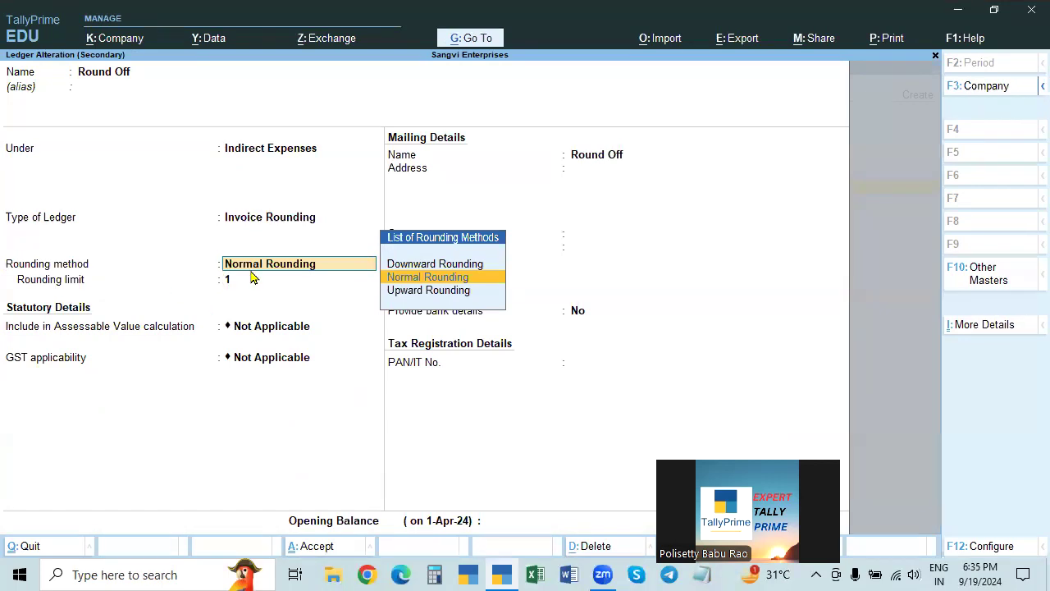
Keep Normal Rounding with a rounding limit of 1, save the ledger and apply it to the voucher's Round Off line.
key(Return)
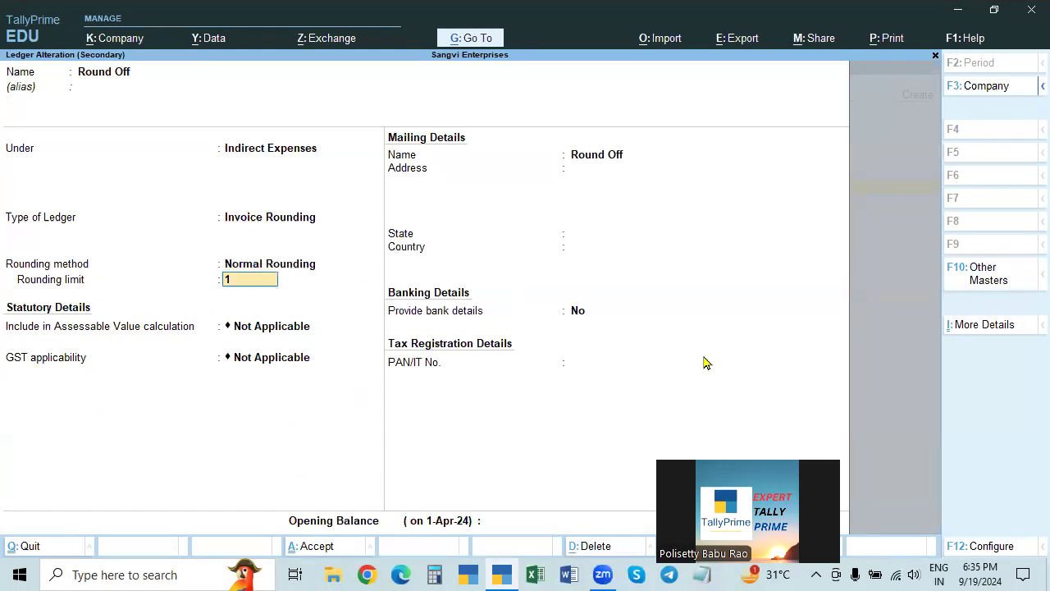
key(Return)
key(ctrl+a)
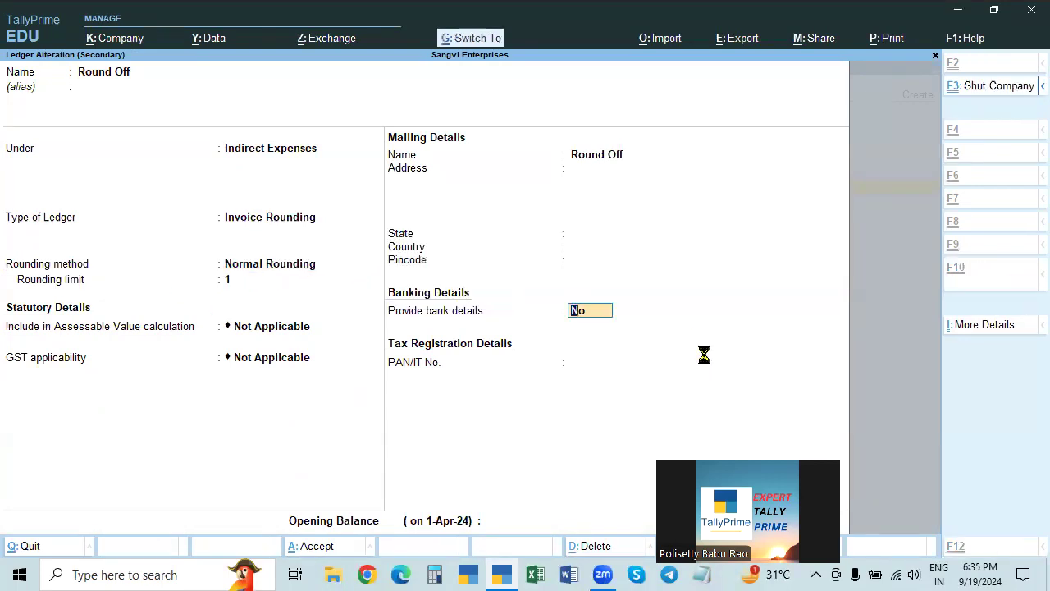
key(Return)
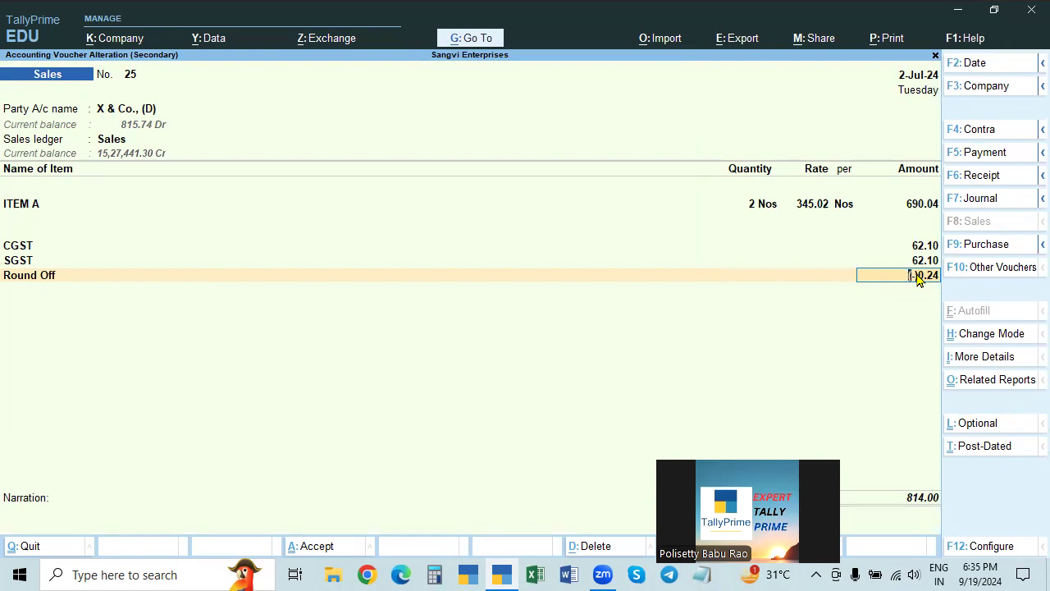
Remove the automatically calculated Round Off line from the voucher and end the ledger list.
key(BackSpace)
key(Up)
key(Up)
key(Up)
key(Up)
key(Up)
key(Up)
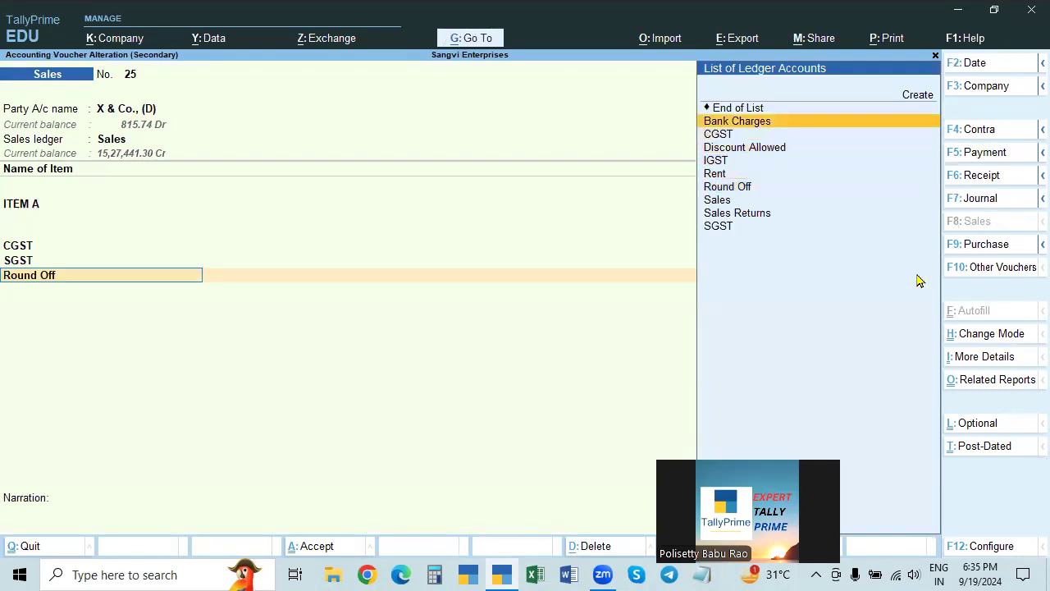
key(Return)
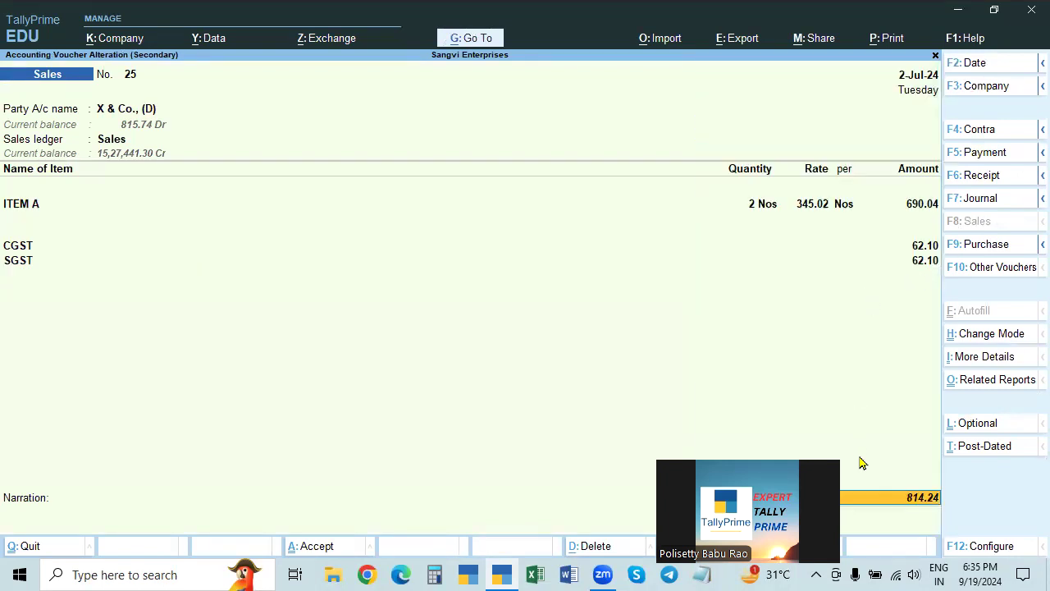
Add the Round Off ledger below SGST again, letting its amount be calculated automatically.
key(BackSpace)
key(Return)
text(Round)
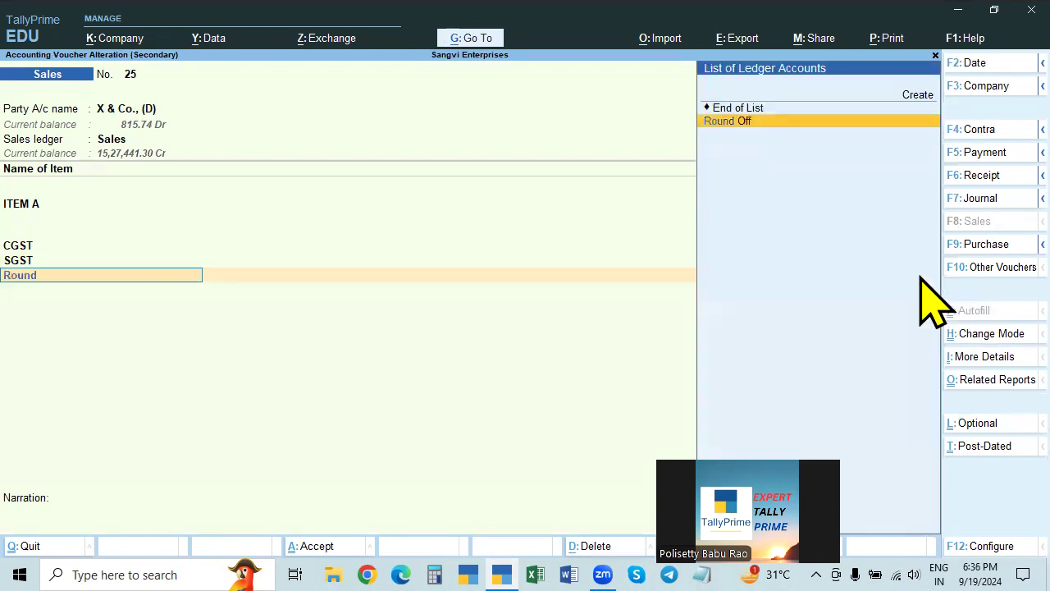
key(Return)
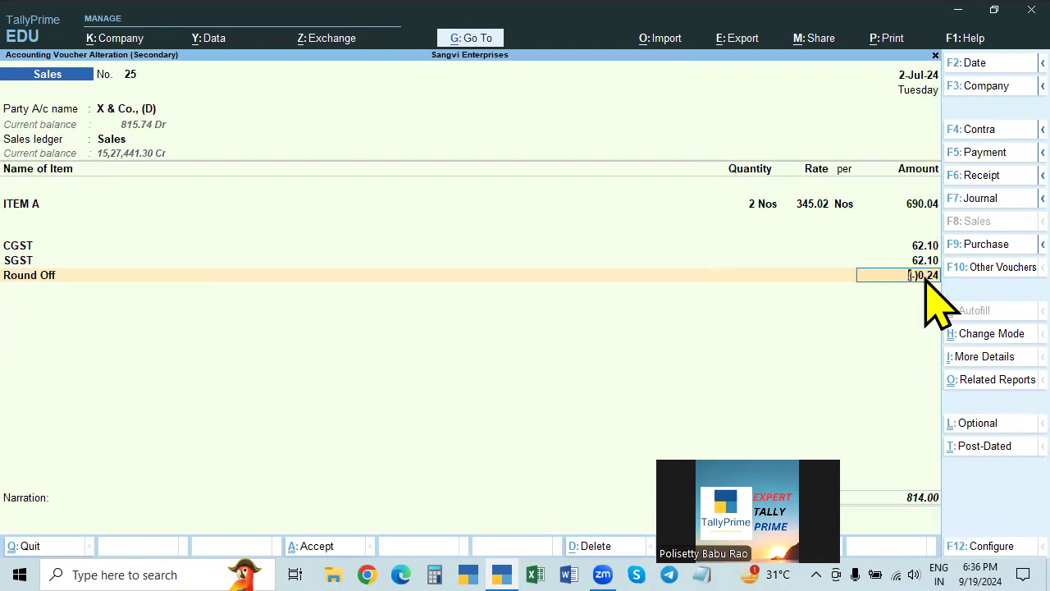
Remove the Round Off ledger from below SGST and end the voucher's ledger list.
click(814, 205)
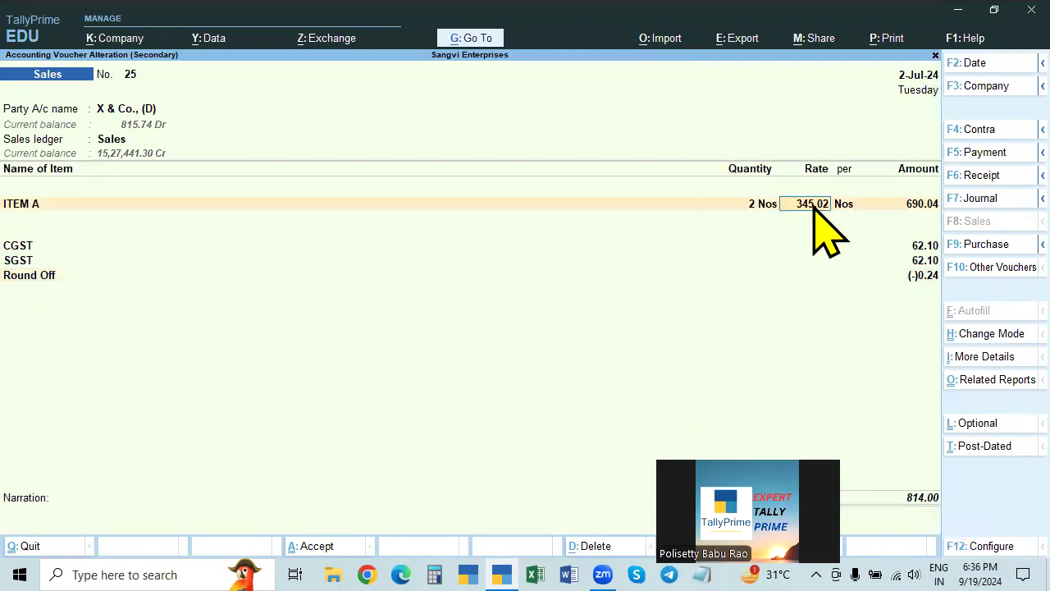
click(927, 276)
key(BackSpace)
key(BackSpace)
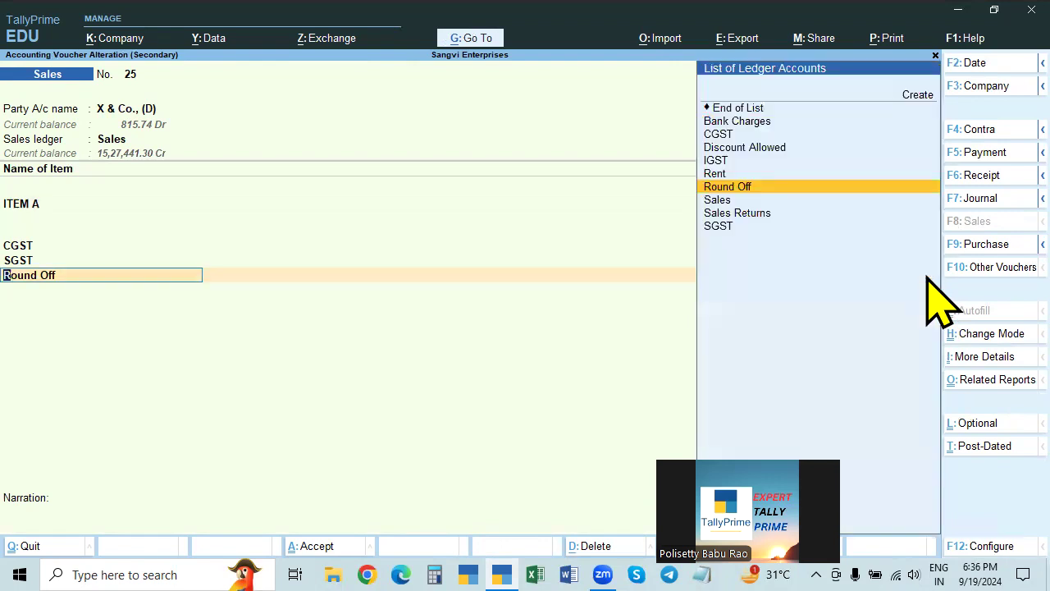
key(Up)
key(Up)
key(Up)
key(Up)
key(Up)
key(Up)
key(Return)
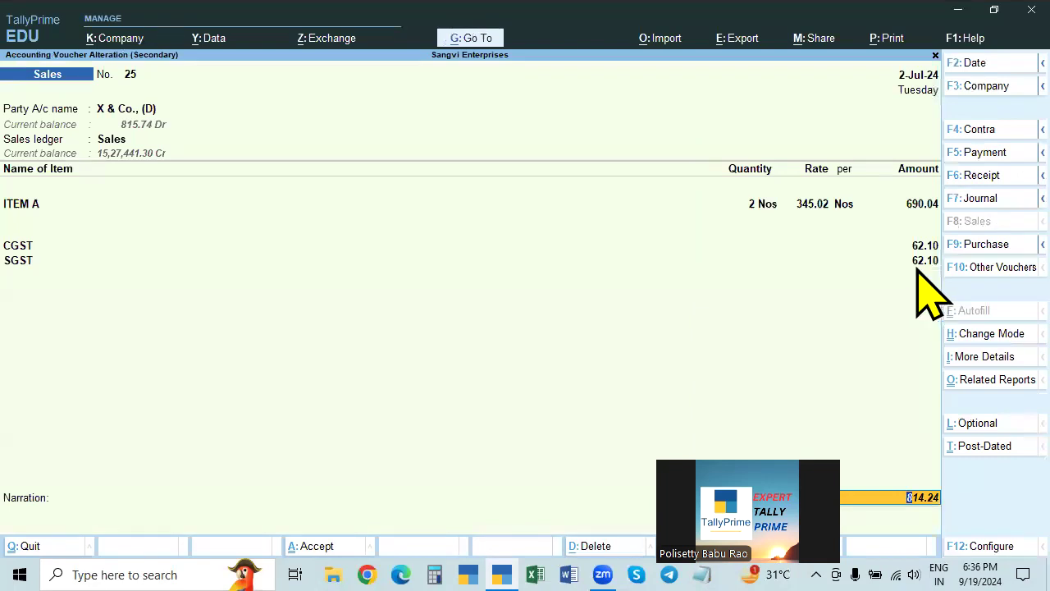
Set ITEM A's rate to 345.65.
click(812, 203)
key(BackSpace)
text(345.65)
key(Return)
key(Return)
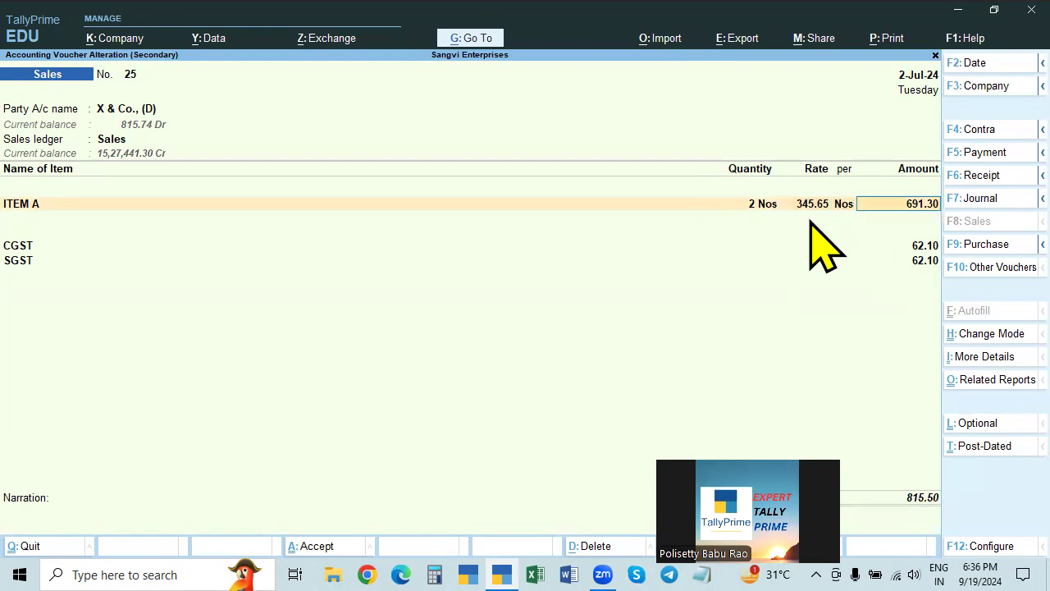
Set ITEM A's rate to 345.68 and accept the item line and the recalculated CGST and SGST amounts.
key(shift+Tab)
key(shift+Tab)
text(4)
key(BackSpace)
text(345.68)
key(Return)
key(Return)
key(Return)
key(Return)
key(Return)
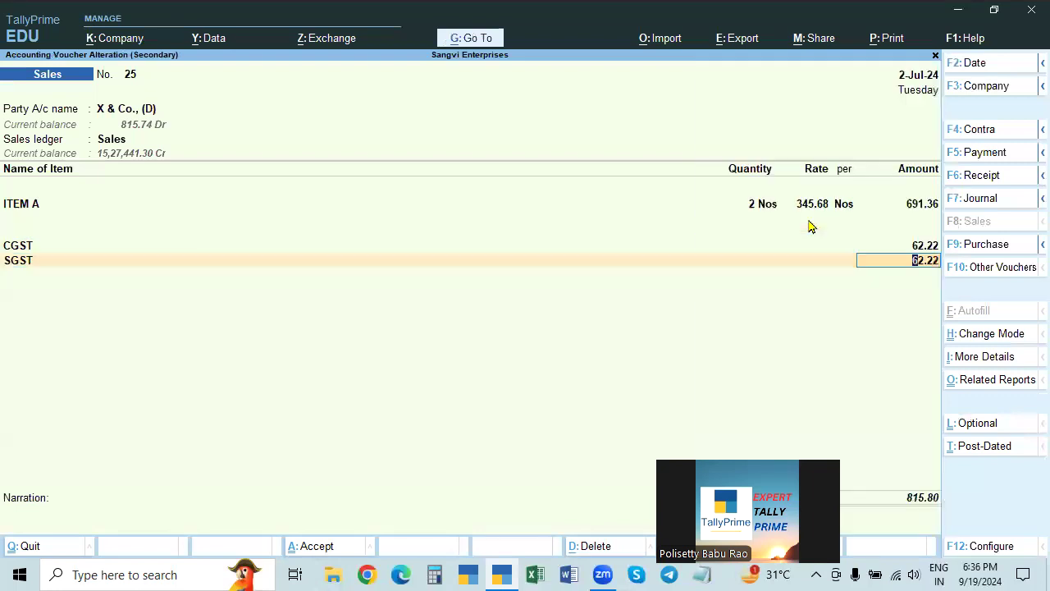
key(Return)
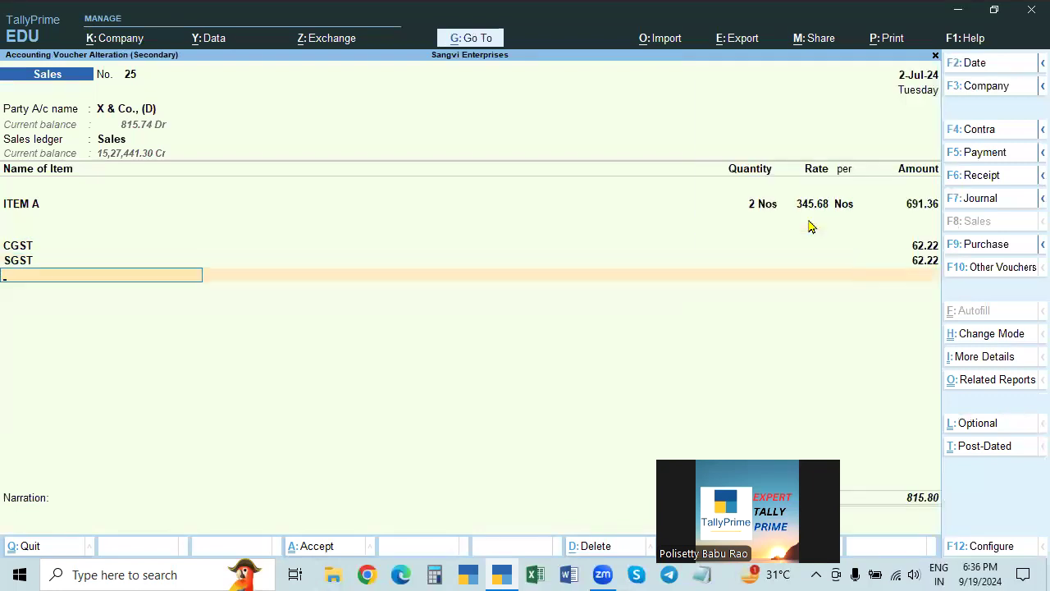
Add the Round Off ledger below SGST and accept its automatically calculated amount.
text(Round)
key(BackSpace)
key(BackSpace)
key(BackSpace)
key(BackSpace)
key(BackSpace)
key(BackSpace)
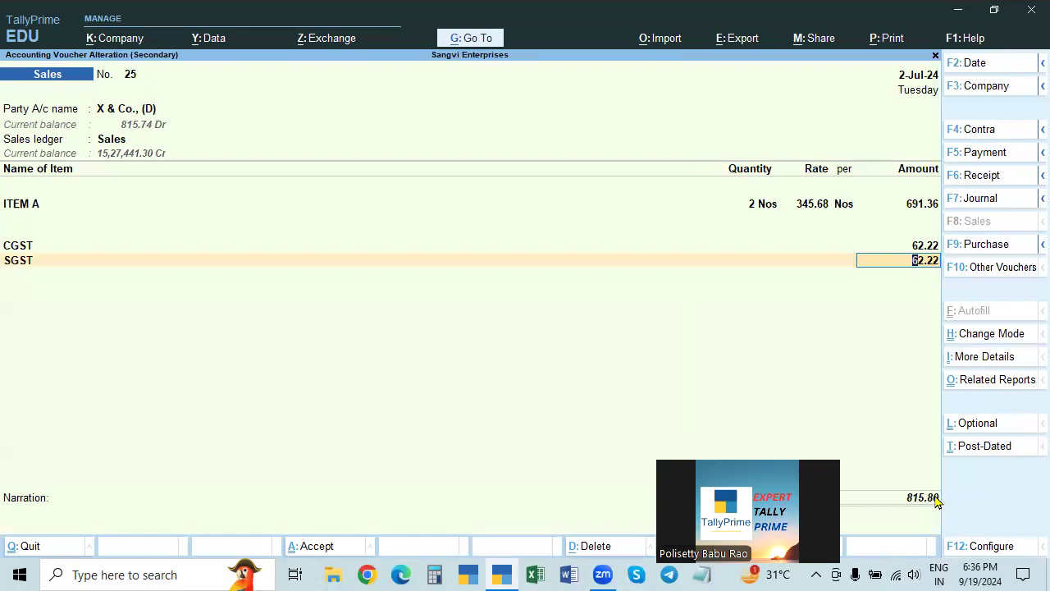
key(Return)
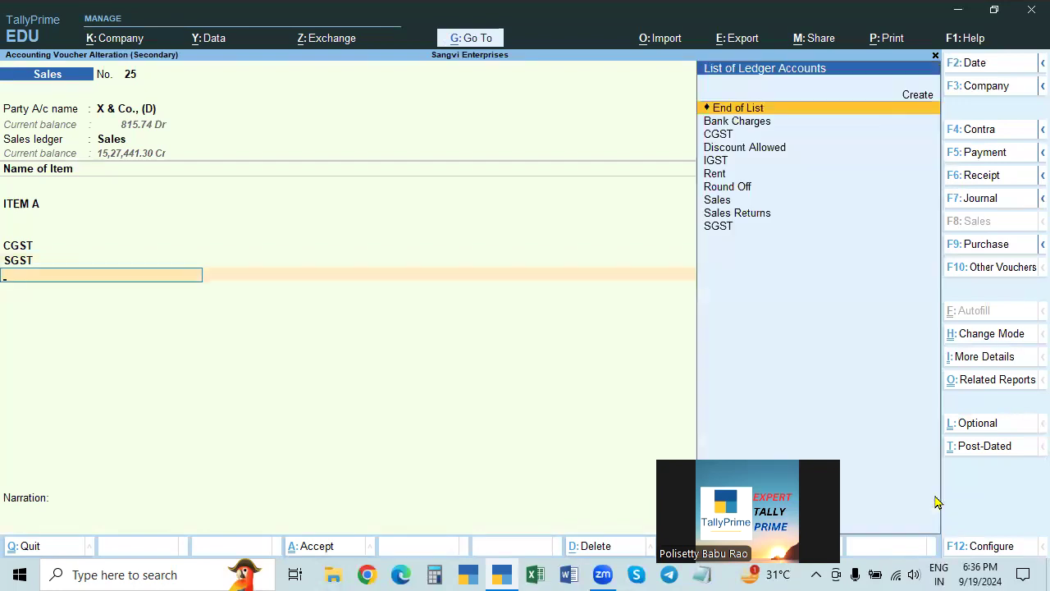
text(Round)
key(Return)
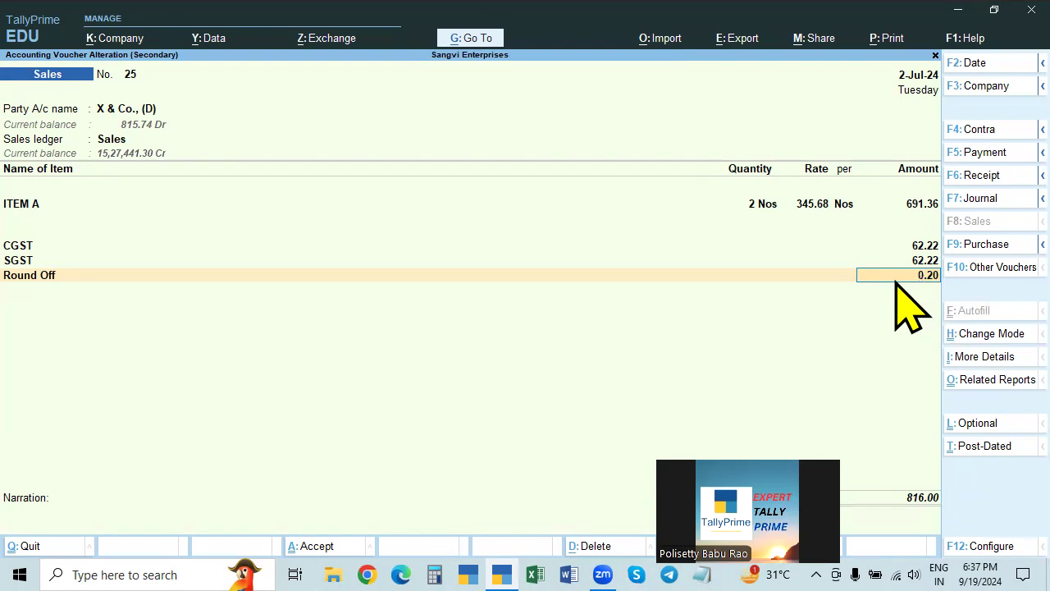
key(Return)
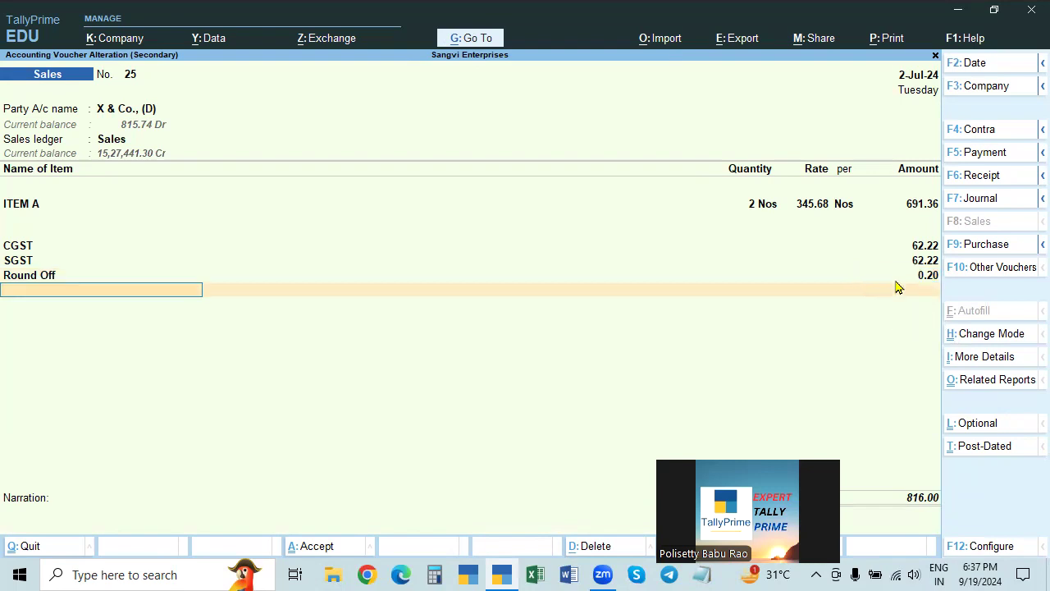
End the voucher's ledger list, accept the bill-wise details and save sales voucher 25.
key(Return)
key(Return)
key(Return)
key(Return)
key(Return)
key(Return)
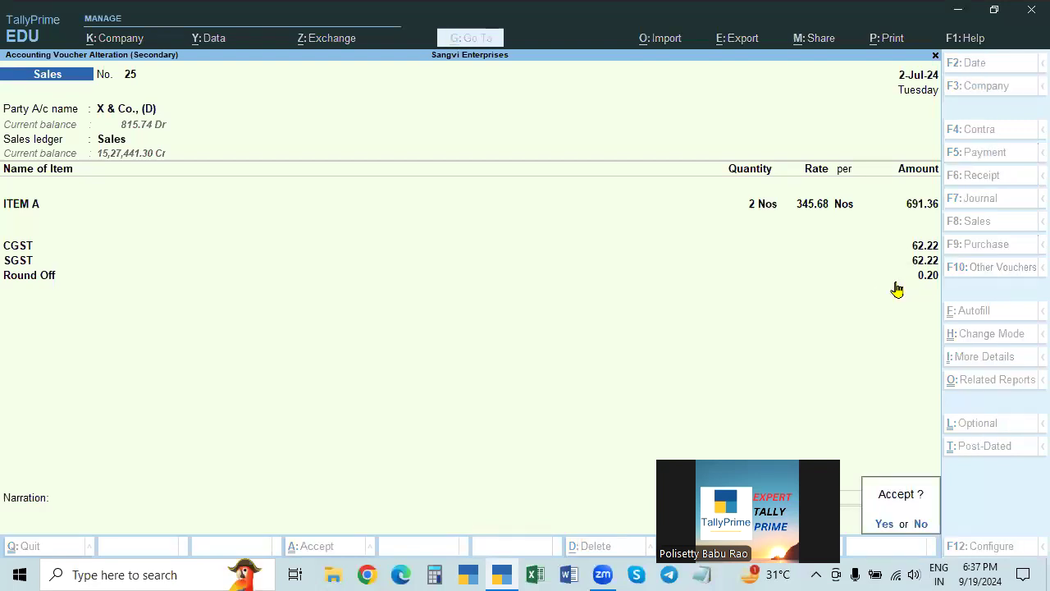
key(Return)
Reopen sales voucher 25 and review the Round Off ledger's type, rounding method and rounding limit from its line.
key(Return)
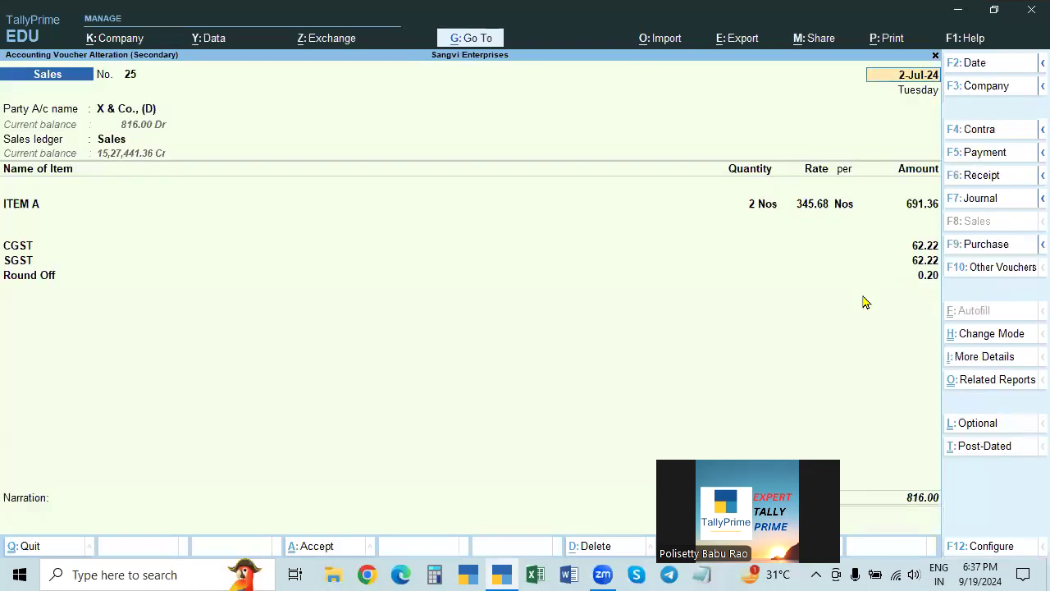
drag(710, 495, 80, 443)
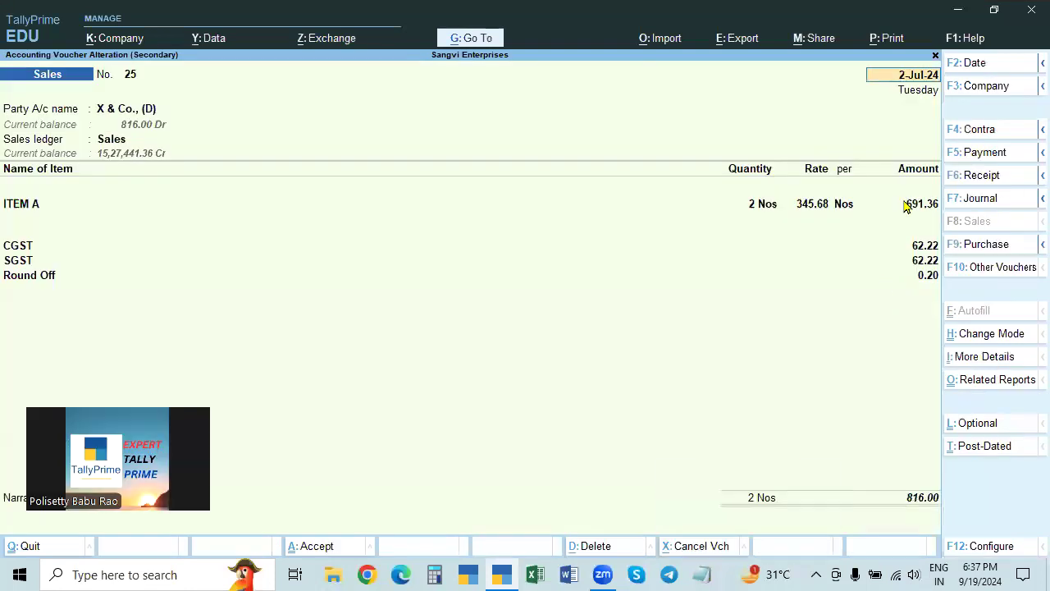
key(Escape)
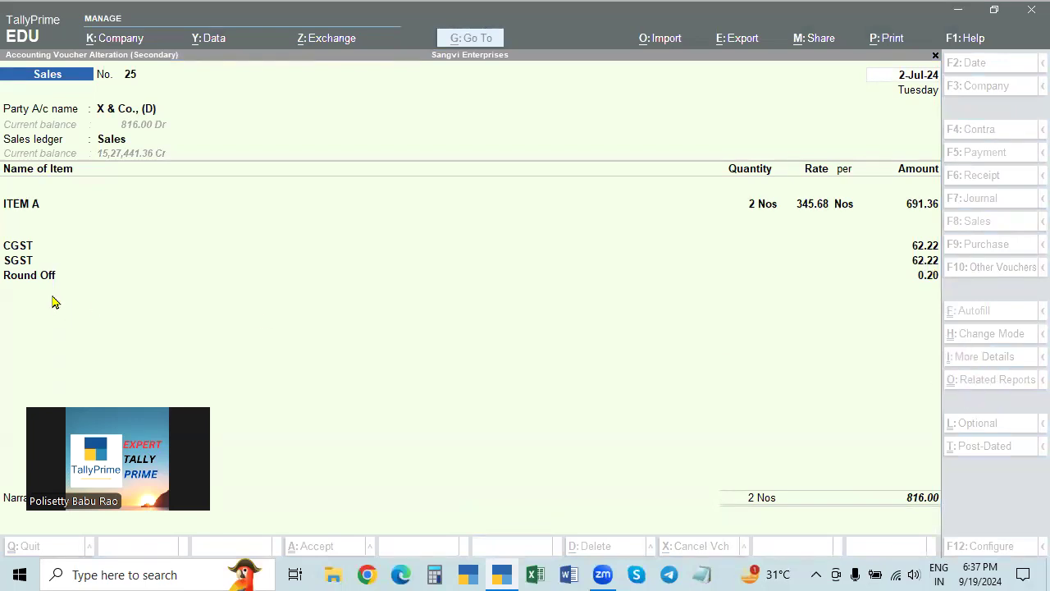
click(28, 277)
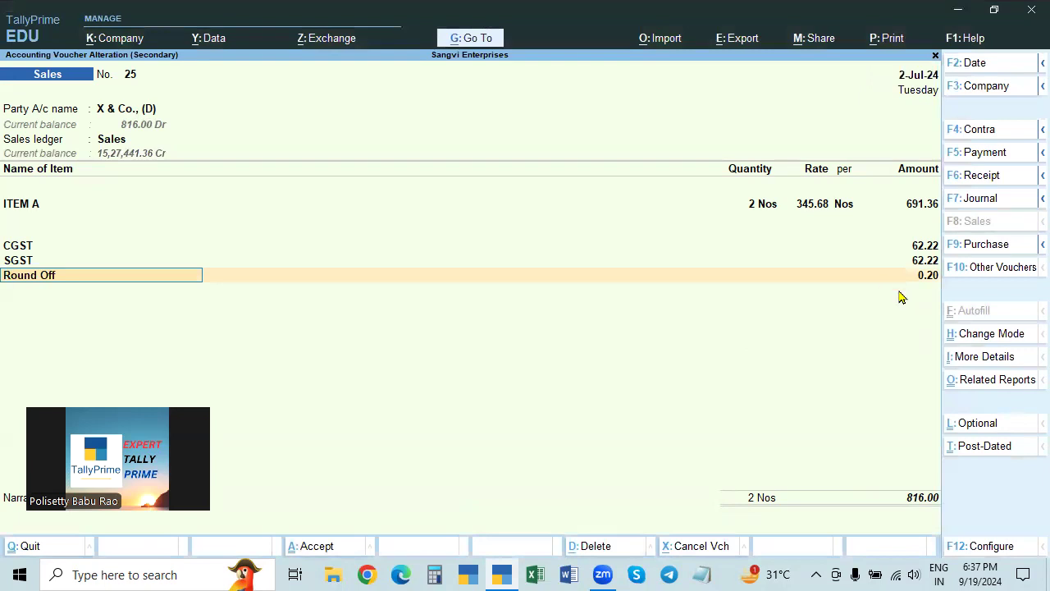
key(ctrl+Return)
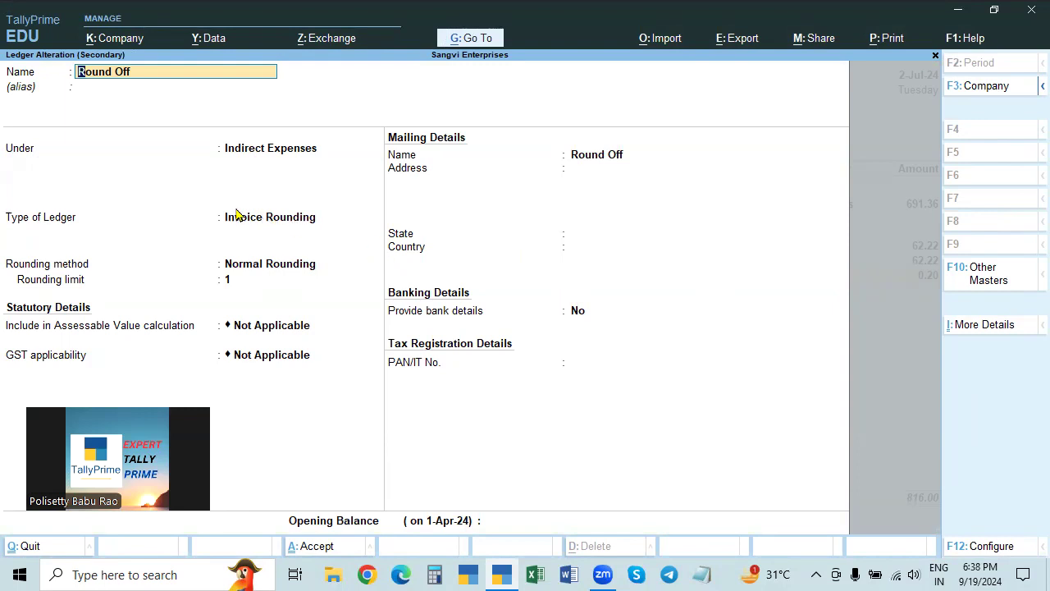
click(268, 223)
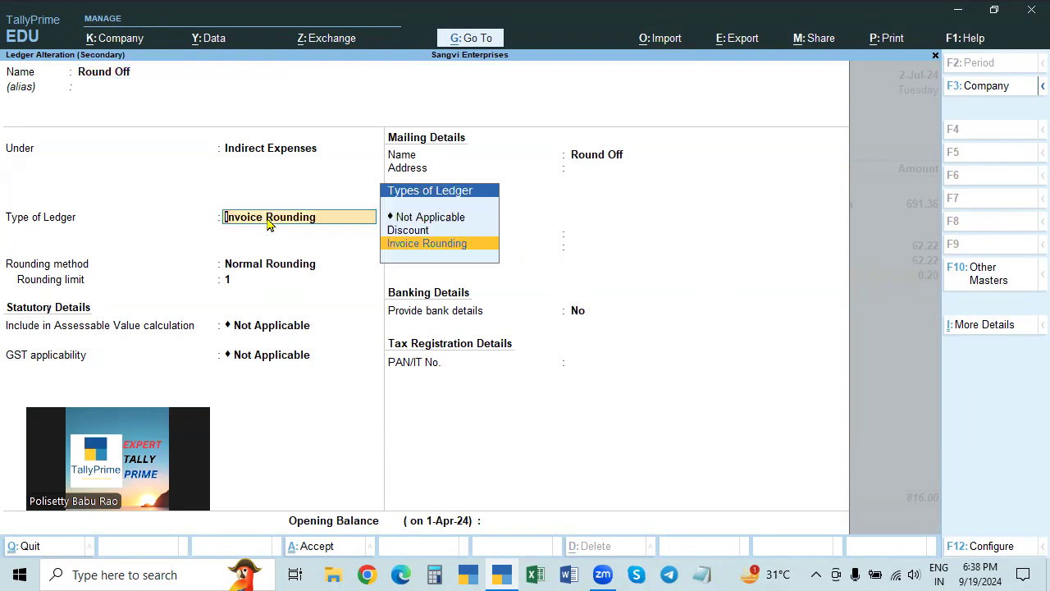
key(Return)
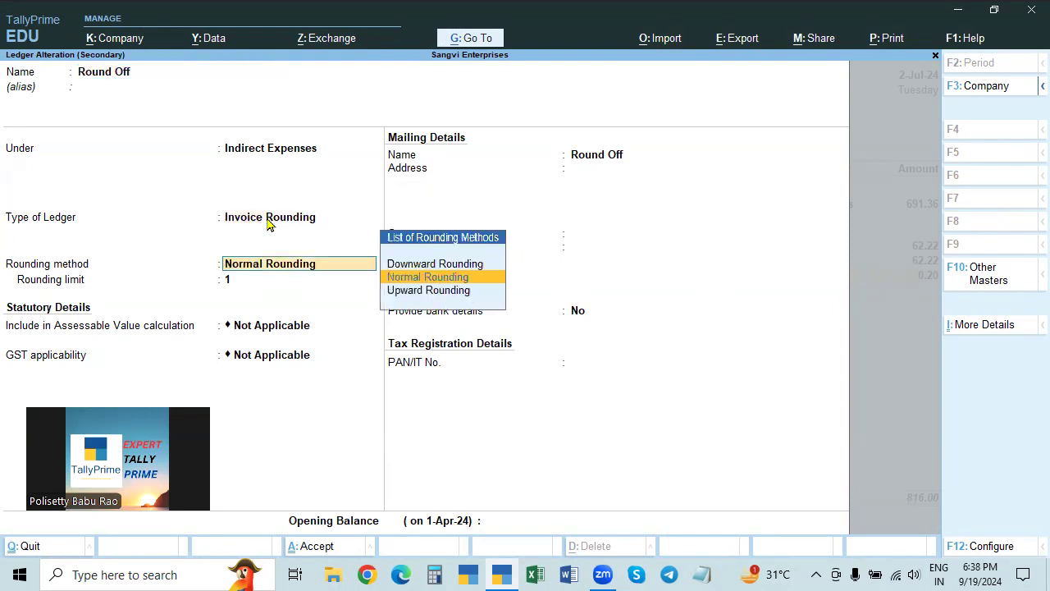
key(Return)
key(Return)
key(ctrl+a)
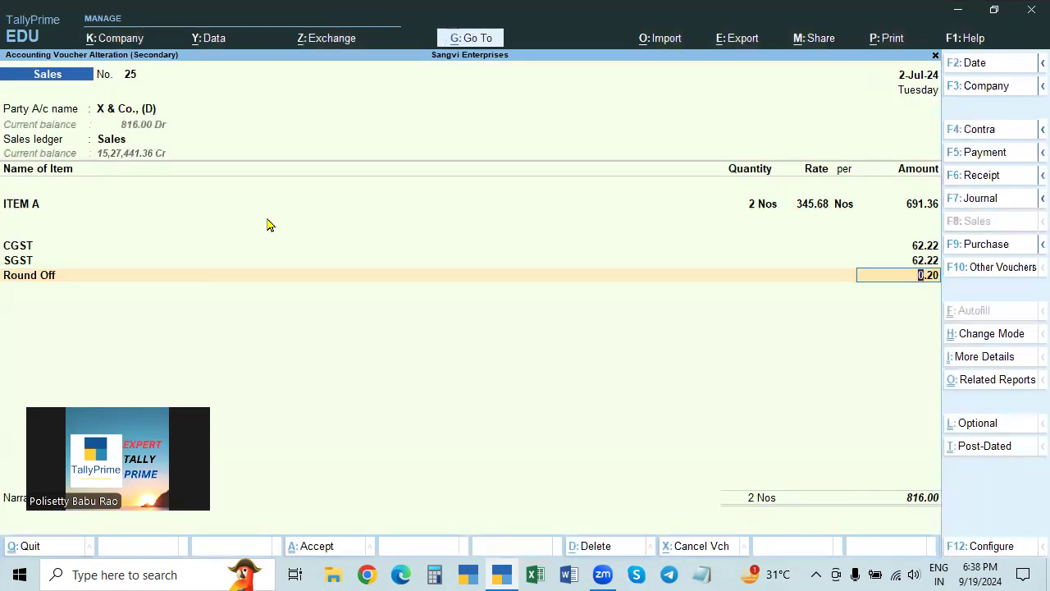
Accept the Round Off amount and bill-wise details, and save sales voucher 25 again.
key(Return)
key(Return)
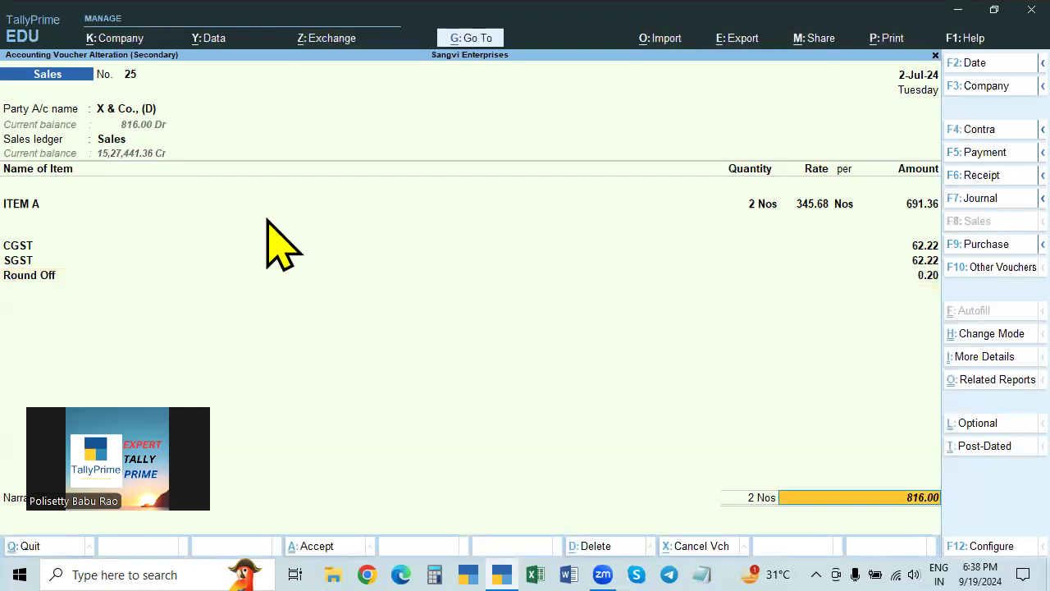
key(Return)
key(Return)
key(Return)
key(Return)
key(Return)
key(Return)
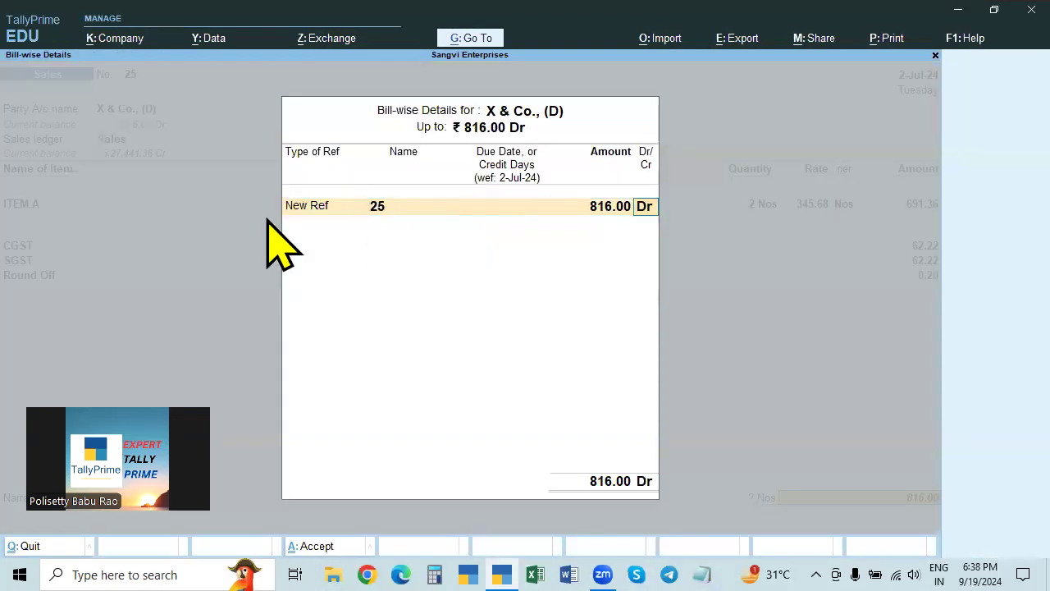
key(Return)
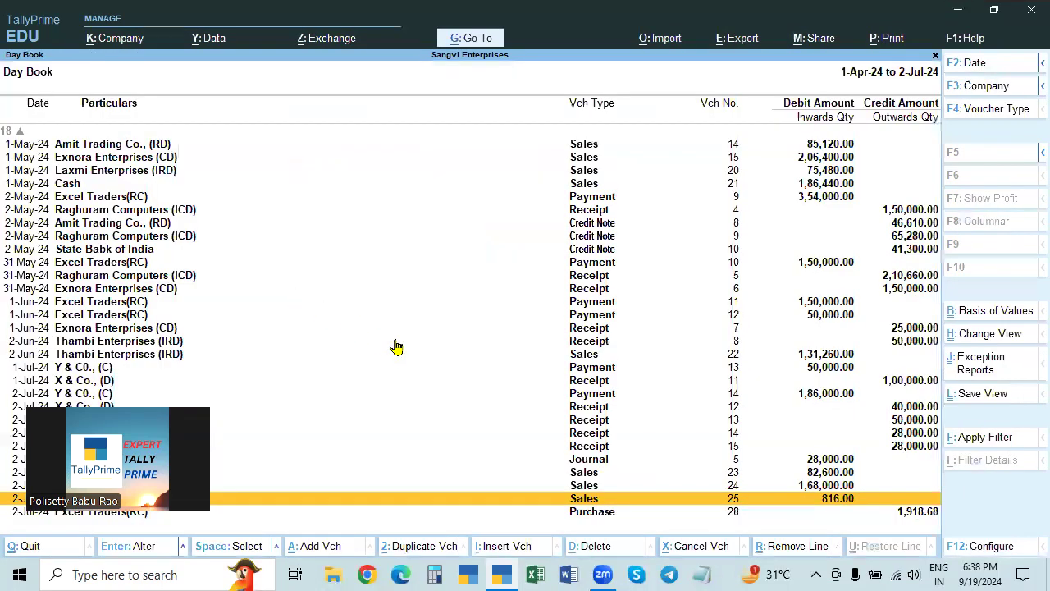
Reopen sales voucher 25 from the Day Book and set ITEM A's rate to 345.
key(Return)
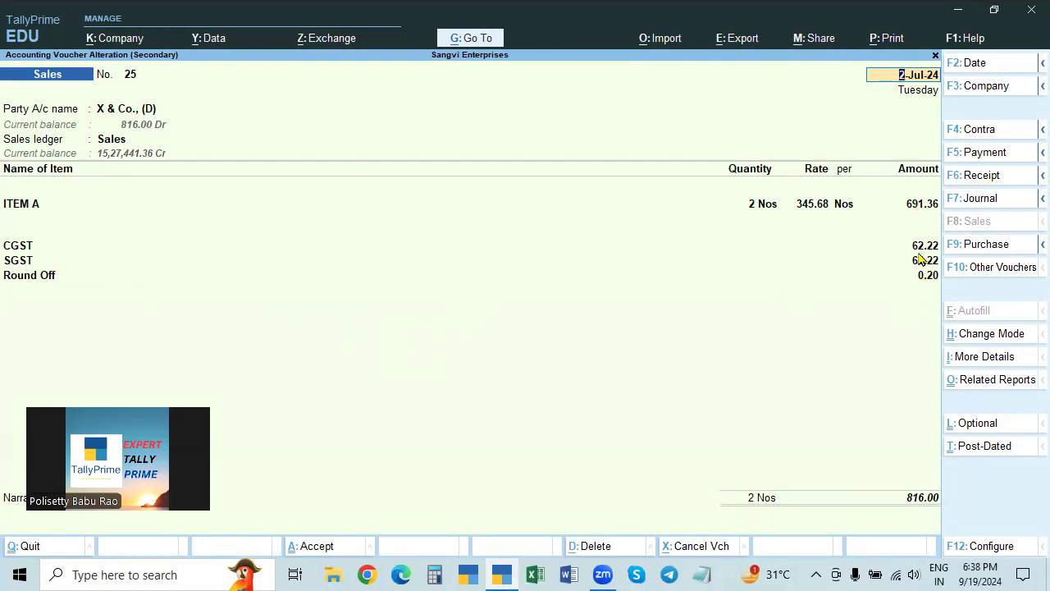
click(931, 502)
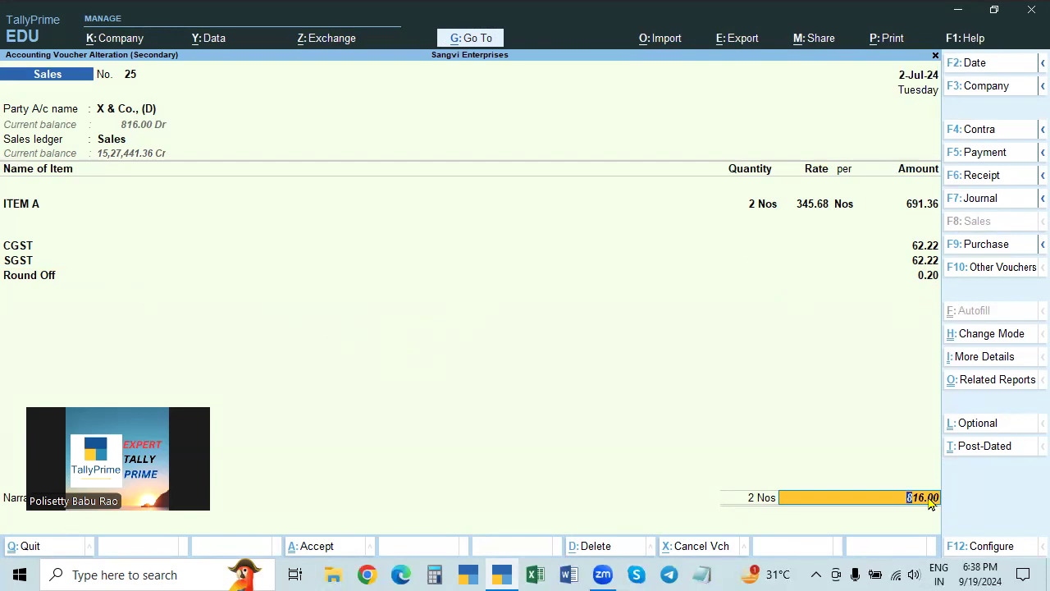
click(38, 279)
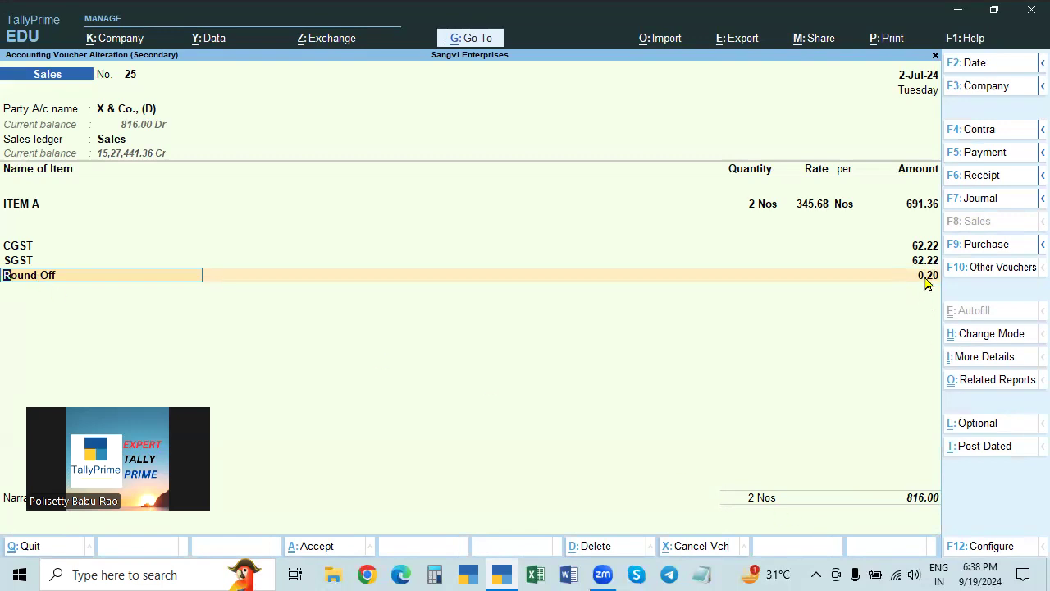
click(812, 205)
text(345)
key(Return)
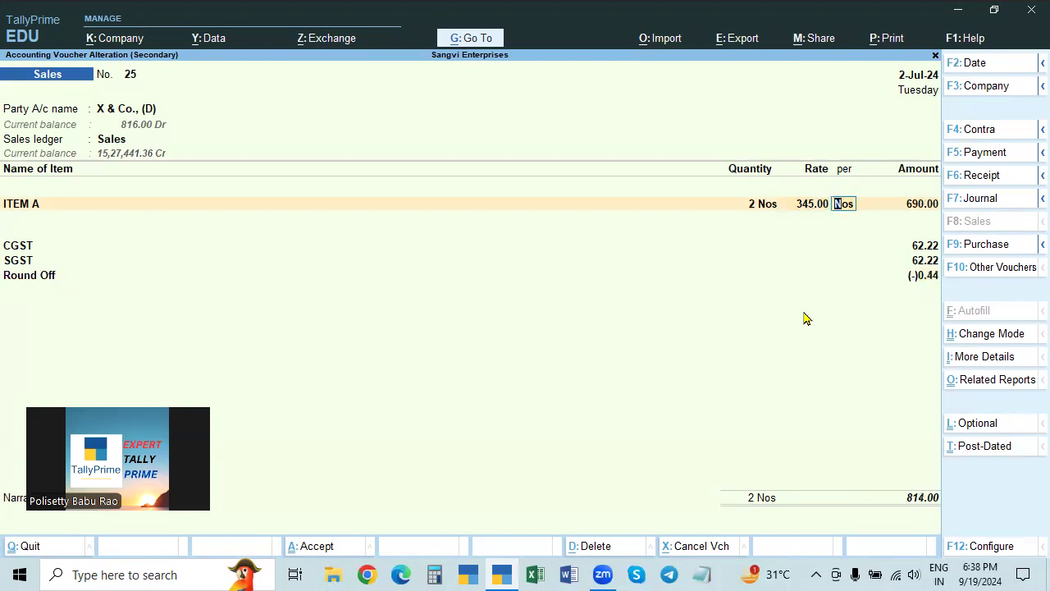
Set ITEM A's rate to 346 and accept the lines down to Round Off.
key(shift+Tab)
key(BackSpace)
text(346)
key(Return)
key(Return)
key(Return)
key(Return)
key(Return)
key(BackSpace)
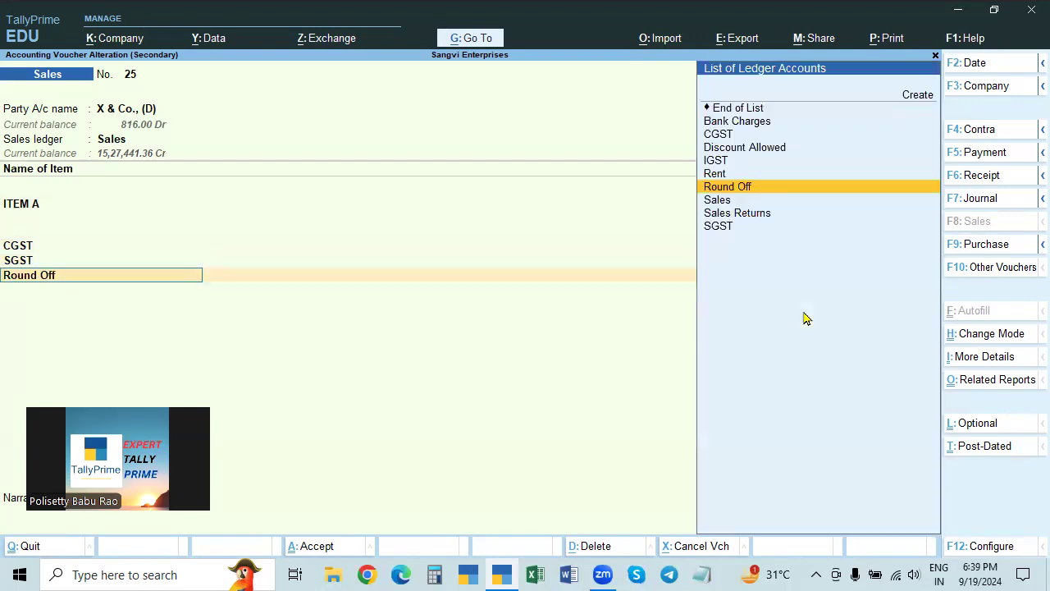
Set ITEM A's rate back to 345 and recalculate the CGST and SGST amounts.
click(16, 208)
key(Return)
key(Return)
key(BackSpace)
text(345)
key(Return)
key(Return)
key(Return)
key(Return)
key(Return)
key(Return)
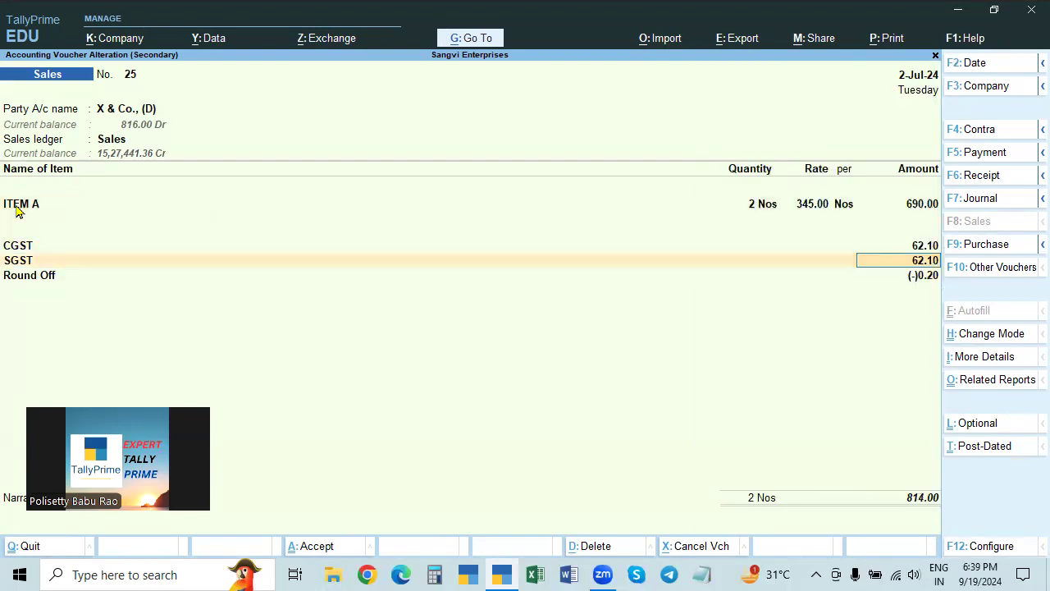
Set ITEM A's rate to 345.50, recalculate the taxes, and return to the Day Book without saving the voucher.
key(Return)
key(BackSpace)
key(BackSpace)
key(BackSpace)
key(BackSpace)
key(BackSpace)
key(BackSpace)
key(BackSpace)
key(BackSpace)
text(345.50)
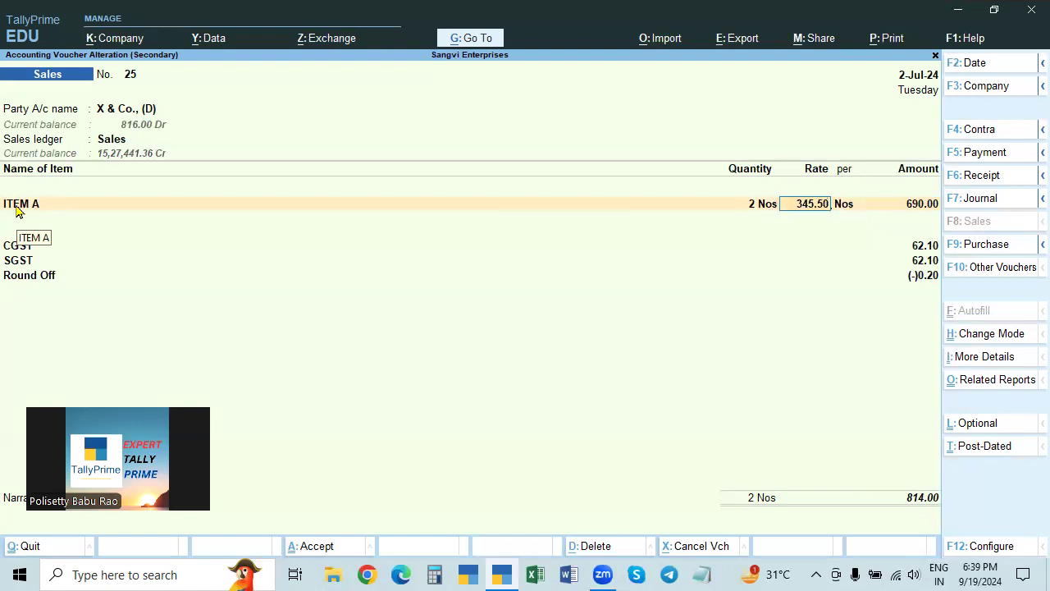
key(Return)
key(Return)
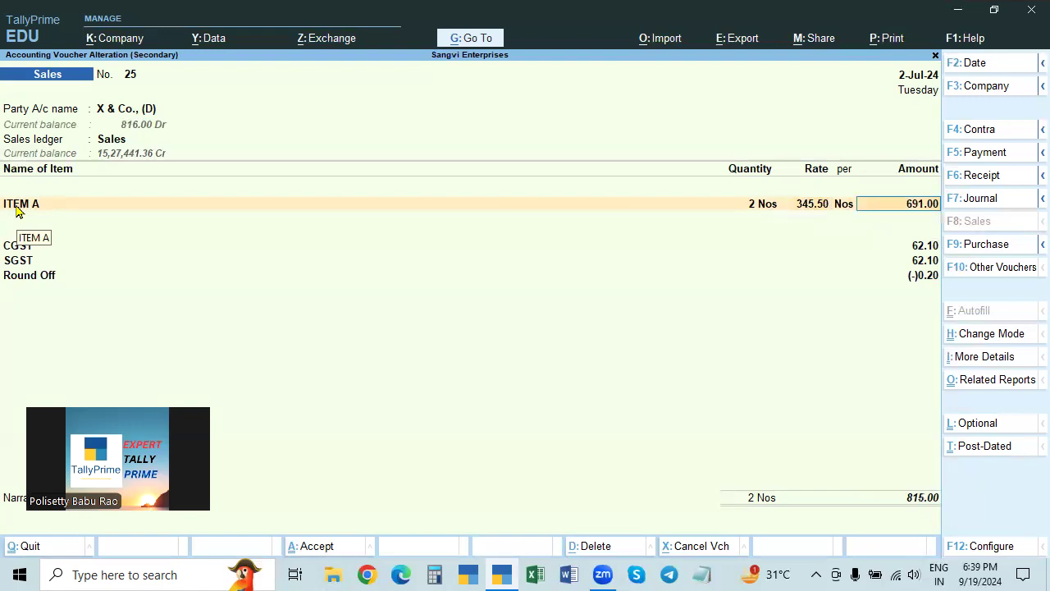
key(Return)
key(Return)
key(Return)
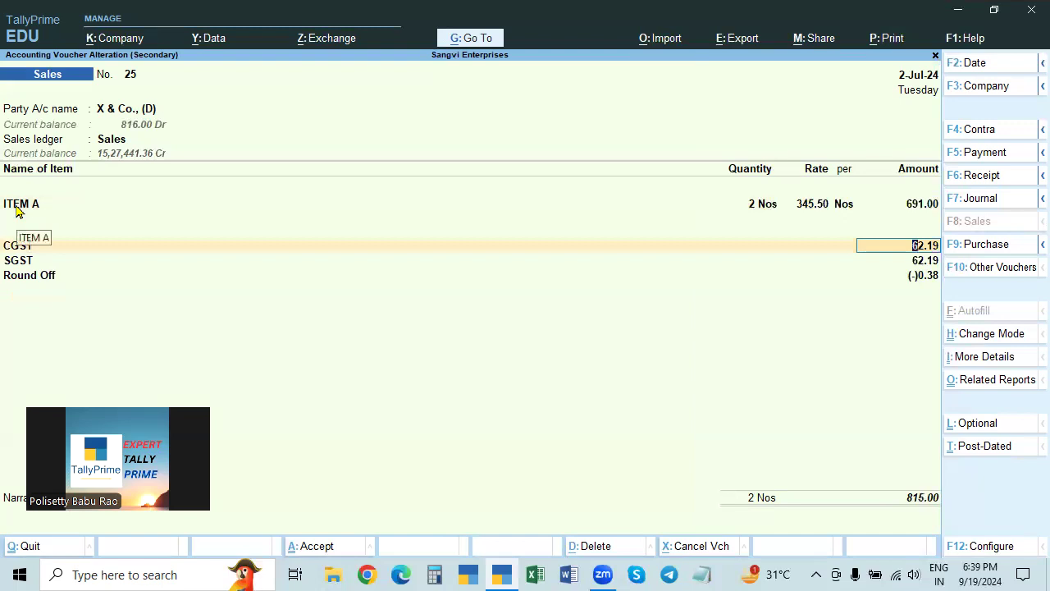
key(ctrl+a)
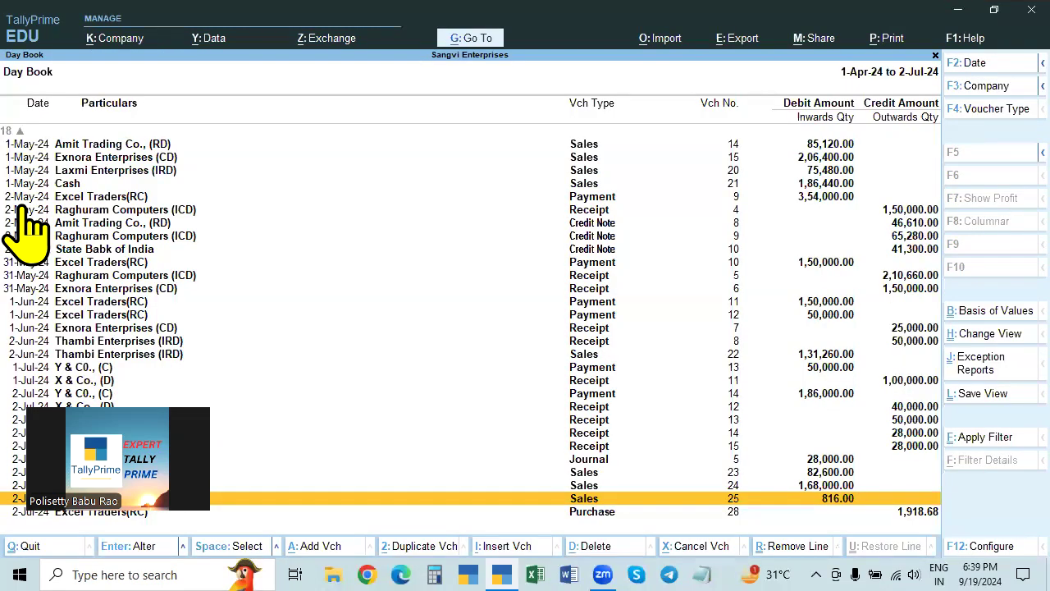
Reopen sales voucher 25, accept its Round Off line and bill-wise details, and save it.
key(Return)
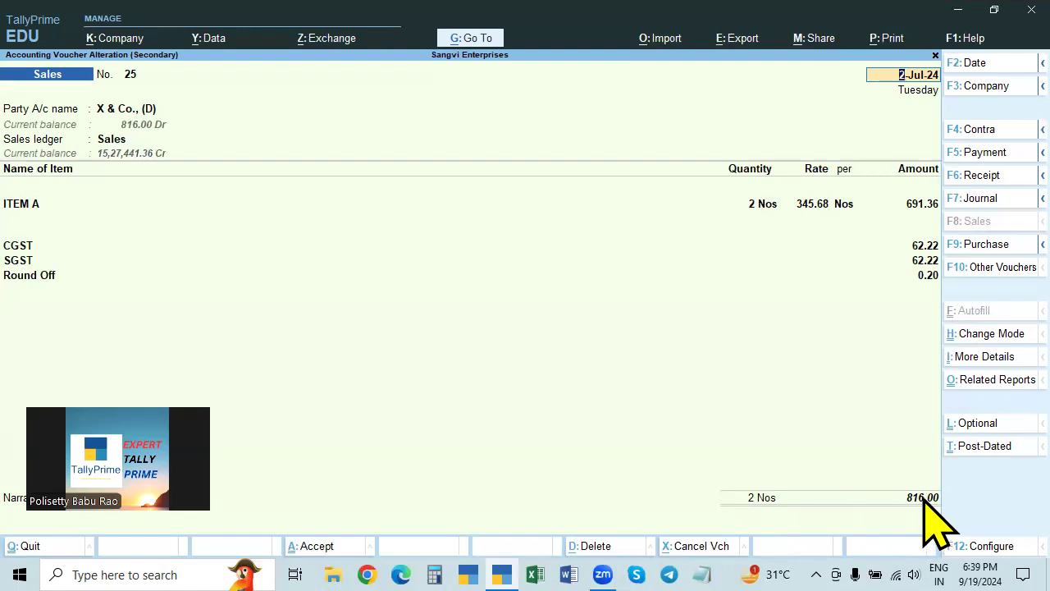
click(24, 277)
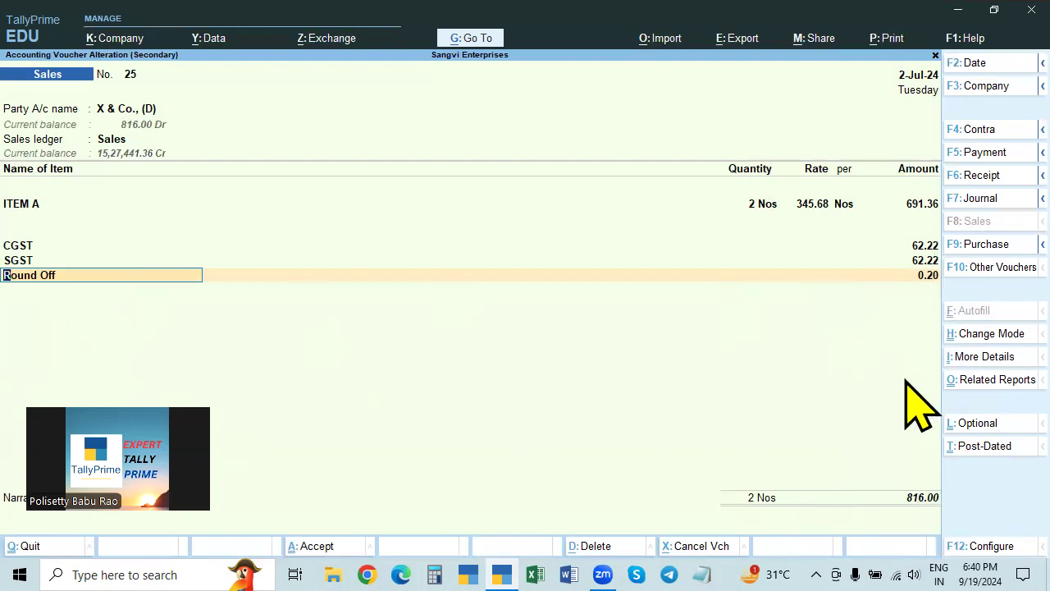
key(Return)
key(Return)
key(Return)
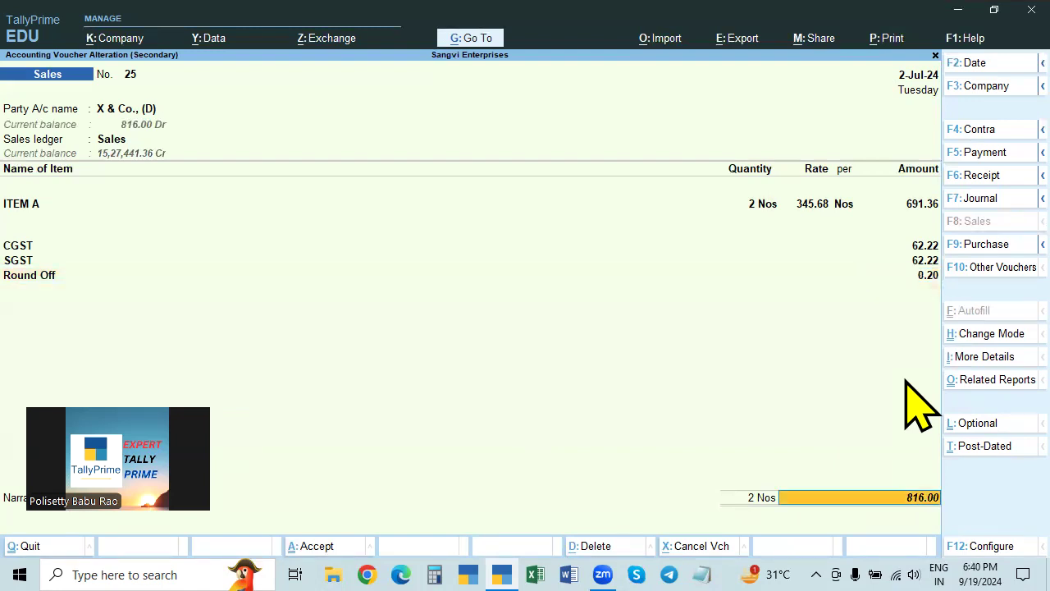
key(Return)
key(Return)
key(Return)
key(Return)
key(Return)
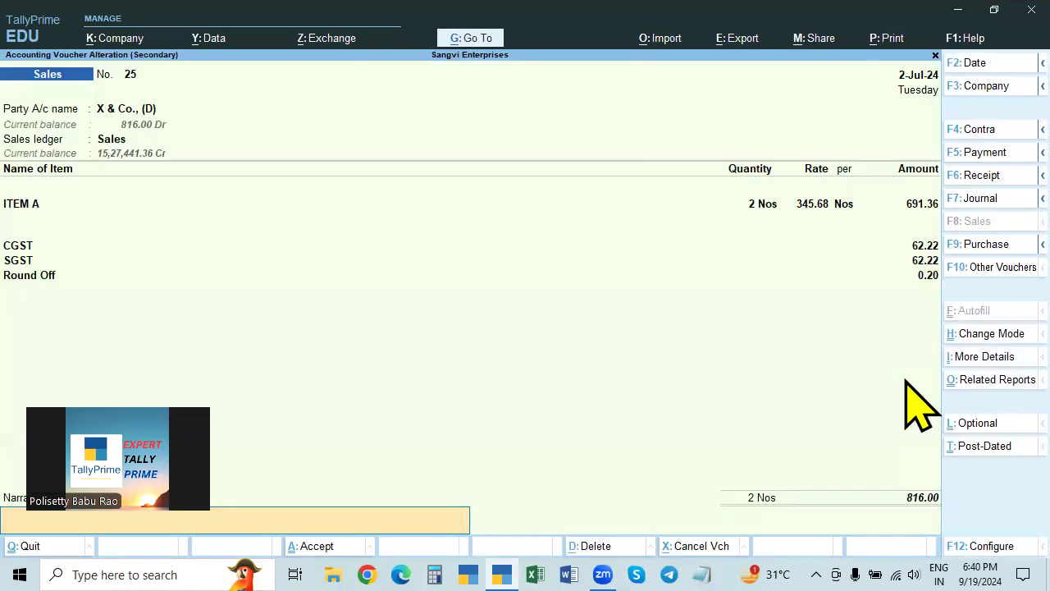
key(Return)
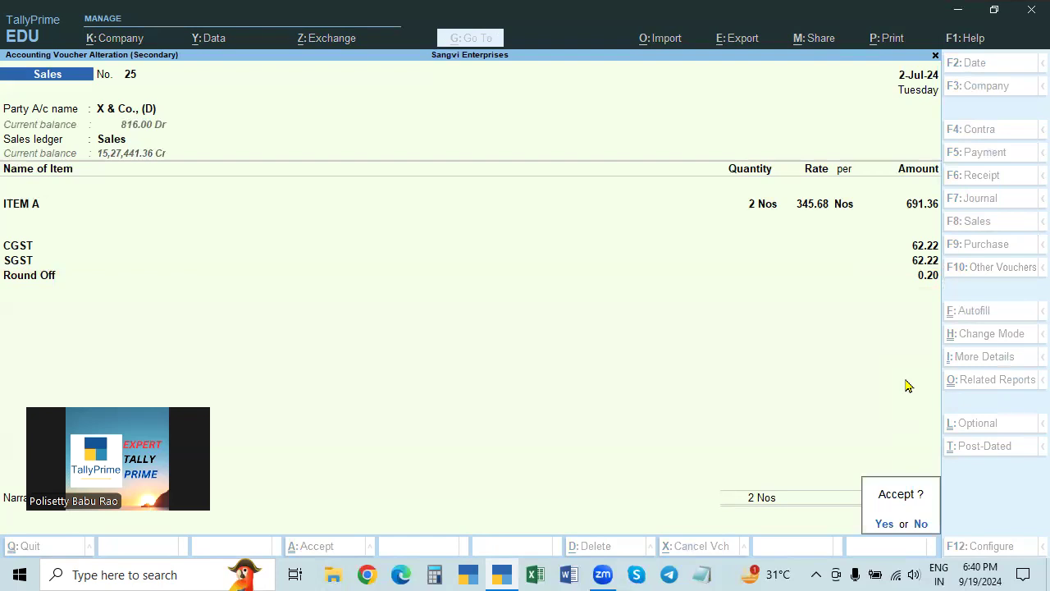
key(Return)
Reopen sales voucher 25 and examine its SGST and Round Off amounts against the invoice total.
key(Return)
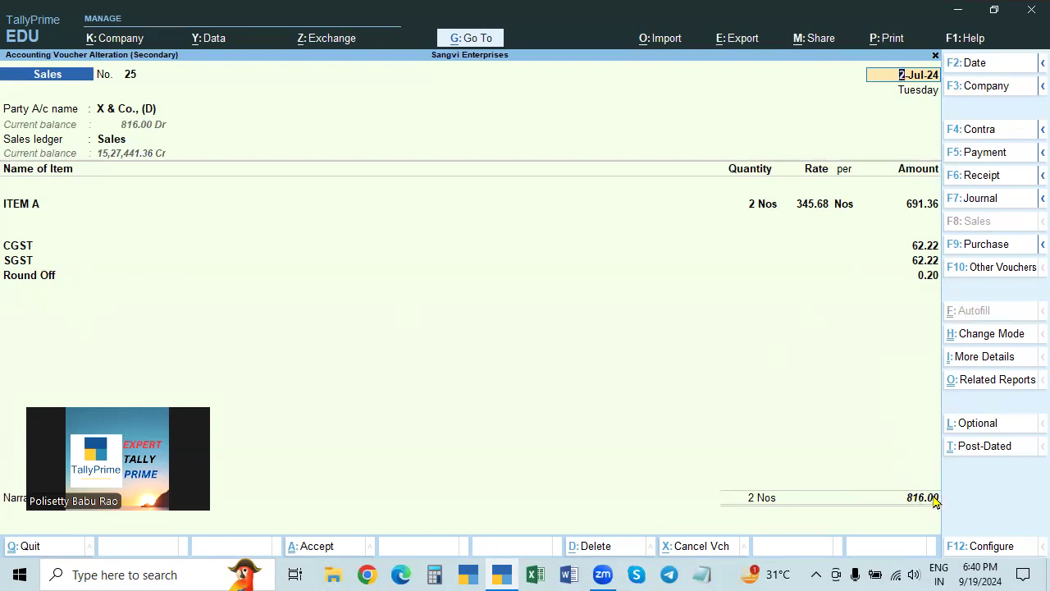
click(922, 259)
key(Return)
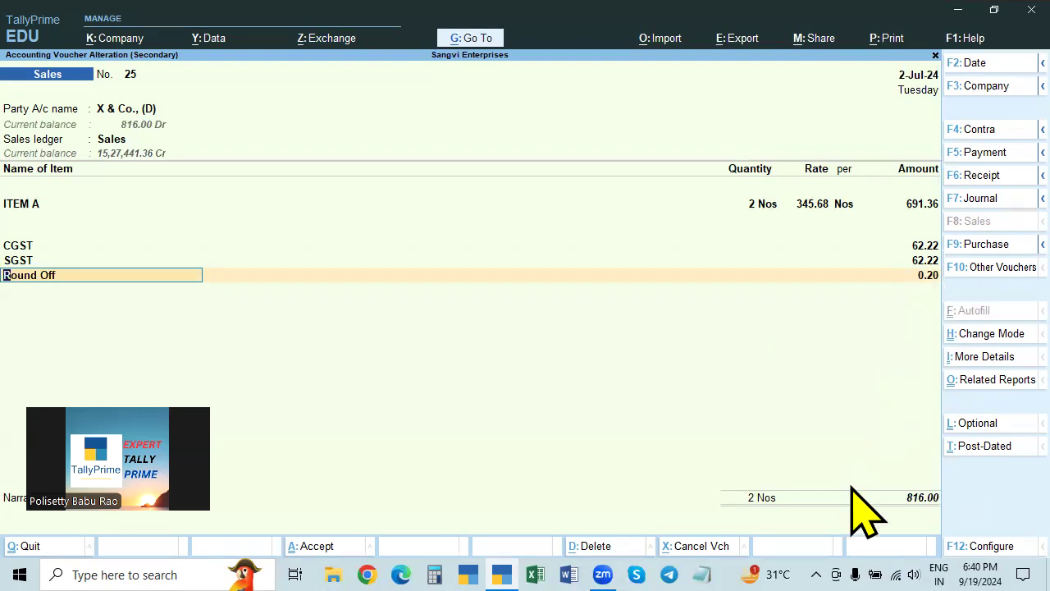
click(908, 497)
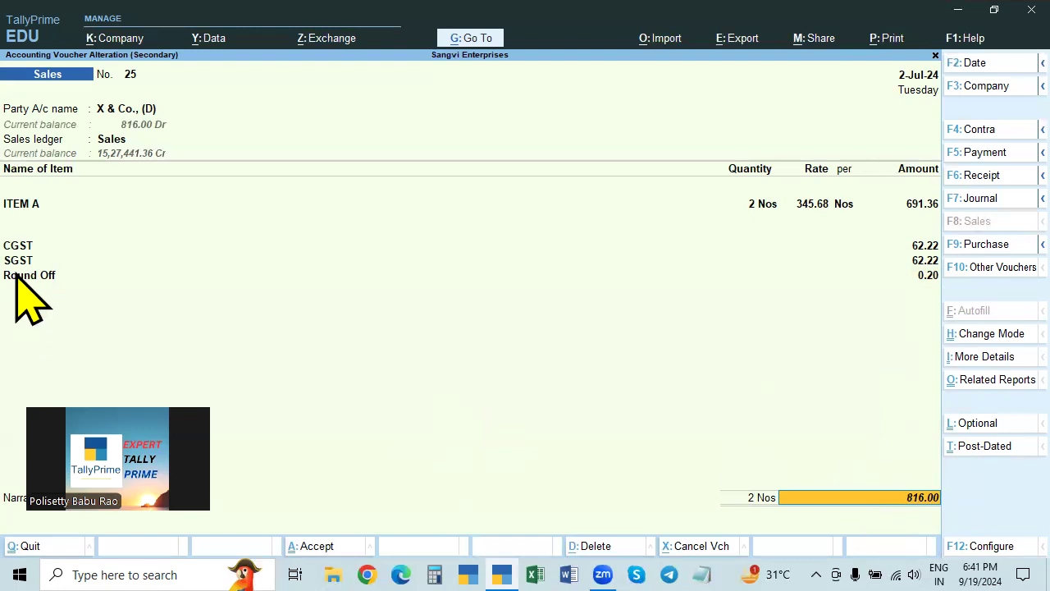
click(926, 278)
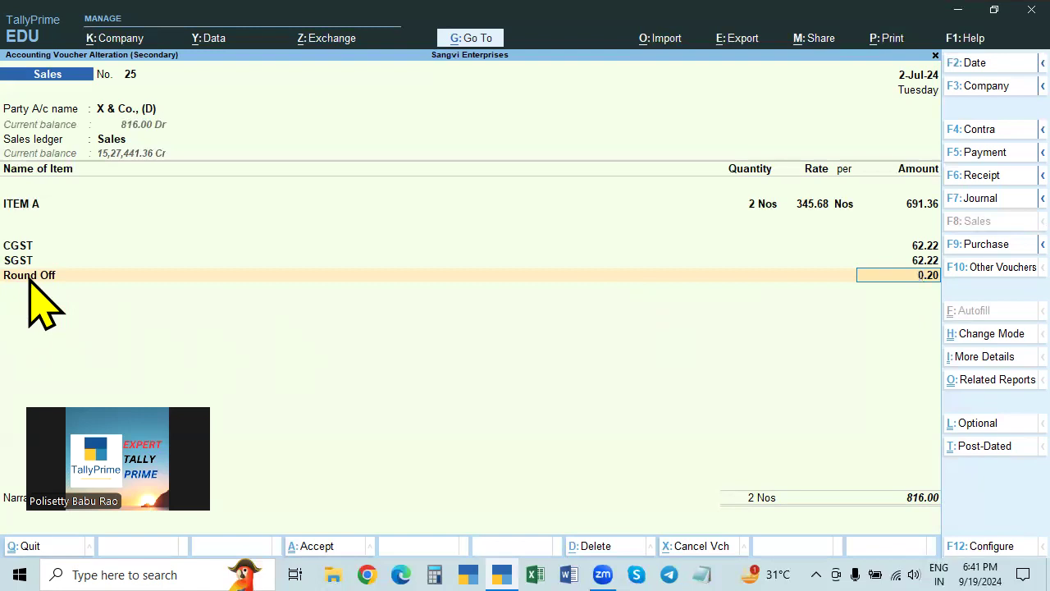
Save sales voucher 25, then open purchase voucher 28 and go through ITEM A to its CGST amount.
key(ctrl+a)
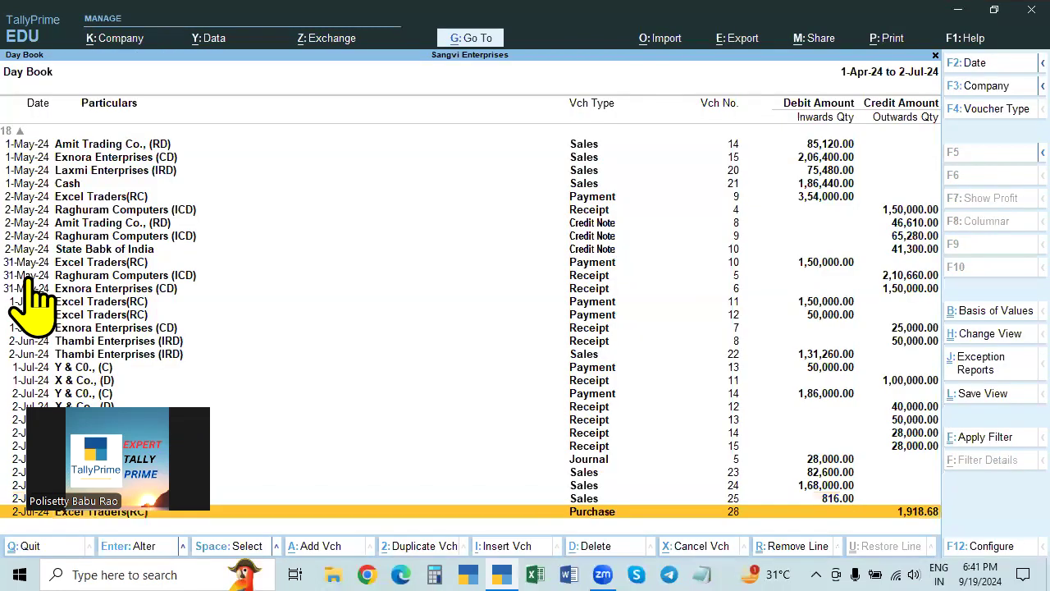
key(Return)
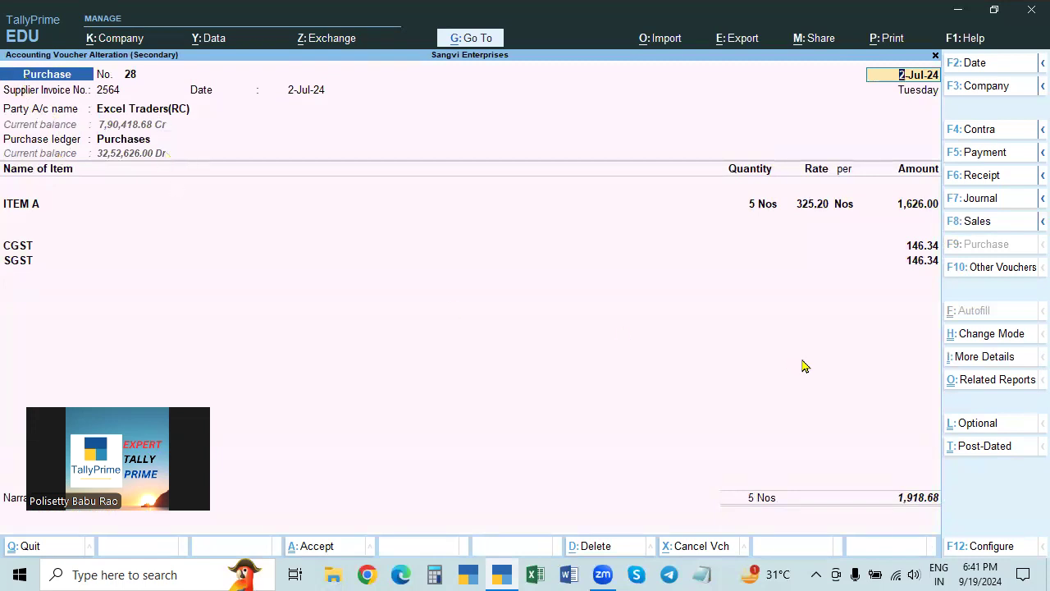
click(919, 209)
key(Return)
key(Return)
key(Return)
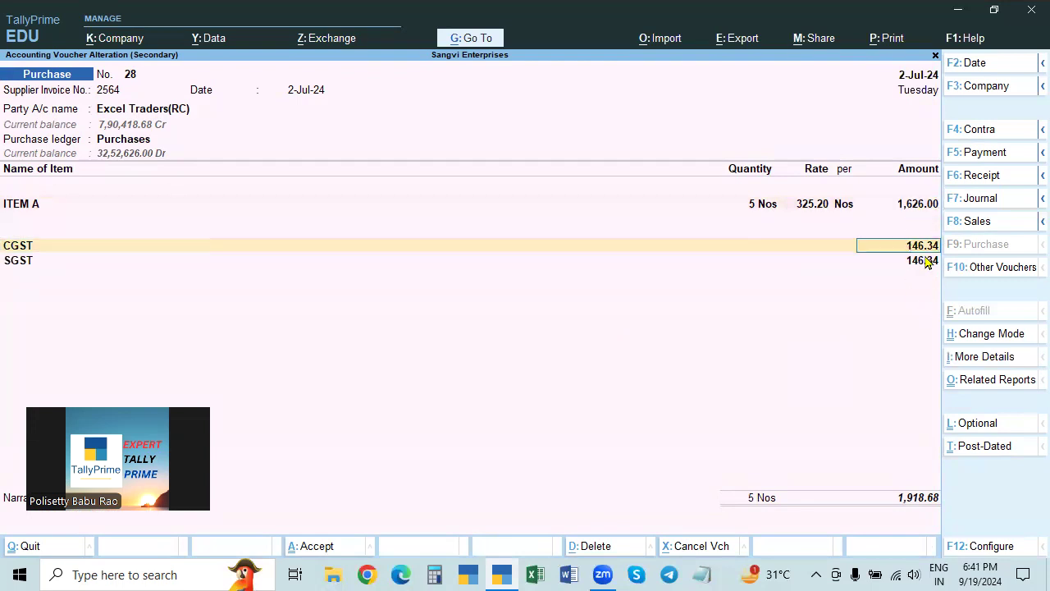
Examine the rounding method in the CGST ledger used in purchase voucher 28, and return to the CGST amount.
key(Return)
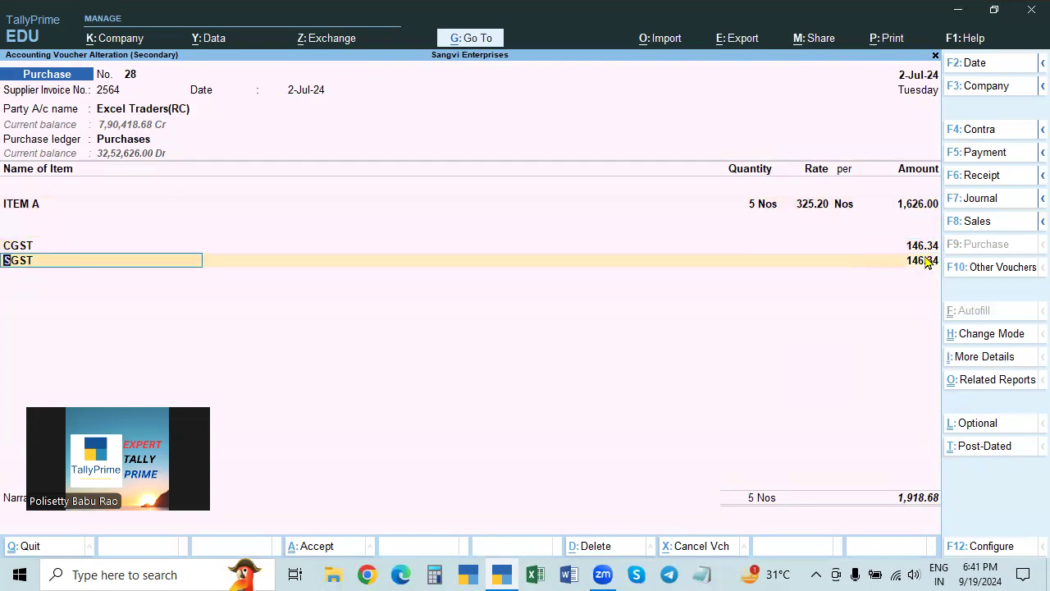
key(BackSpace)
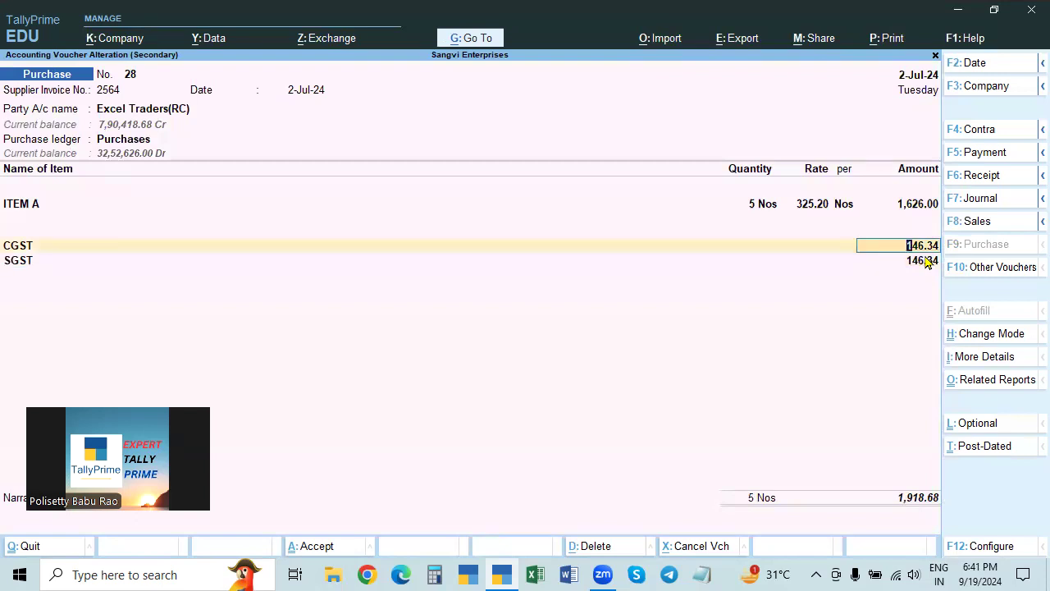
key(BackSpace)
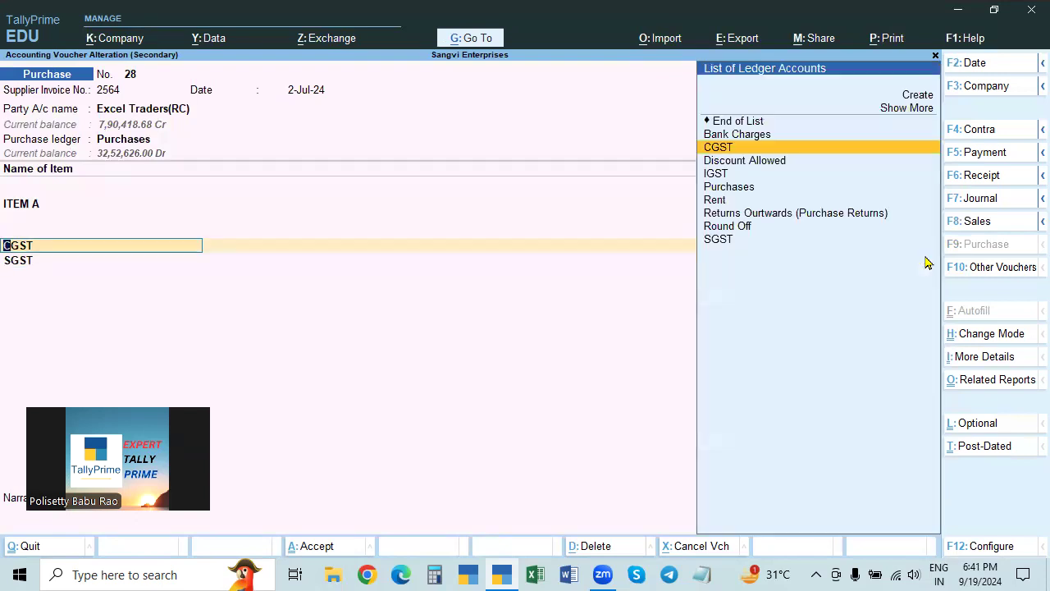
key(ctrl+Return)
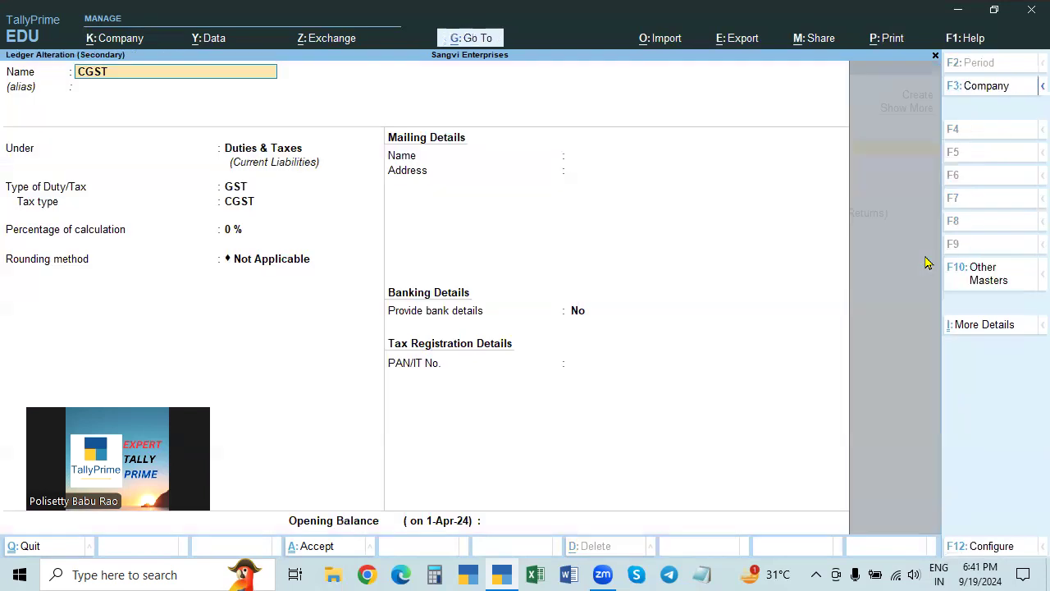
key(Escape)
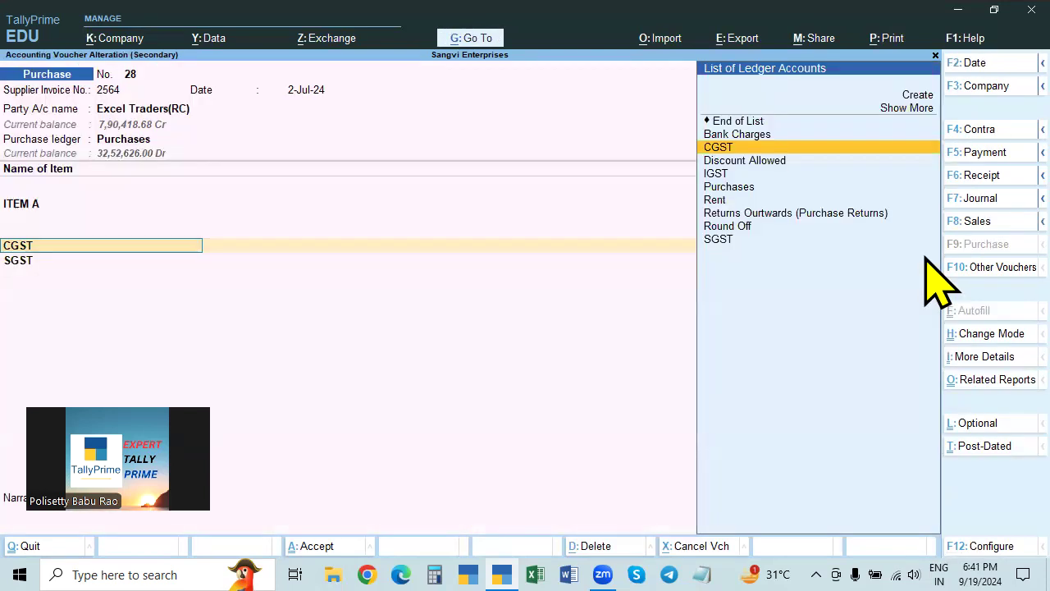
key(Return)
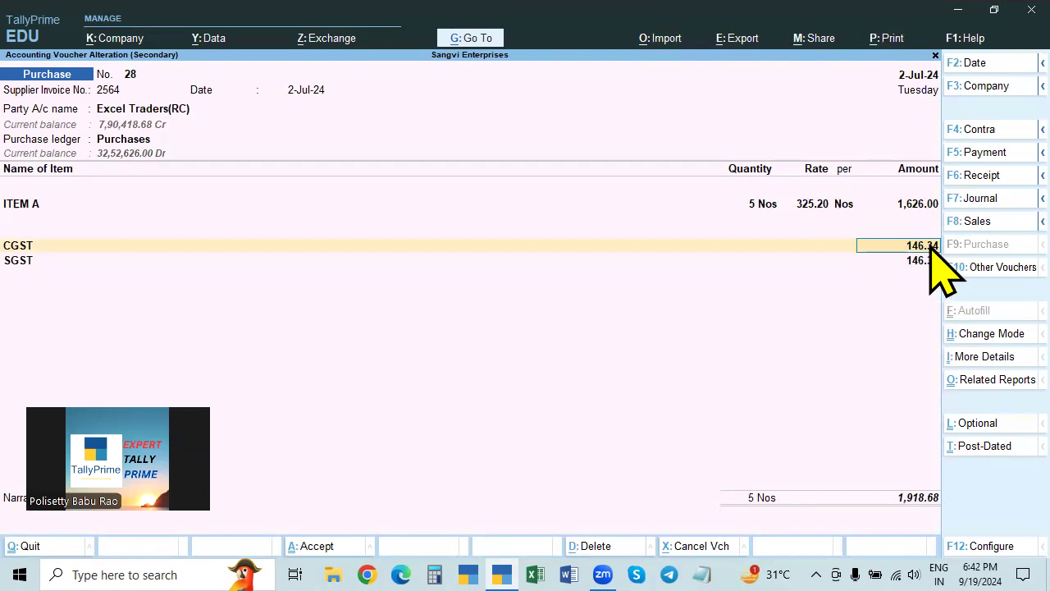
Reopen the CGST ledger, review the available rounding methods, and accept the ledger with Not Applicable.
key(shift+Tab)
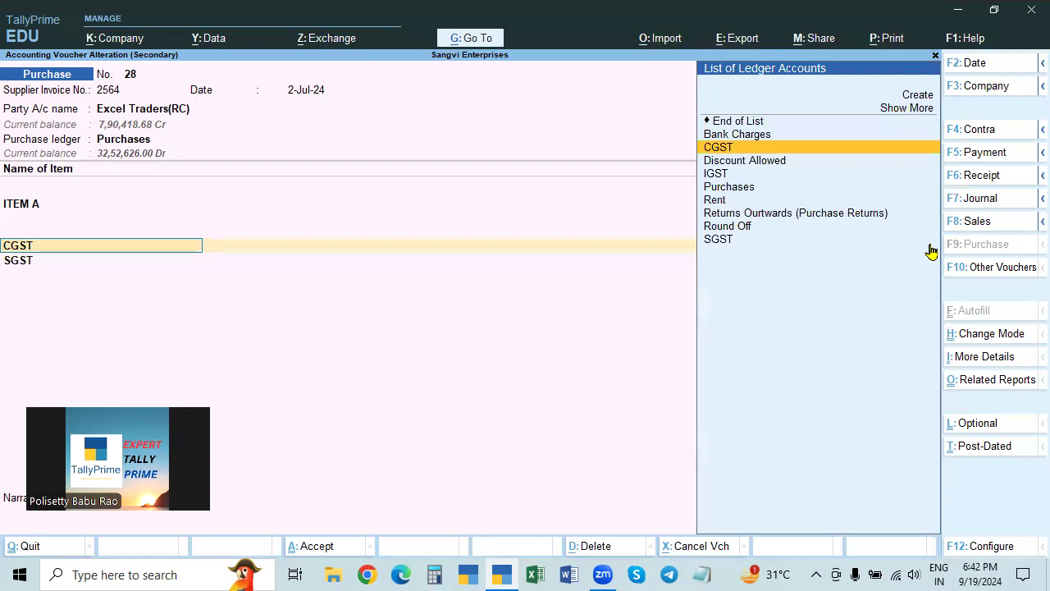
key(ctrl+Return)
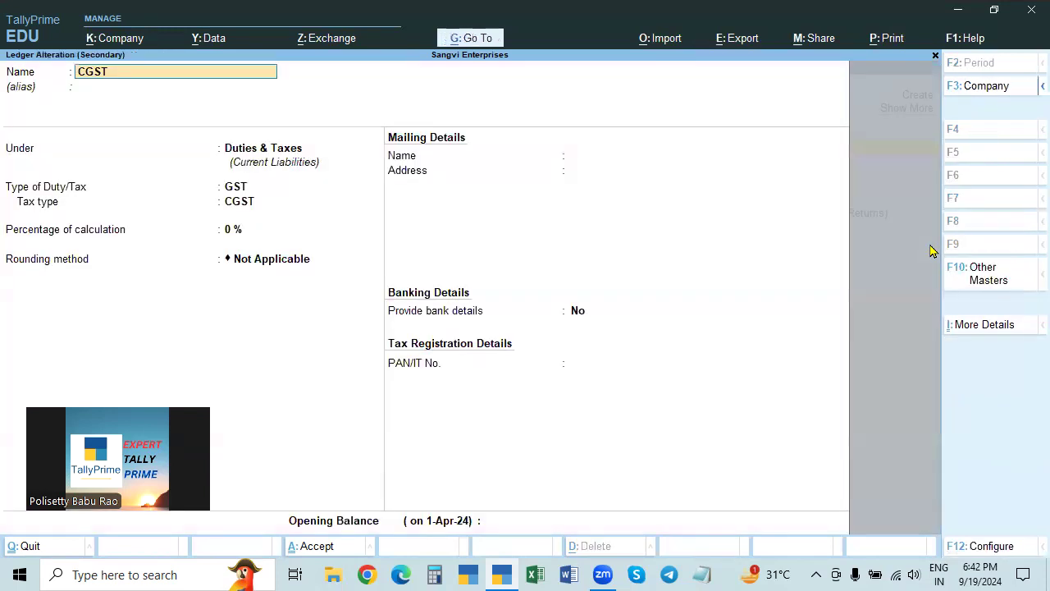
click(256, 261)
key(Down)
key(Down)
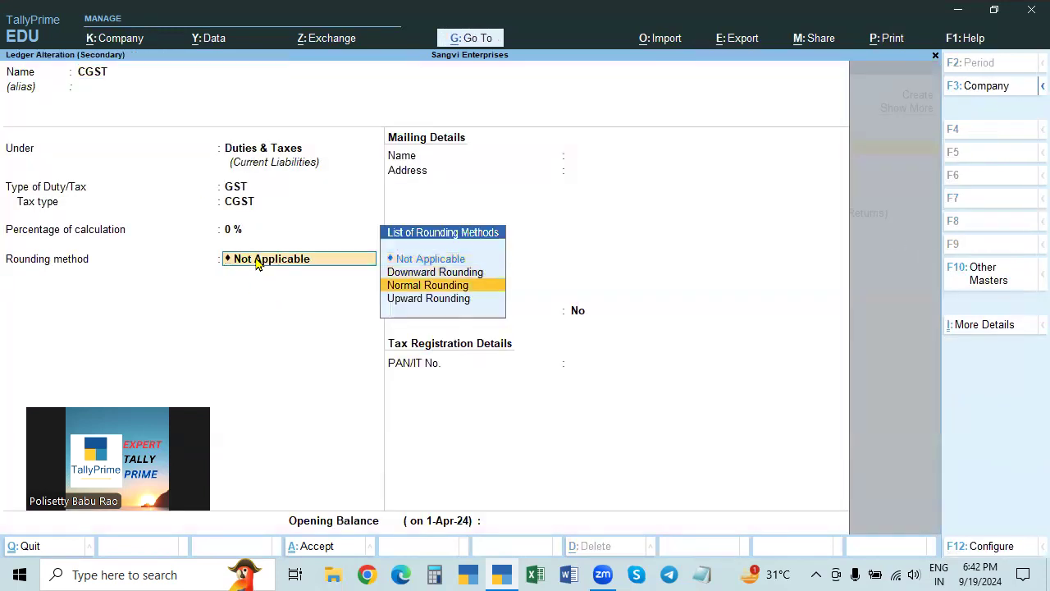
key(Up)
key(Up)
key(ctrl+a)
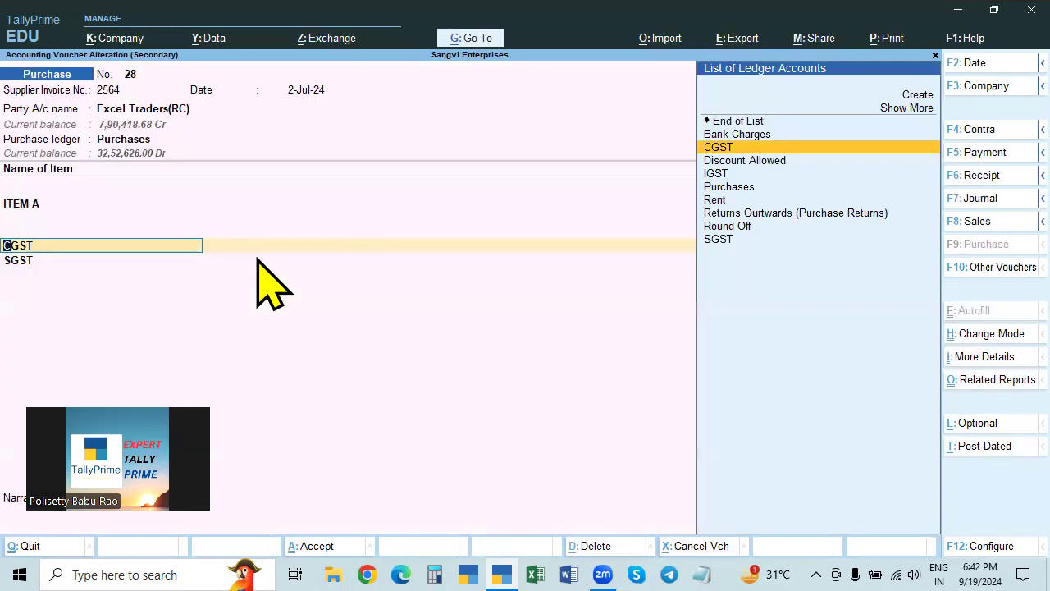
key(Return)
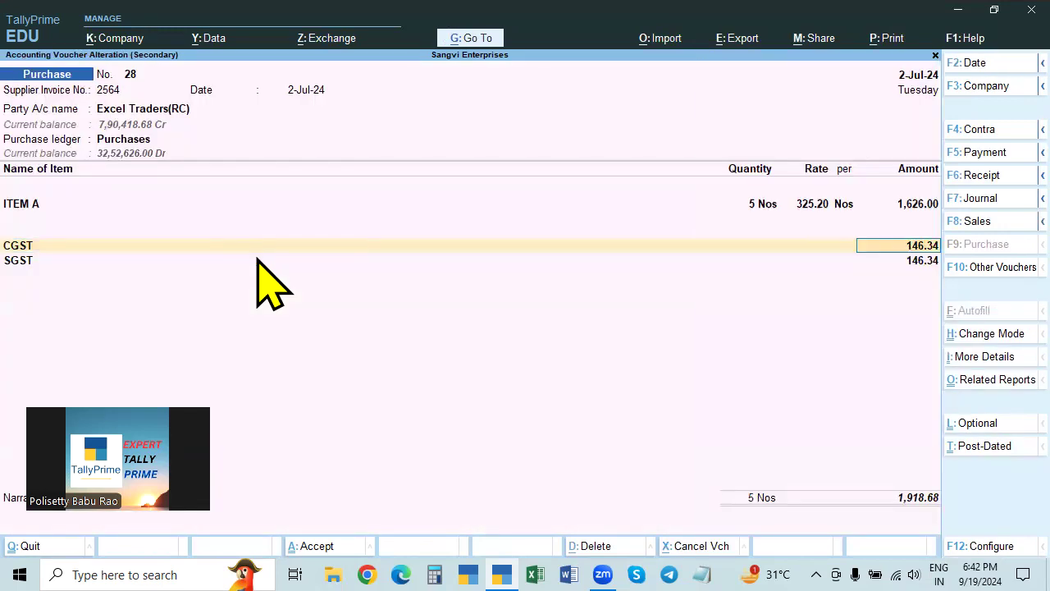
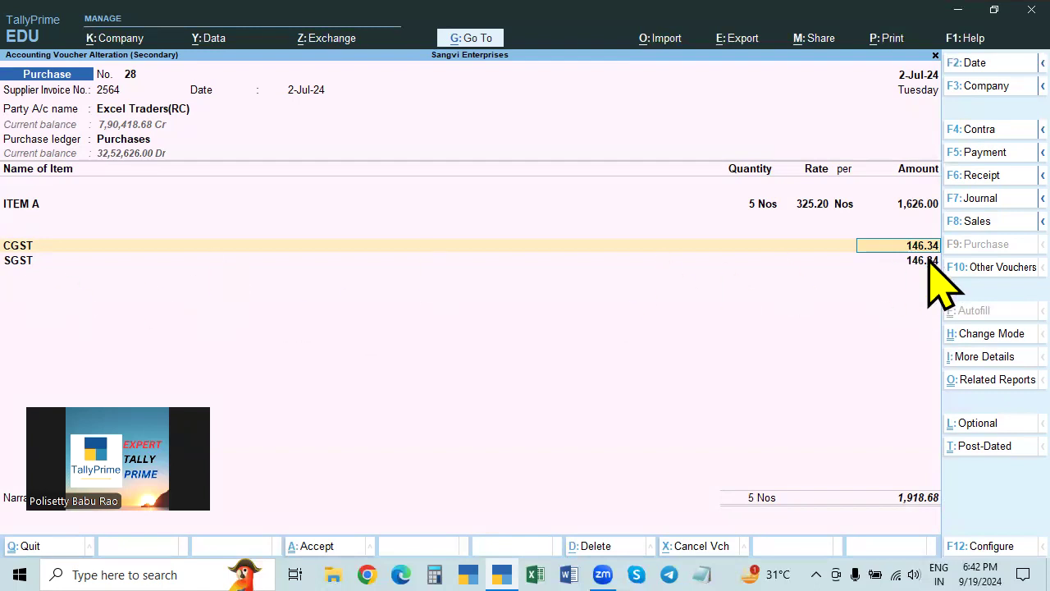
Accept the CGST and SGST lines and add the Round Off ledger below them in purchase voucher 28.
key(Return)
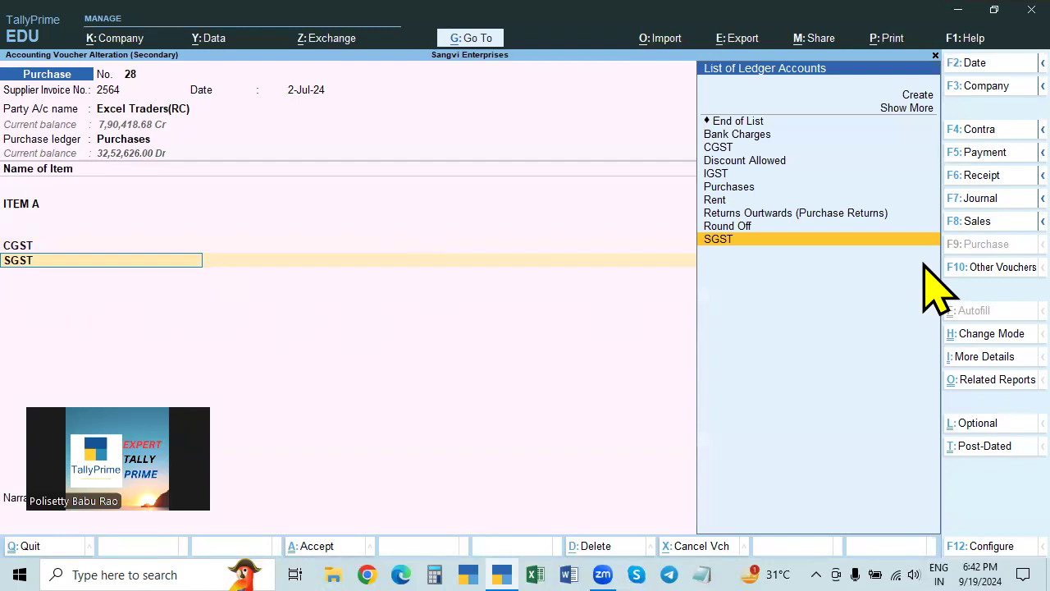
key(Return)
key(Return)
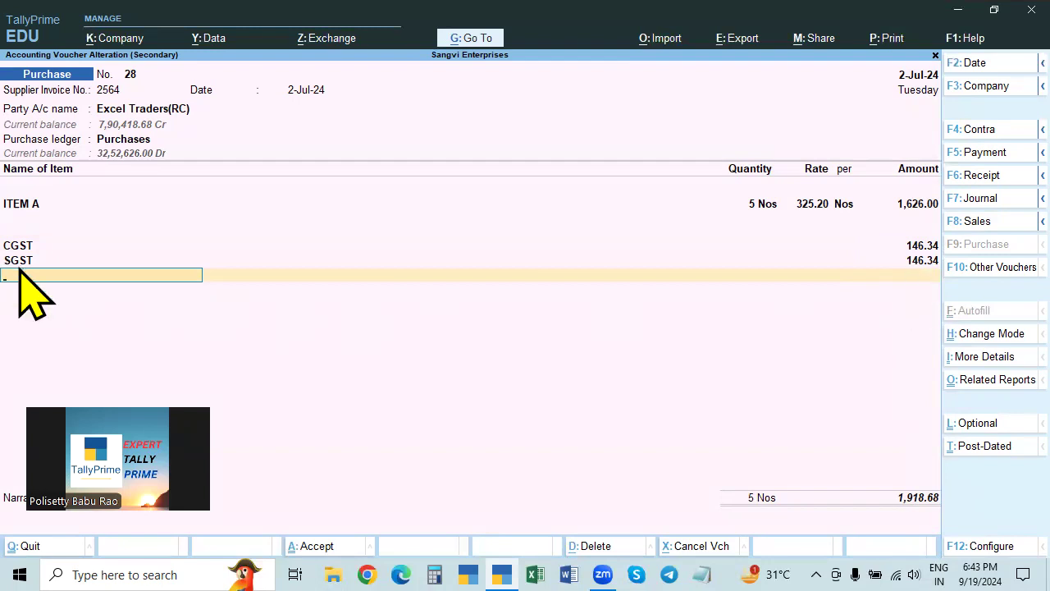
text(Ro)
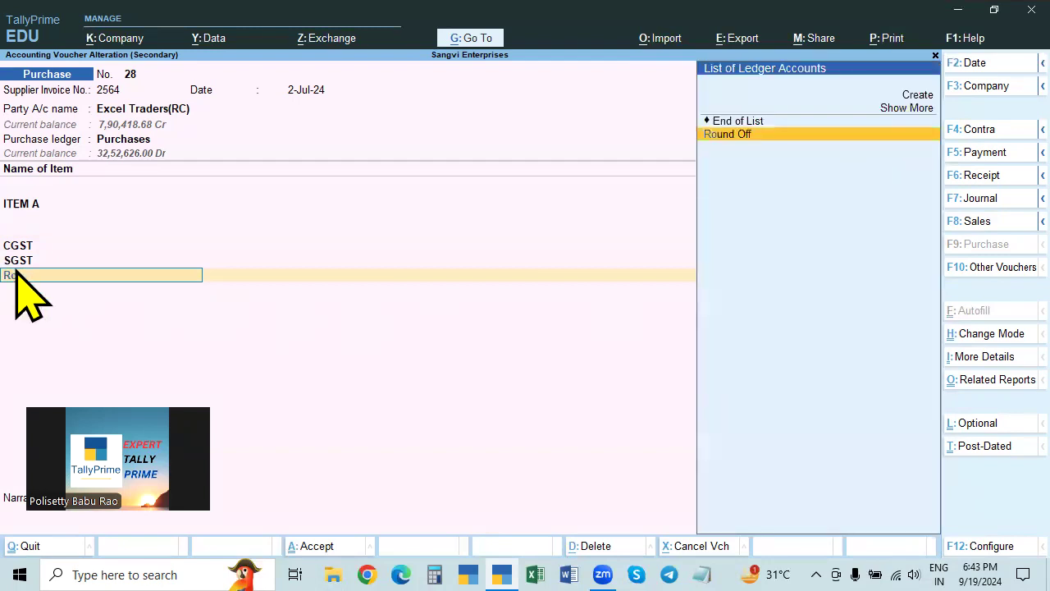
key(Return)
click(17, 276)
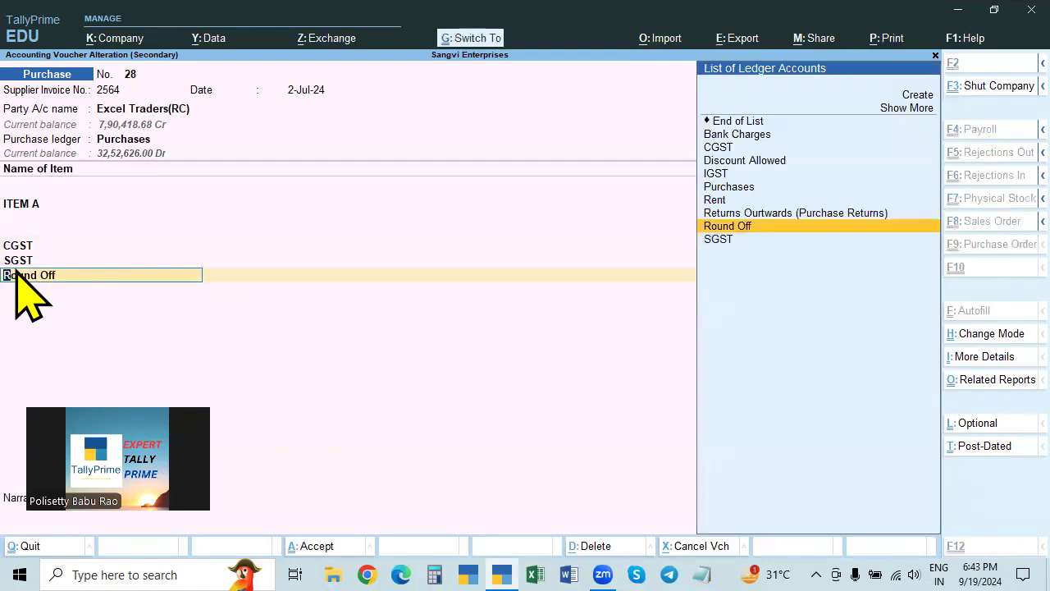
Set the Round Off ledger's Type of Ledger to Not Applicable and save the ledger.
key(ctrl+Return)
key(Return)
key(Return)
key(Return)
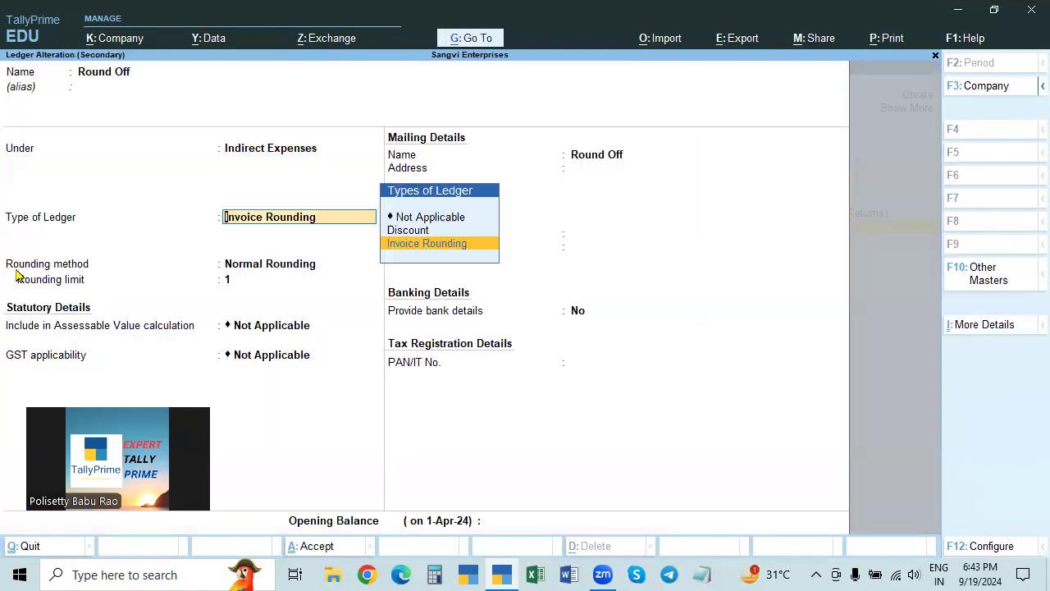
key(Up)
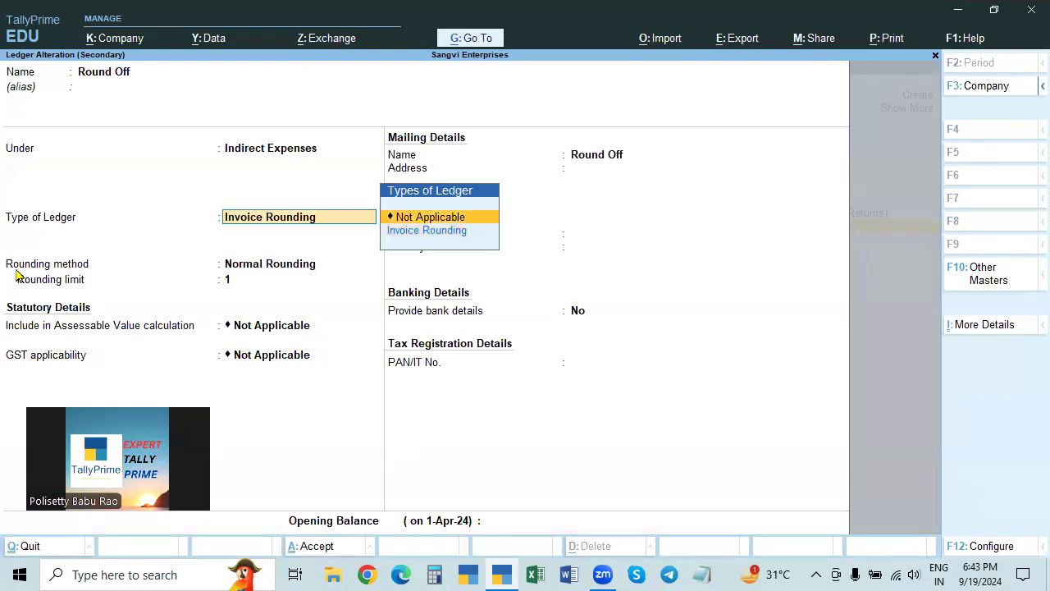
key(Return)
key(Return)
key(ctrl)
key(ctrl+a)
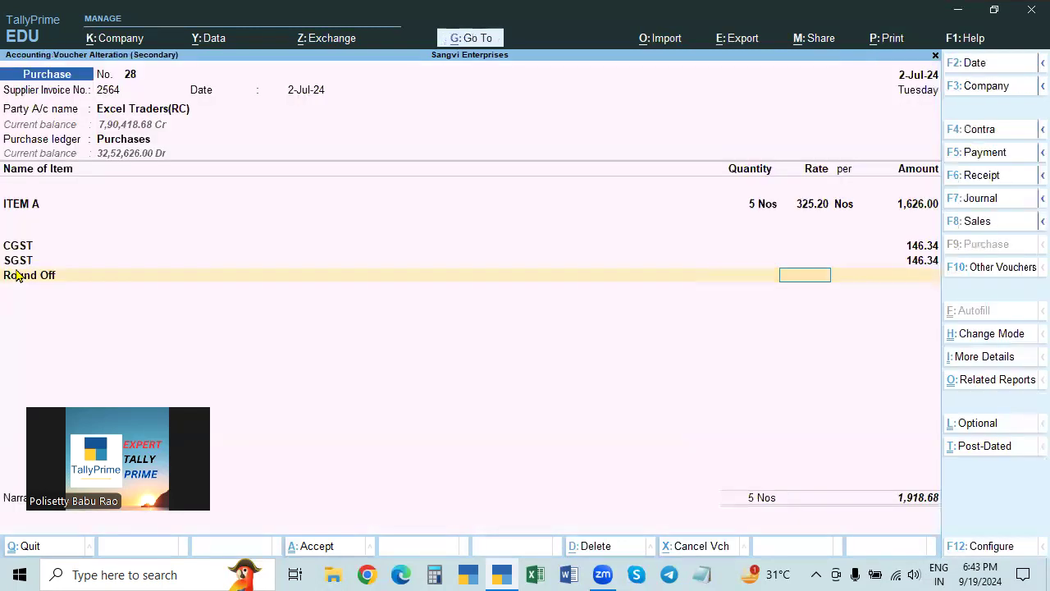
Reopen the Round Off ledger from the voucher and check its Type of Ledger setting.
click(12, 282)
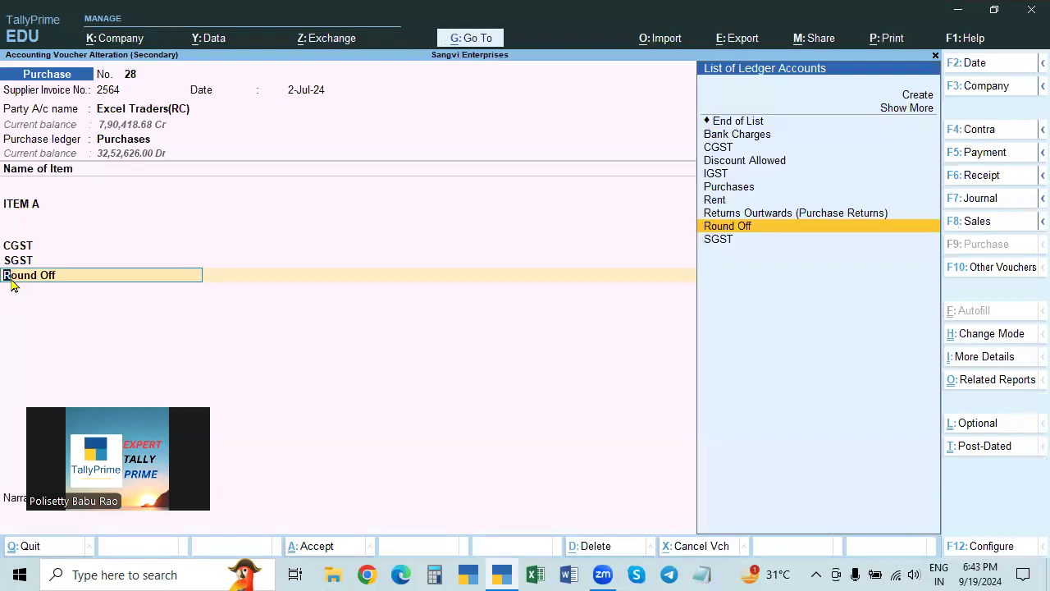
key(ctrl+Return)
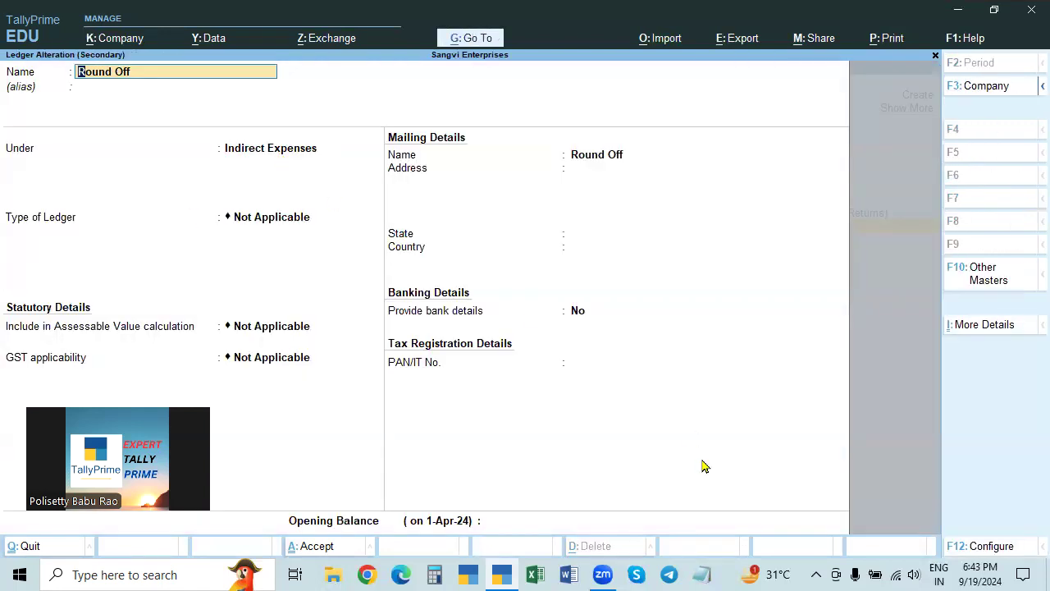
key(BackSpace)
key(Escape)
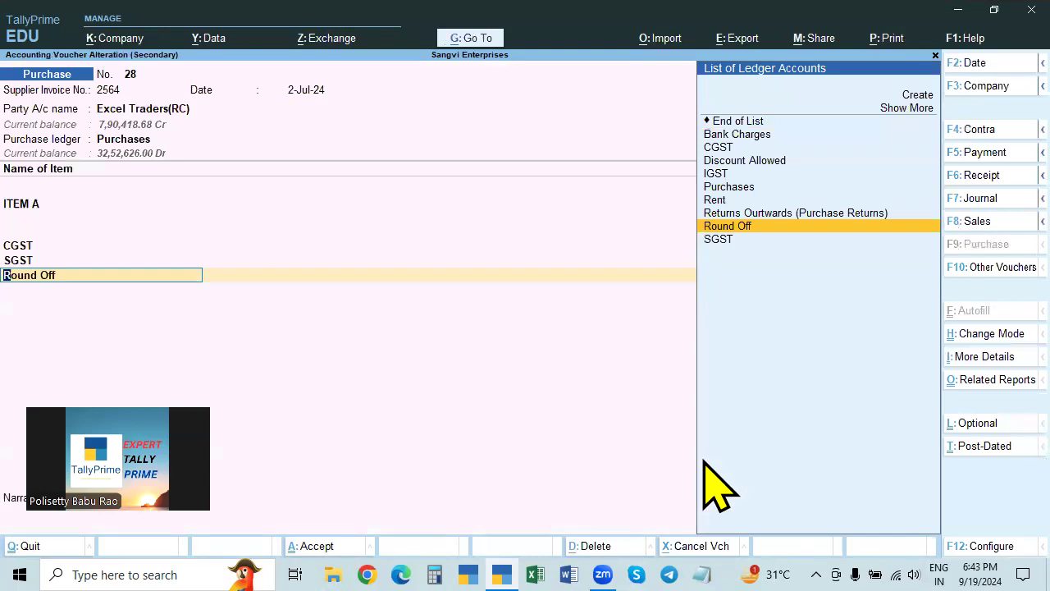
key(Return)
key(Return)
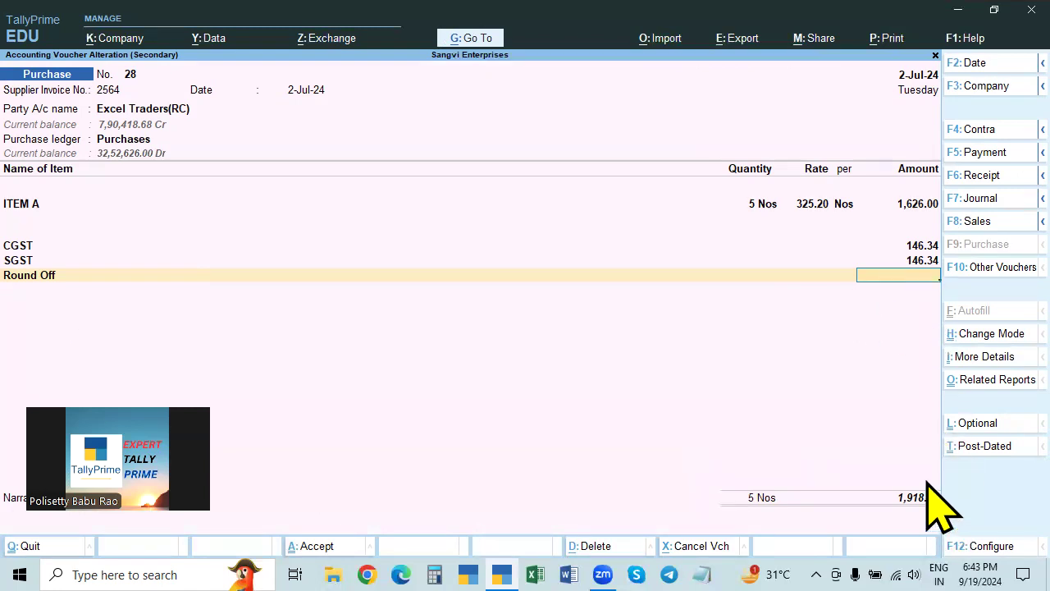
click(35, 277)
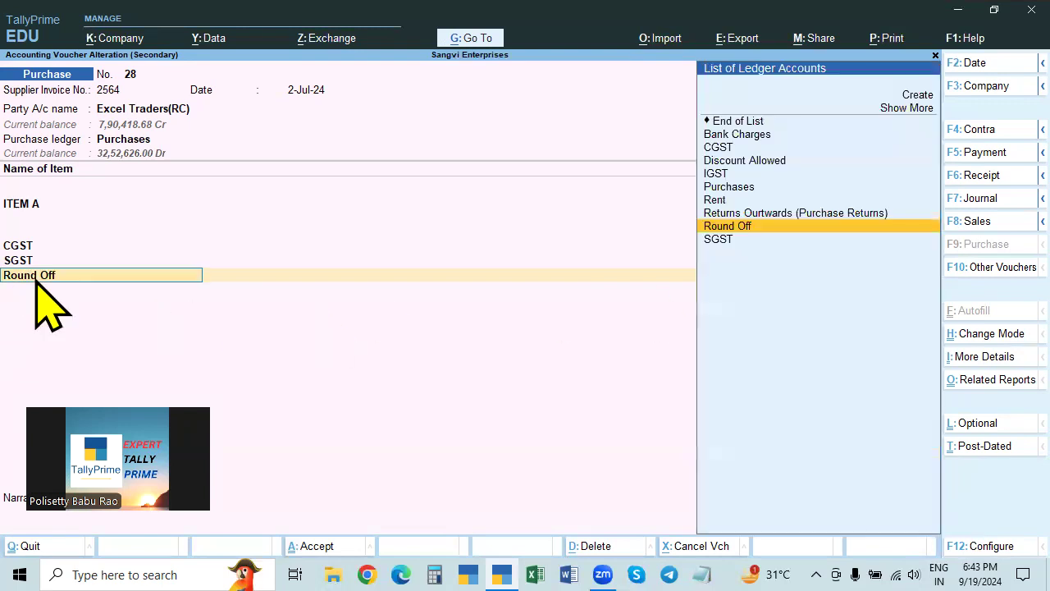
key(ctrl+Return)
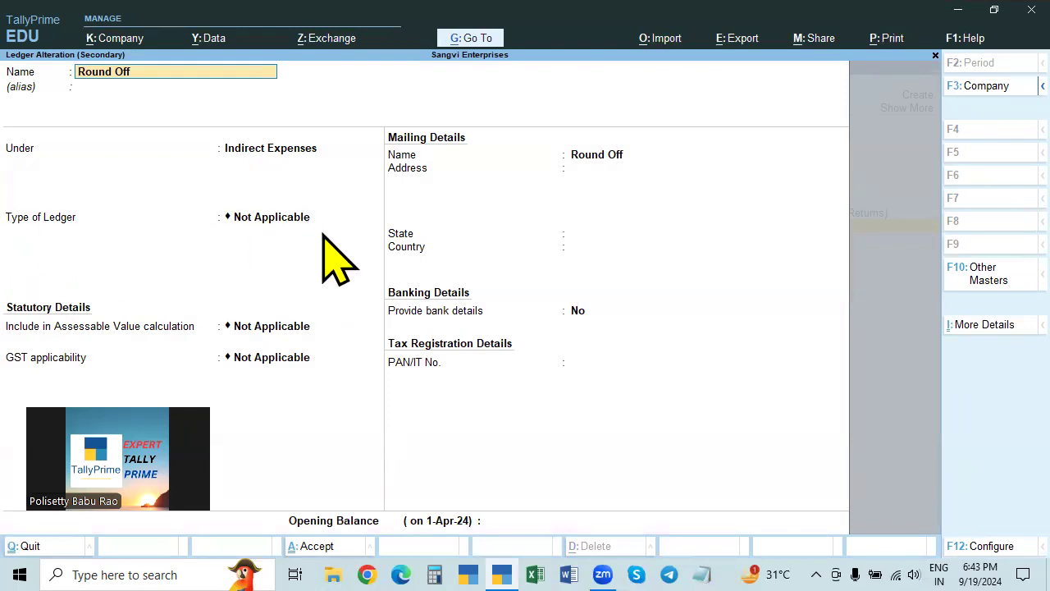
key(BackSpace)
key(Escape)
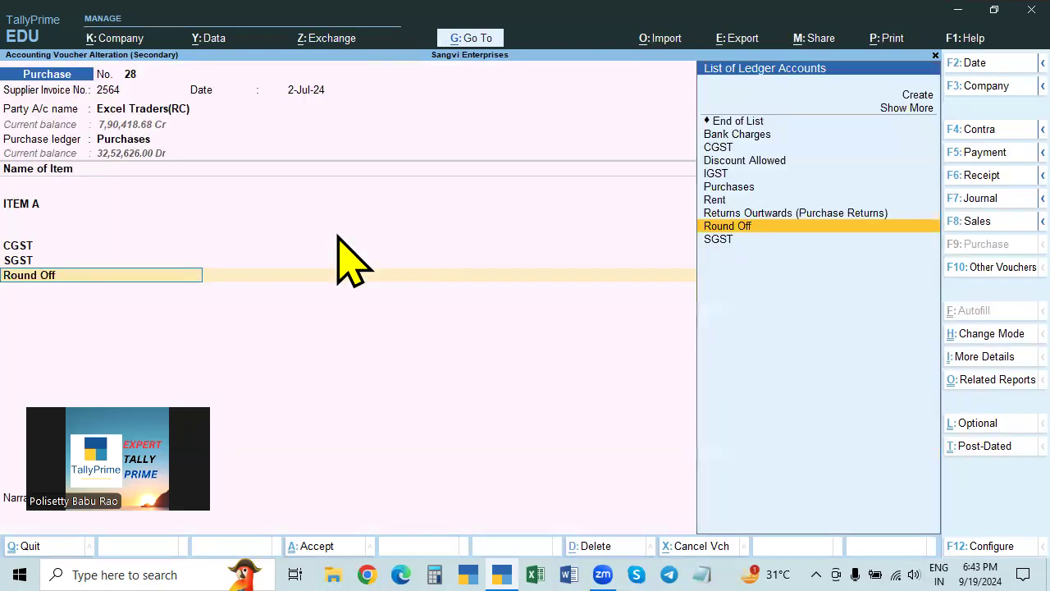
Enter 0.32 as the Round Off amount in purchase voucher 28.
key(Return)
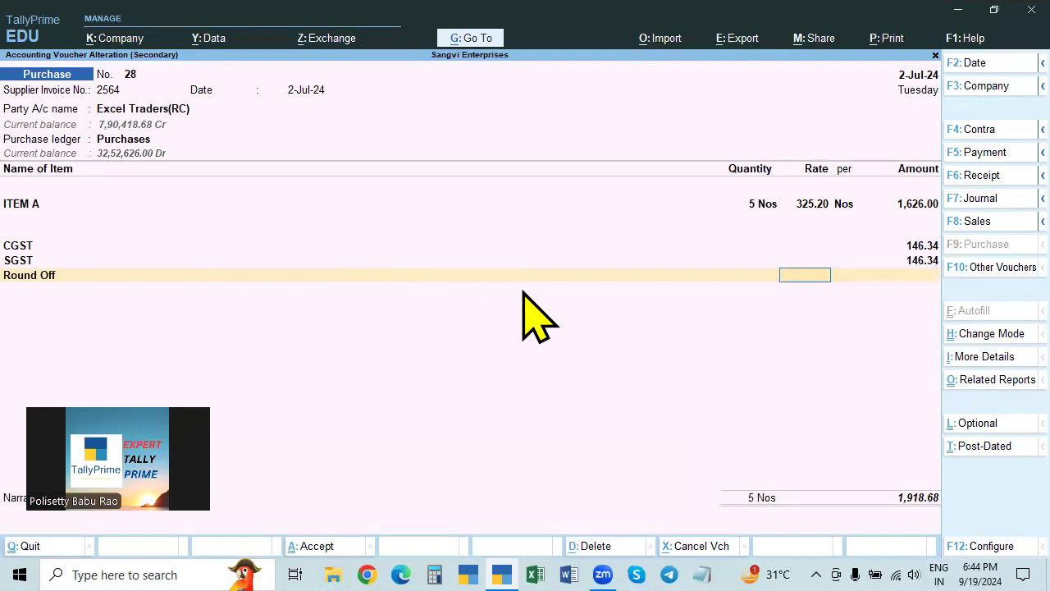
key(Return)
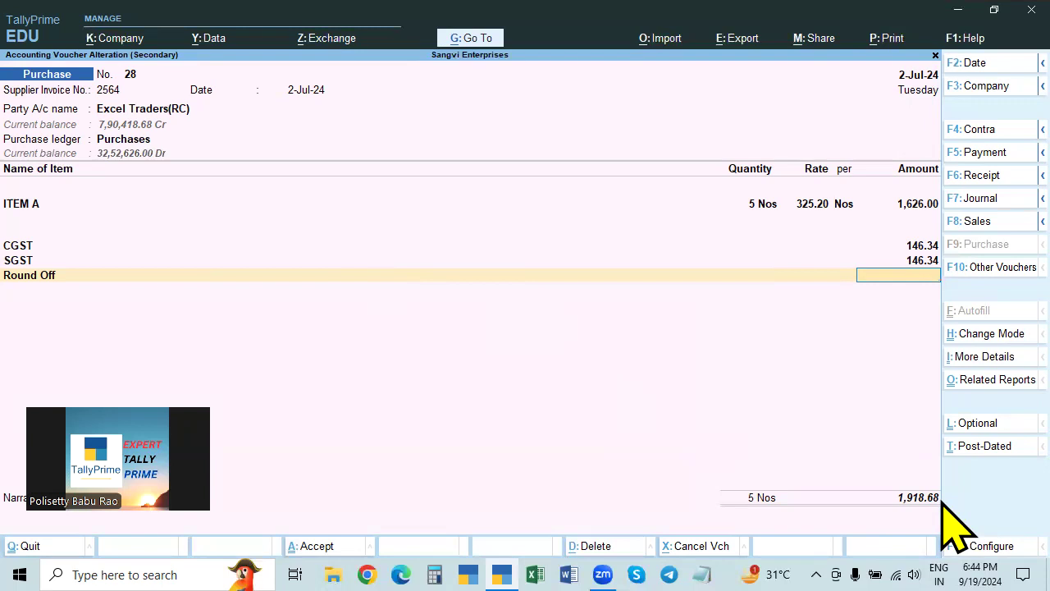
text(0.32)
key(Return)
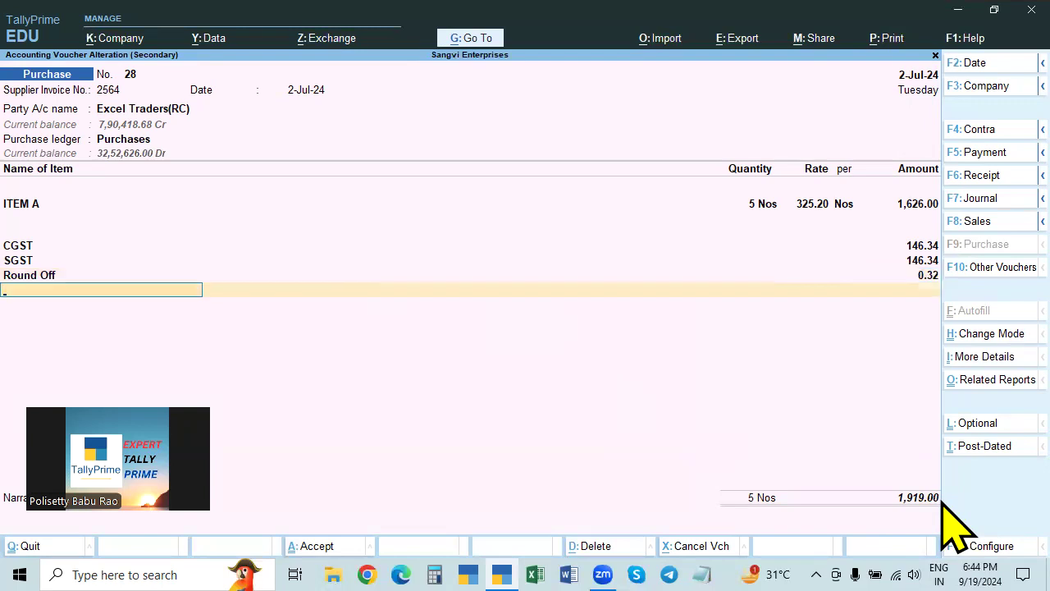
click(31, 277)
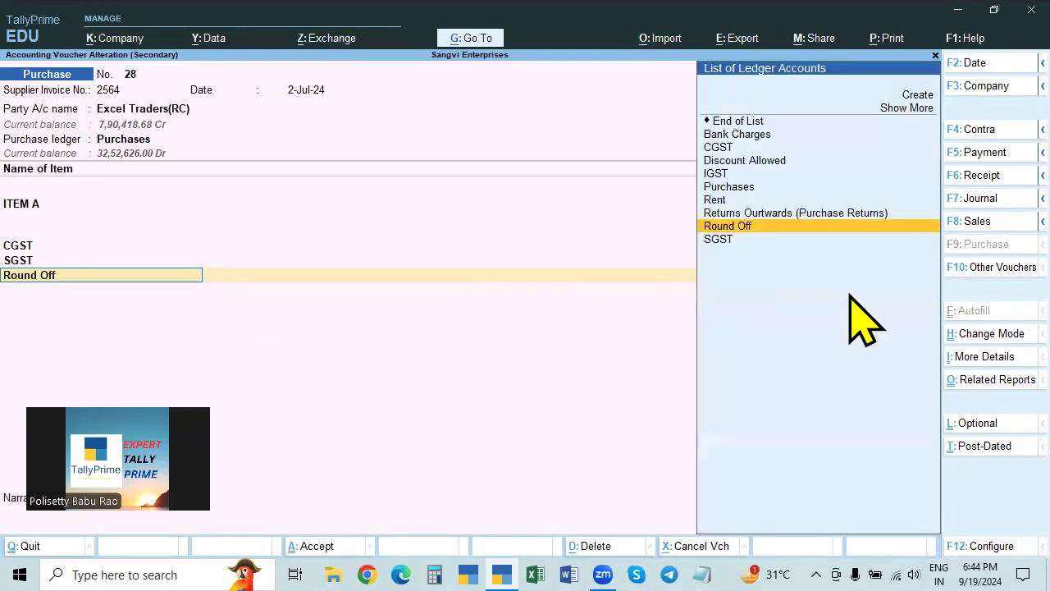
key(Return)
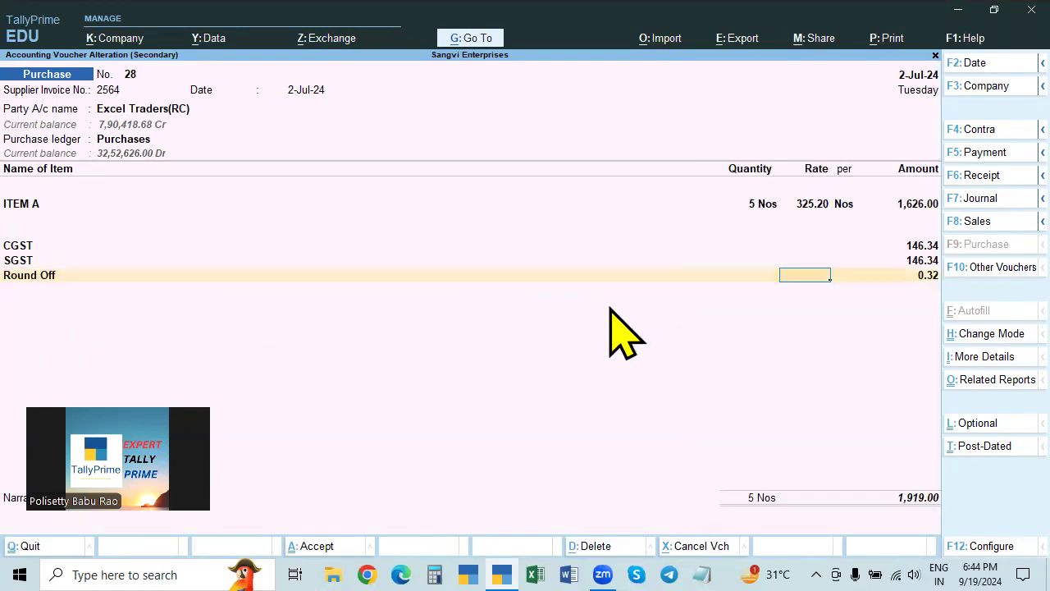
Set ITEM A's rate to 325 in purchase voucher 28 and recalculate the CGST and SGST amounts.
click(815, 211)
text(325)
key(Return)
key(Return)
key(Return)
key(Return)
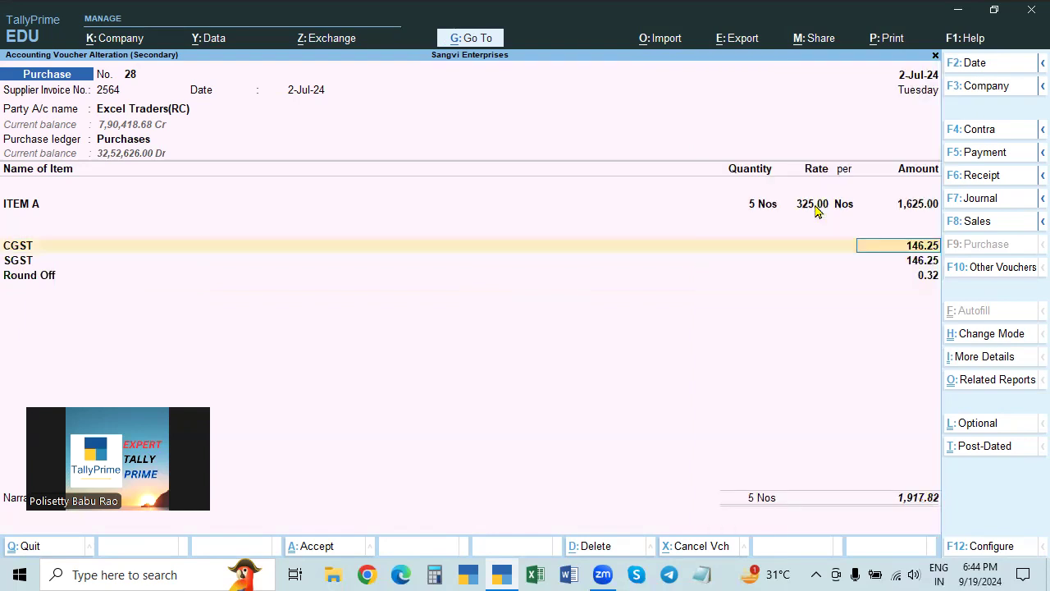
Step through the CGST, SGST and Round Off amounts in purchase voucher 28.
key(Return)
key(Return)
key(Return)
key(Return)
key(Return)
key(space)
key(BackSpace)
key(Return)
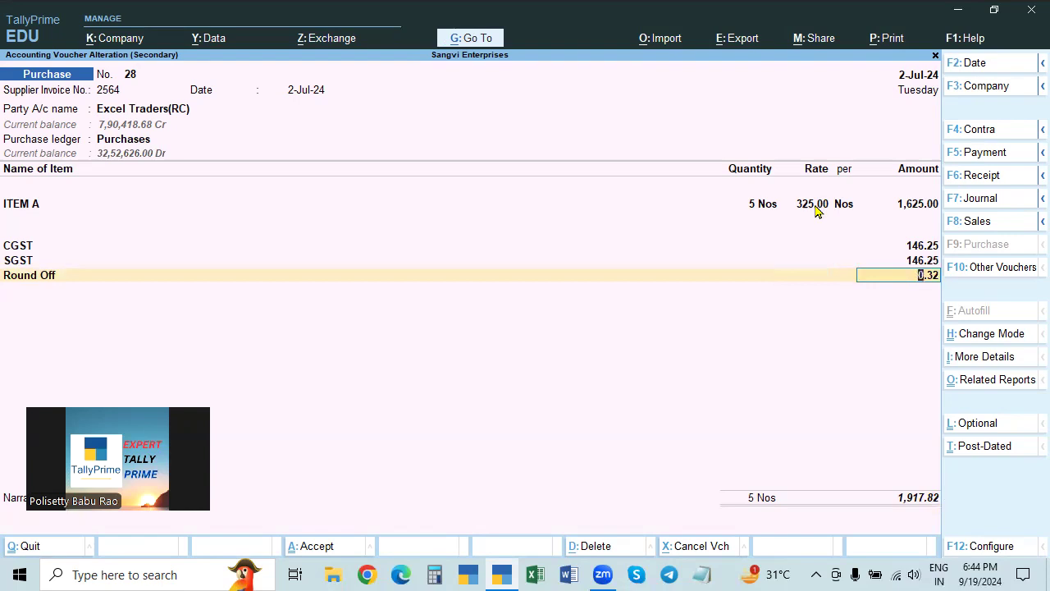
Set ITEM A's rate to 325.04 in purchase voucher 28 and recalculate CGST and SGST to 146.27 each.
click(816, 205)
text(.04)
key(Return)
key(Return)
key(Return)
key(Return)
key(Return)
key(Return)
key(Return)
key(Return)
key(Return)
Clear the Round Off amount in purchase voucher 28.
key(BackSpace)
key(BackSpace)
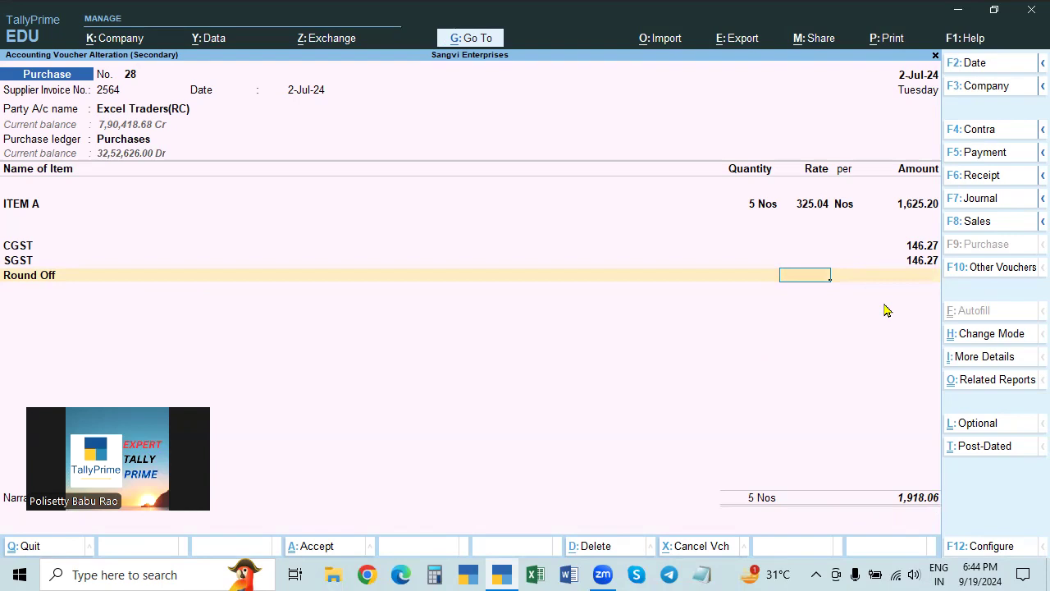
click(910, 279)
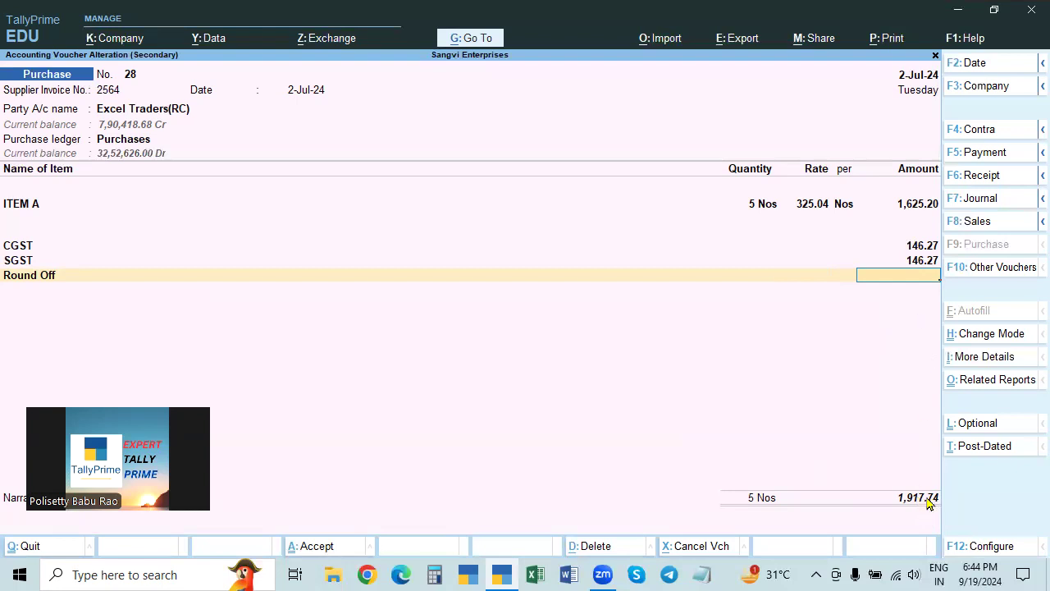
Reselect the Round Off ledger for the line below SGST and leave its amount blank.
key(BackSpace)
key(BackSpace)
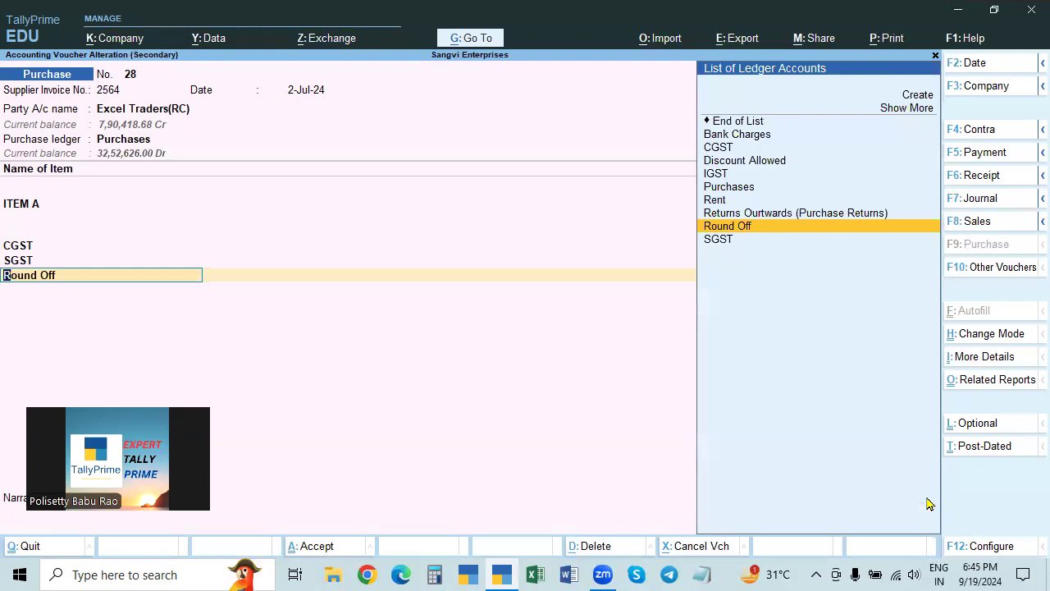
key(Up)
key(Up)
key(Up)
key(Up)
key(Up)
key(Up)
key(Up)
key(Up)
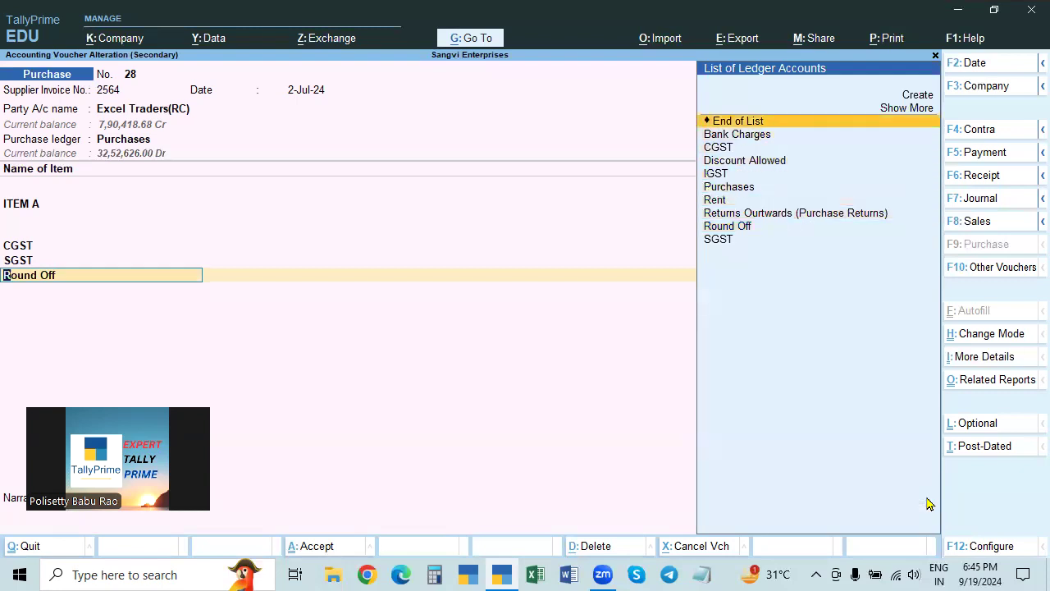
key(Down)
key(Down)
key(Down)
key(Down)
key(Down)
key(Down)
key(Down)
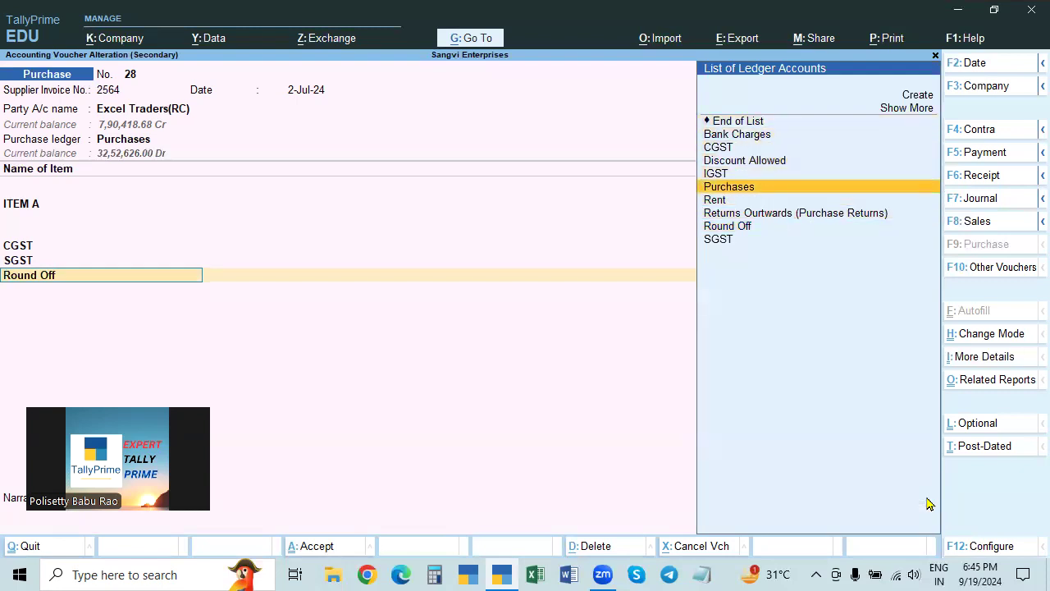
key(Down)
key(Return)
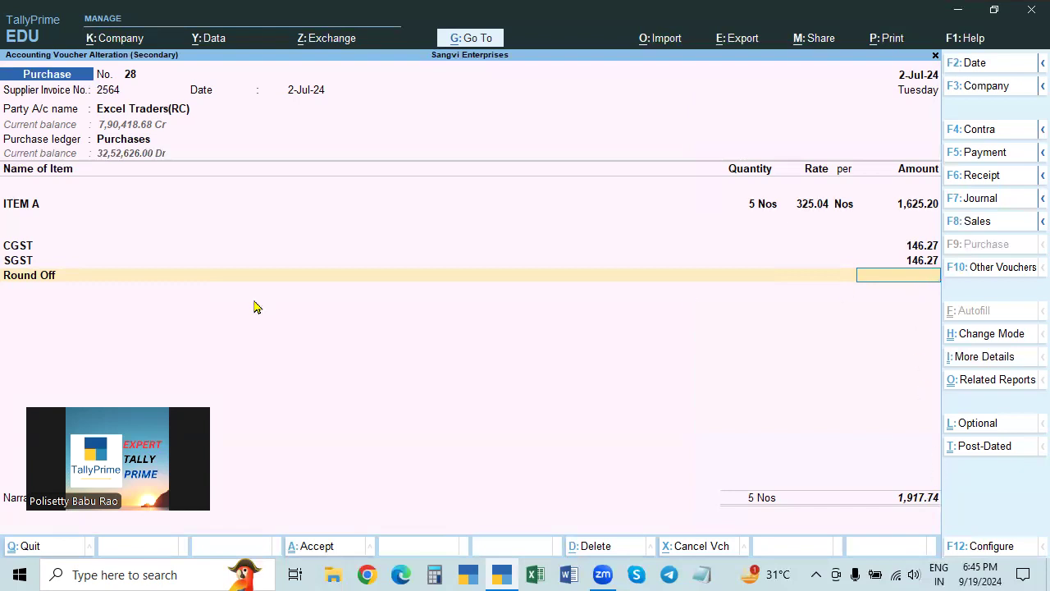
key(Return)
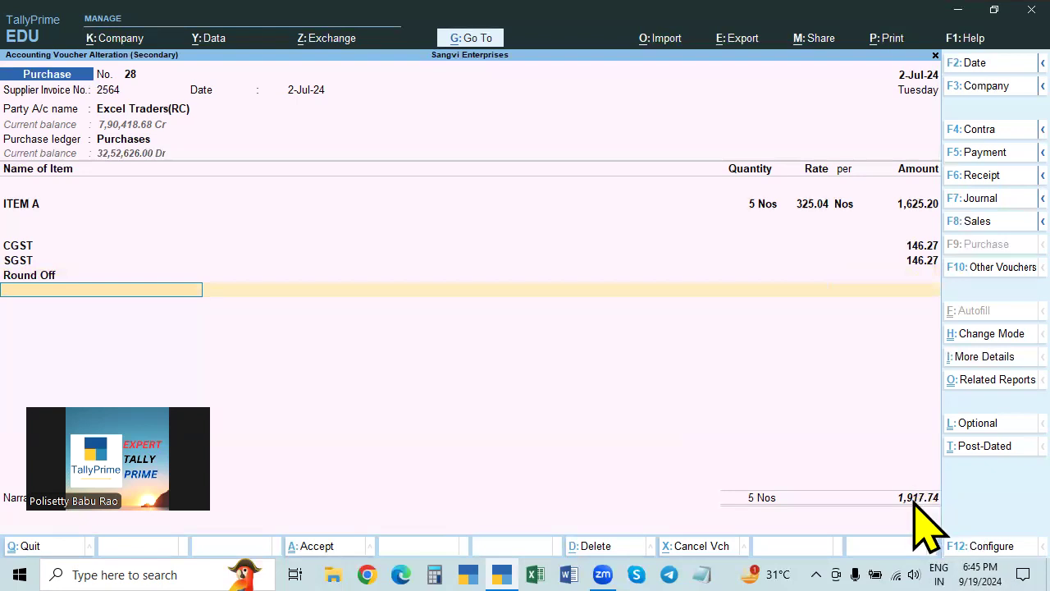
Enter 0.26 as the Round Off amount and end the ledger entries in purchase voucher 28.
click(916, 275)
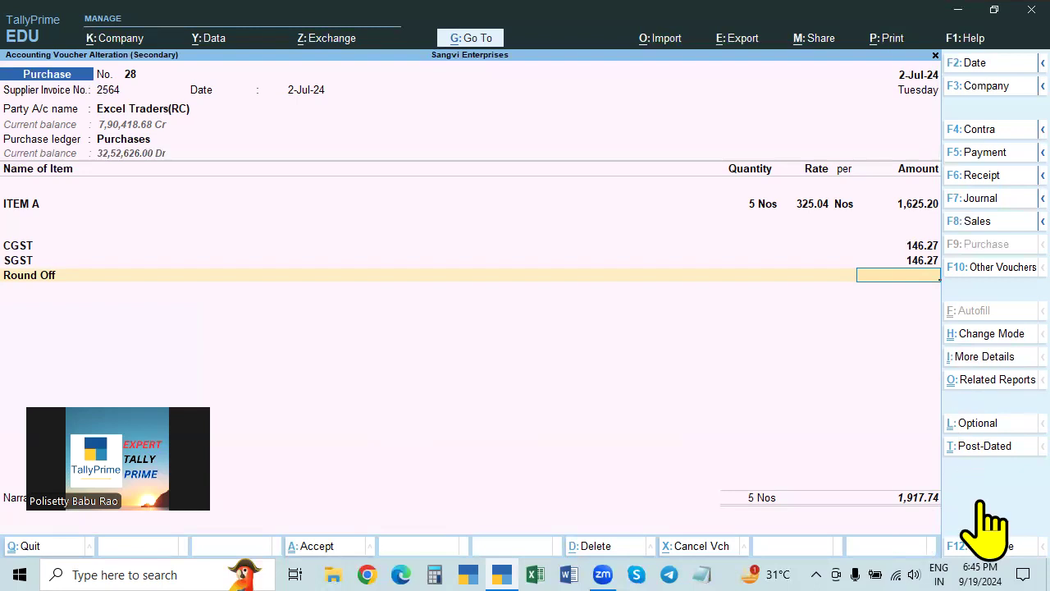
text(0.26)
key(Return)
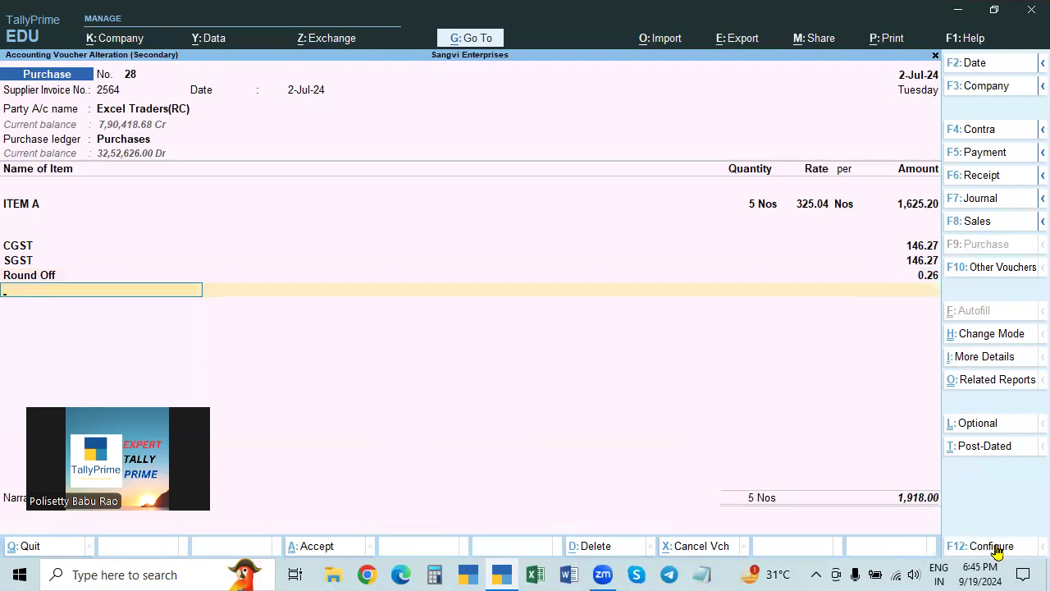
key(Return)
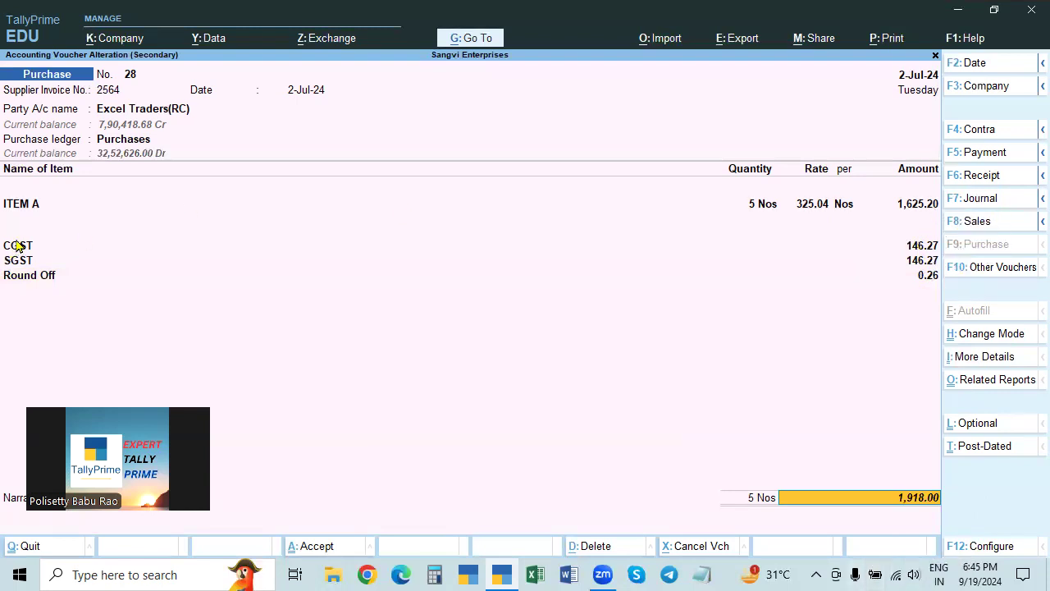
Open the Round Off ledger from purchase voucher 28, check its Type of Ledger options, and return without changing it.
click(931, 246)
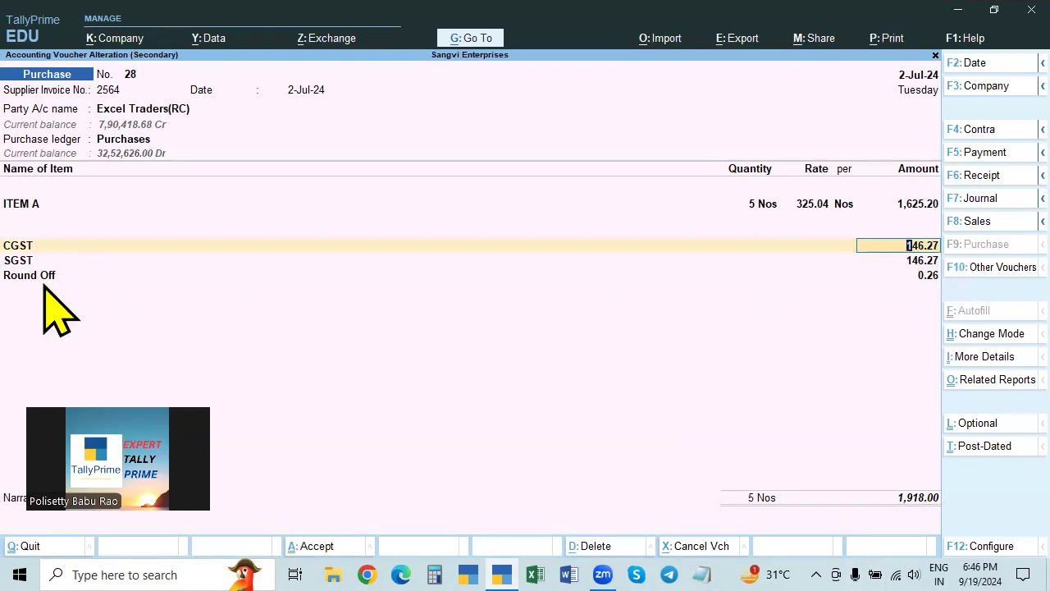
click(26, 261)
click(22, 278)
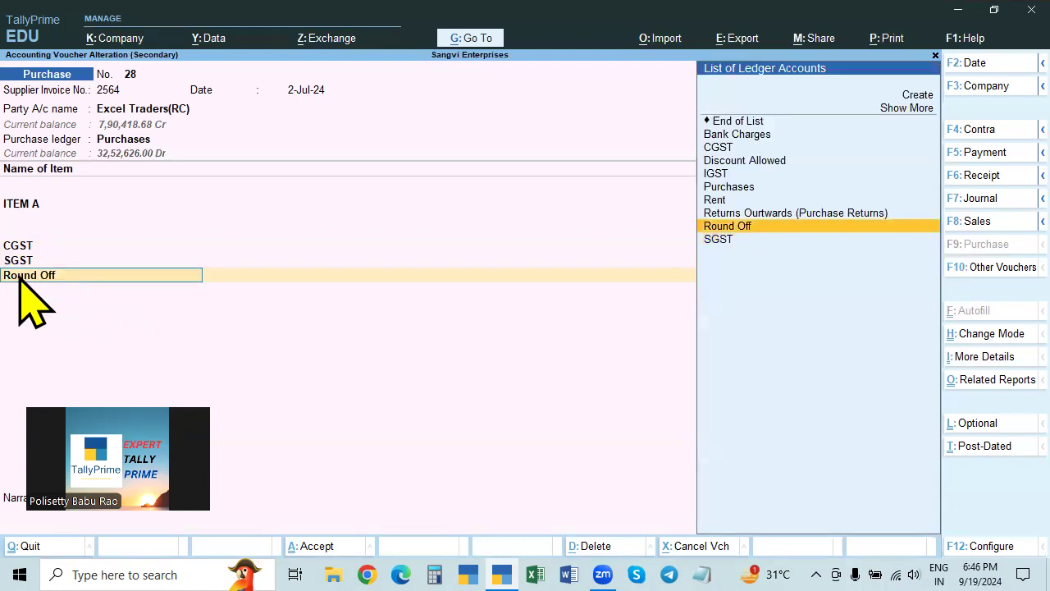
key(Return)
key(BackSpace)
key(BackSpace)
key(ctrl+Return)
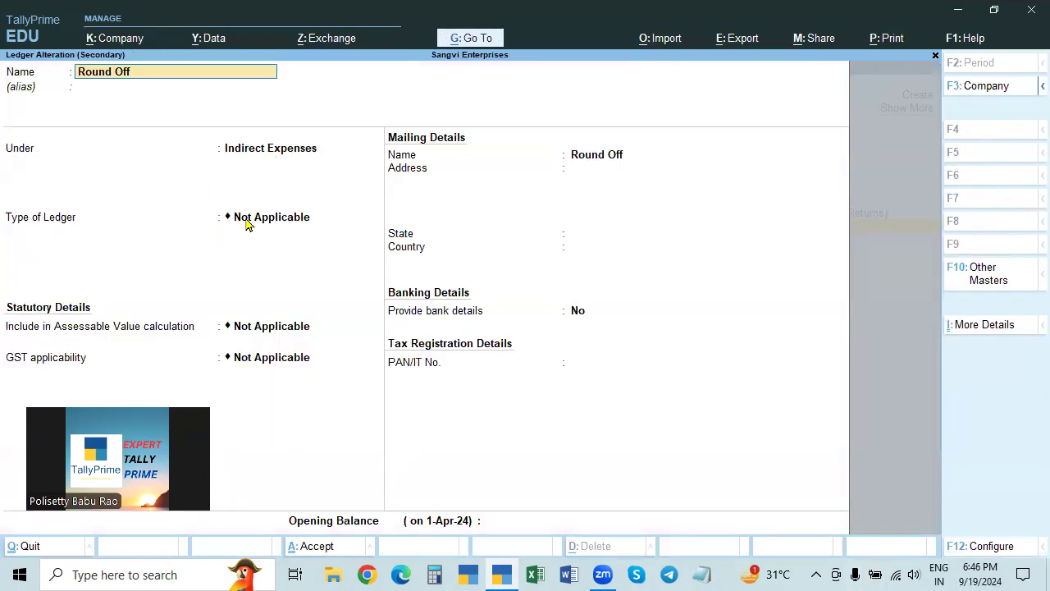
click(302, 223)
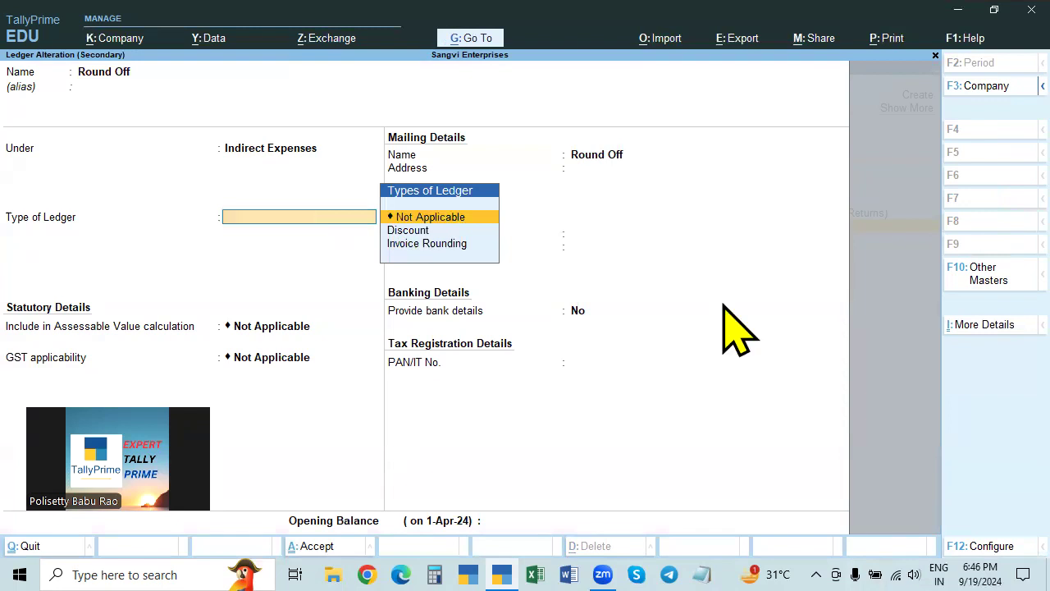
key(Escape)
key(Return)
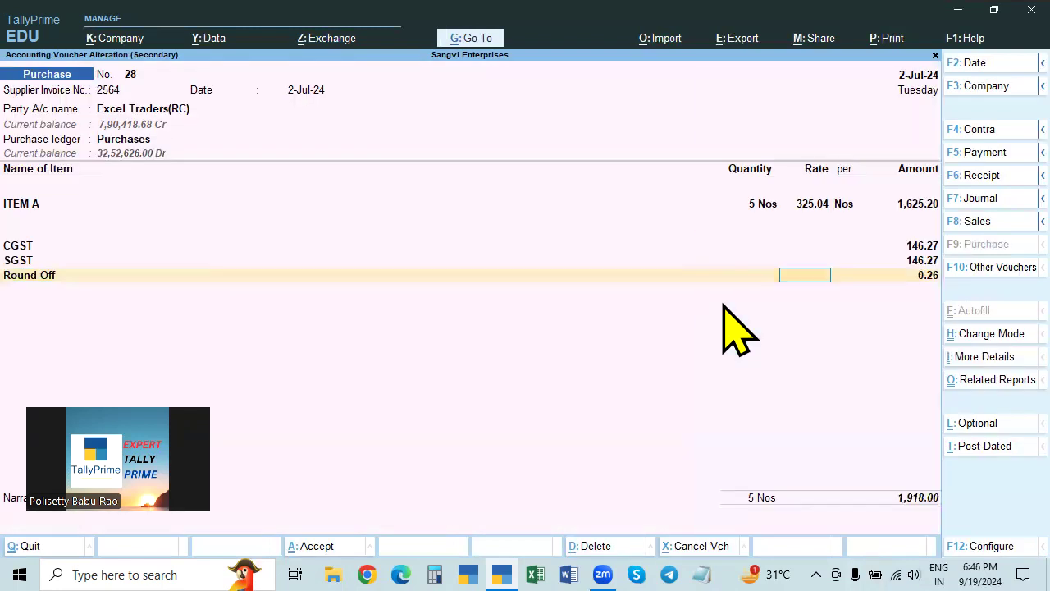
Accept the New Ref bill-wise details for Excel Traders(RC) and save purchase voucher 28.
key(Return)
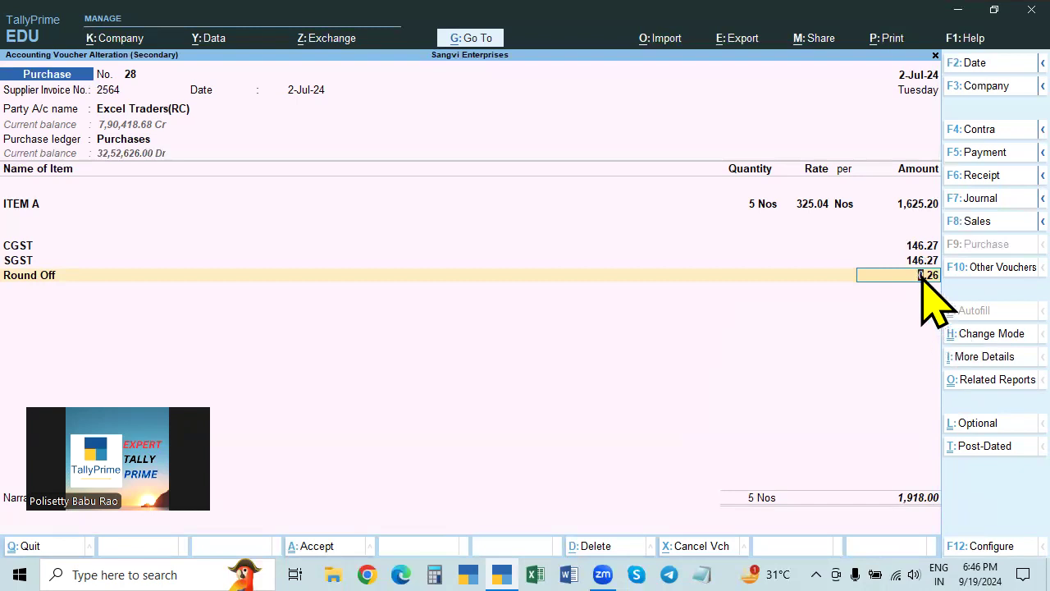
key(Return)
key(Return)
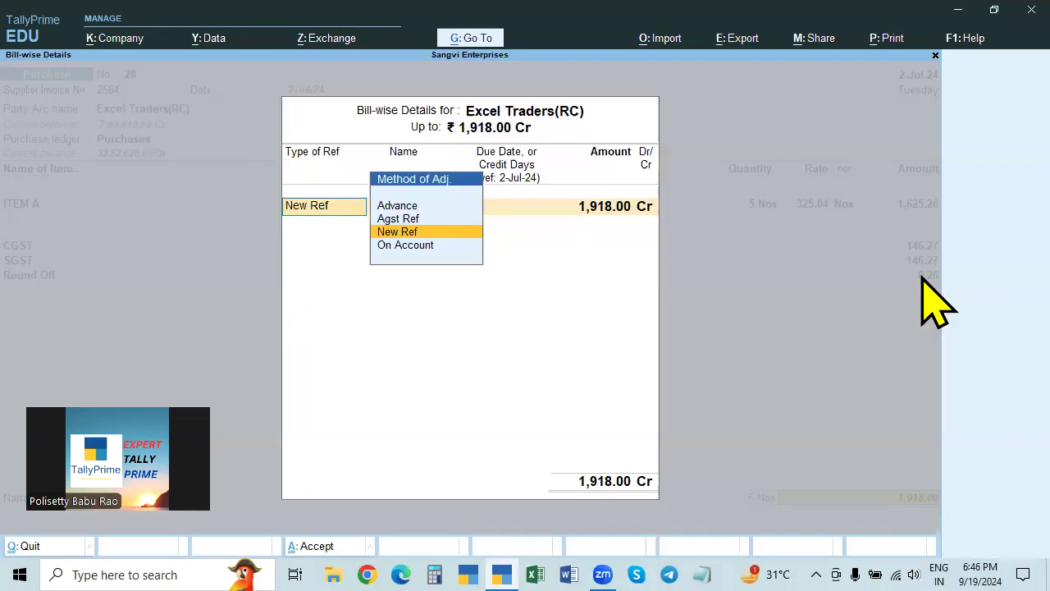
key(Return)
key(Return)
key(Return)
key(Return)
key(Return)
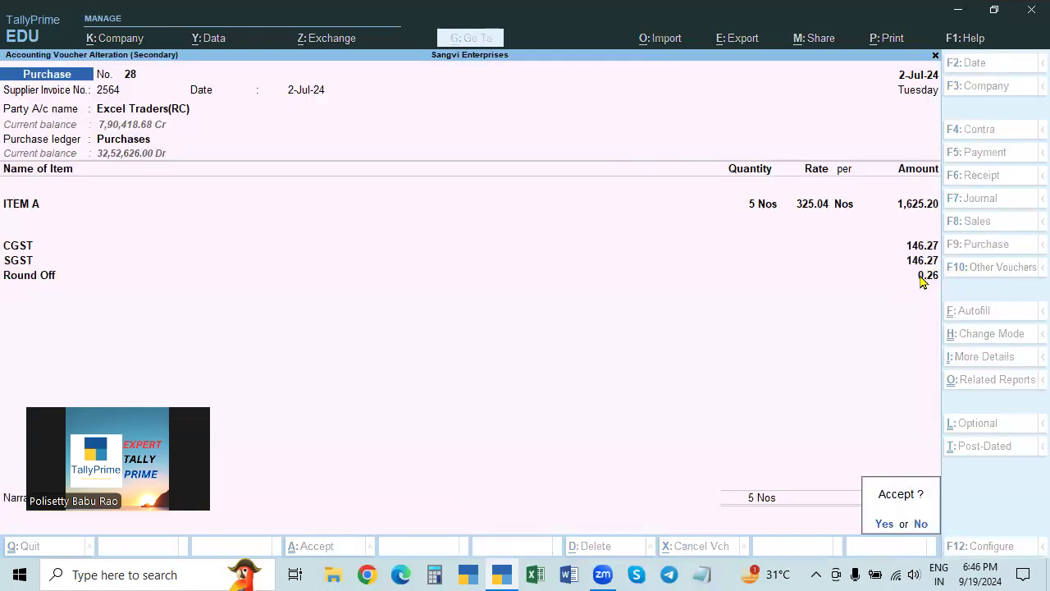
key(Return)
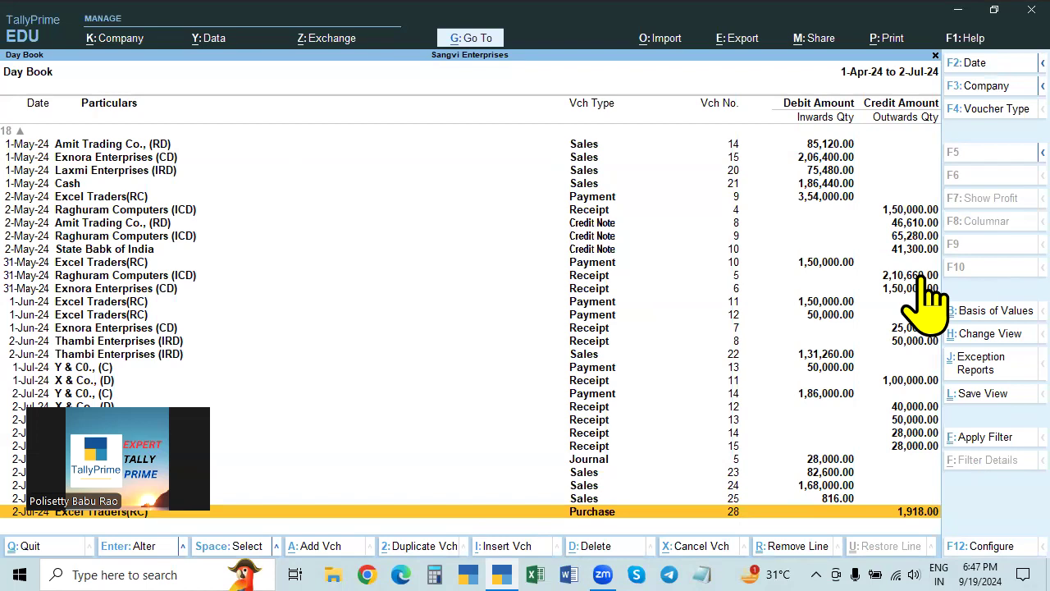
Open sales voucher 25 from the Day Book and open its Round Off ledger for alteration.
key(Up)
key(Return)
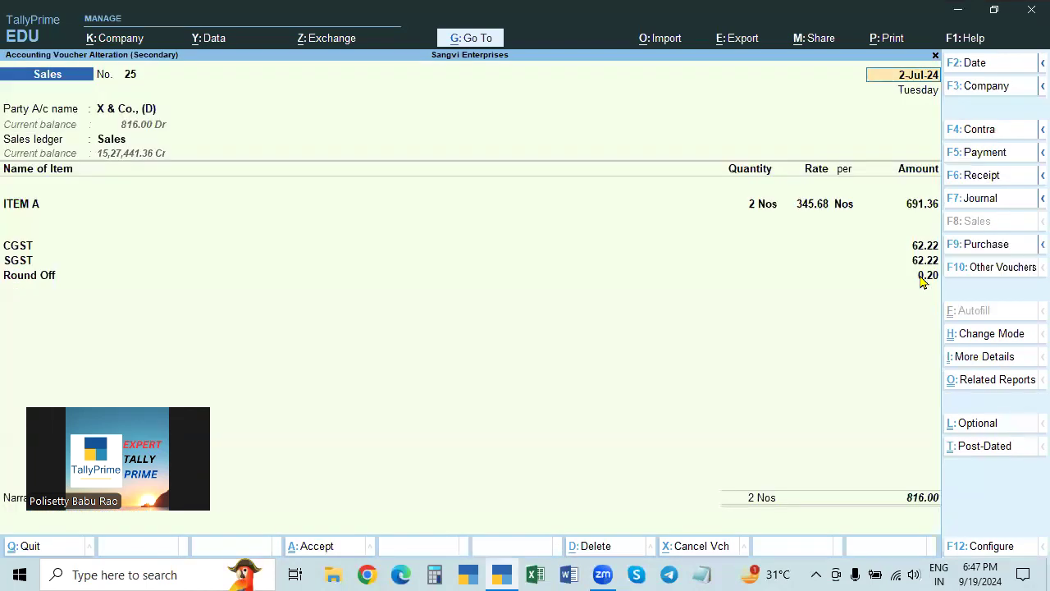
click(31, 279)
key(Return)
key(Return)
key(BackSpace)
click(29, 275)
key(ctrl+Return)
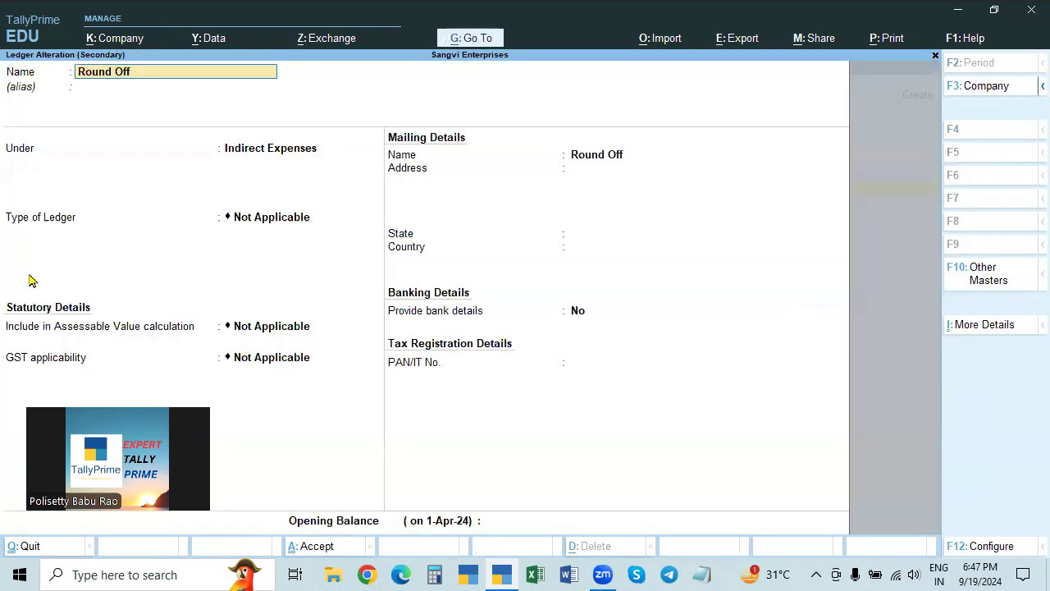
Set the Round Off ledger's Type of Ledger to Invoice Rounding and save the ledger.
key(Return)
key(Return)
key(Return)
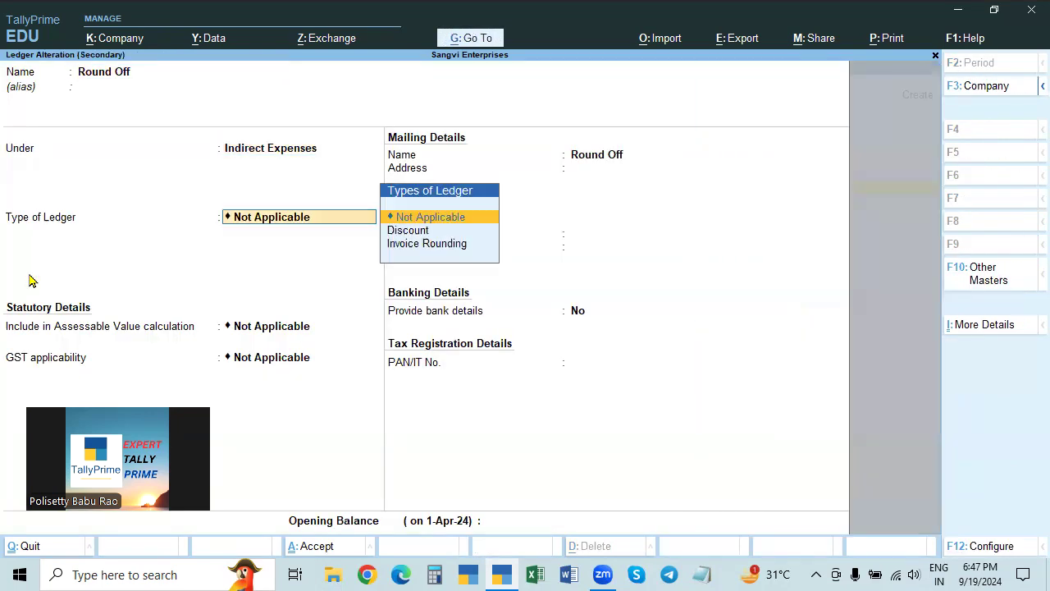
key(Down)
key(Down)
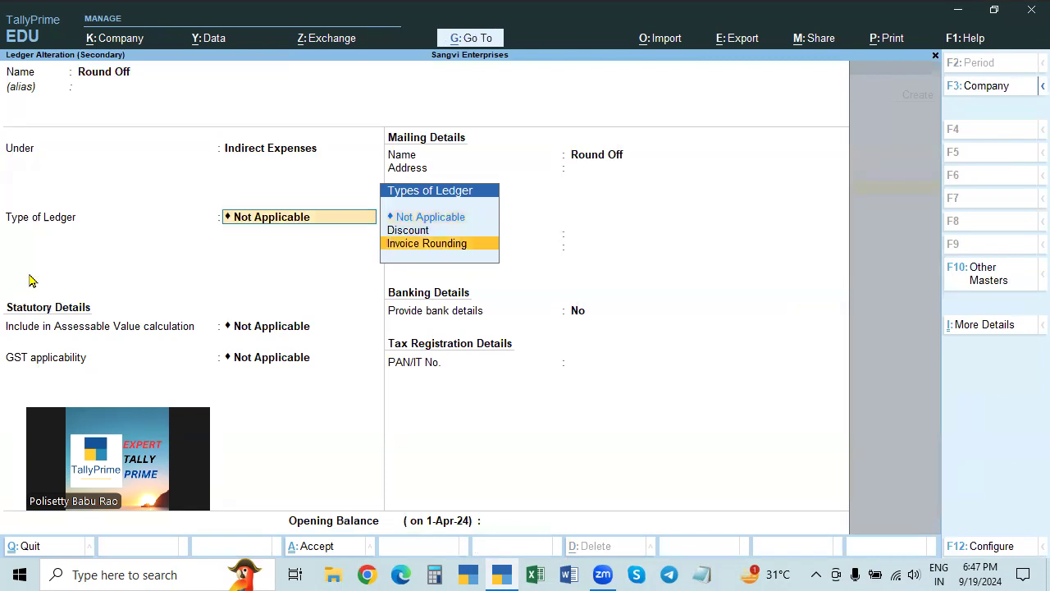
key(Return)
key(ctrl+a)
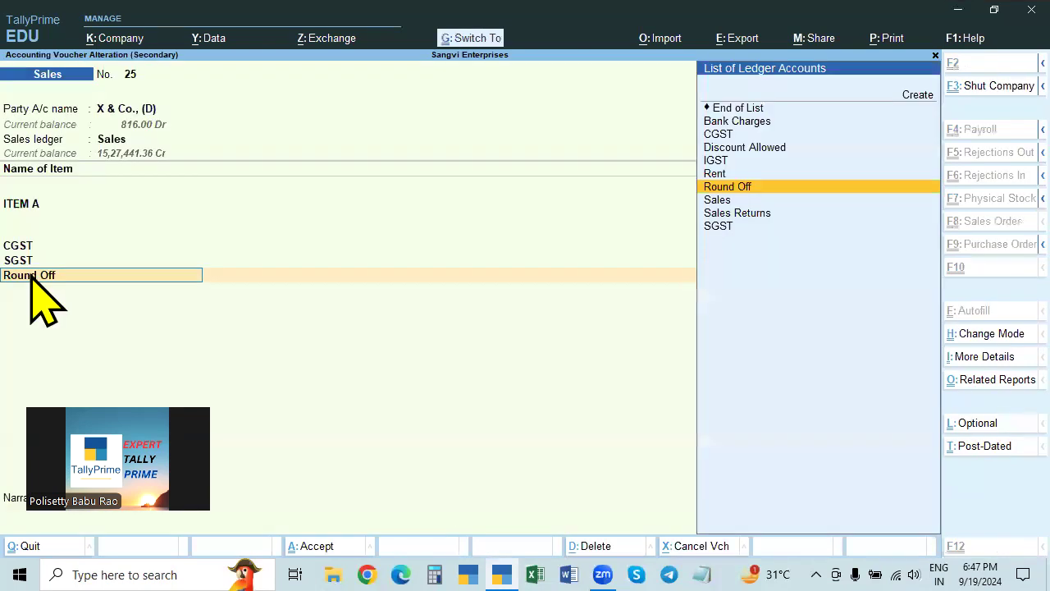
Accept the bill-wise details of sales voucher 25 and save the voucher.
key(Return)
key(Return)
key(Return)
key(Return)
key(Return)
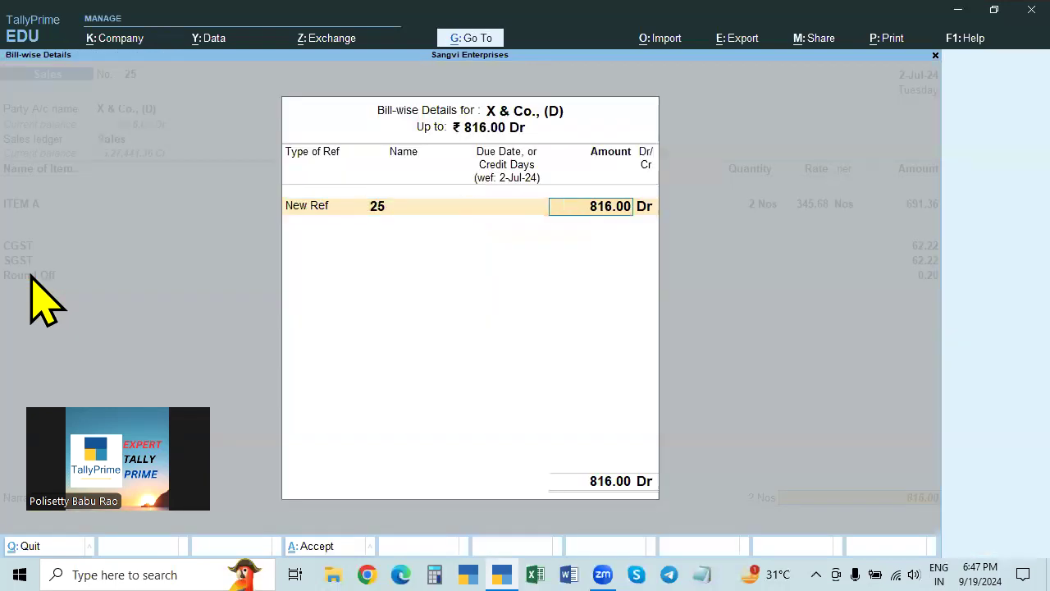
key(Return)
key(Return)
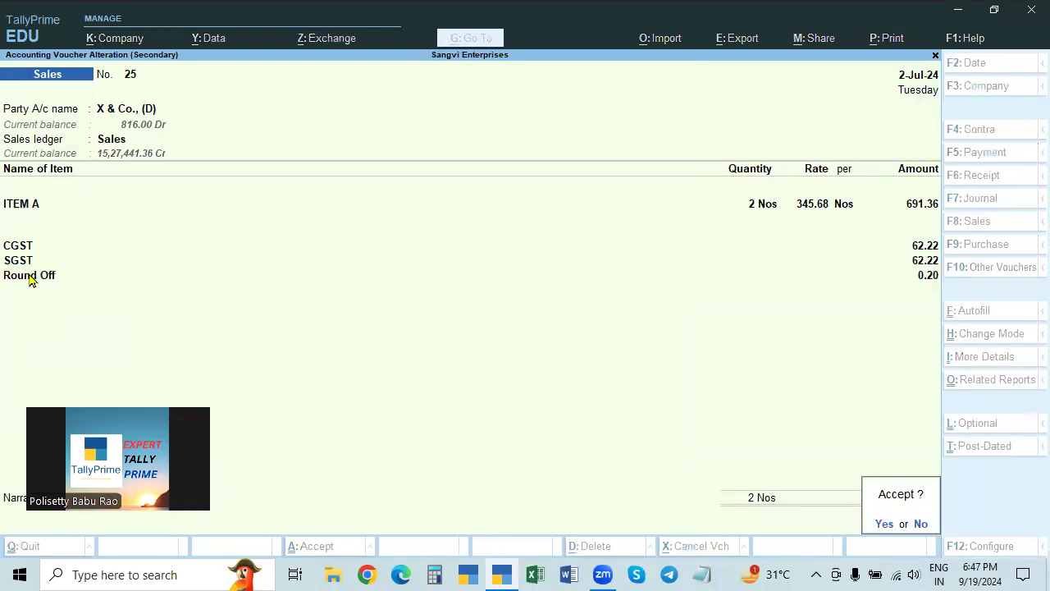
key(Return)
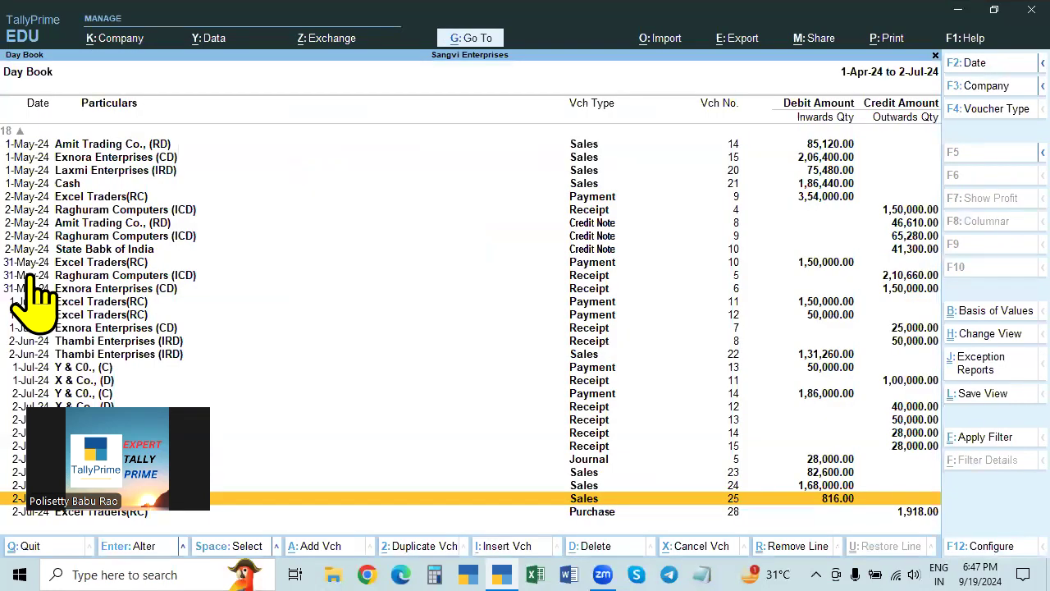
Reopen purchase voucher 28 from the Day Book and remove its Round Off line, ending the ledger list after SGST.
click(919, 513)
click(915, 515)
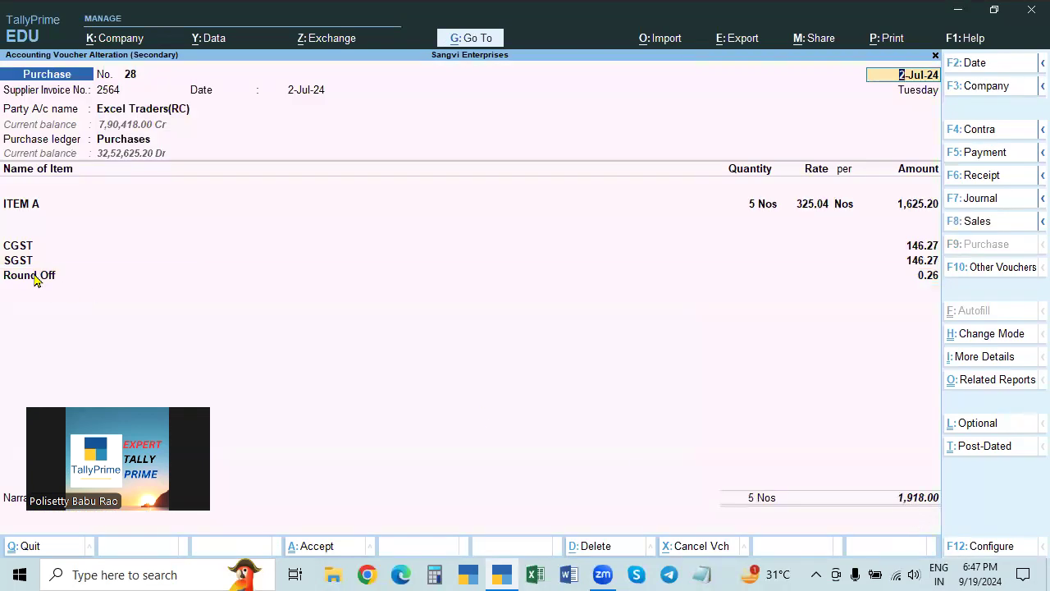
click(47, 282)
click(921, 262)
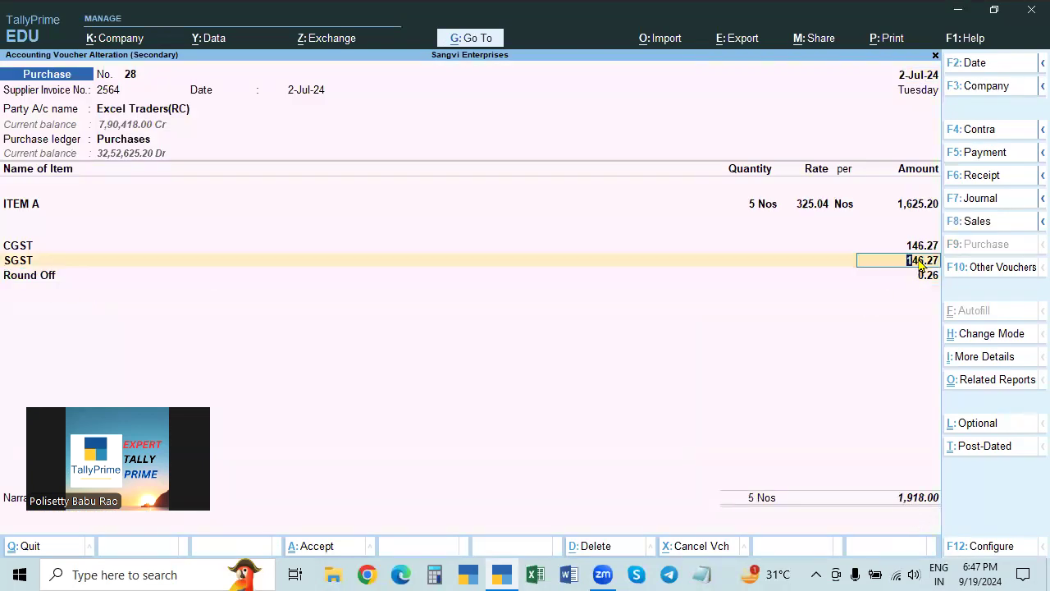
key(Return)
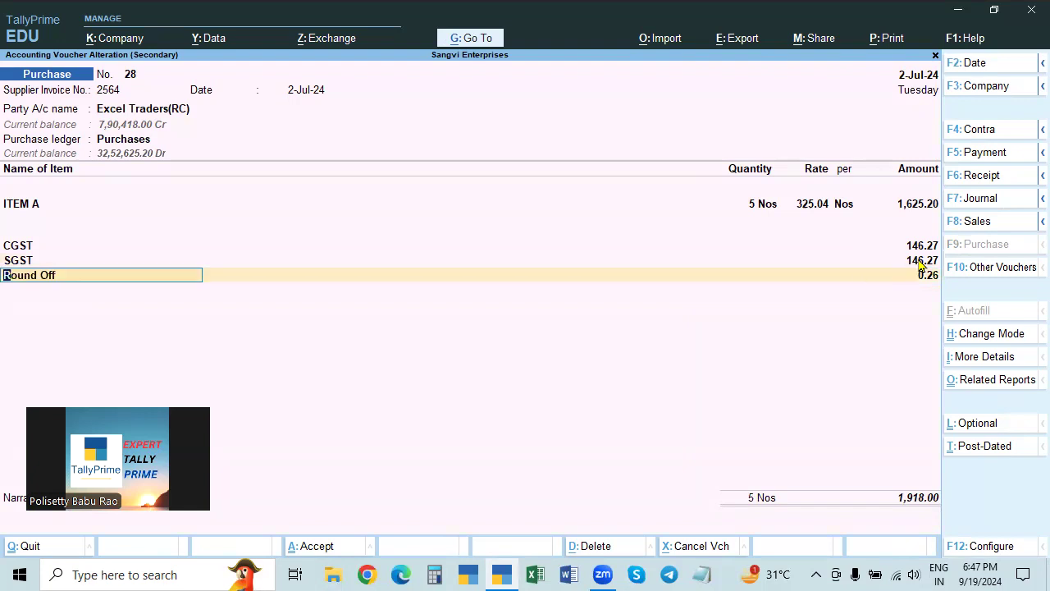
key(BackSpace)
key(Up)
key(Up)
key(Up)
key(Up)
key(Up)
key(Up)
key(Up)
key(Up)
key(Up)
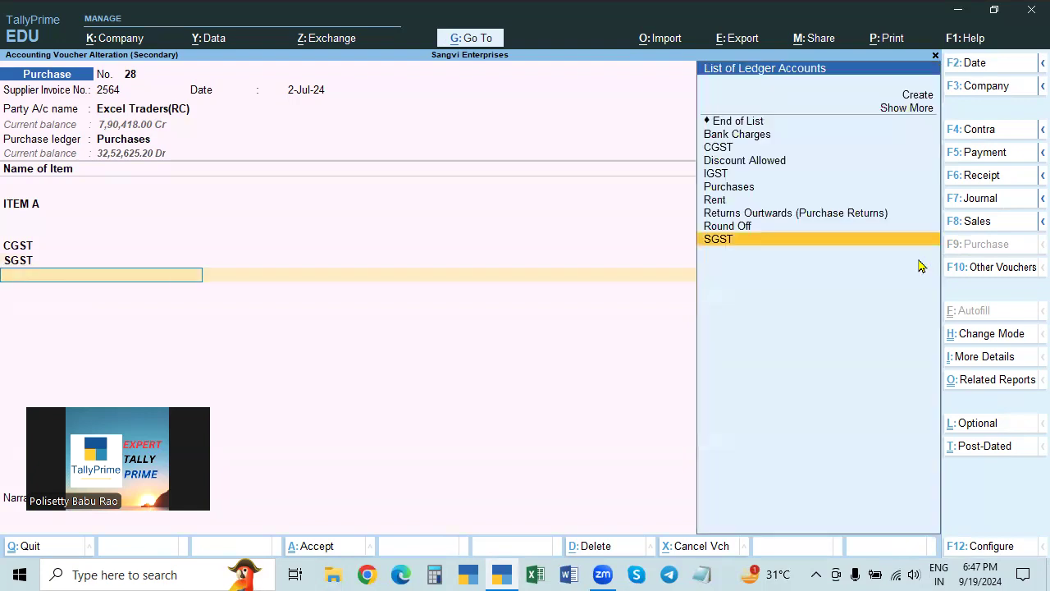
key(Up)
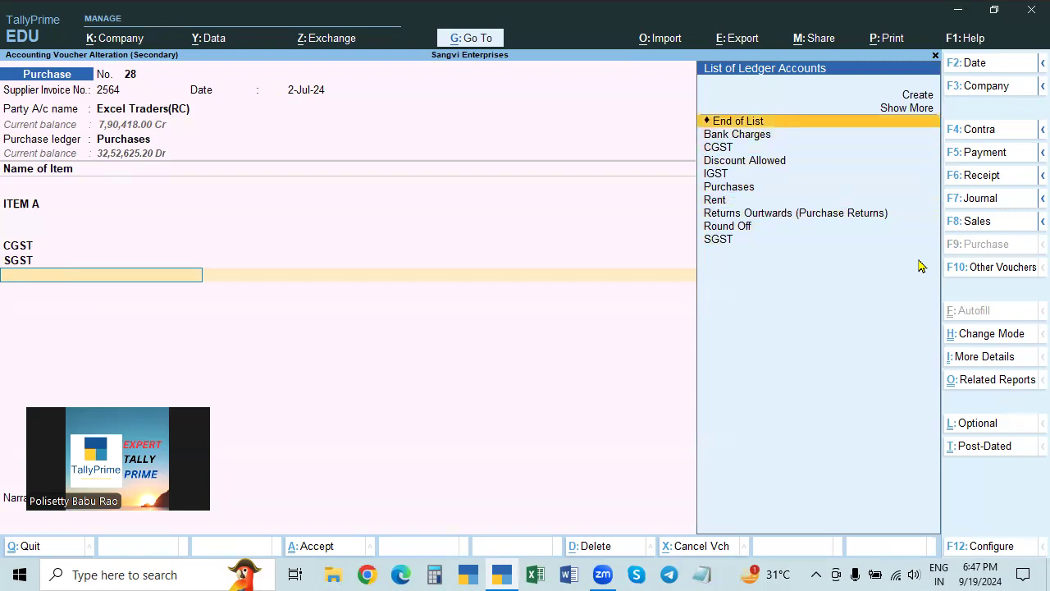
key(Return)
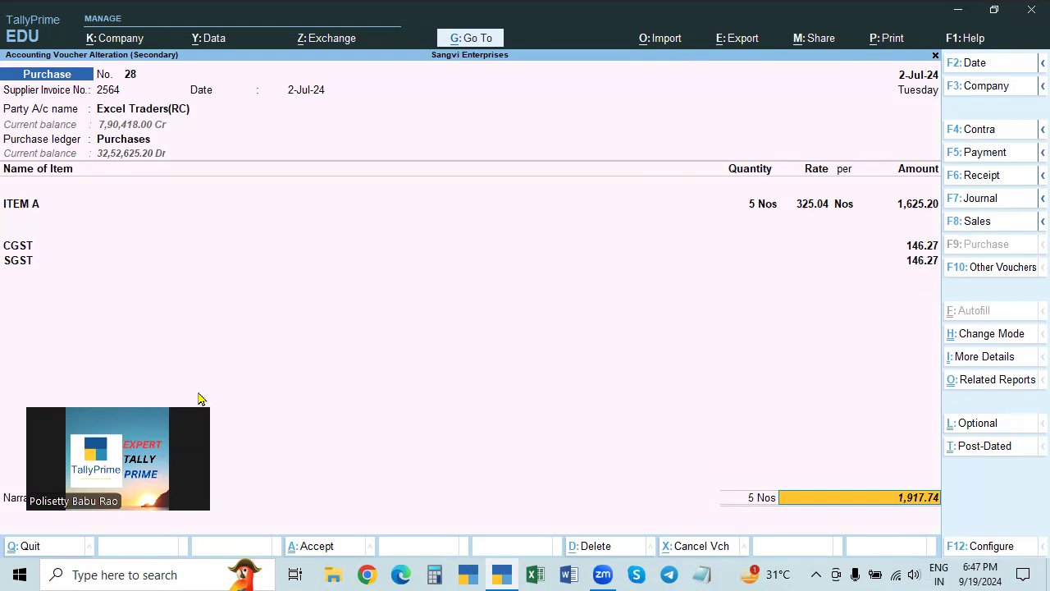
Add the Round Off ledger below SGST in purchase voucher 28 with an amount of 0.26 and save the voucher.
click(934, 263)
key(Return)
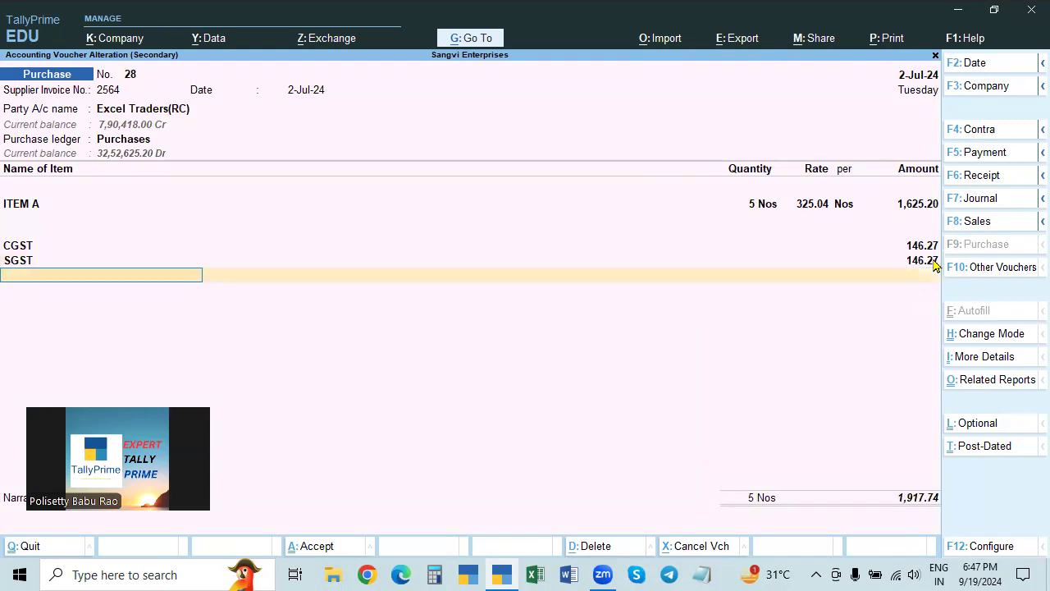
text(Round)
key(Return)
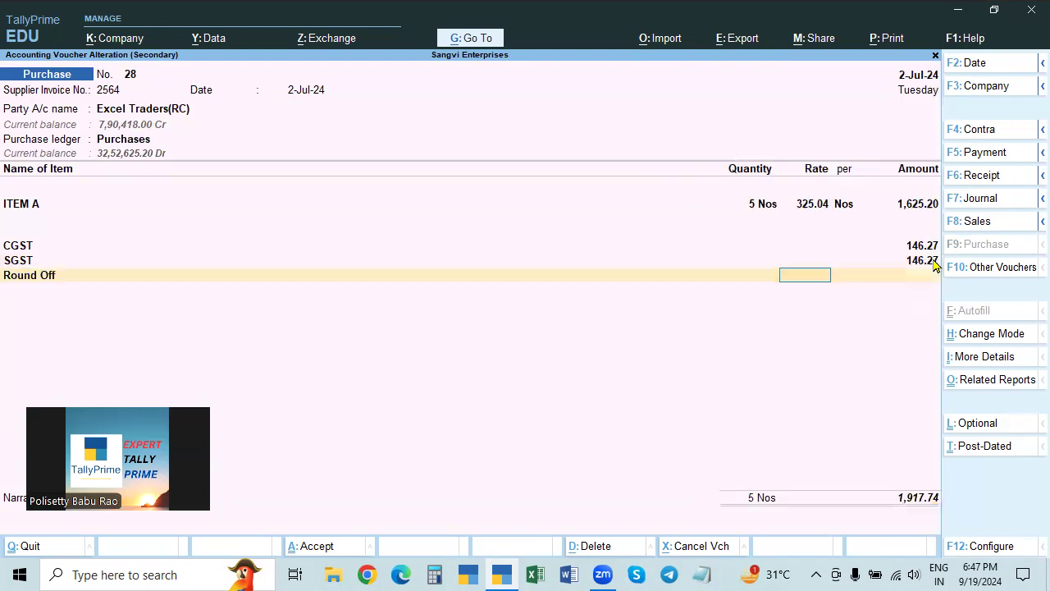
key(Return)
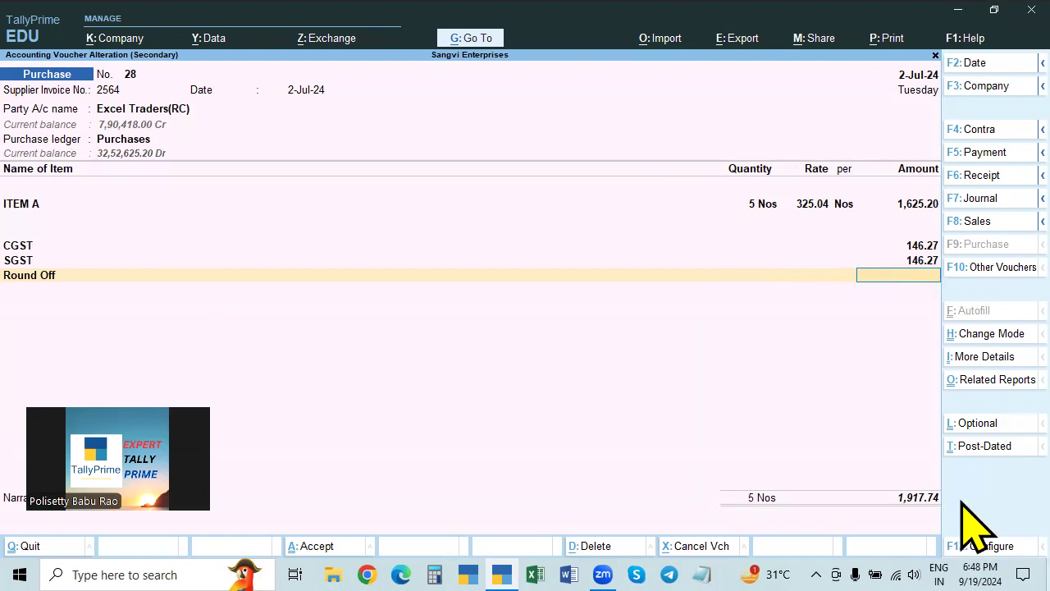
text(26)
key(Return)
key(ctrl+a)
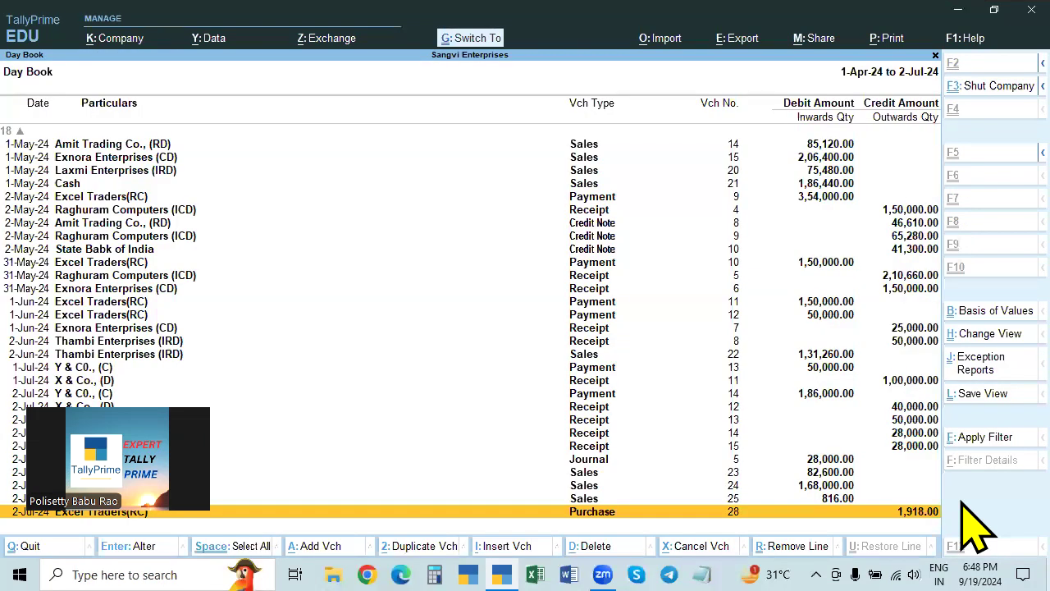
Open sales voucher 25 from the Day Book and bring up its Round Off ledger for alteration.
key(Up)
key(Return)
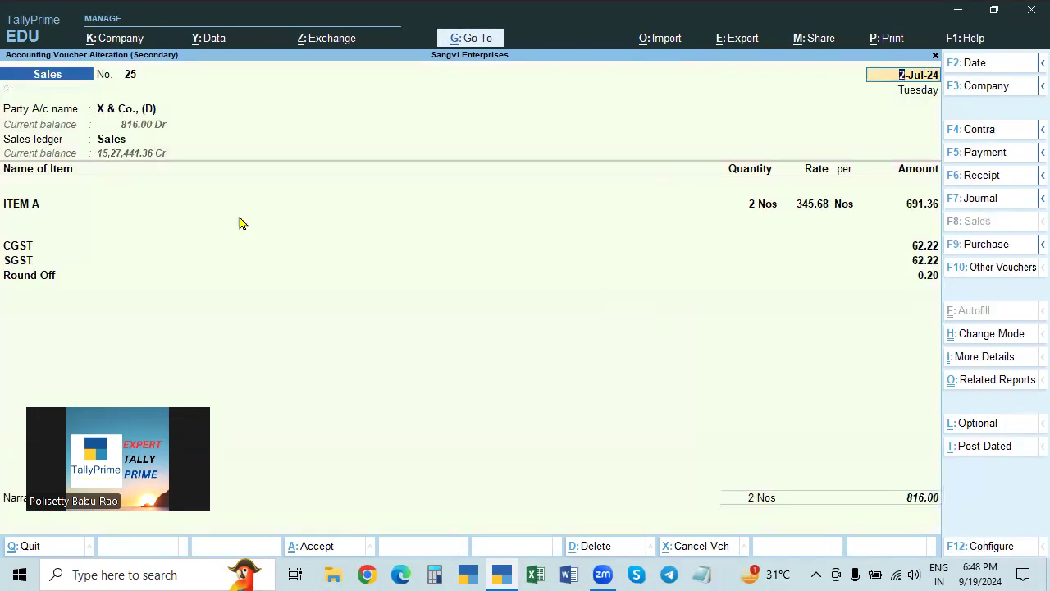
click(33, 276)
key(ctrl+Return)
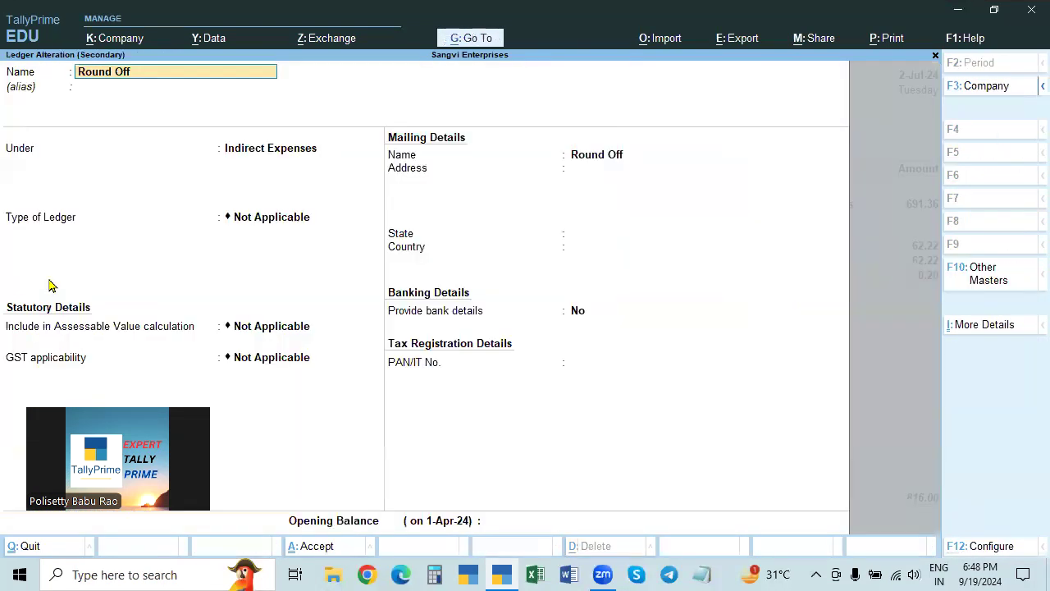
Set the Round Off ledger's type to Invoice Rounding with Normal Rounding and a limit of 1, and save the ledger.
key(Return)
key(Return)
key(Down)
key(Down)
key(Return)
key(Return)
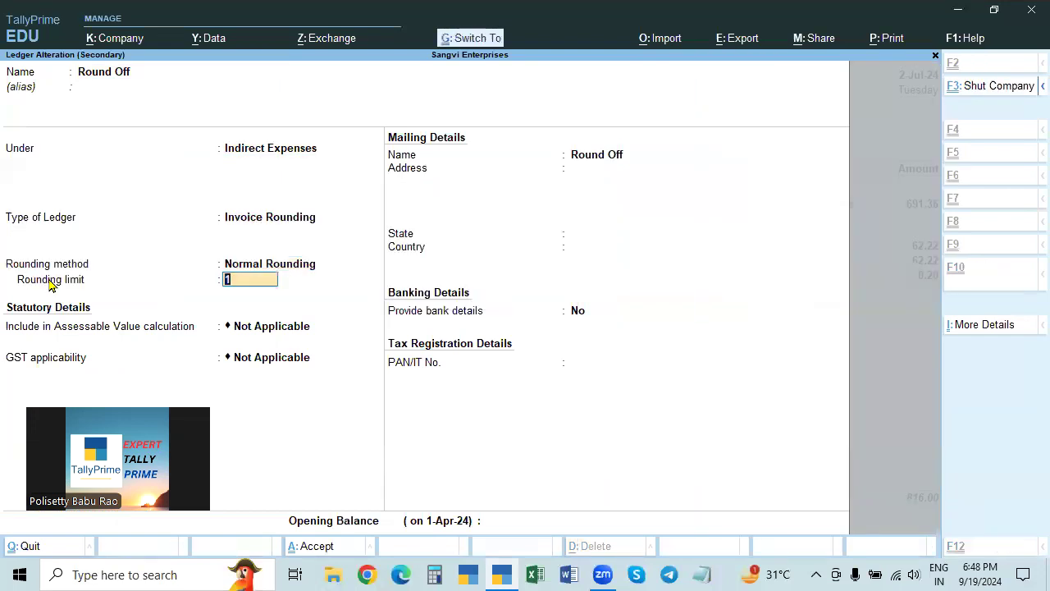
key(ctrl+a)
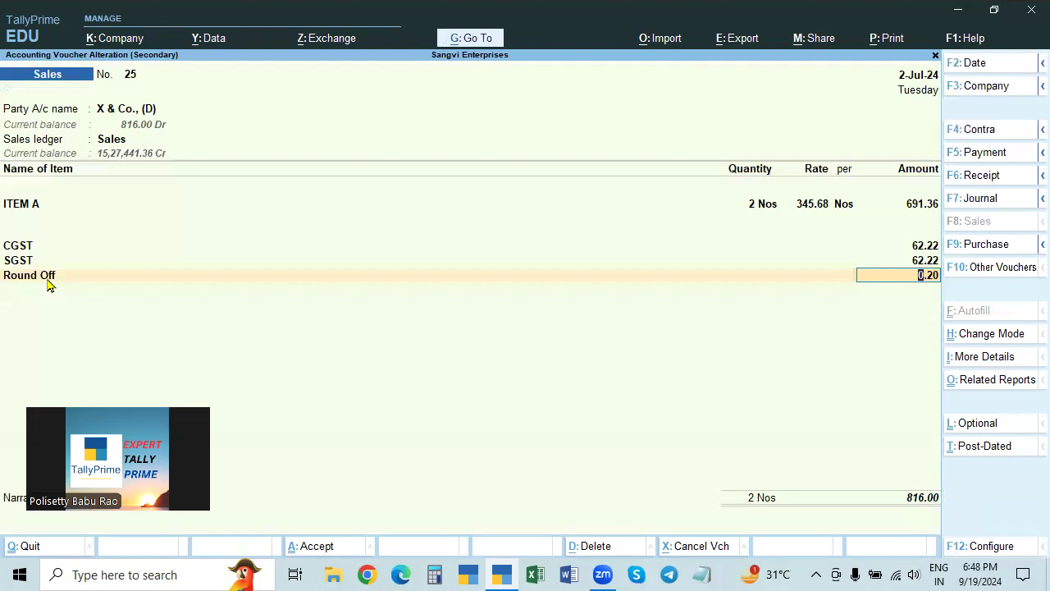
Go through the remaining details of sales voucher 25 from its Round Off amount onward and save the voucher.
key(Return)
key(Return)
key(Return)
key(Return)
key(Return)
key(Return)
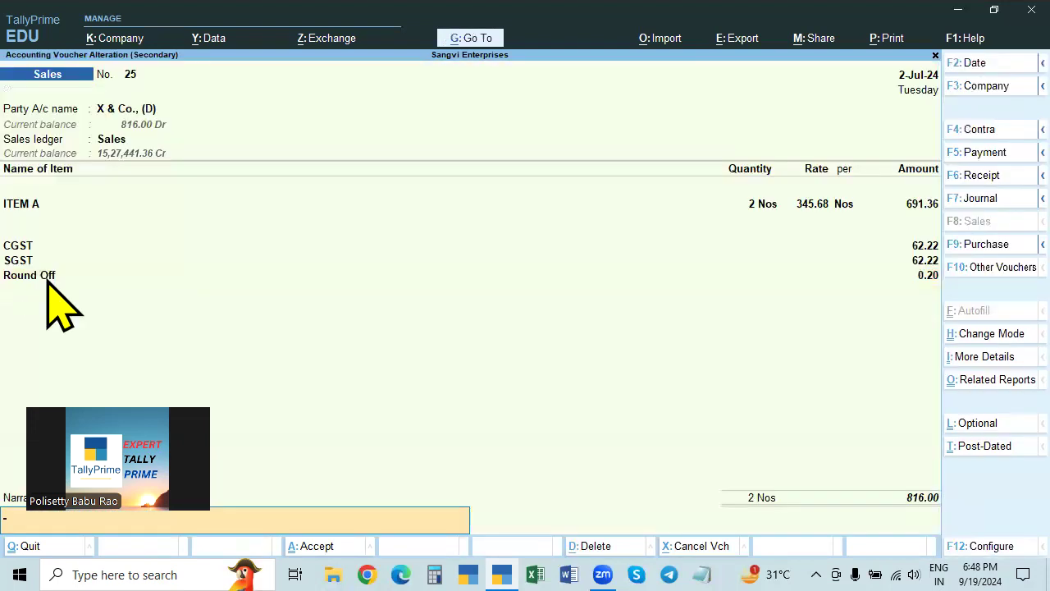
key(Return)
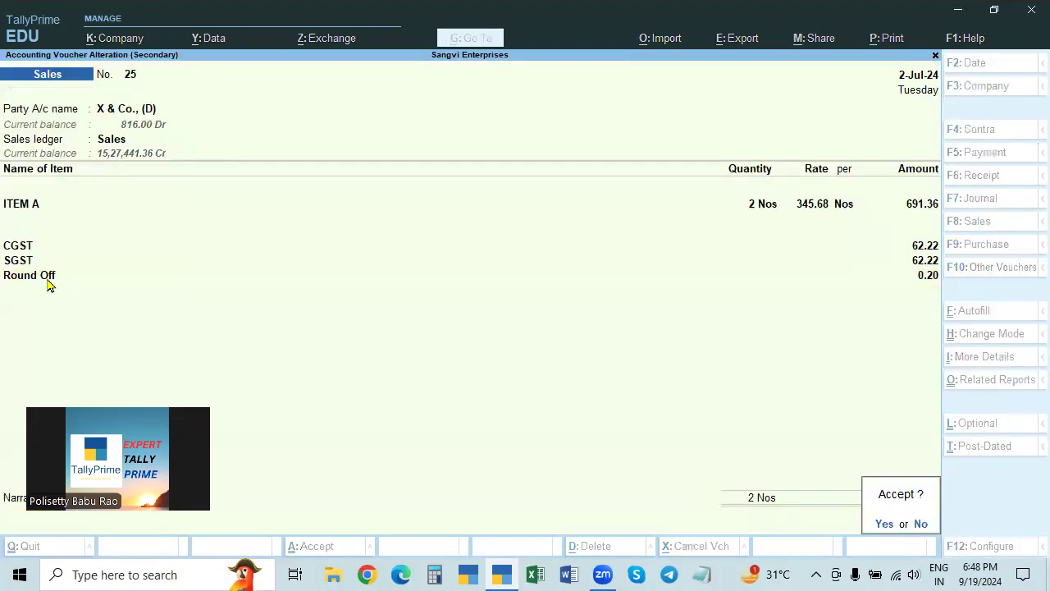
key(Return)
Open purchase voucher 28 from the Day Book and clear its Round Off line so the ledger list ends after SGST.
key(Down)
key(Return)
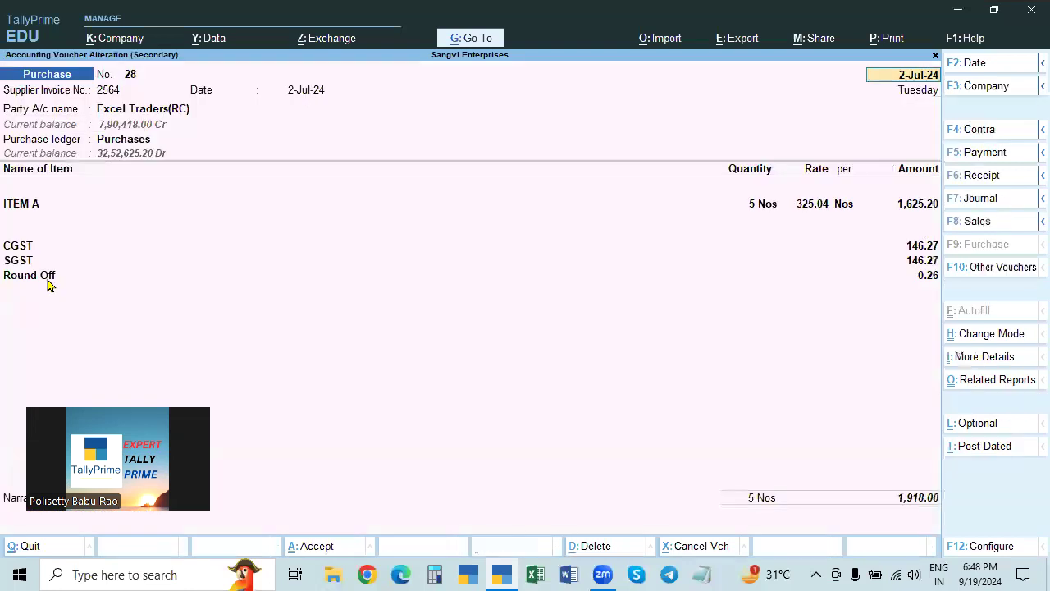
click(34, 279)
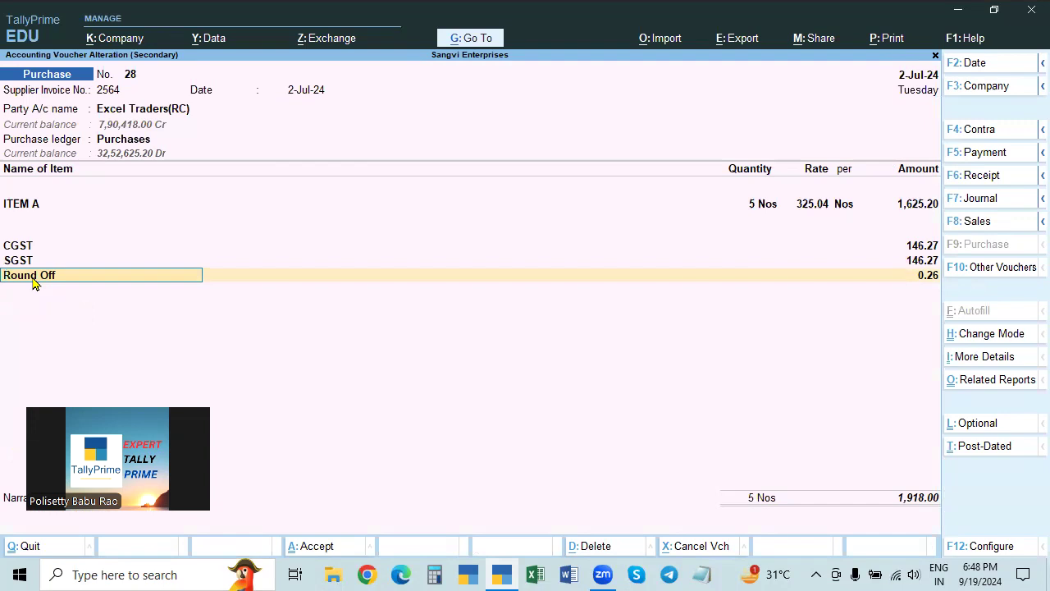
key(Up)
key(Down)
key(space)
key(Up)
key(Up)
key(Up)
key(Up)
key(Up)
key(Up)
key(Up)
key(Up)
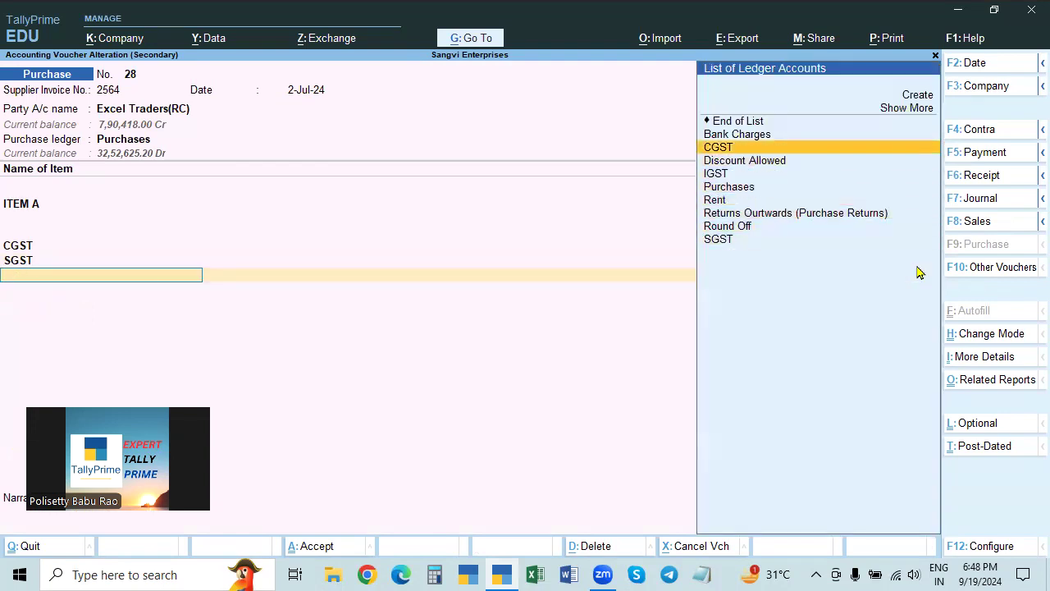
key(Return)
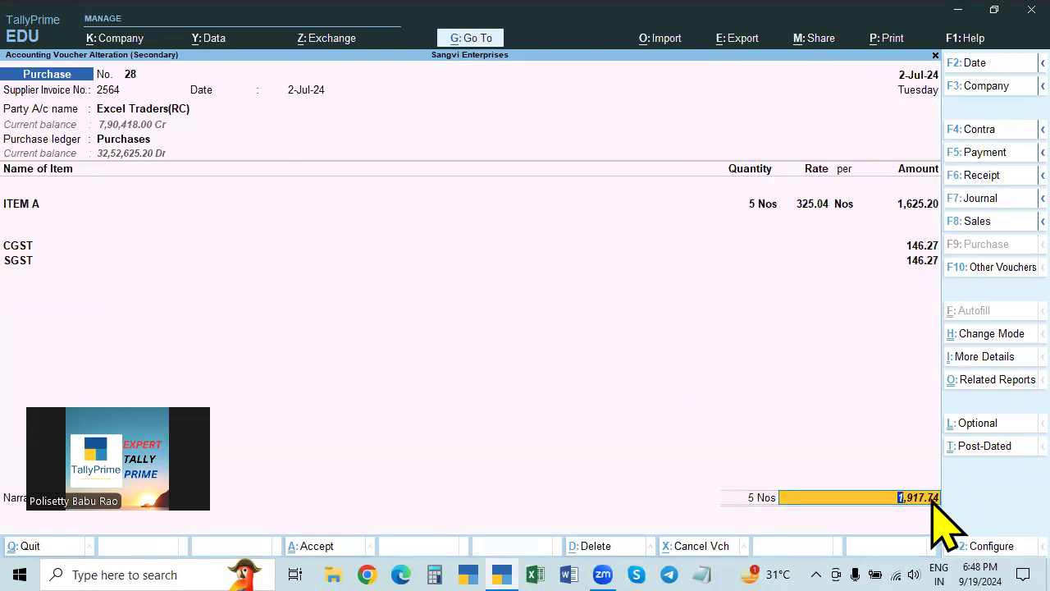
Add the Round Off ledger again below SGST in purchase voucher 28, letting invoice rounding fill in its amount.
click(928, 256)
key(Return)
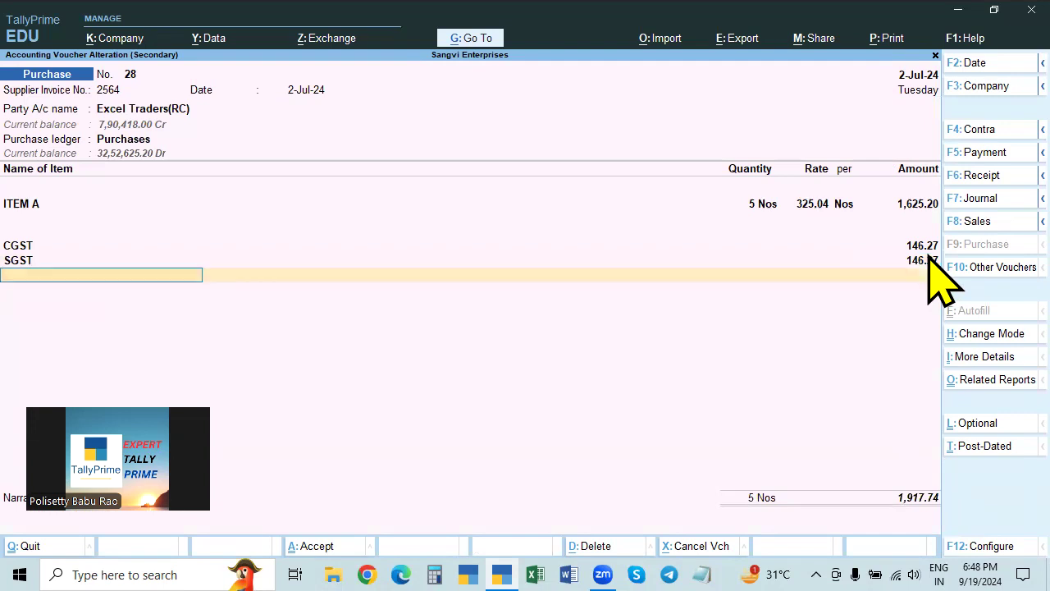
text(round)
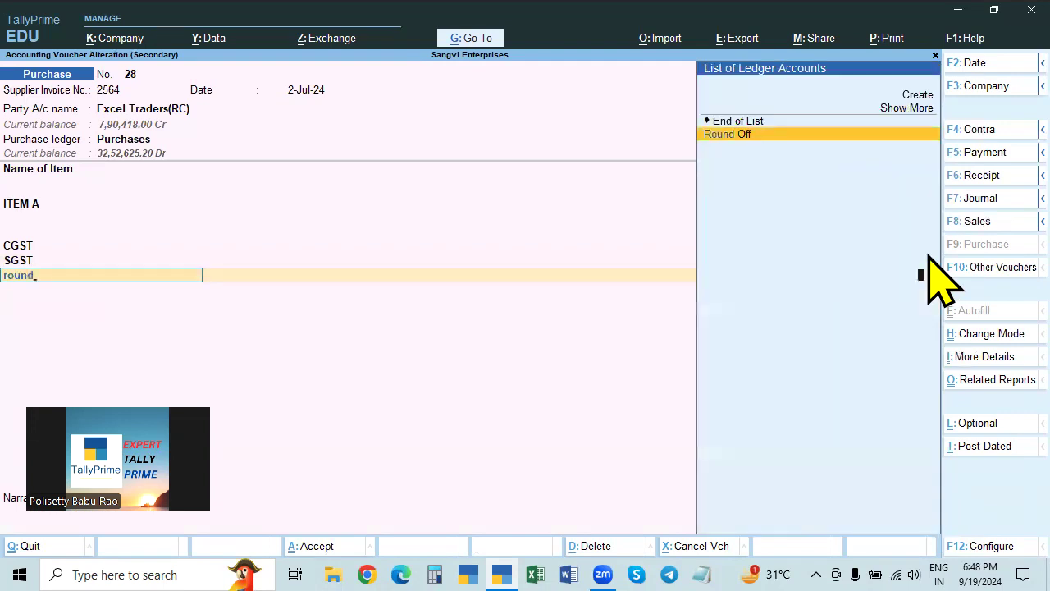
key(Return)
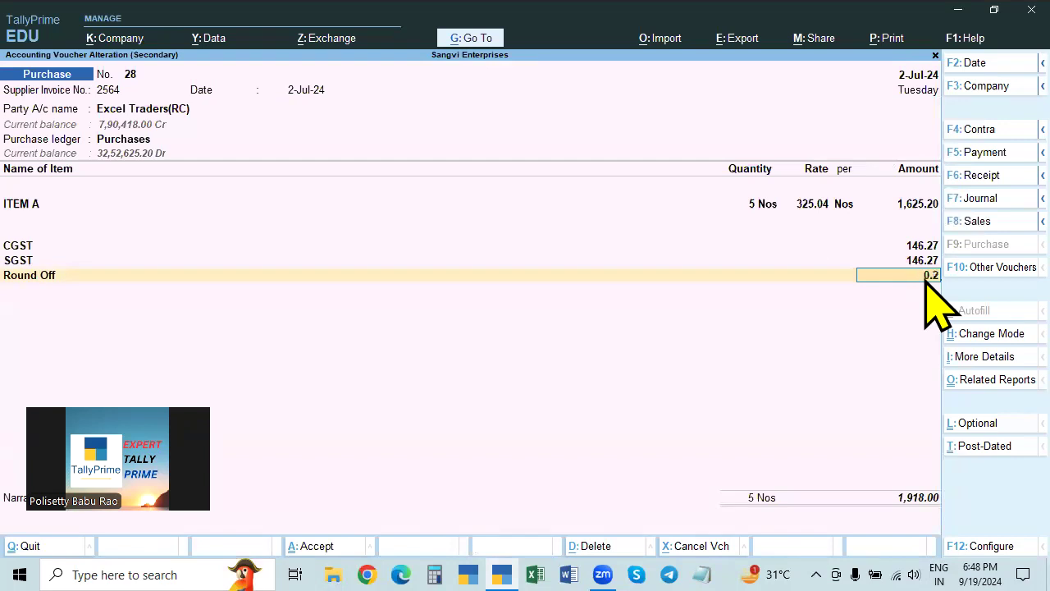
Accept the calculated Round Off amount and the New Ref bill-wise details of purchase voucher 28, and save the voucher.
key(Return)
key(Return)
key(Return)
key(Return)
key(Return)
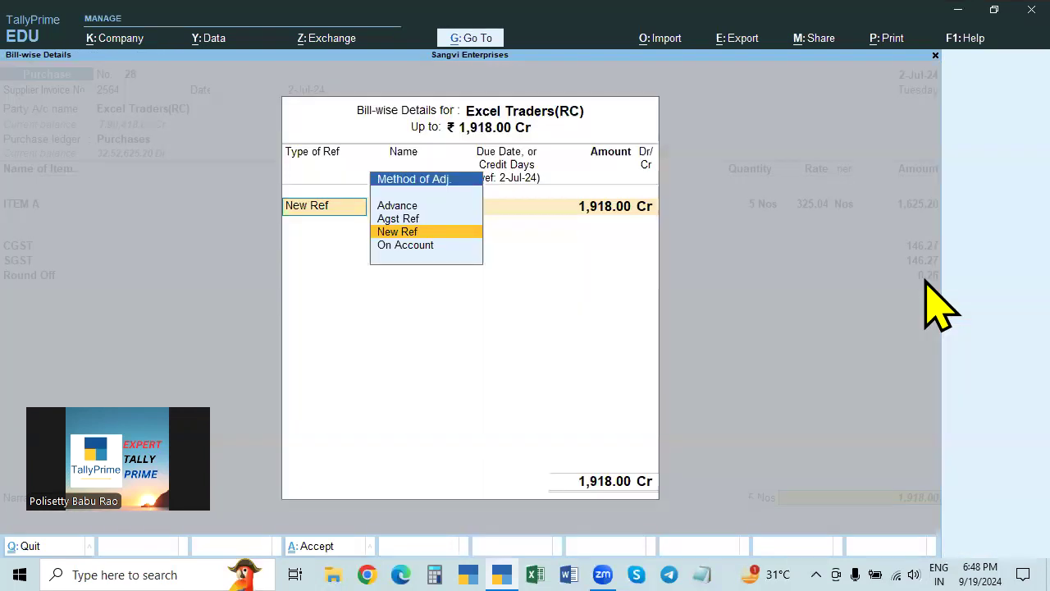
key(Return)
key(Return)
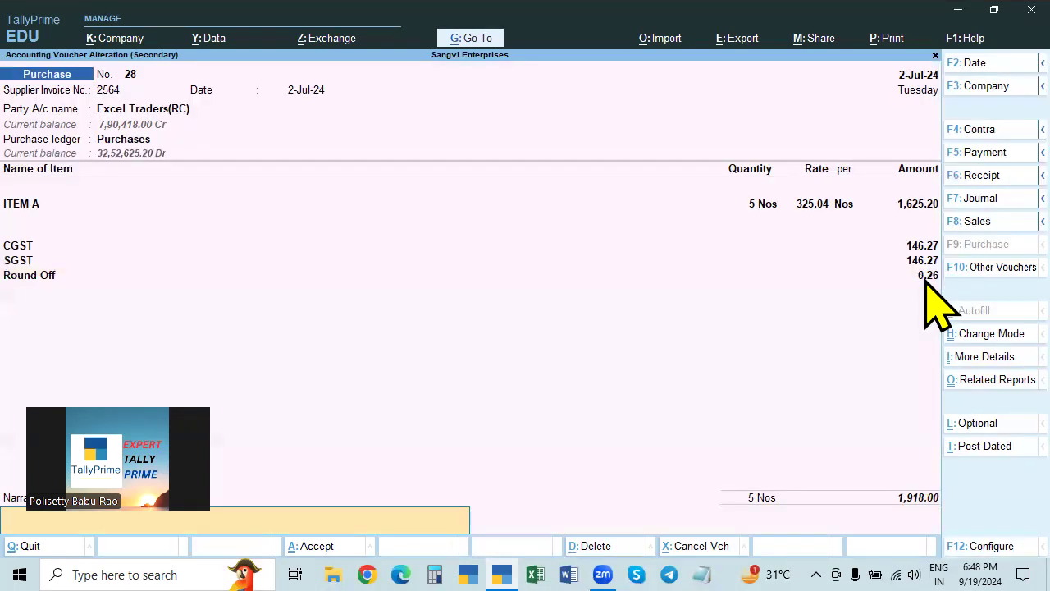
key(Return)
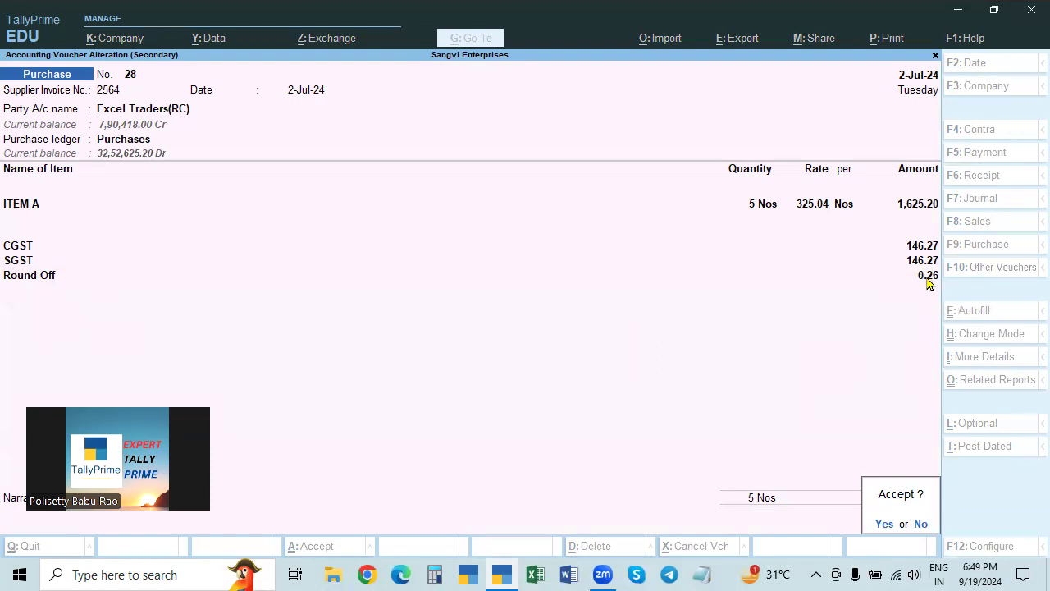
key(Return)
View the Round Off lines of purchase voucher 28 and sales voucher 25, ending with the purchase voucher open.
key(Return)
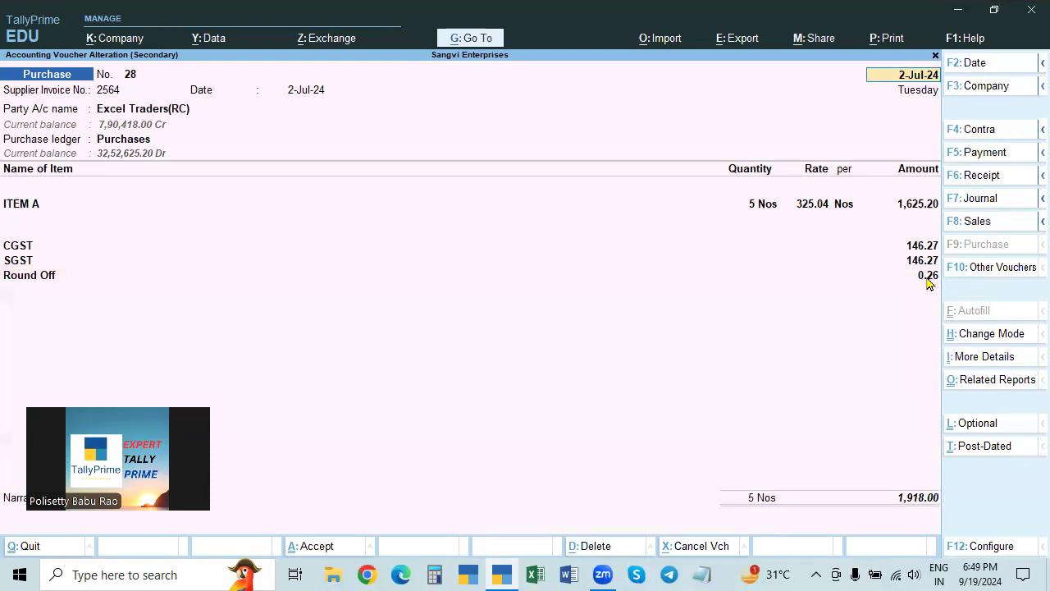
key(Escape)
key(Up)
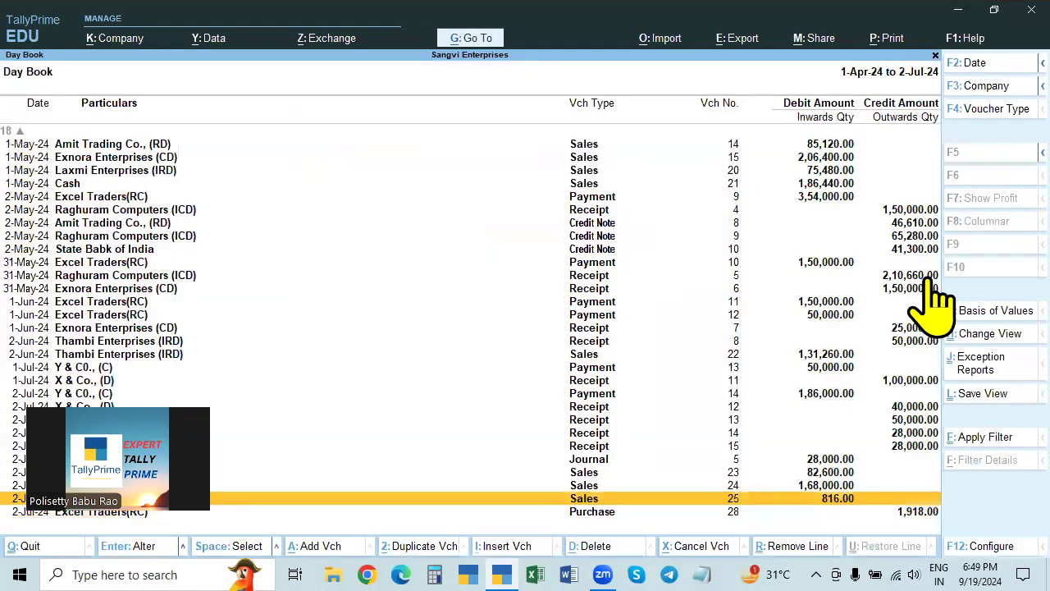
key(Return)
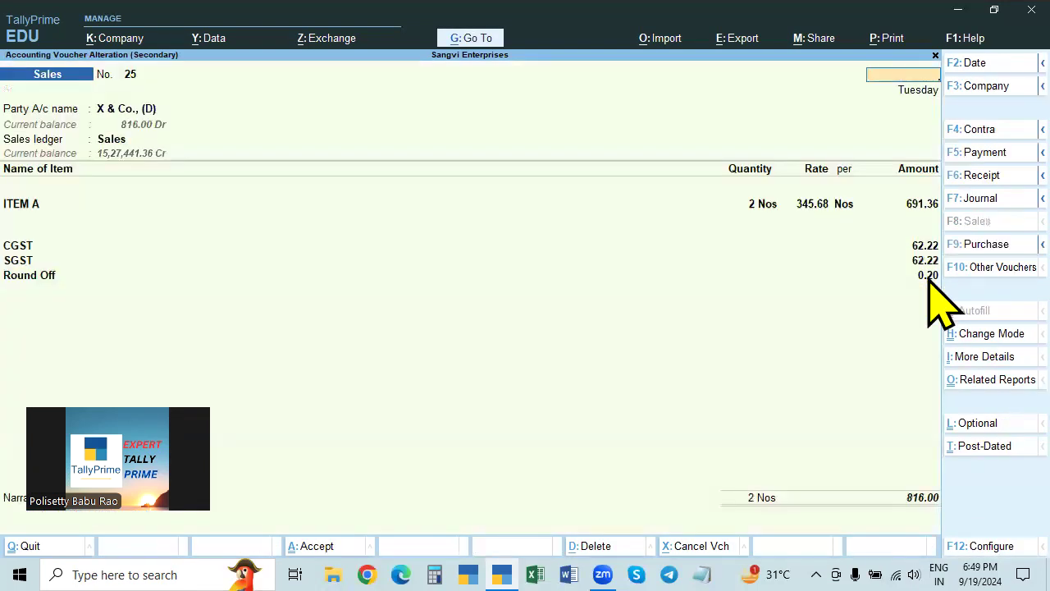
key(Escape)
key(Down)
key(Return)
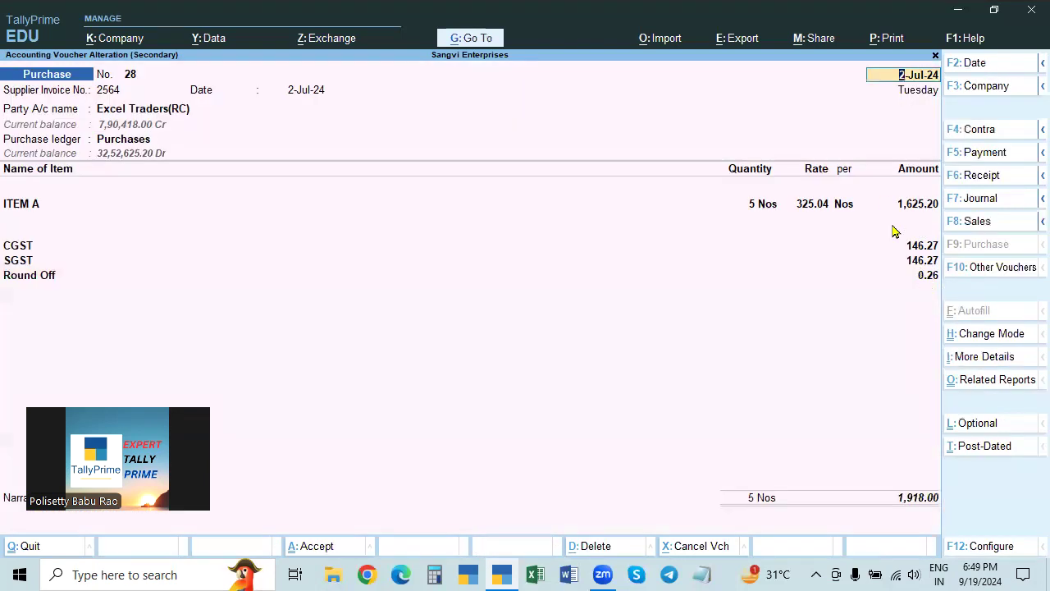
Try removing the Round Off line from purchase voucher 28, and abandon the alteration to return to the Gateway of Tally.
click(929, 276)
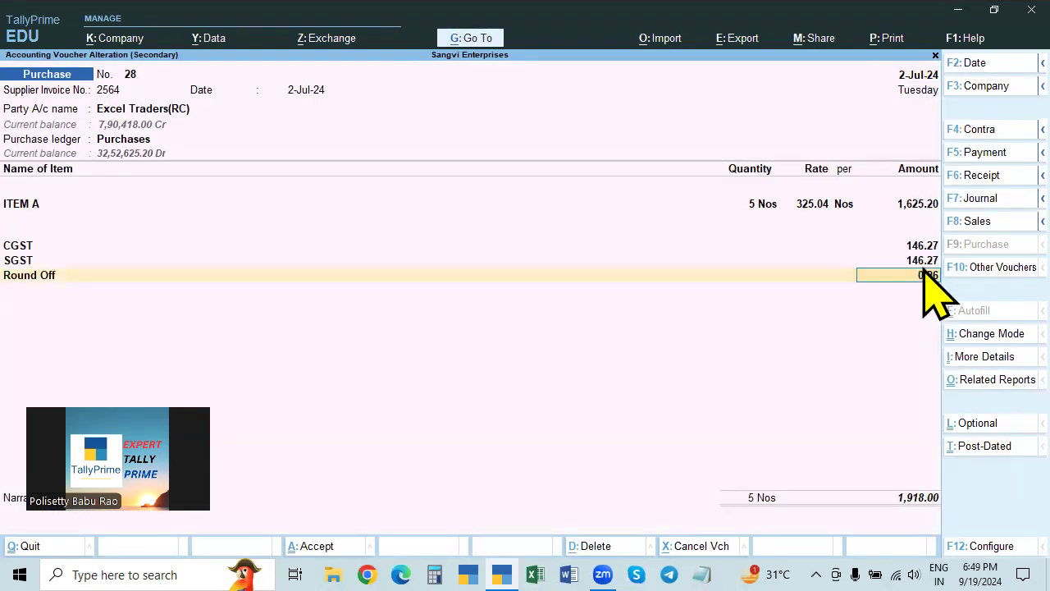
click(923, 260)
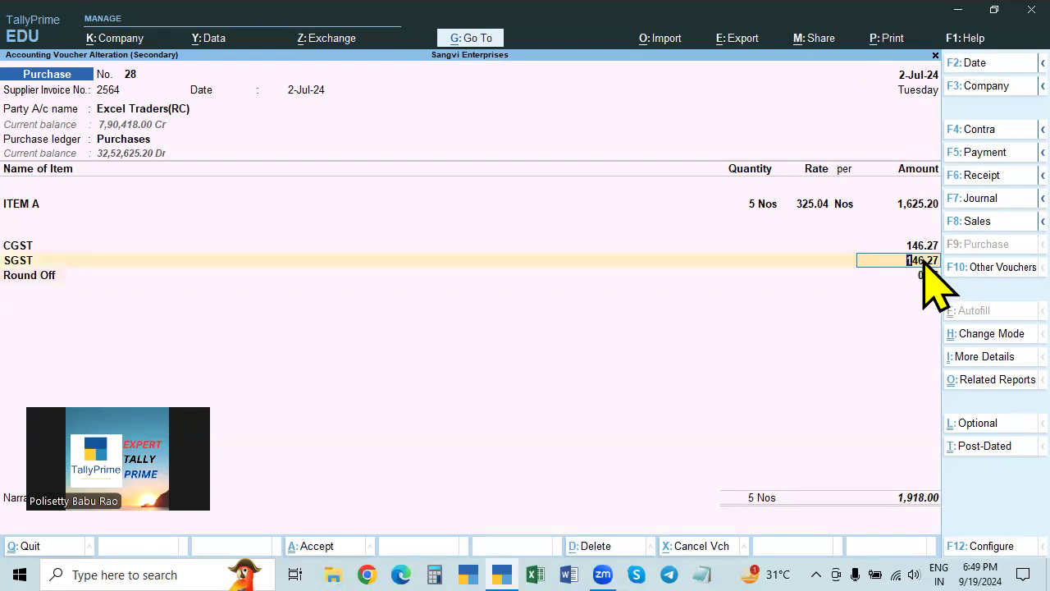
key(Return)
key(BackSpace)
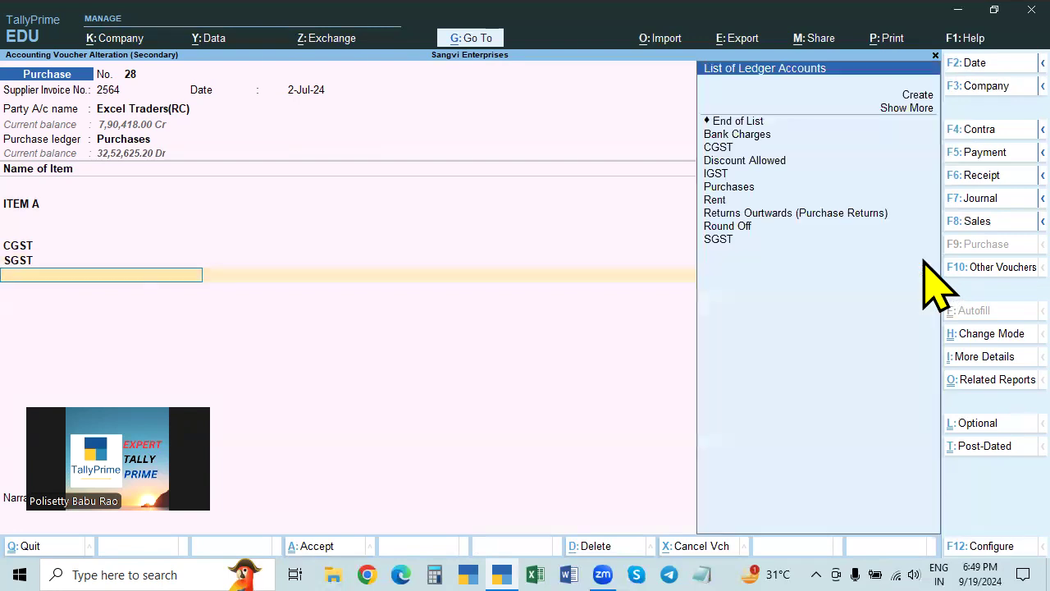
key(Up)
key(Up)
key(Up)
key(Up)
key(Up)
key(Up)
key(Up)
key(Up)
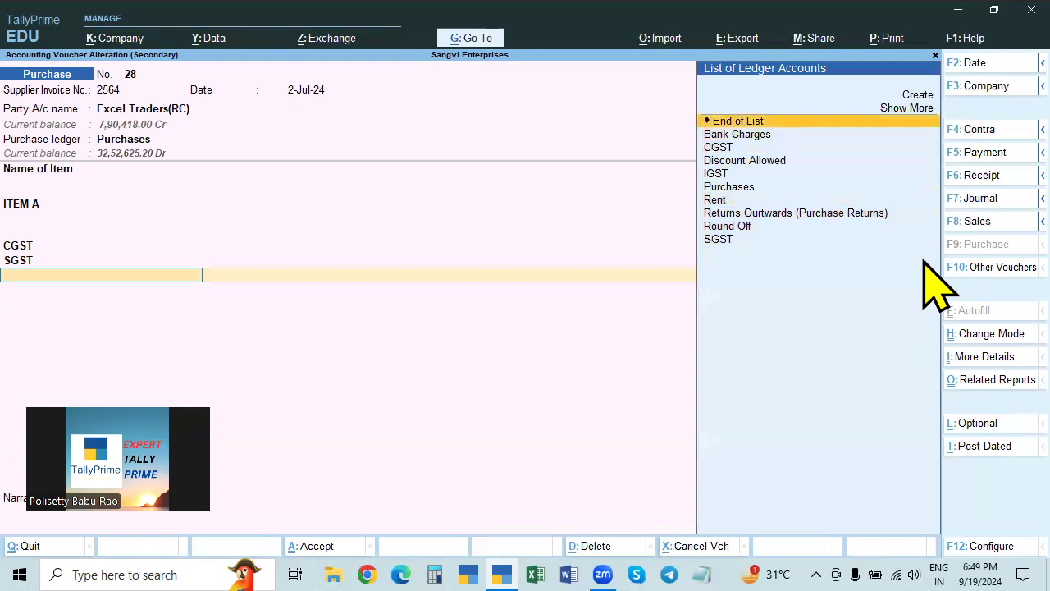
key(Return)
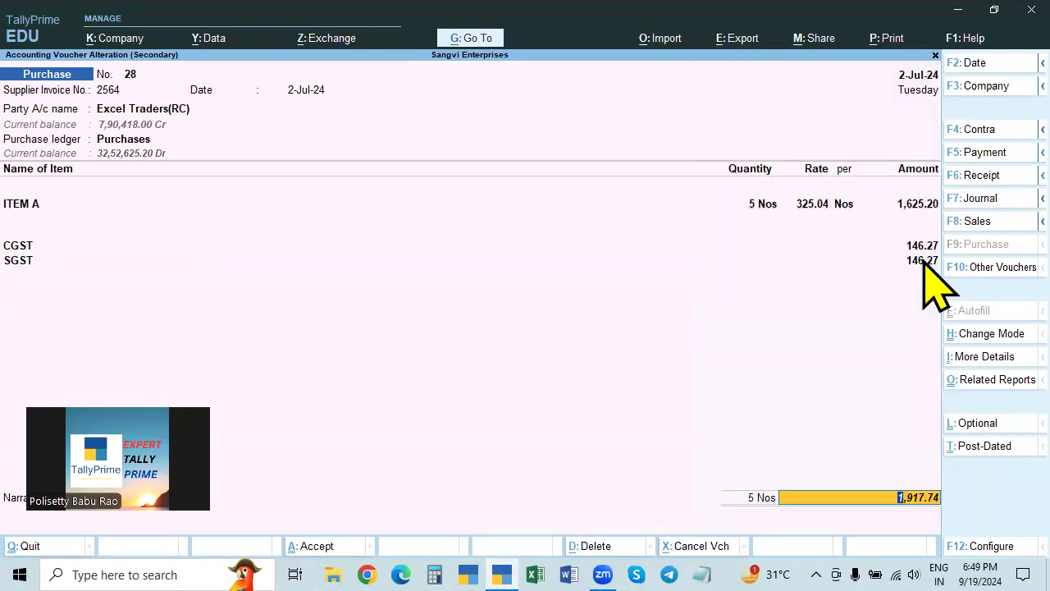
key(Escape)
key(y)
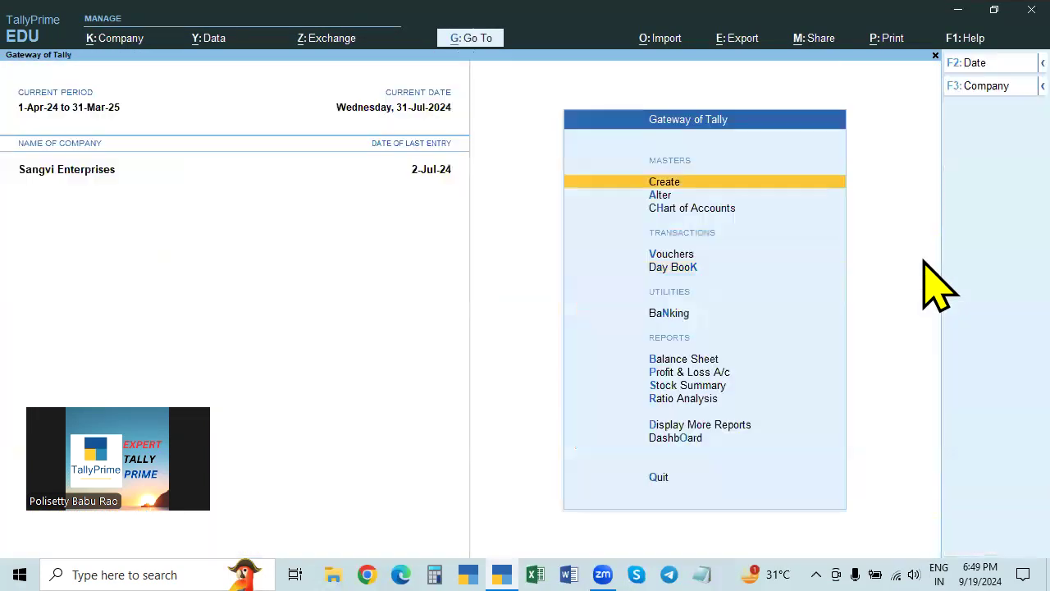